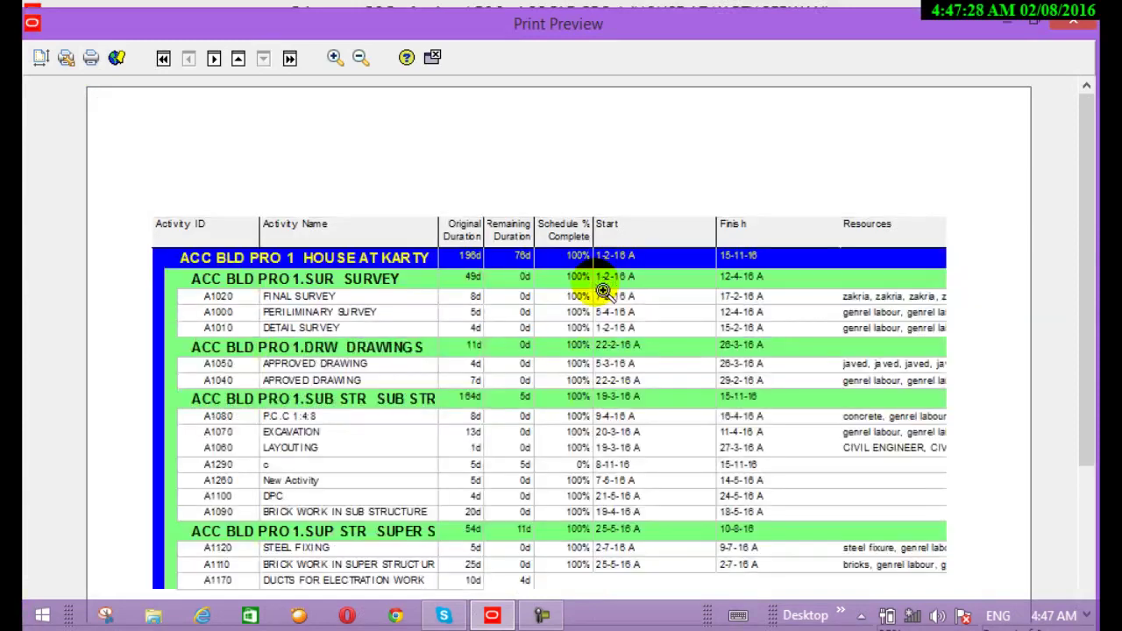
# Page the print preview forward to the last page of activities, A1180–A1270
pyautogui.click(221, 70)
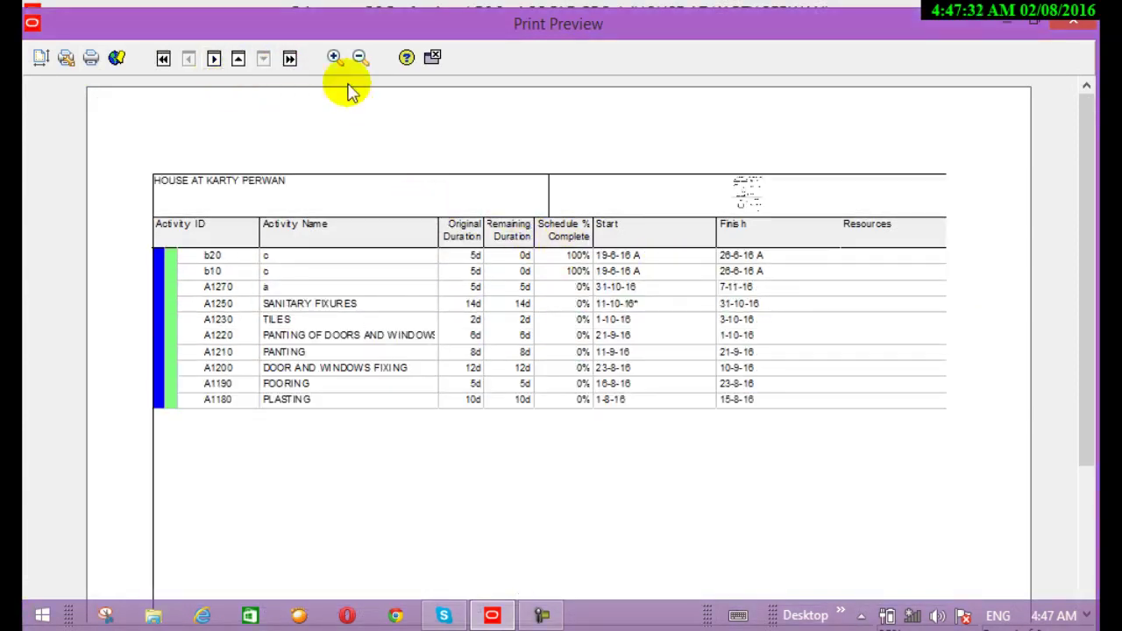
# In Page Setup Options, uncheck Gantt Chart and All Columns, keep Grid Lines on, and apply
pyautogui.click(40, 58)
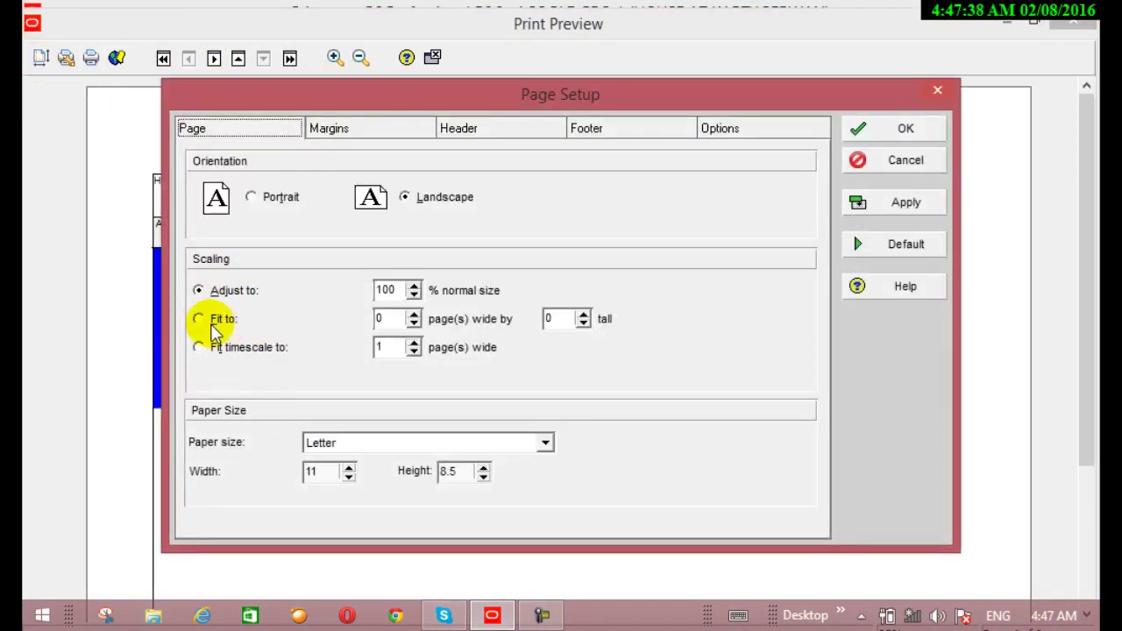
pyautogui.click(725, 130)
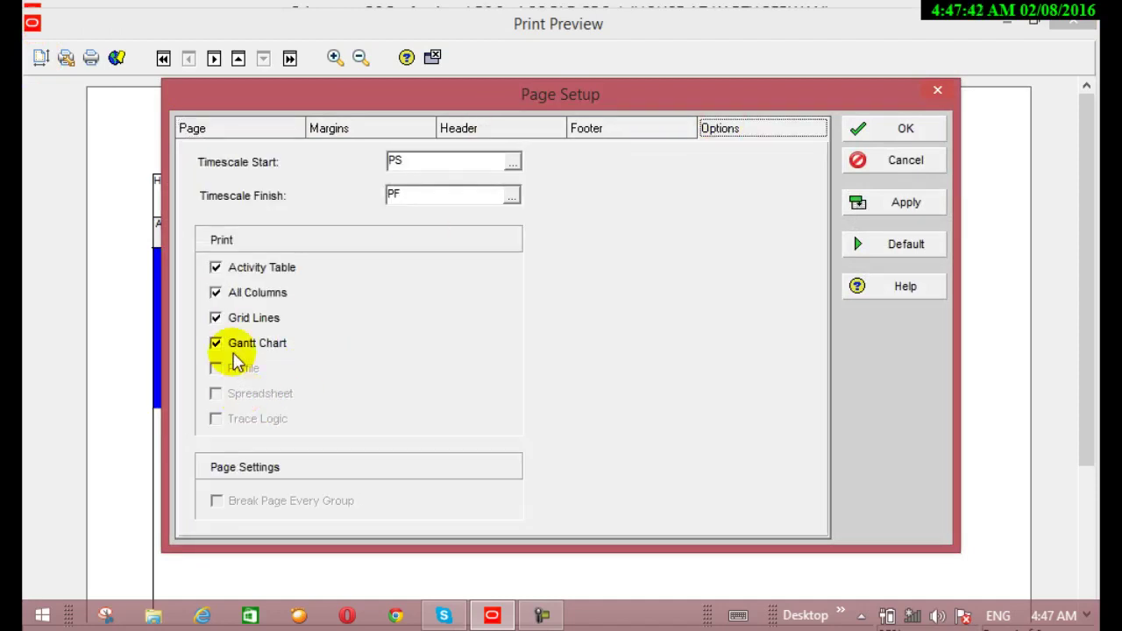
pyautogui.click(219, 345)
pyautogui.click(218, 320)
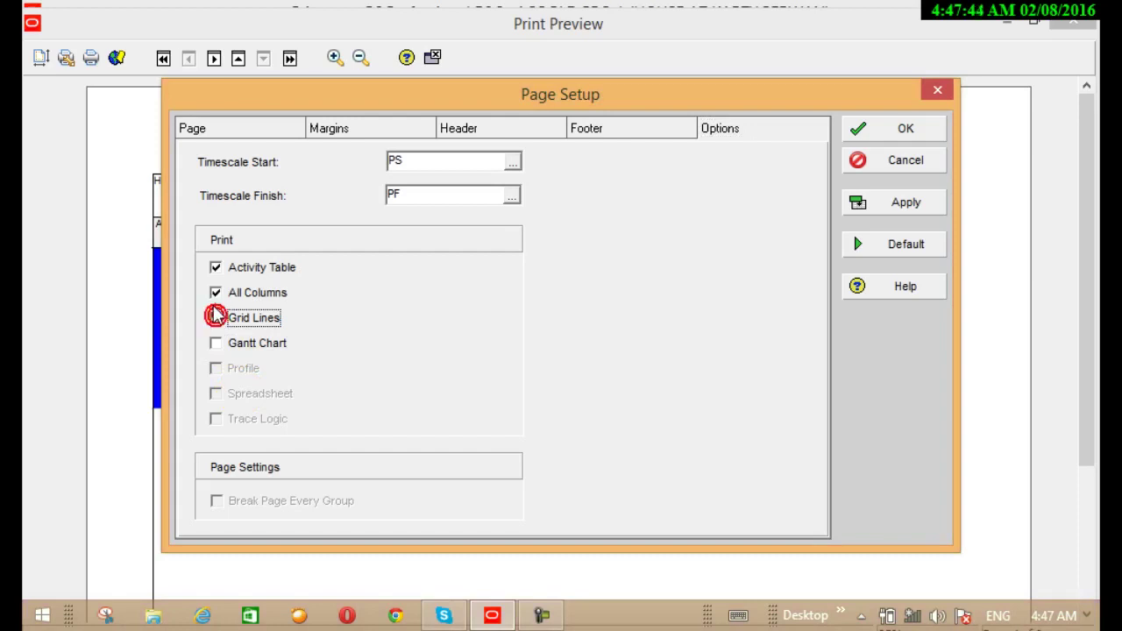
pyautogui.click(216, 295)
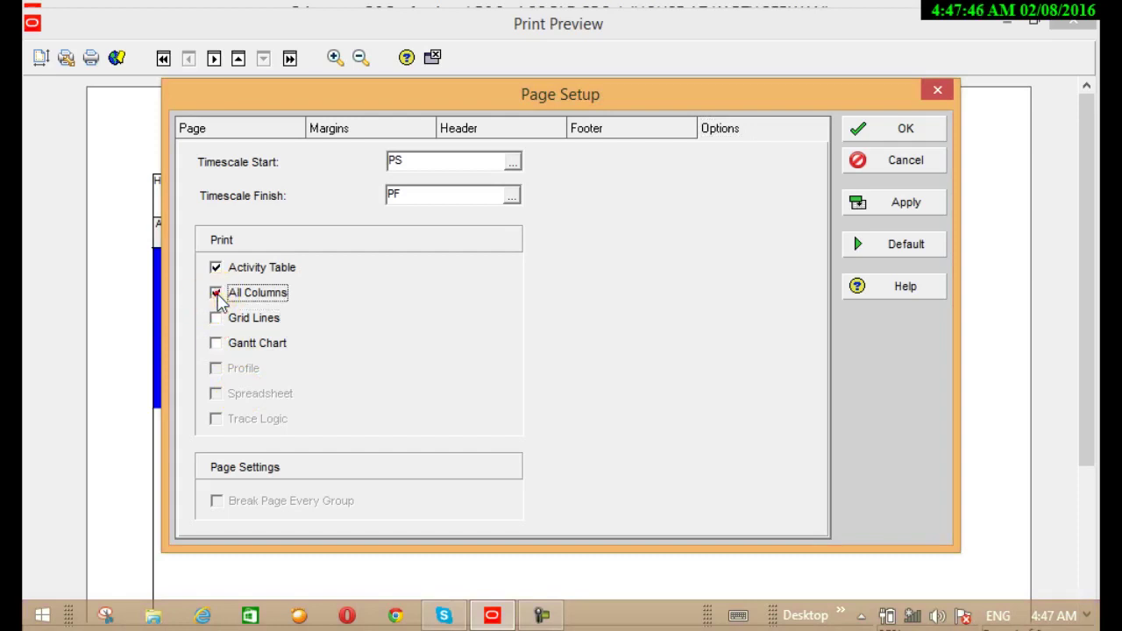
pyautogui.click(218, 320)
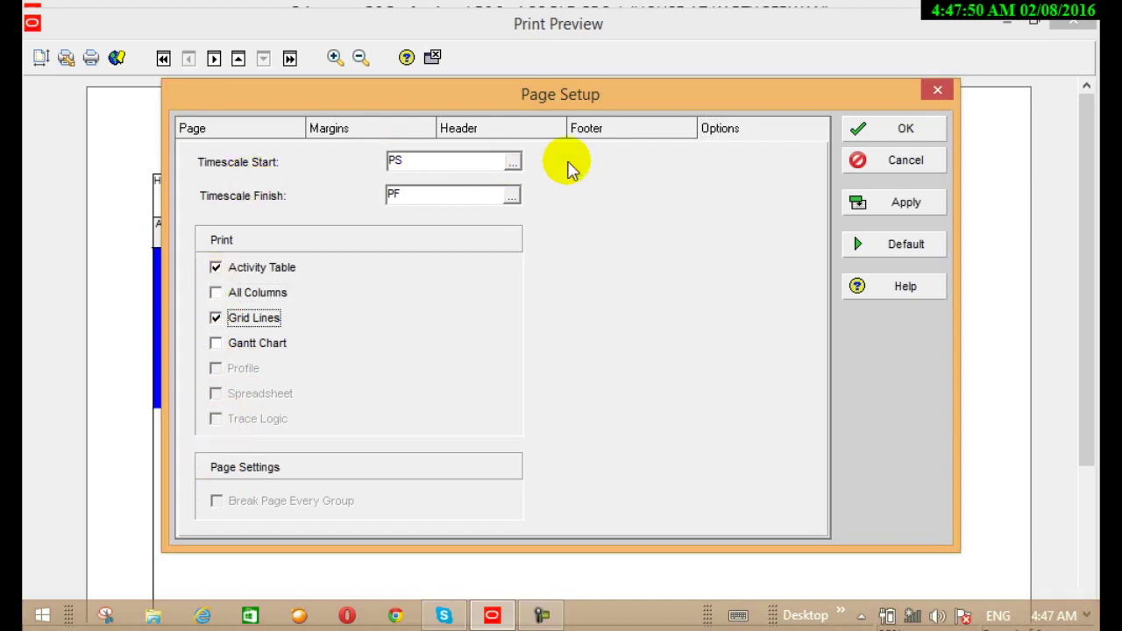
pyautogui.click(901, 133)
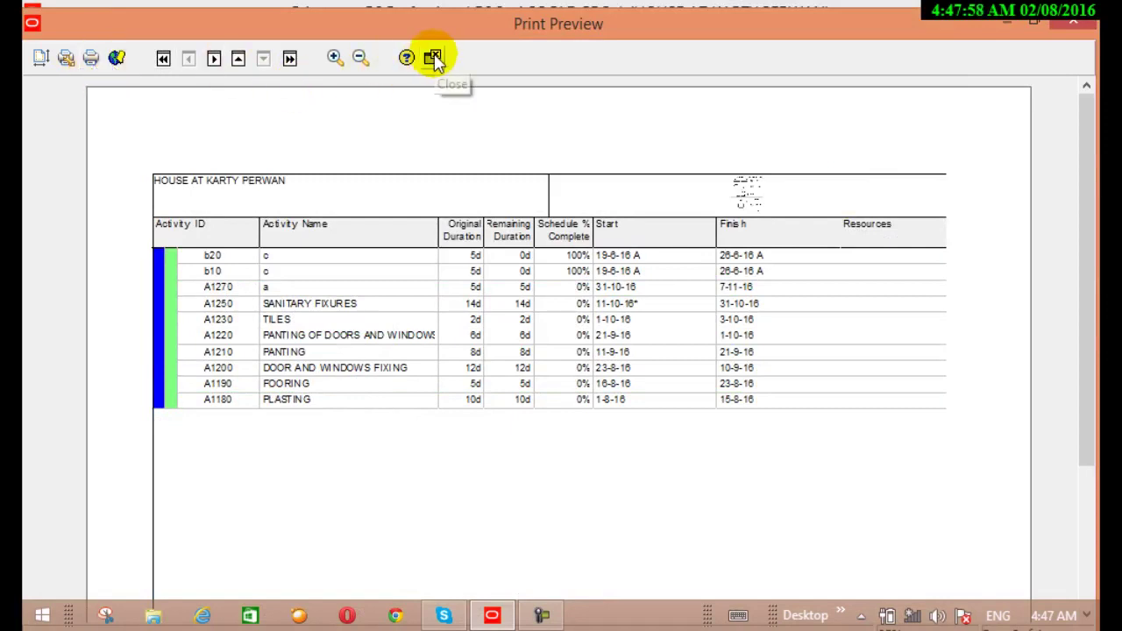
# Check the last preview page with cost and float, then close Print Preview
pyautogui.click(291, 58)
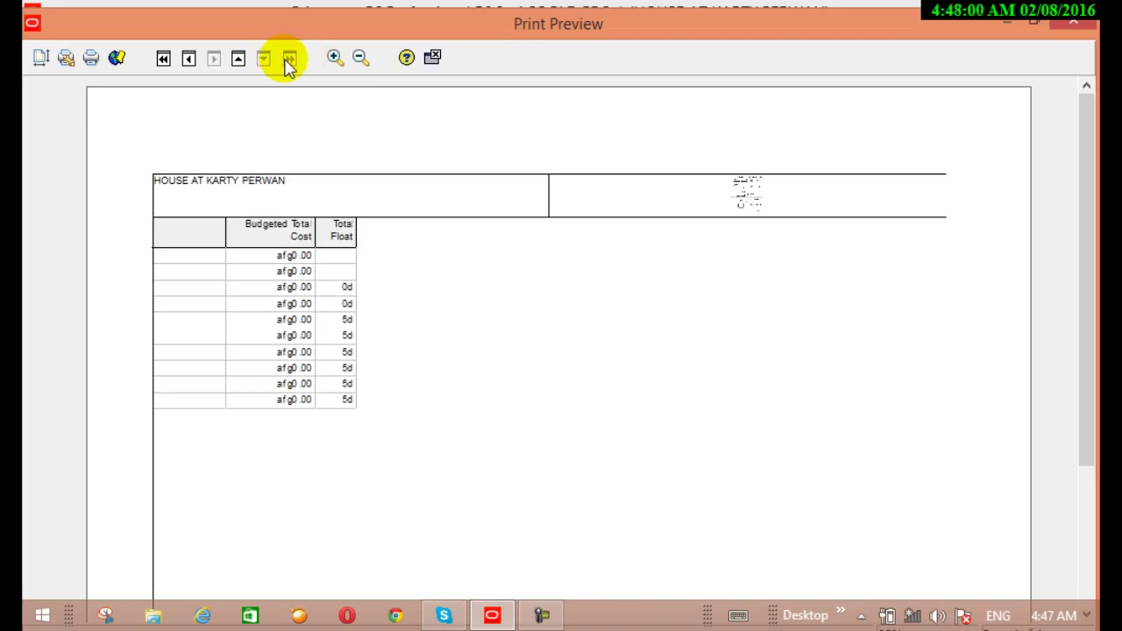
pyautogui.click(433, 58)
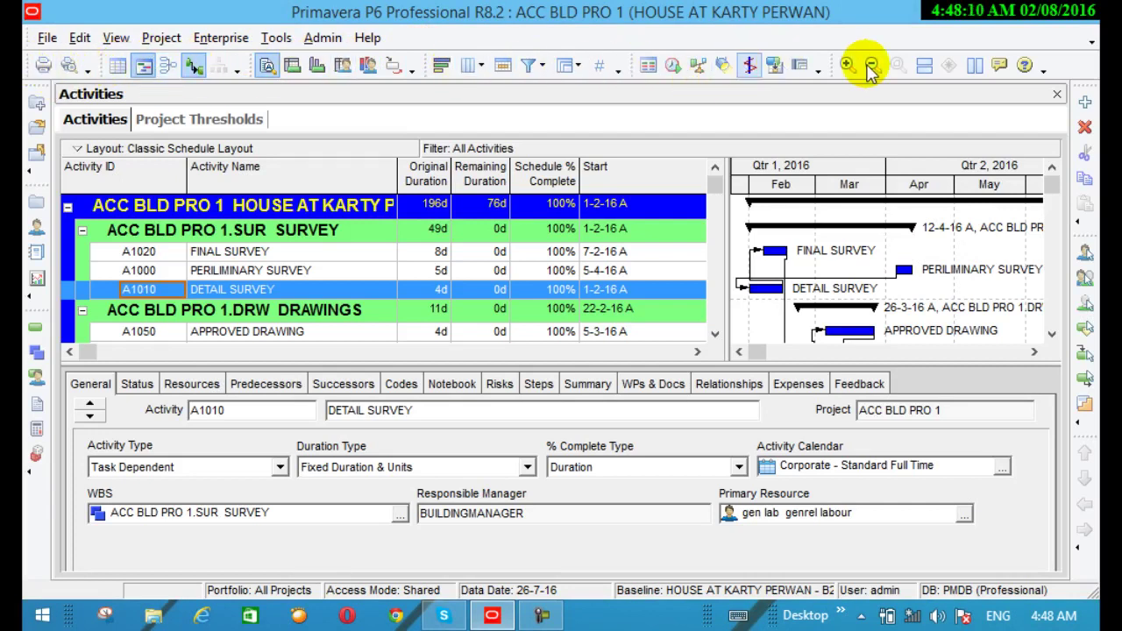
pyautogui.click(88, 70)
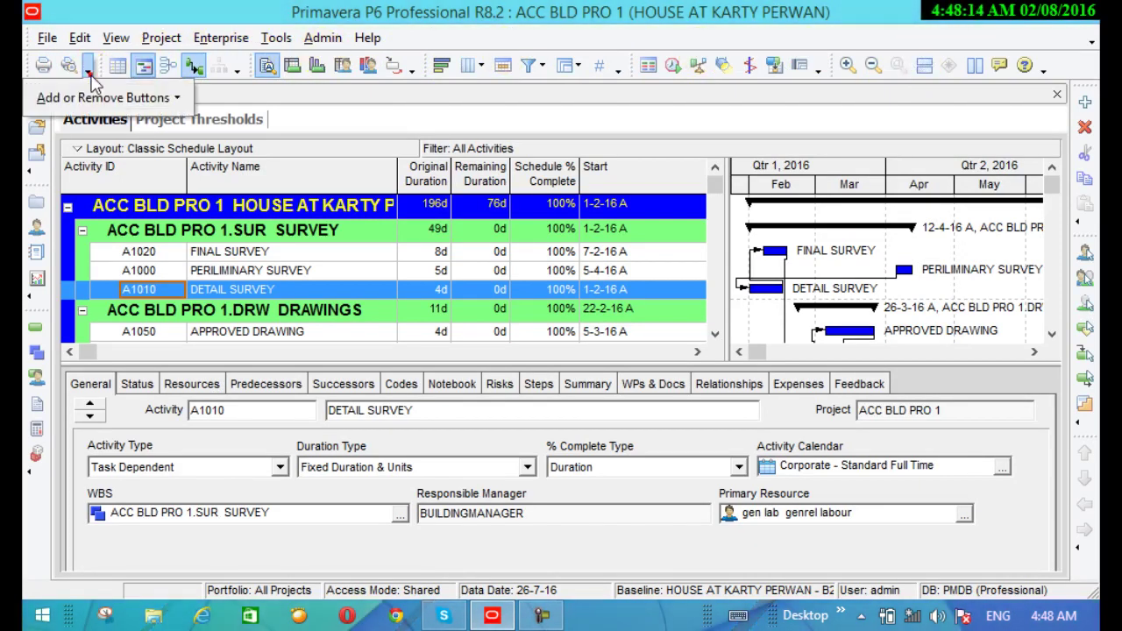
pyautogui.moveTo(97, 98)
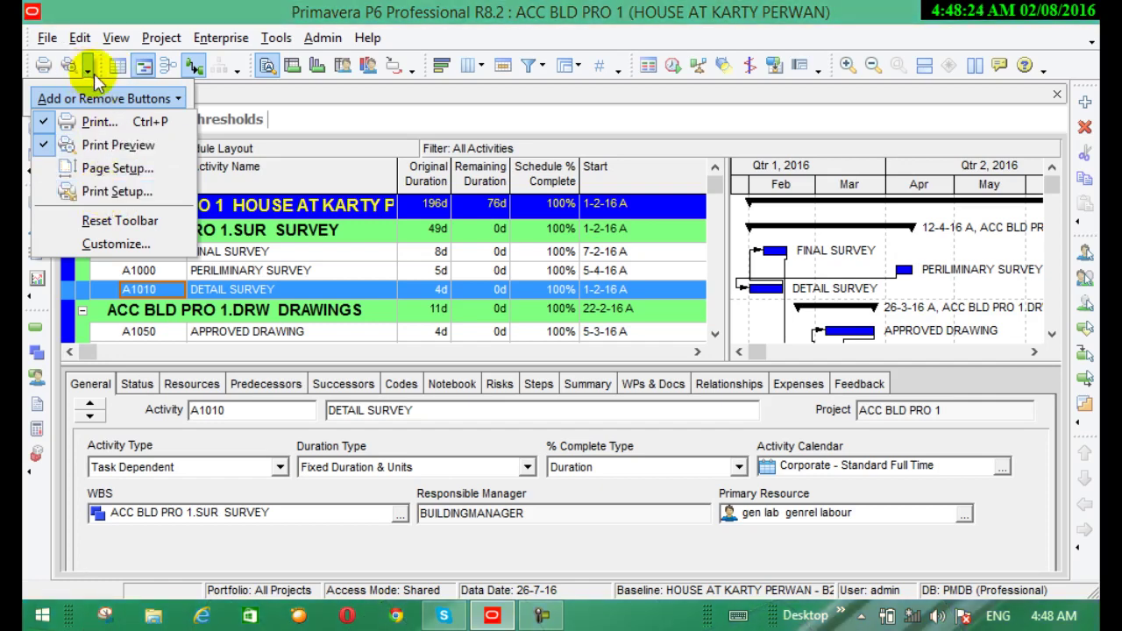
pyautogui.click(68, 168)
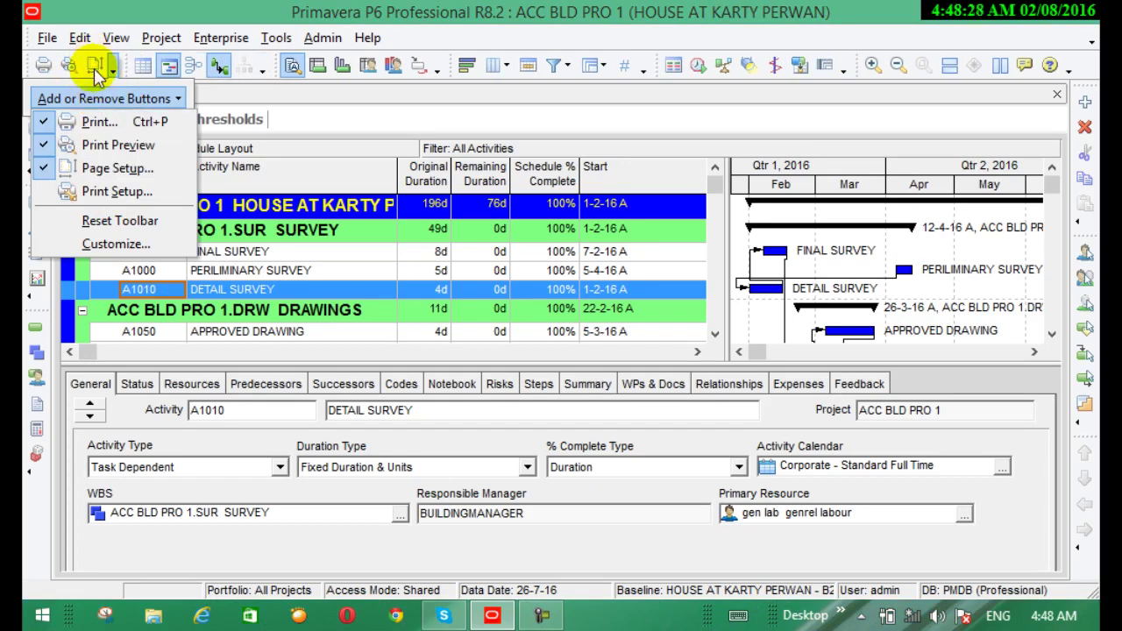
pyautogui.click(44, 164)
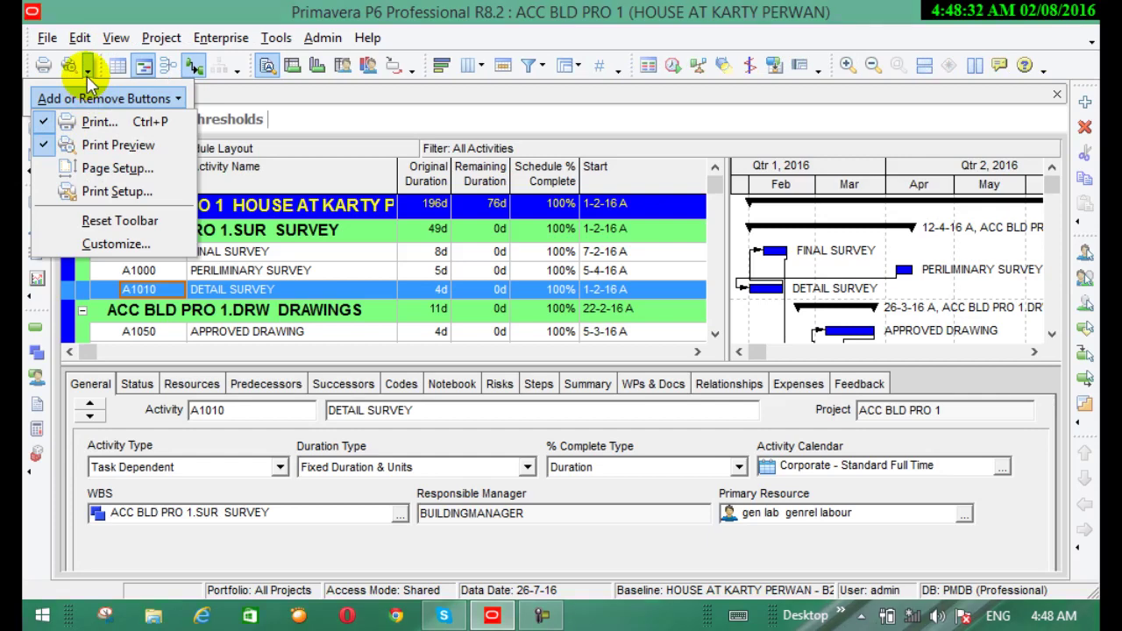
pyautogui.click(321, 96)
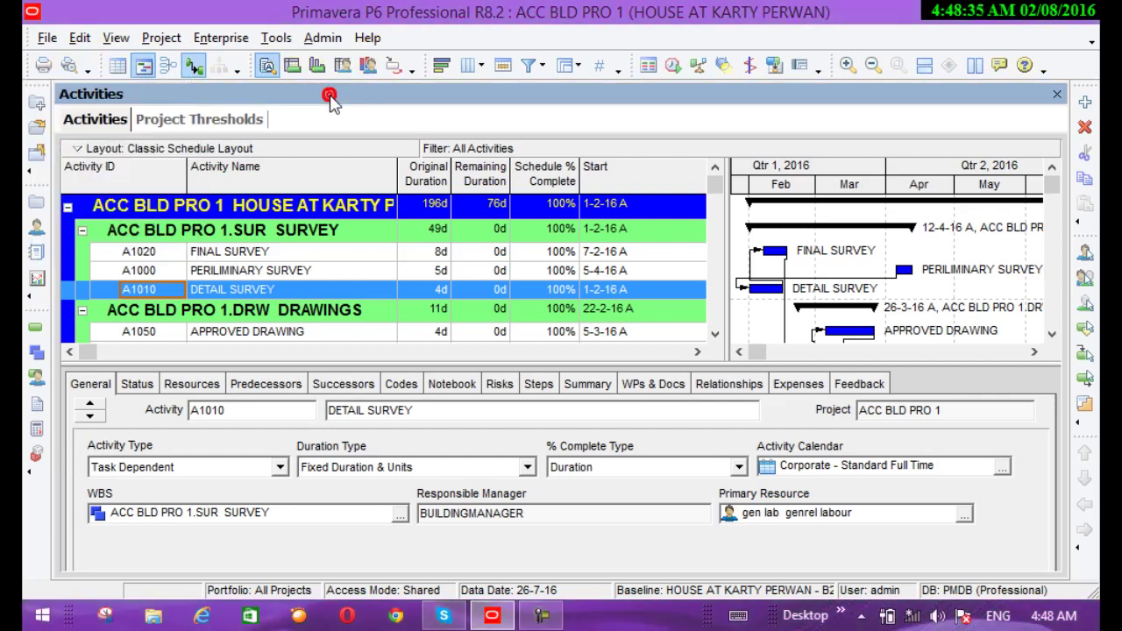
# Restore the Gantt chart beside the activity table and widen it so the timeline reaches July
pyautogui.click(119, 66)
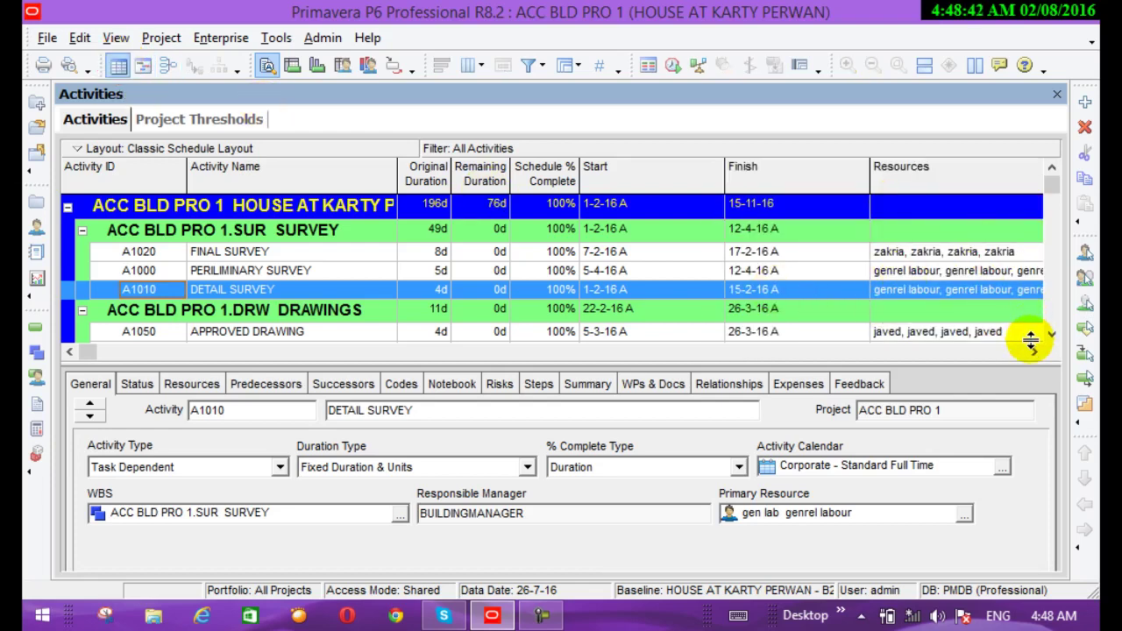
pyautogui.click(145, 67)
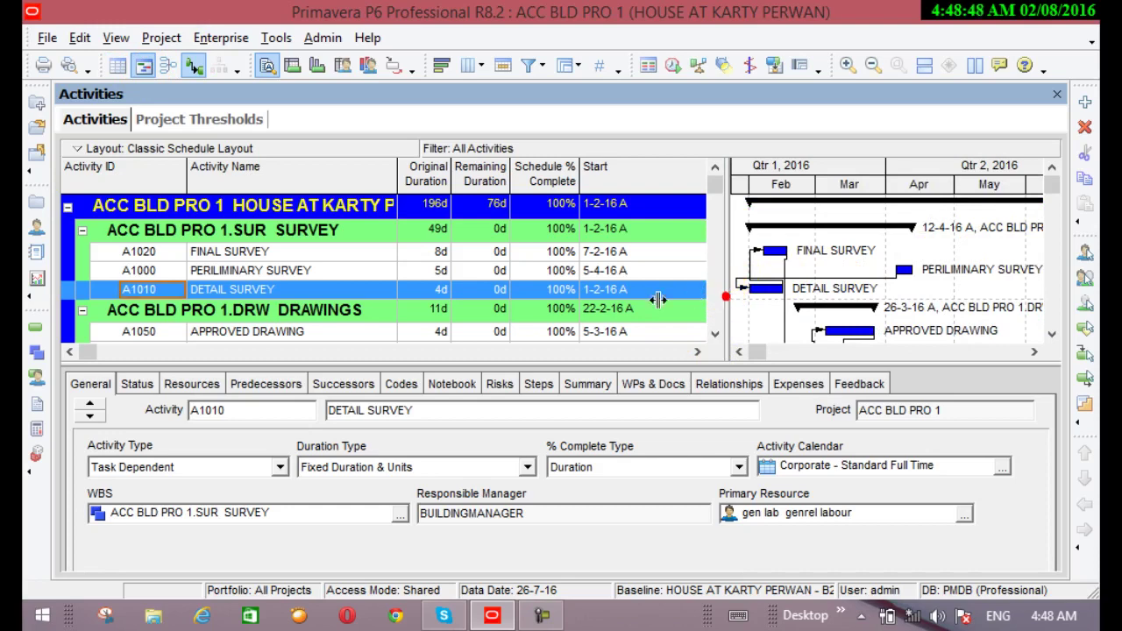
pyautogui.moveTo(658, 300); pyautogui.dragTo(600, 302)
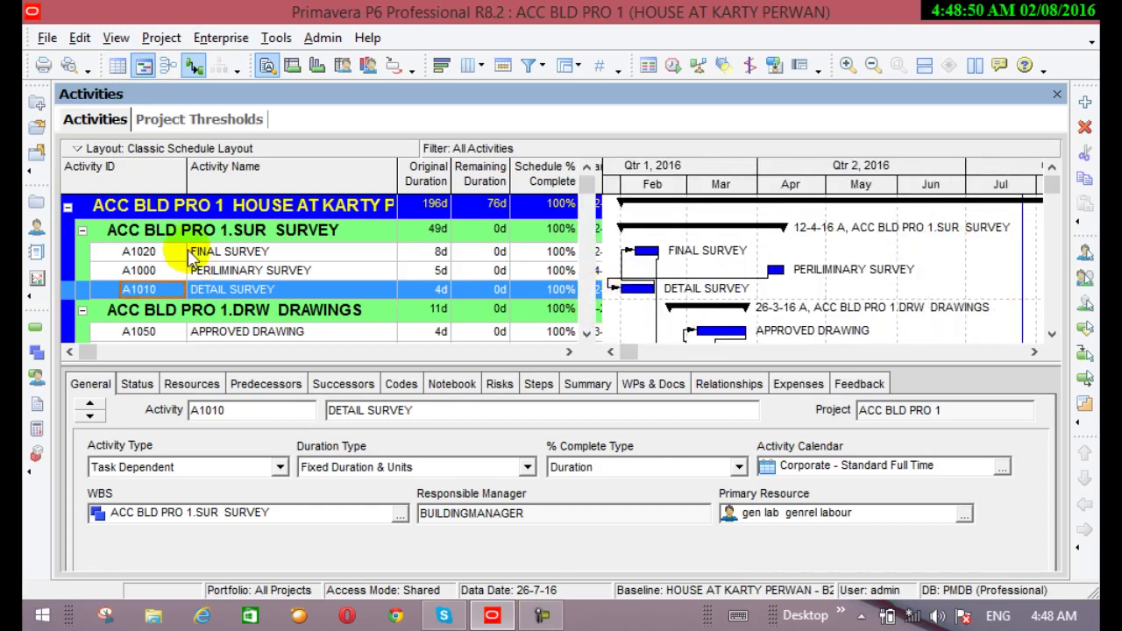
# Show the root WBS activity network, then return to the Gantt chart without relationship lines
pyautogui.click(171, 67)
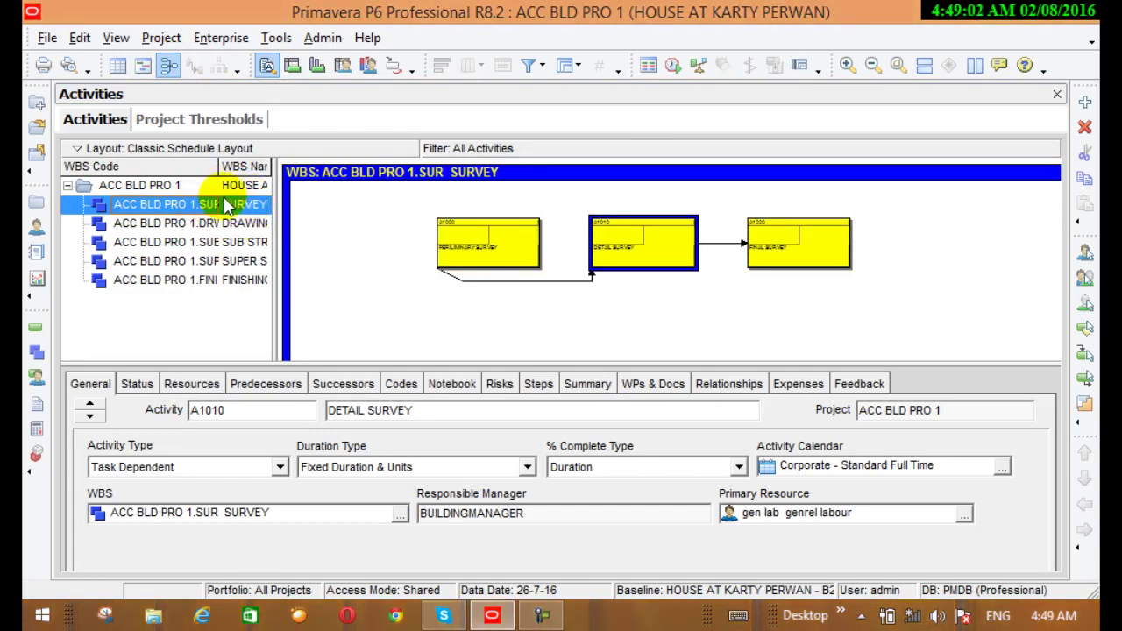
pyautogui.click(183, 186)
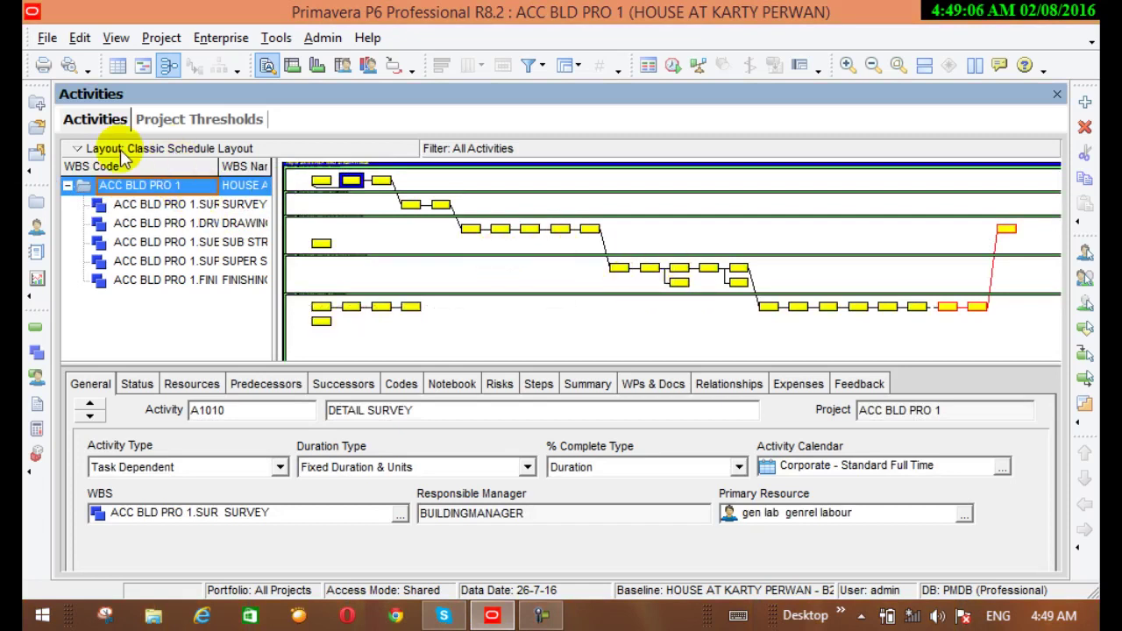
pyautogui.click(143, 70)
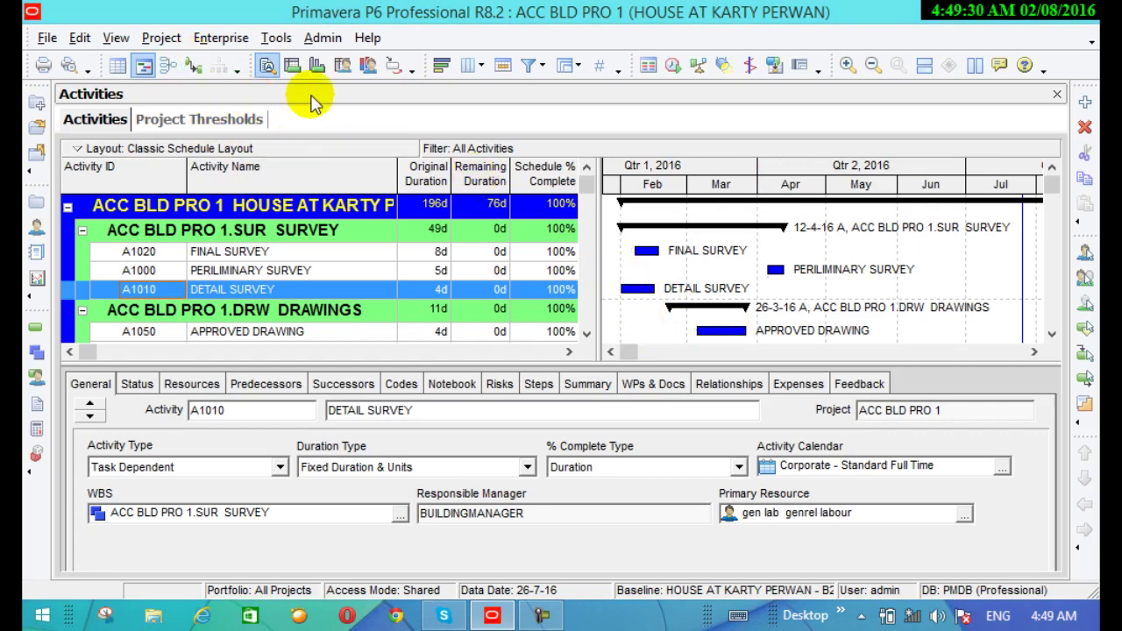
# Turn relationship lines back on and add Hide Left Column and Hide Top Window toolbar buttons
pyautogui.click(194, 67)
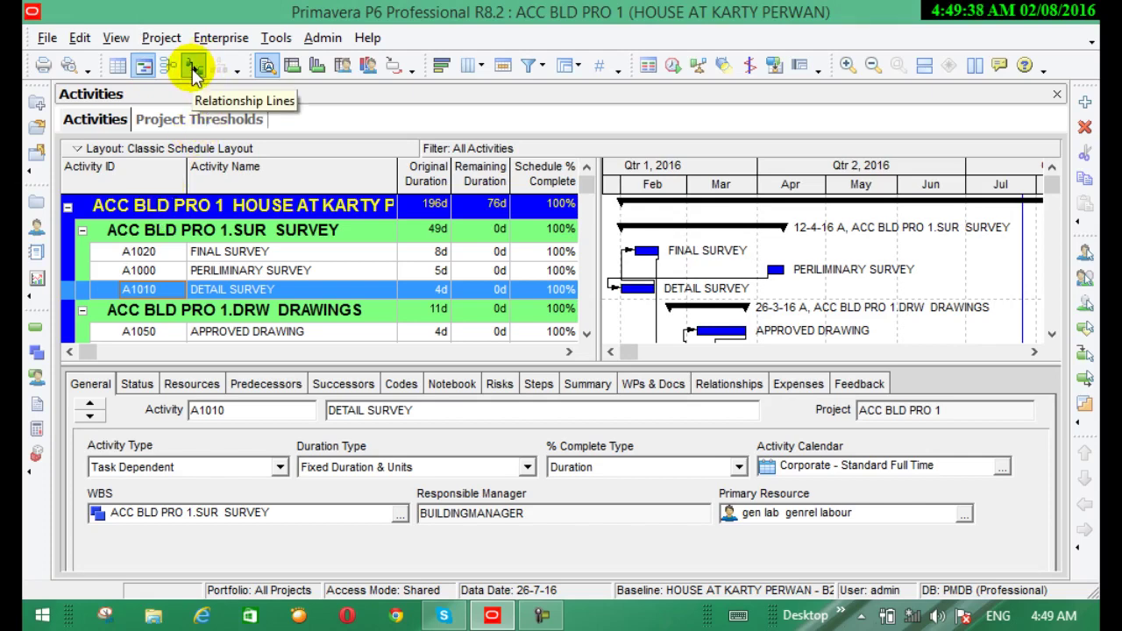
pyautogui.click(241, 71)
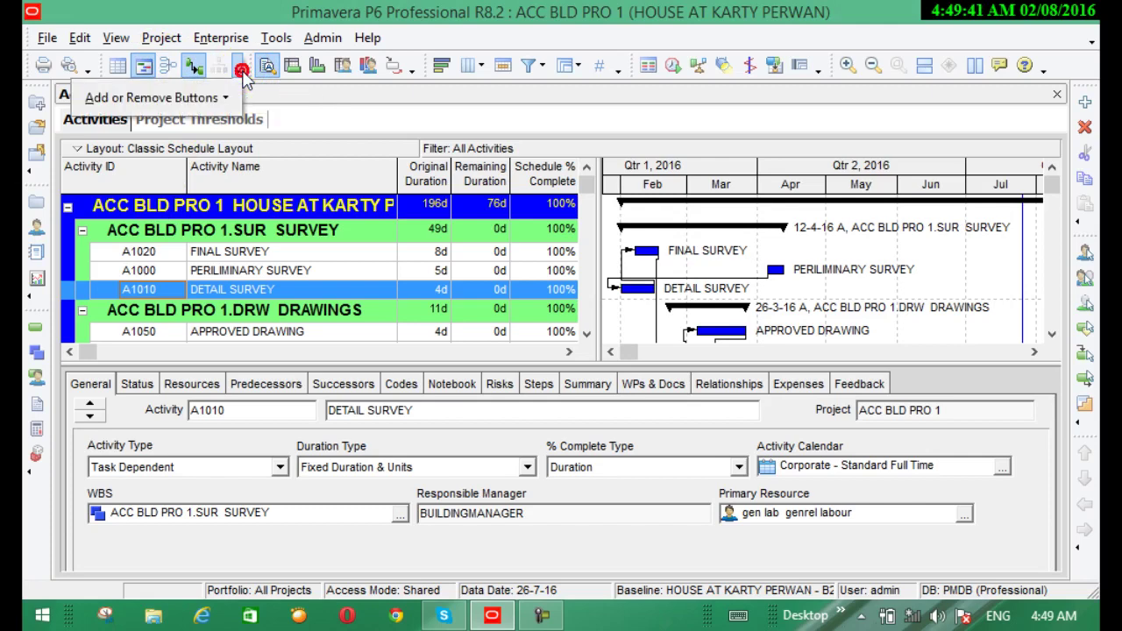
pyautogui.click(205, 98)
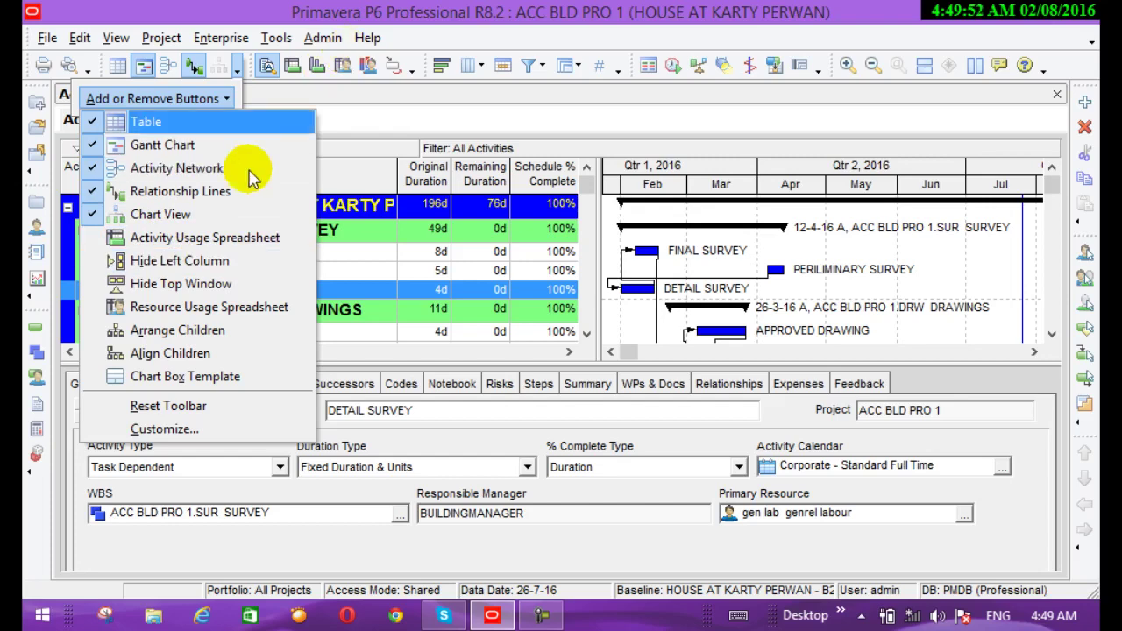
pyautogui.click(176, 261)
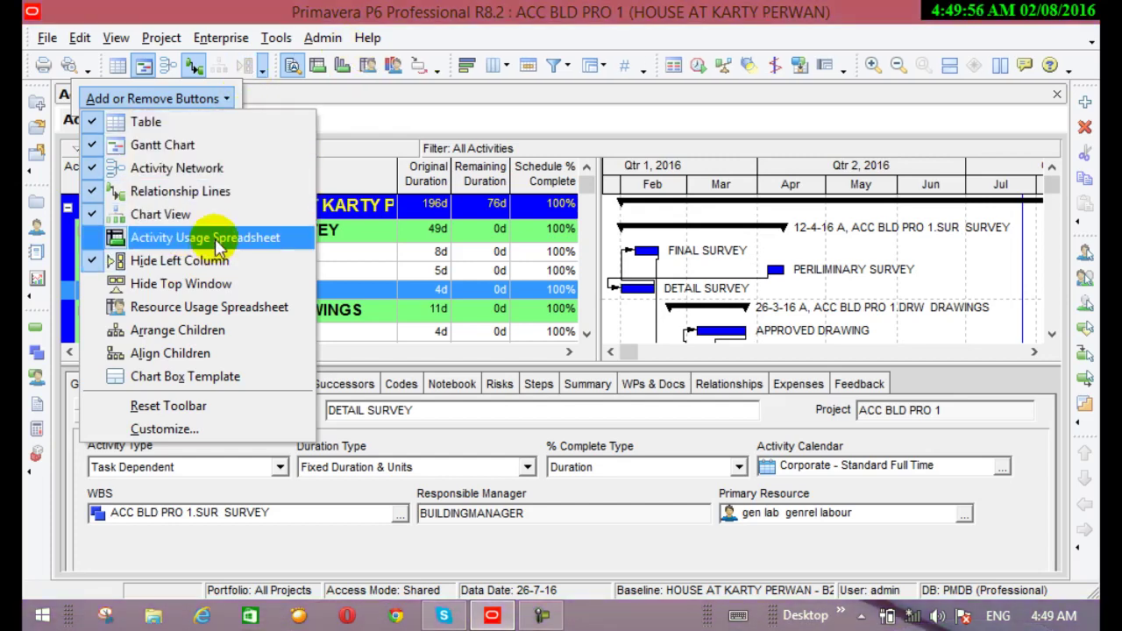
pyautogui.click(204, 285)
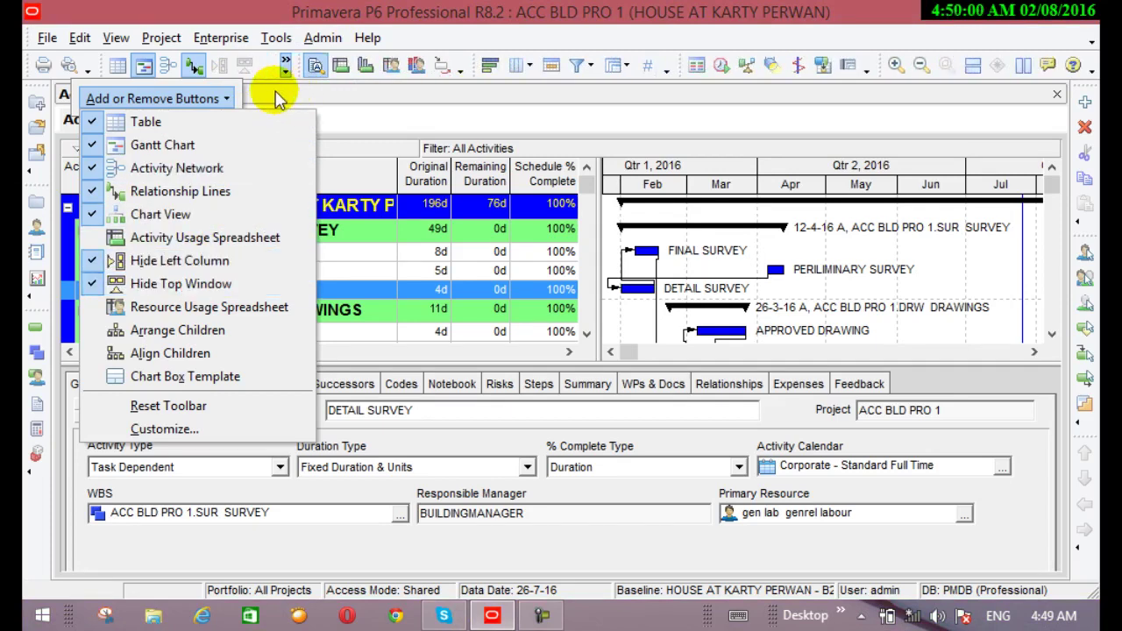
pyautogui.click(387, 114)
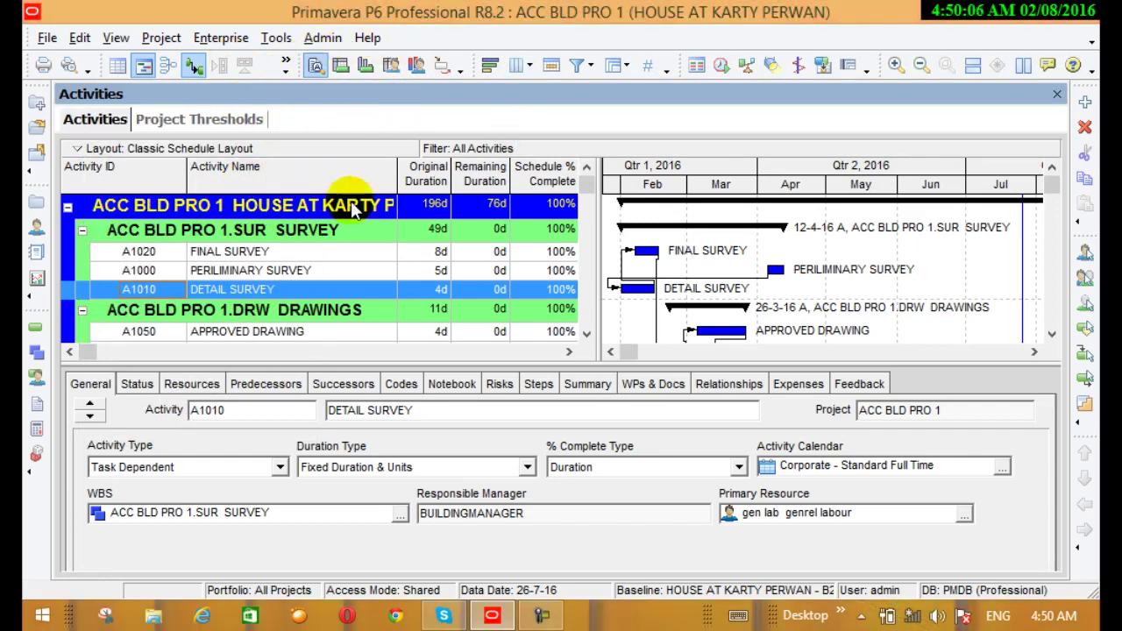
# Check the toolbar overflow list for the newly added buttons
pyautogui.click(340, 444)
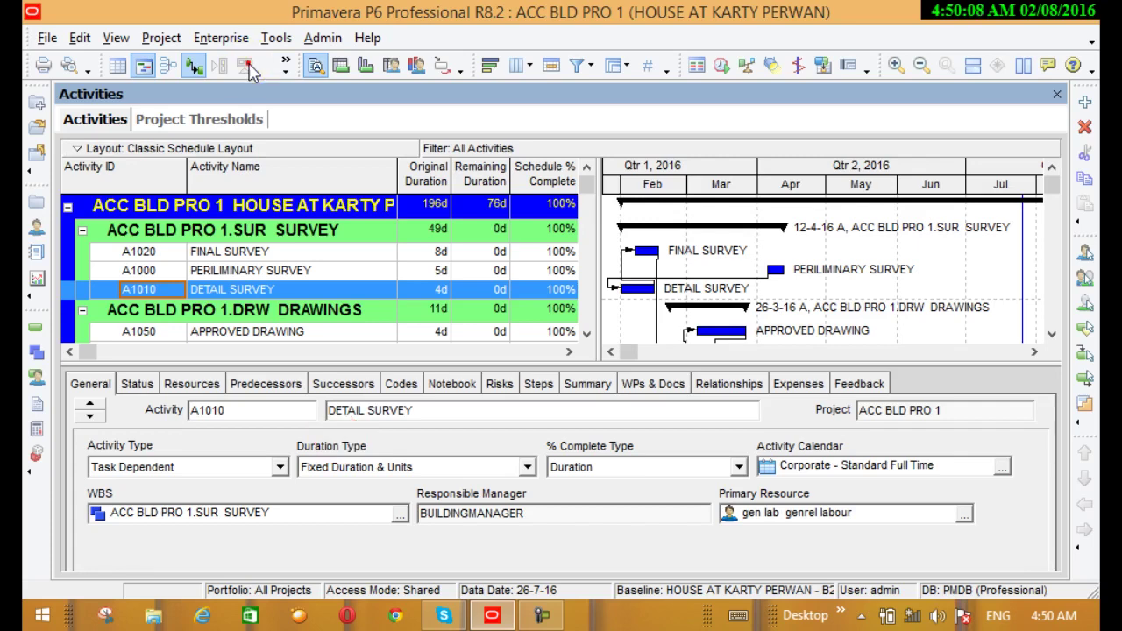
pyautogui.click(285, 65)
pyautogui.click(248, 64)
pyautogui.click(286, 65)
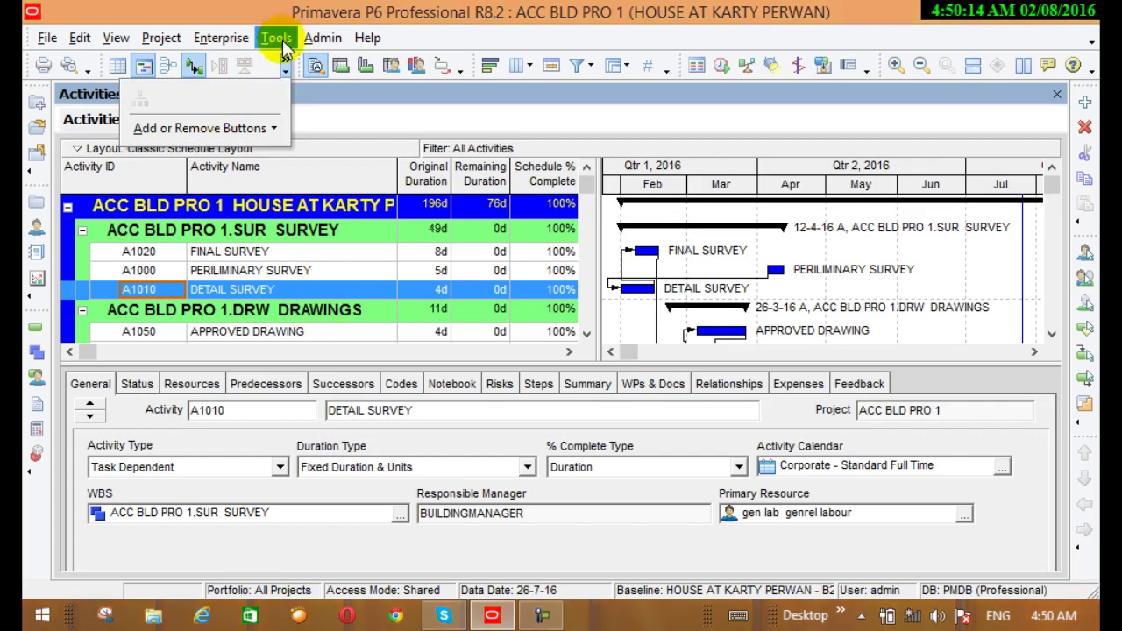
pyautogui.click(278, 37)
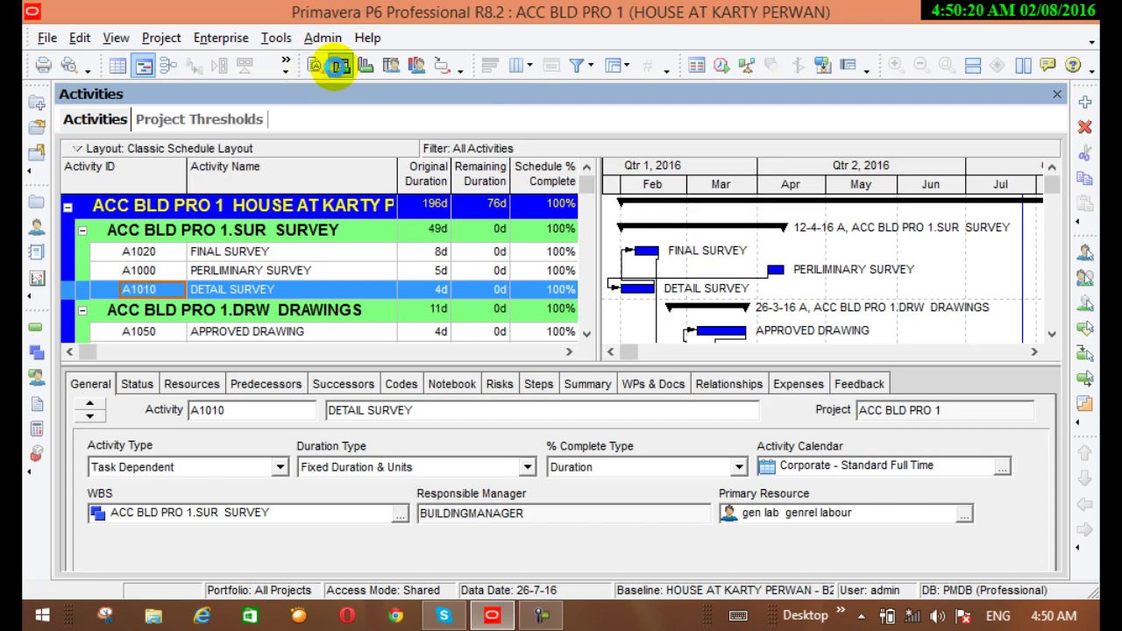
pyautogui.click(338, 71)
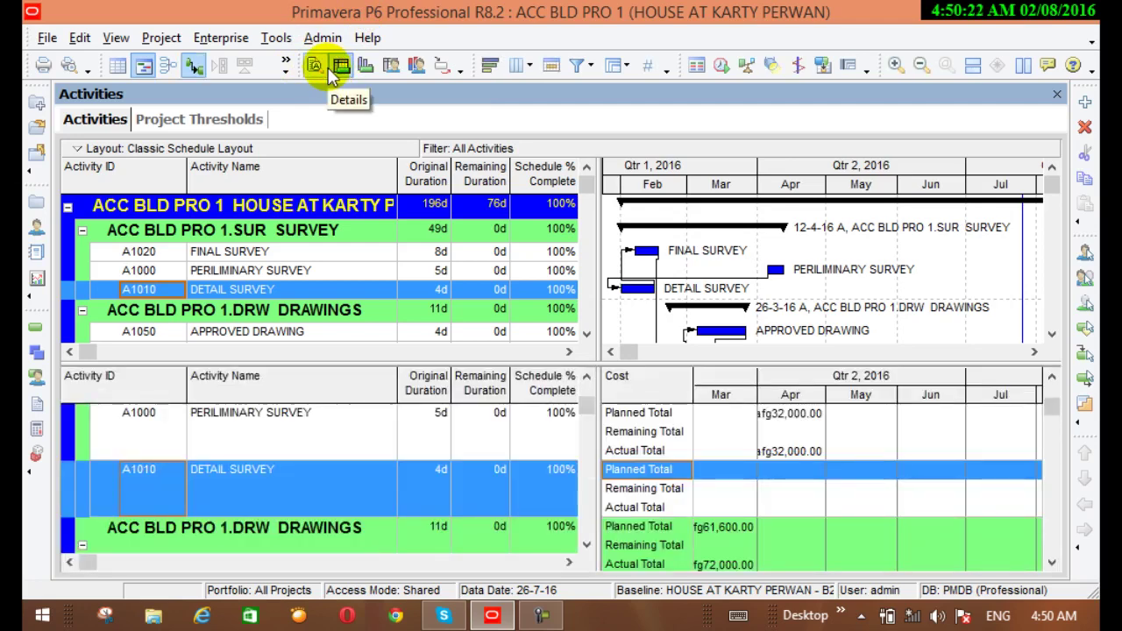
pyautogui.click(317, 63)
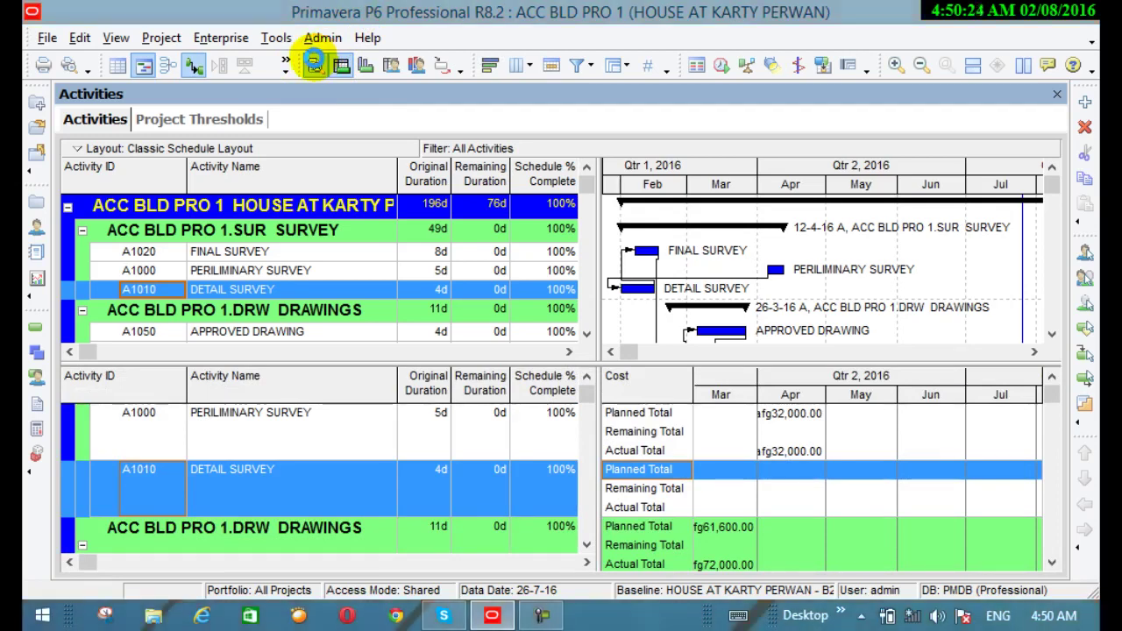
pyautogui.click(317, 66)
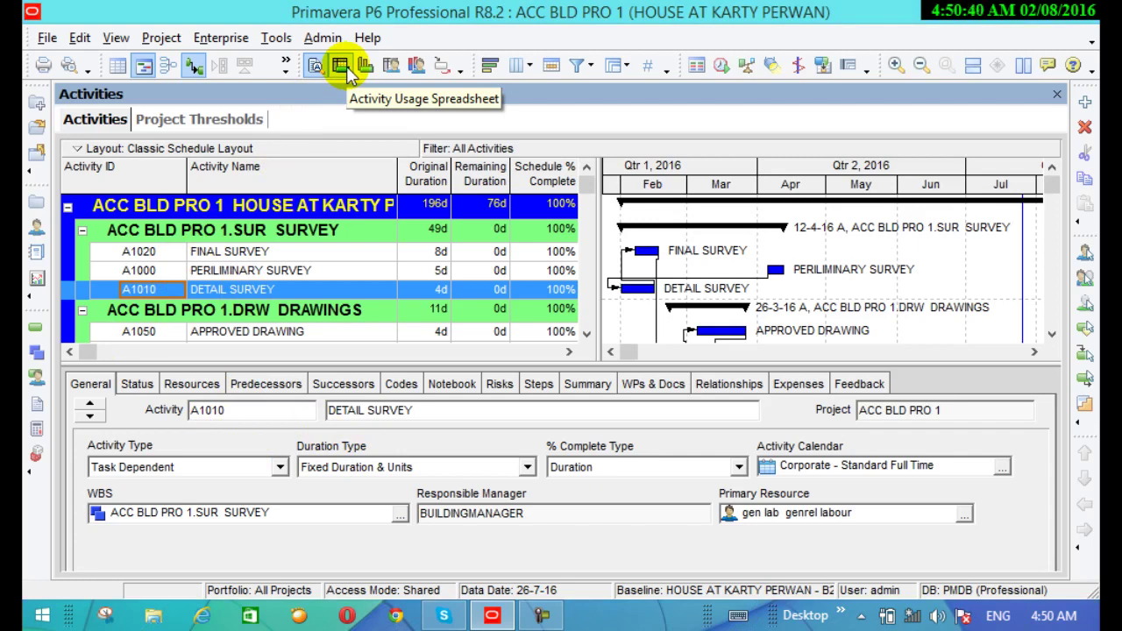
pyautogui.click(341, 66)
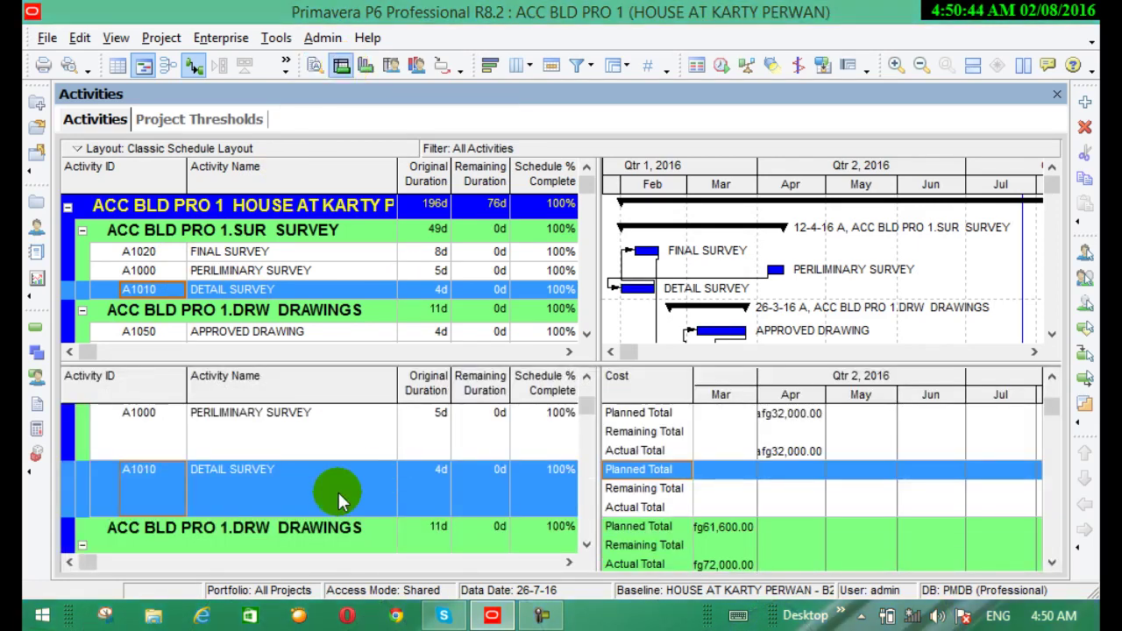
pyautogui.scroll(-2, 518, 530)
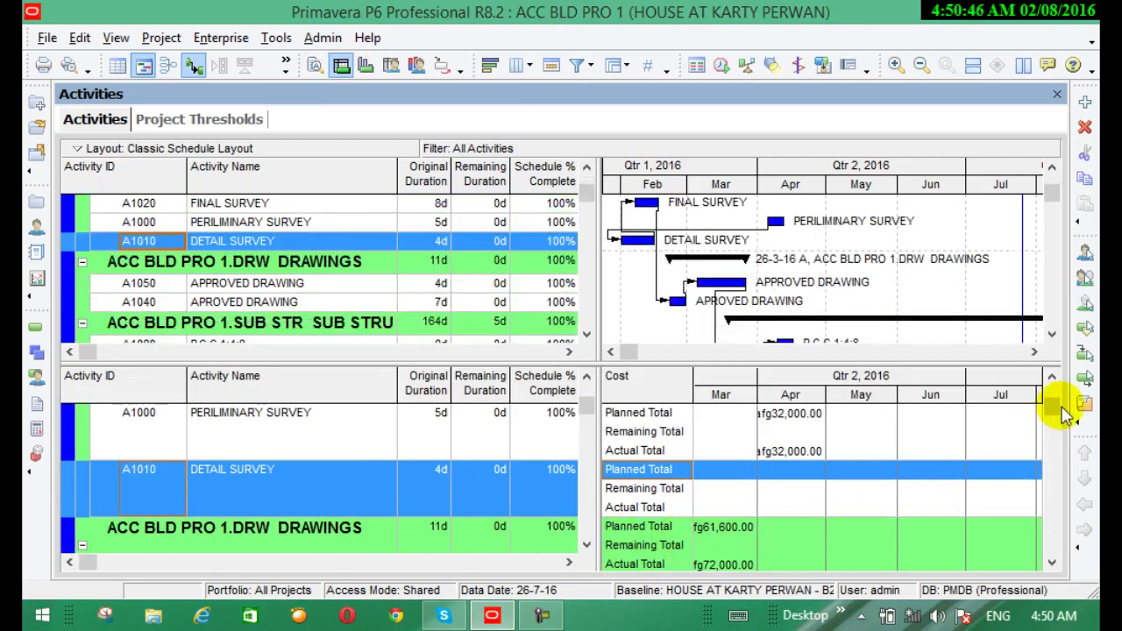
pyautogui.click(1059, 426)
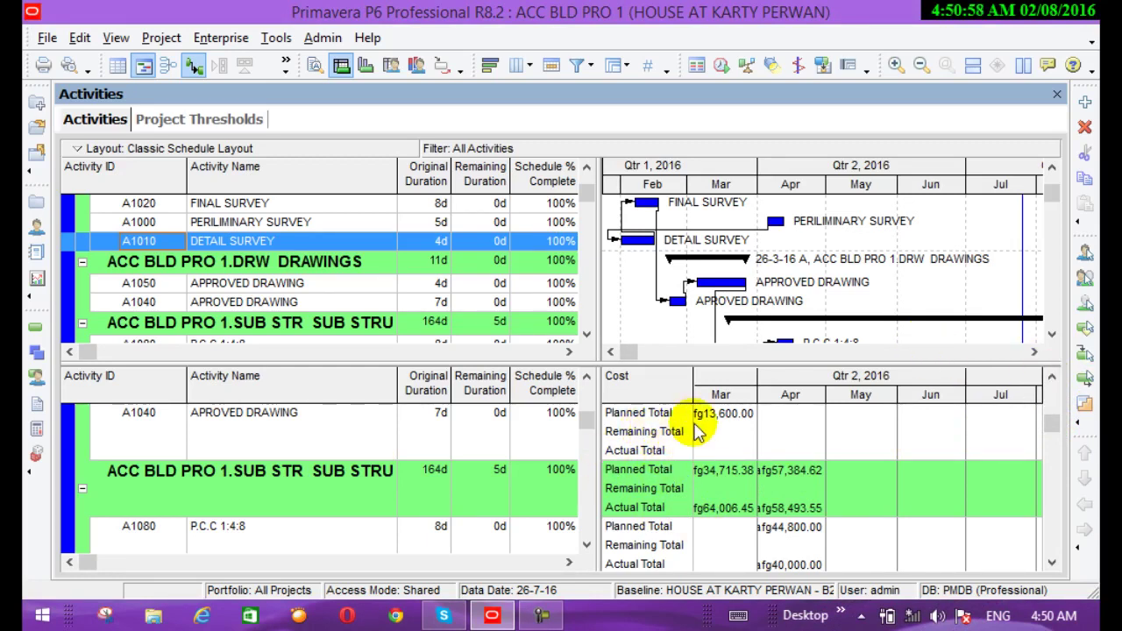
pyautogui.click(318, 67)
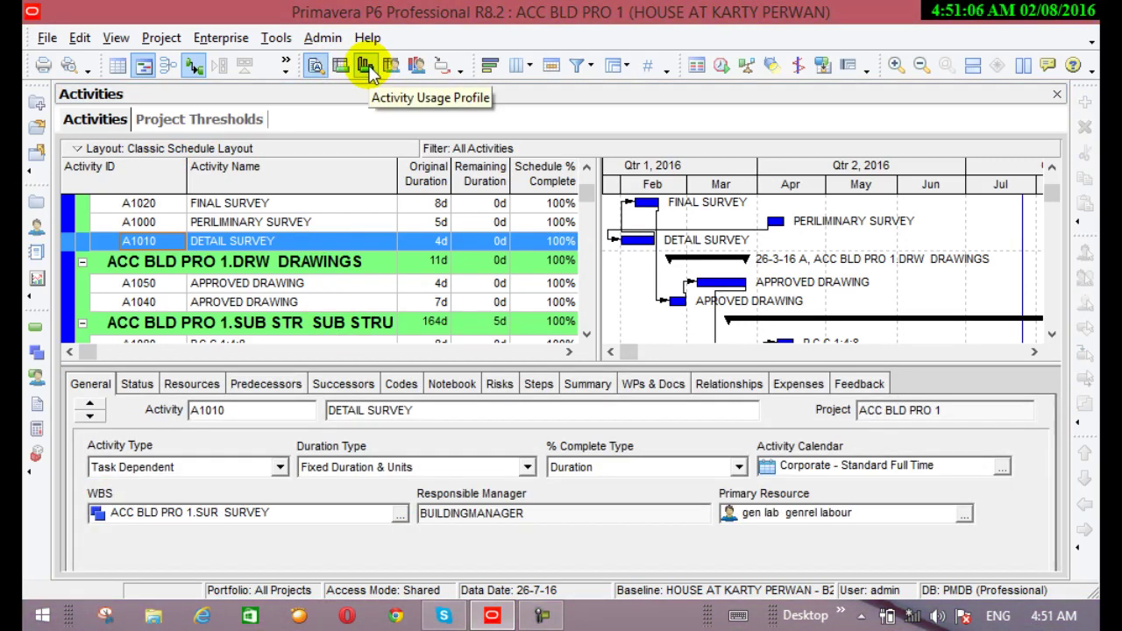
# Show the Activity Usage Profile cost histogram with Budgeted Total ticked in the legend
pyautogui.click(367, 67)
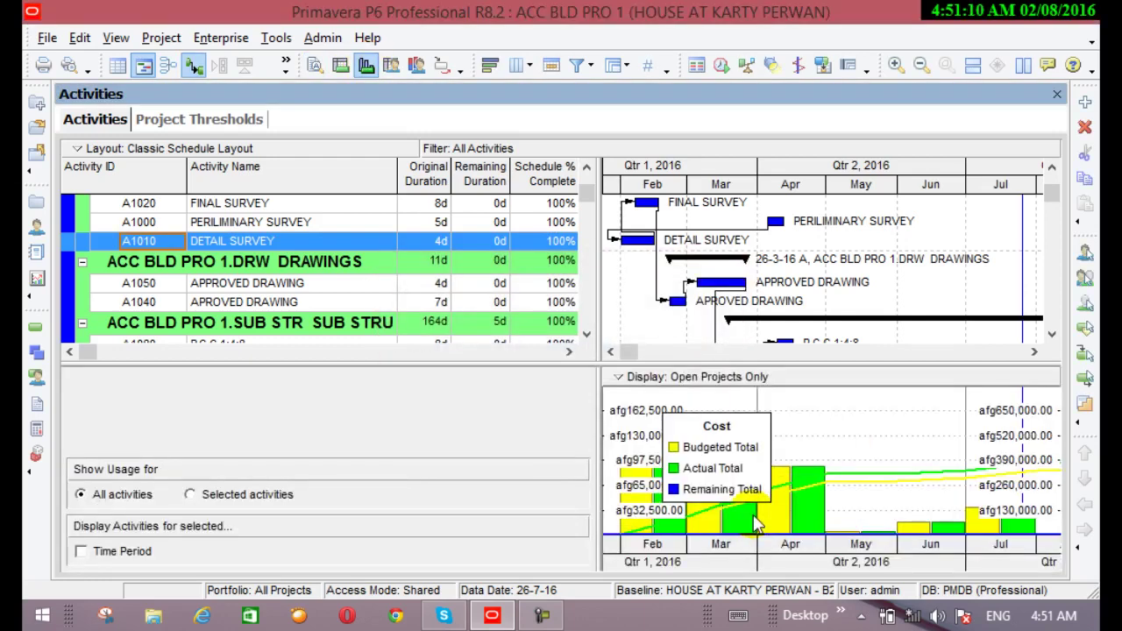
pyautogui.click(709, 449)
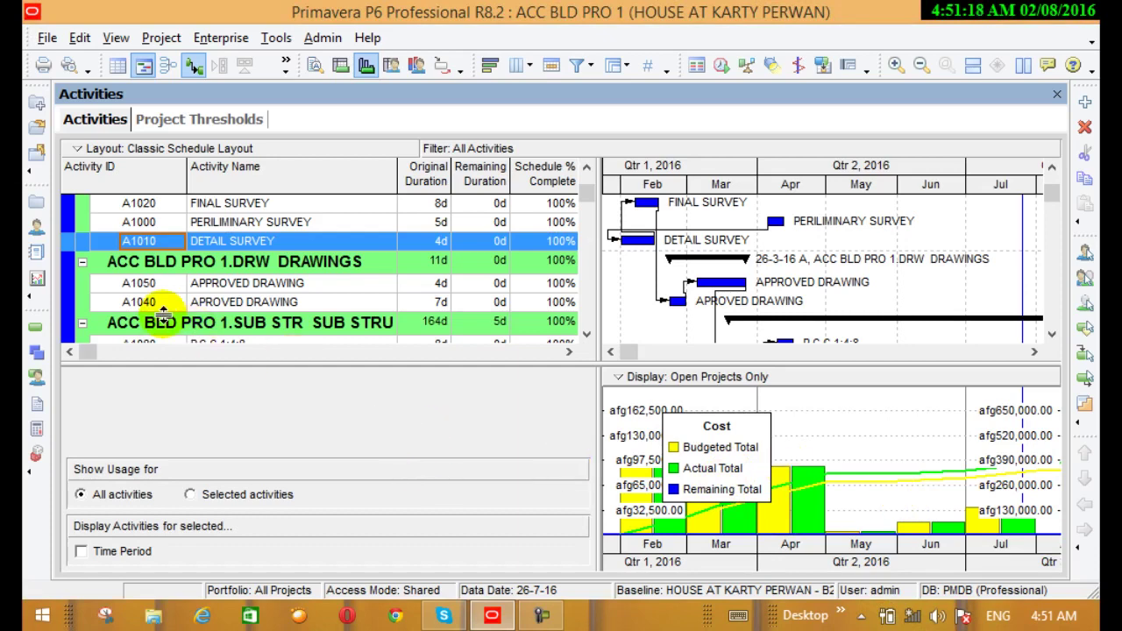
pyautogui.click(69, 65)
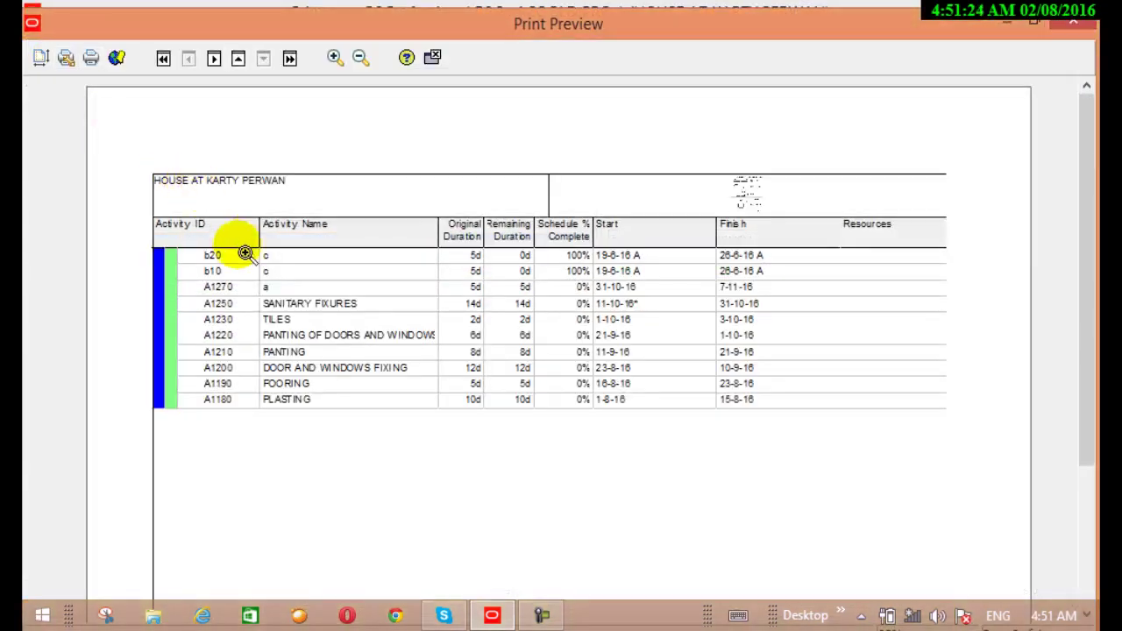
pyautogui.click(243, 66)
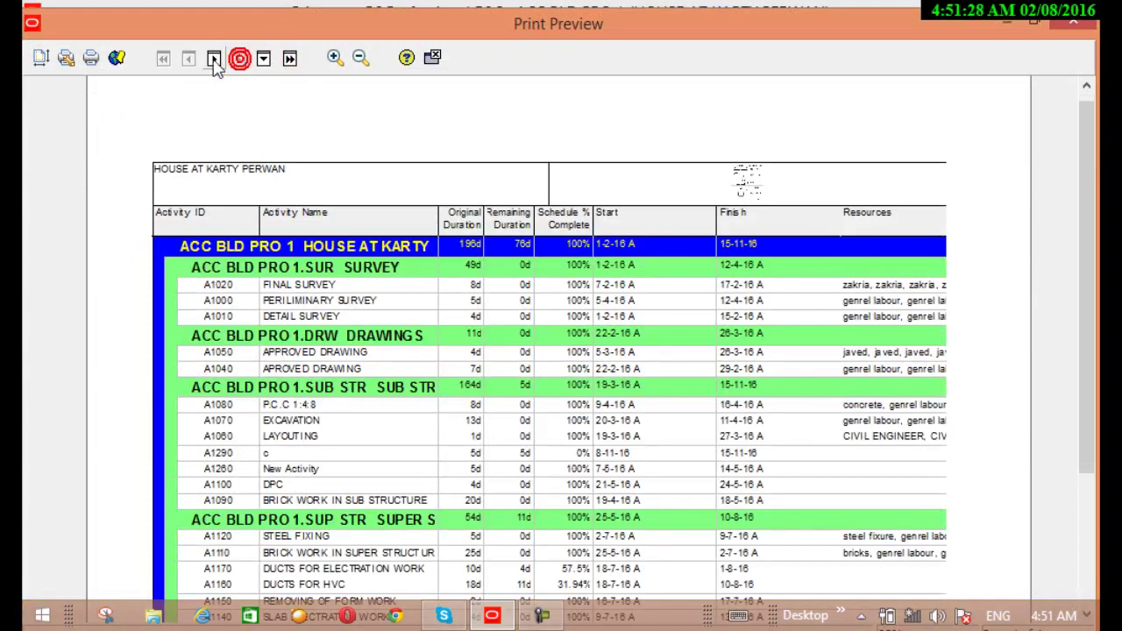
pyautogui.click(214, 59)
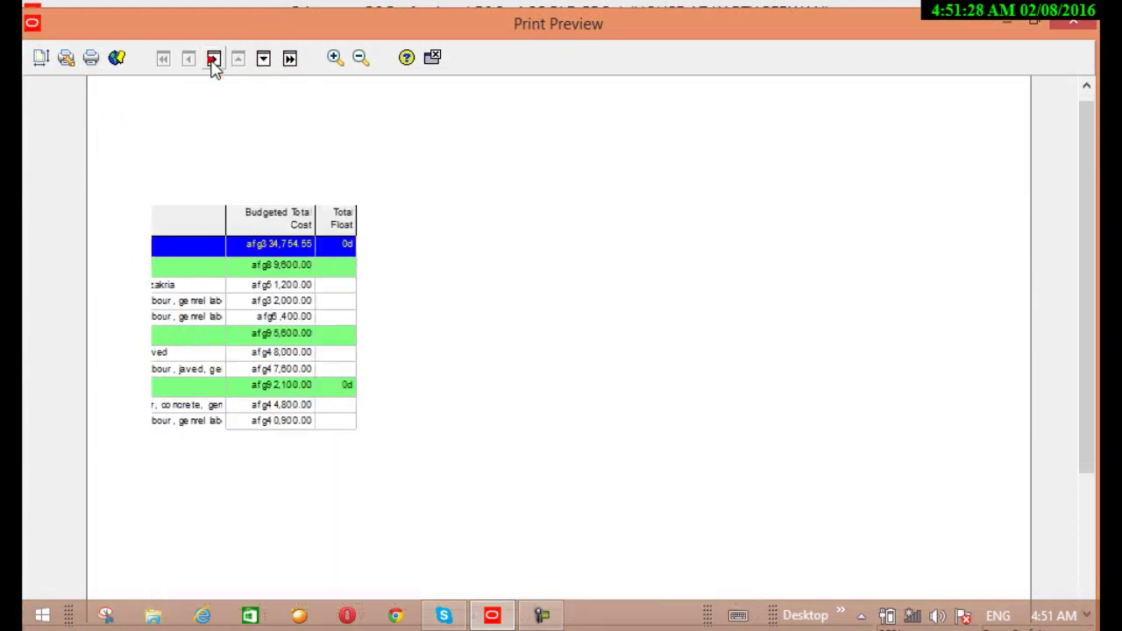
pyautogui.click(261, 65)
pyautogui.scroll(1, 251, 135)
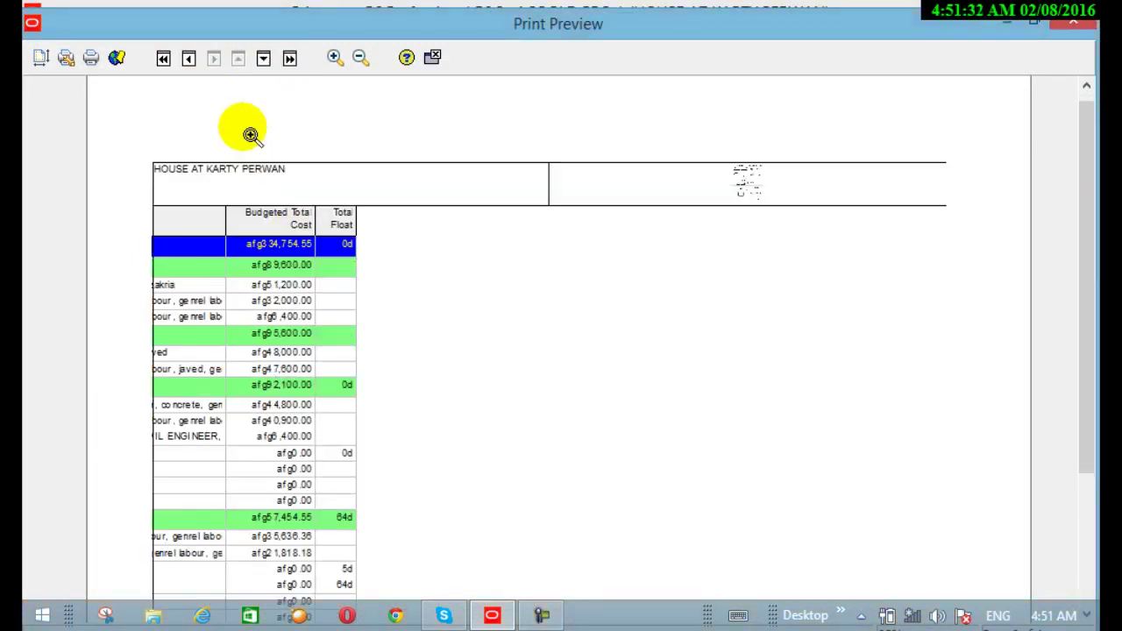
pyautogui.scroll(-1, 269, 267)
pyautogui.scroll(1, 263, 265)
pyautogui.scroll(-1, 289, 287)
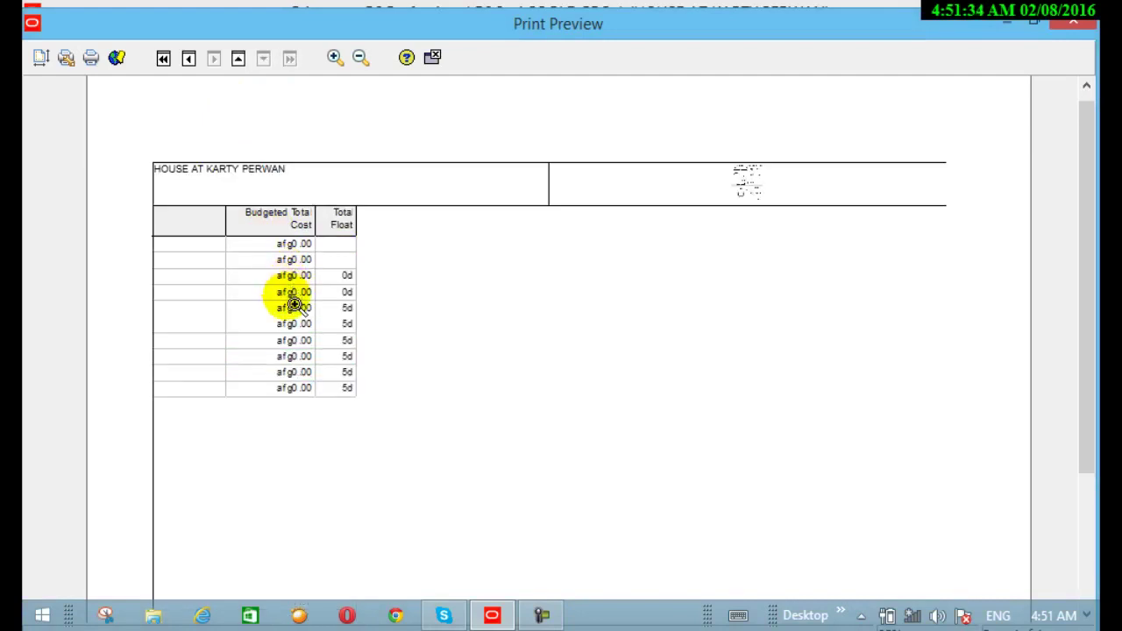
pyautogui.scroll(1, 295, 298)
pyautogui.scroll(-1, 323, 286)
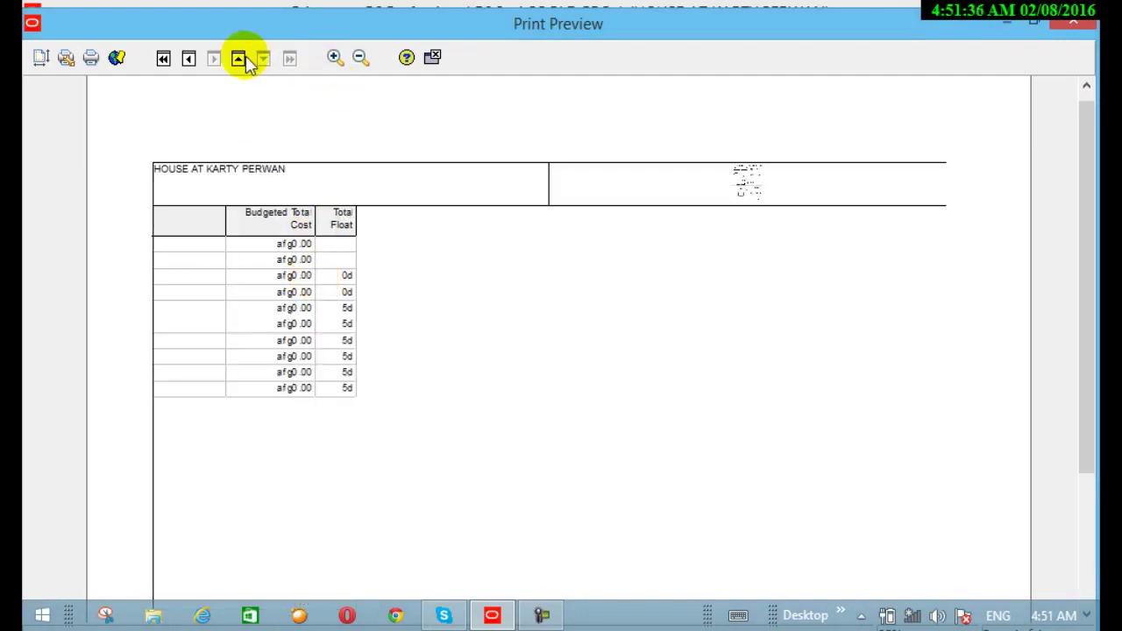
pyautogui.click(164, 60)
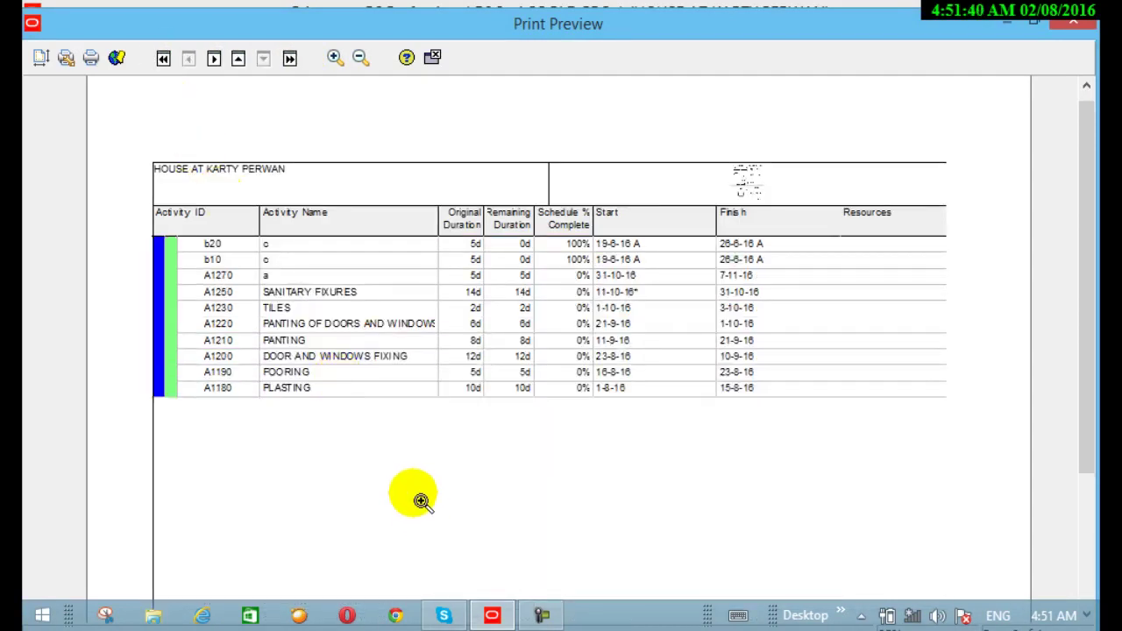
pyautogui.scroll(1, 420, 499)
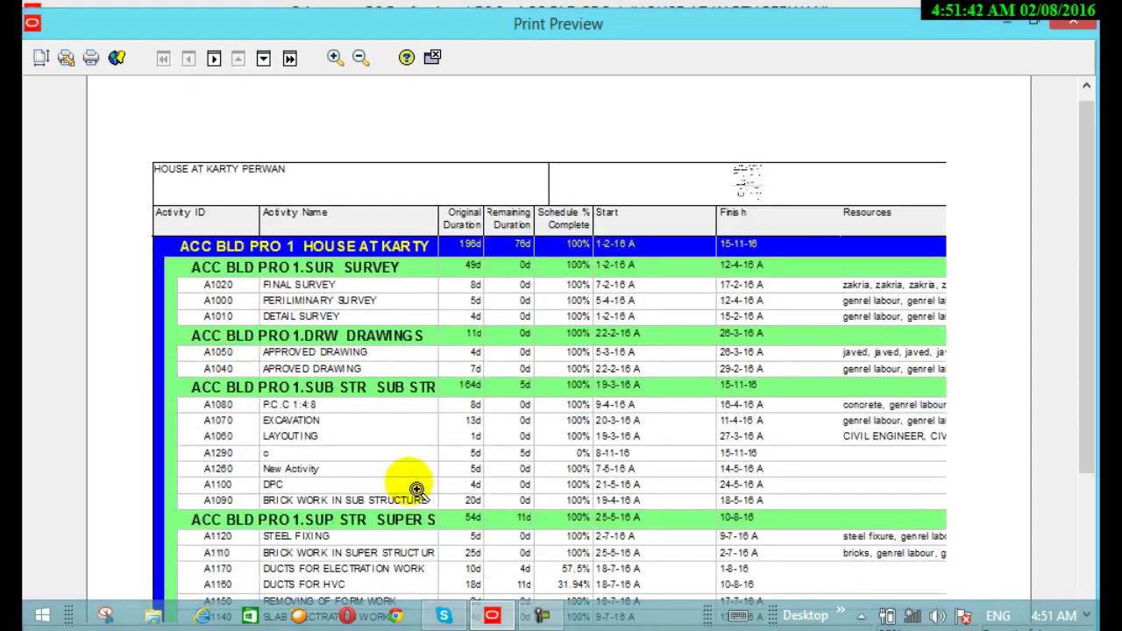
pyautogui.scroll(-1, 413, 487)
pyautogui.scroll(1, 415, 487)
pyautogui.scroll(-1, 409, 482)
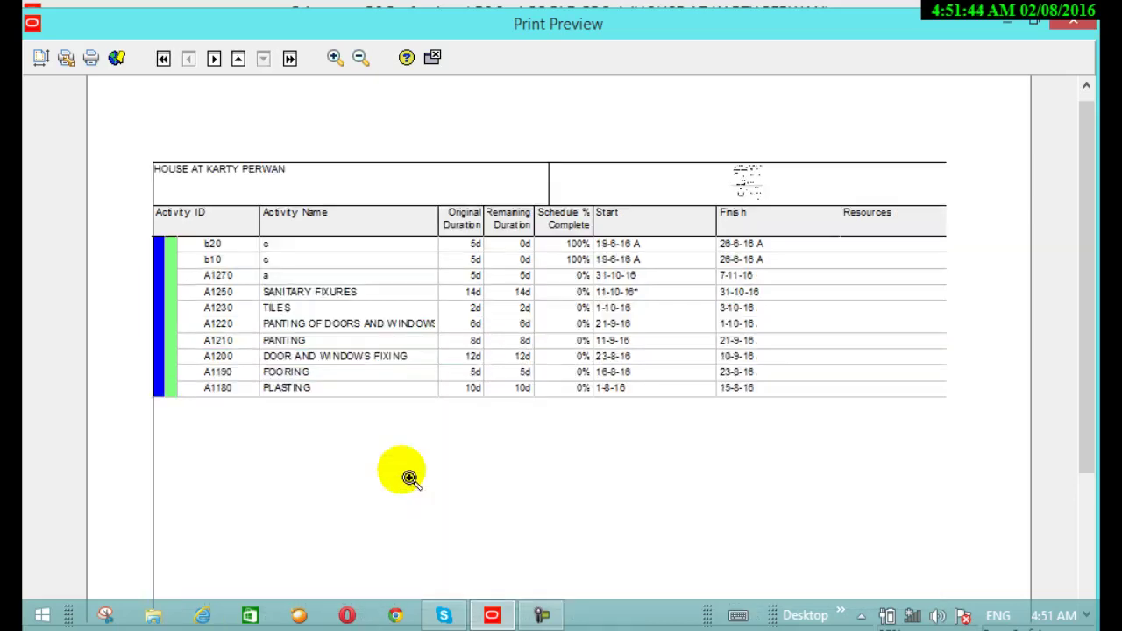
pyautogui.click(432, 57)
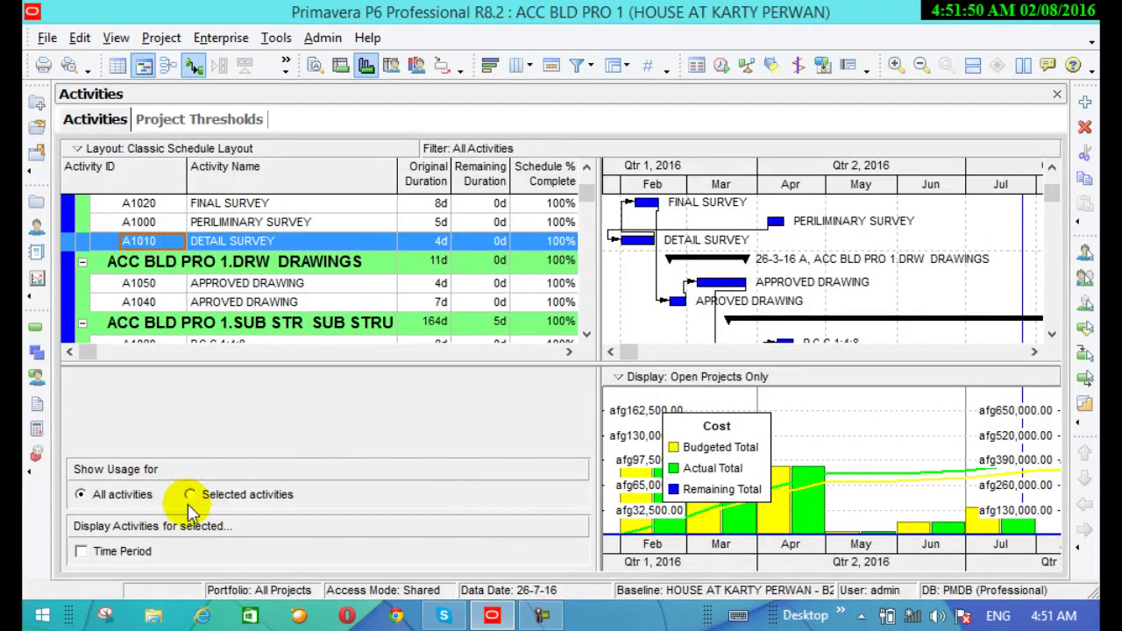
# Tick Time Period and show the Resource Usage Spreadsheet, scrolling through the resources
pyautogui.click(96, 557)
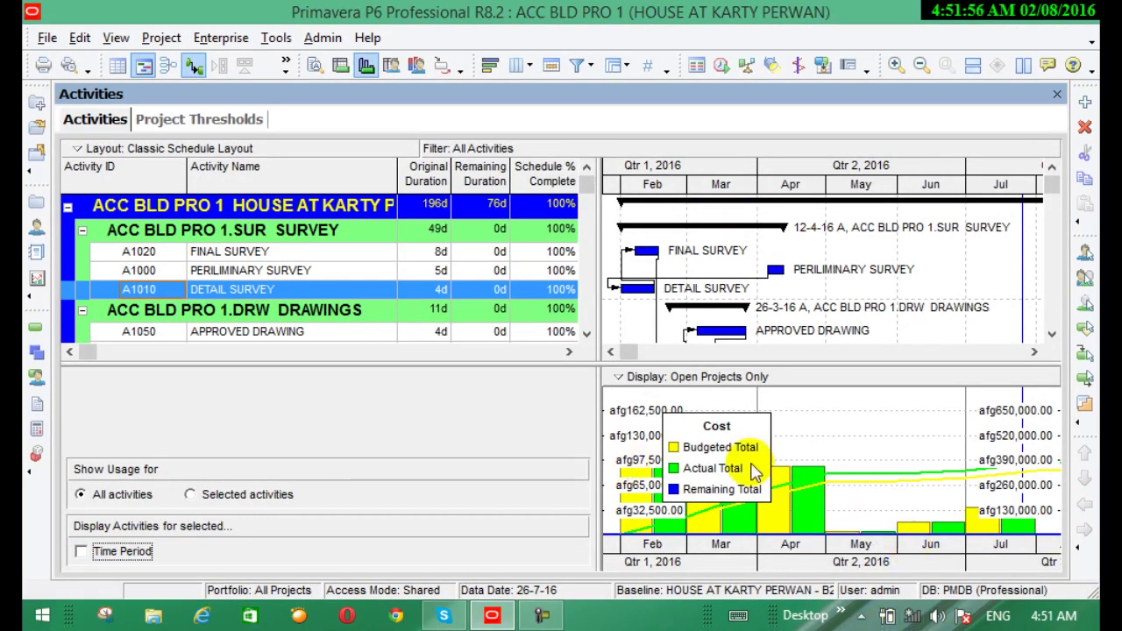
pyautogui.click(388, 65)
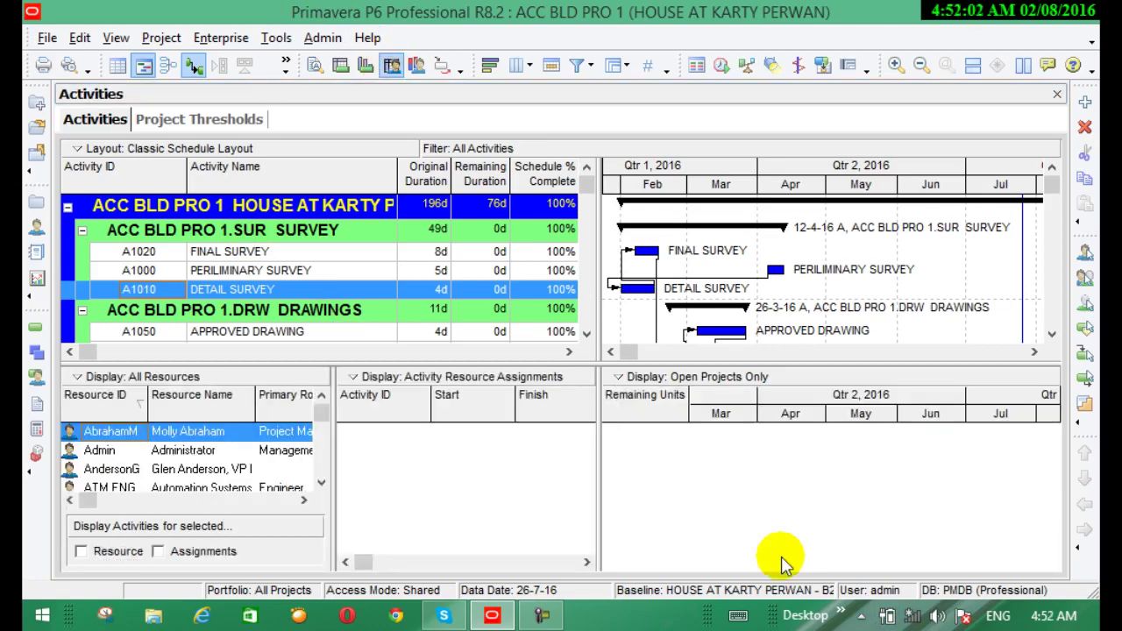
pyautogui.click(322, 482)
pyautogui.click(321, 482)
pyautogui.click(322, 482)
pyautogui.click(322, 483)
pyautogui.click(321, 482)
pyautogui.click(322, 483)
pyautogui.click(322, 483)
pyautogui.click(322, 483)
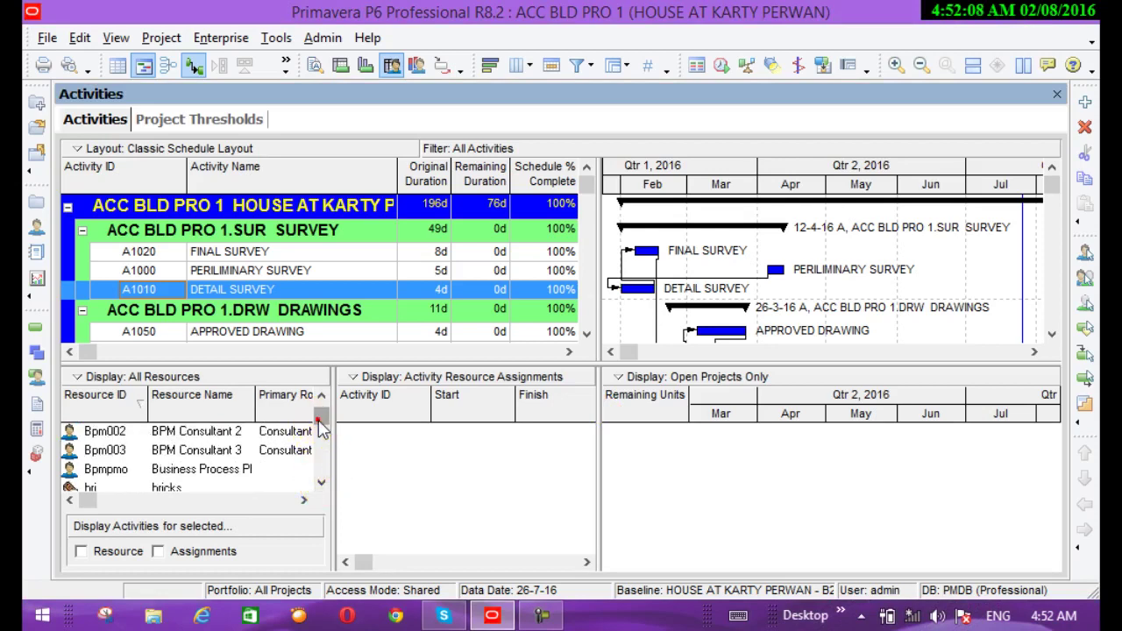
pyautogui.click(321, 489)
pyautogui.click(321, 488)
pyautogui.click(322, 489)
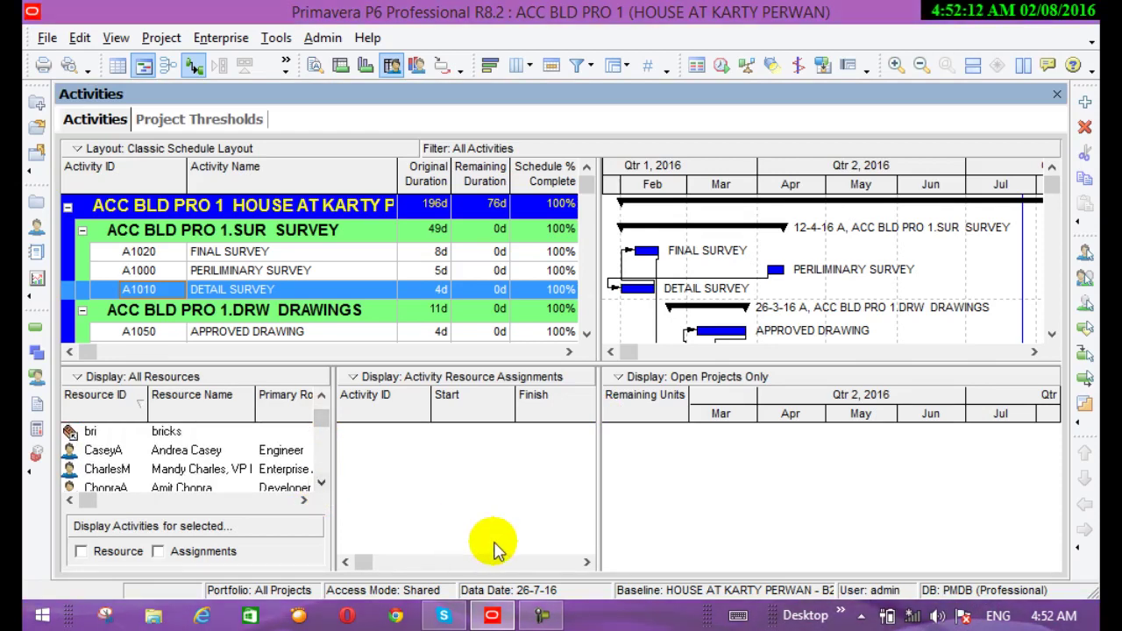
pyautogui.click(586, 562)
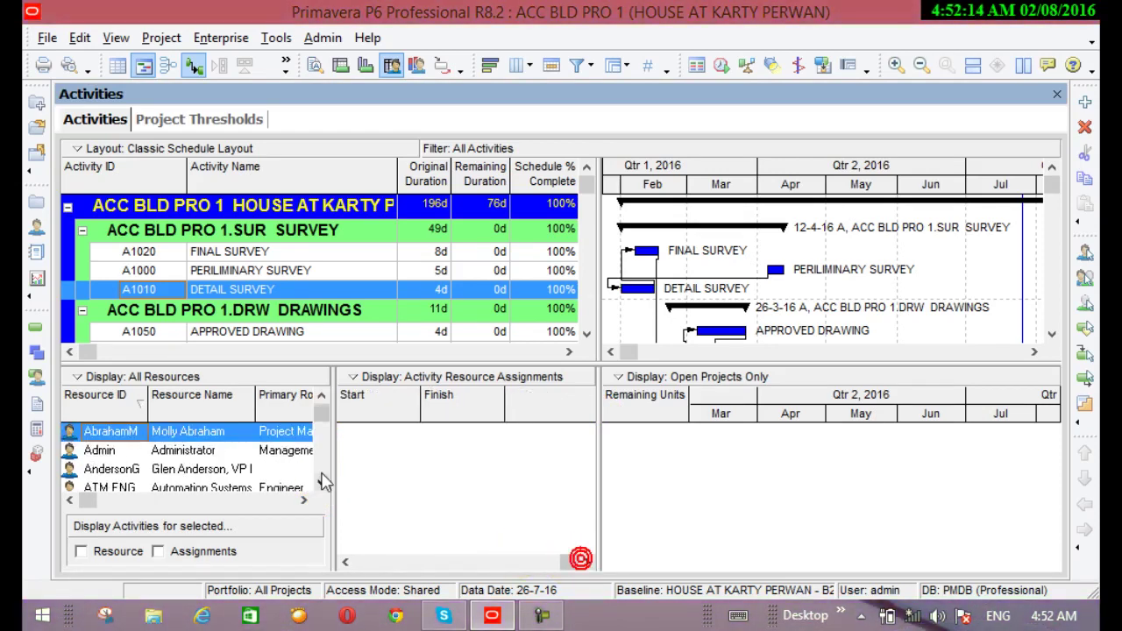
pyautogui.moveTo(321, 475); pyautogui.dragTo(321, 474)
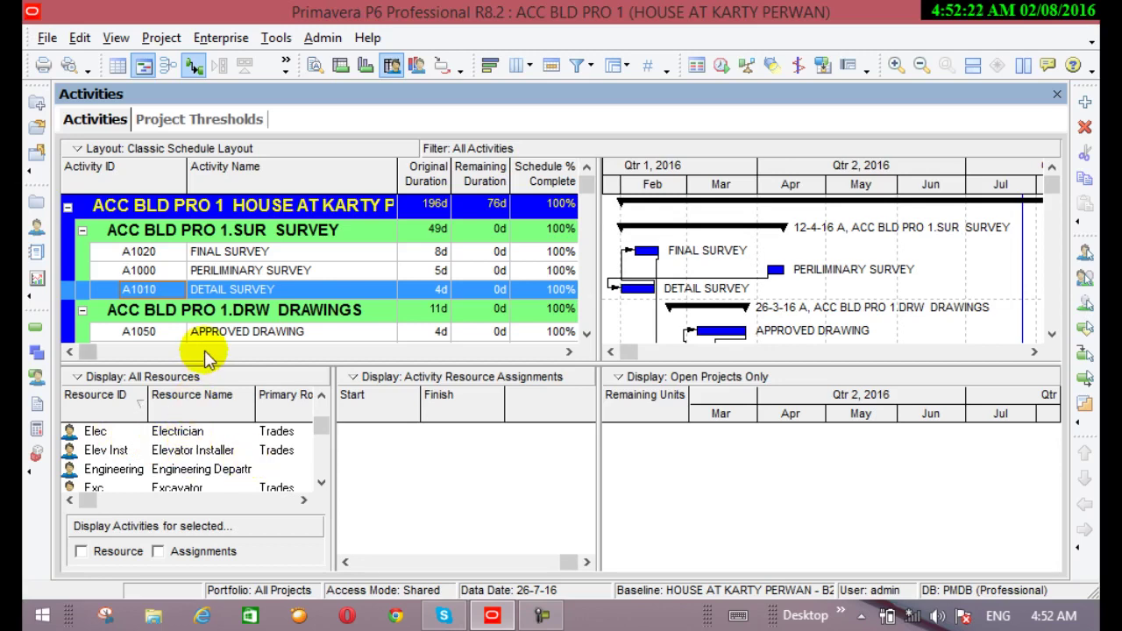
# Switch to the Resource Usage Profile chart and widen it to show Qtr 3 2016
pyautogui.click(418, 68)
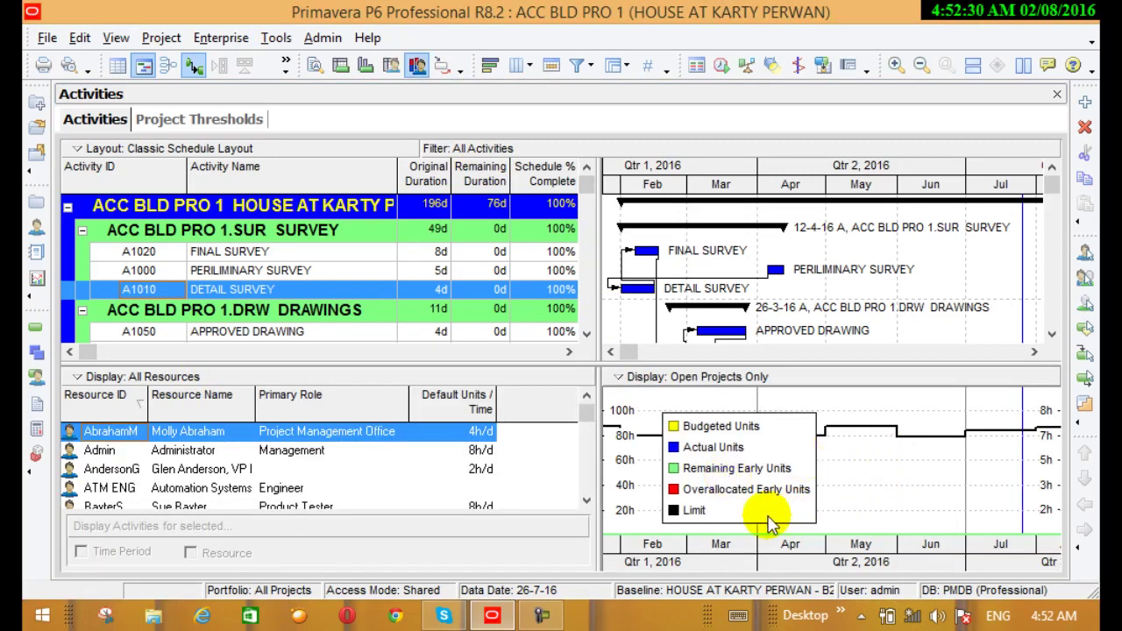
pyautogui.click(689, 447)
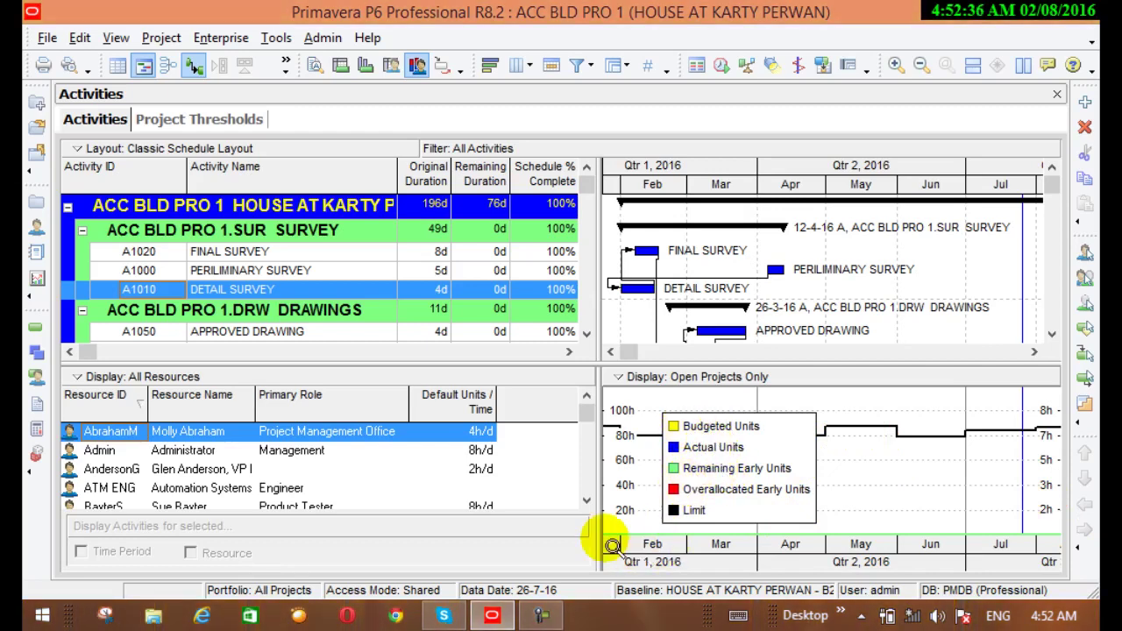
pyautogui.moveTo(597, 486); pyautogui.dragTo(467, 488)
pyautogui.scroll(-2, 702, 494)
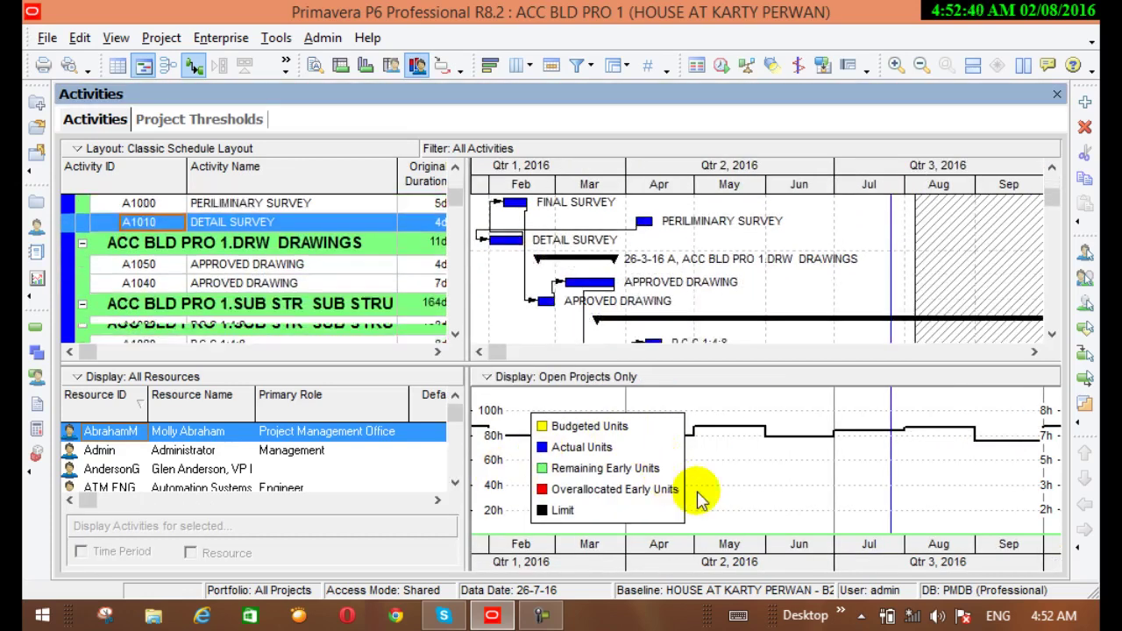
pyautogui.scroll(2, 671, 429)
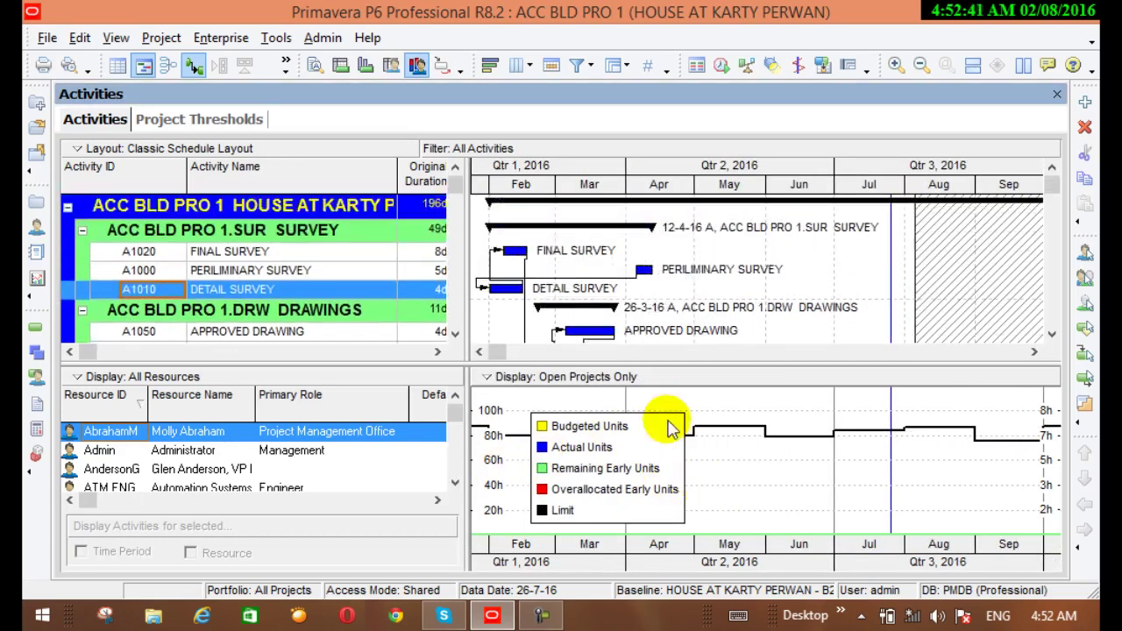
# Trace logic from A1000, add a No Bottom Layout toolbar button, and hide the network pane
pyautogui.click(442, 69)
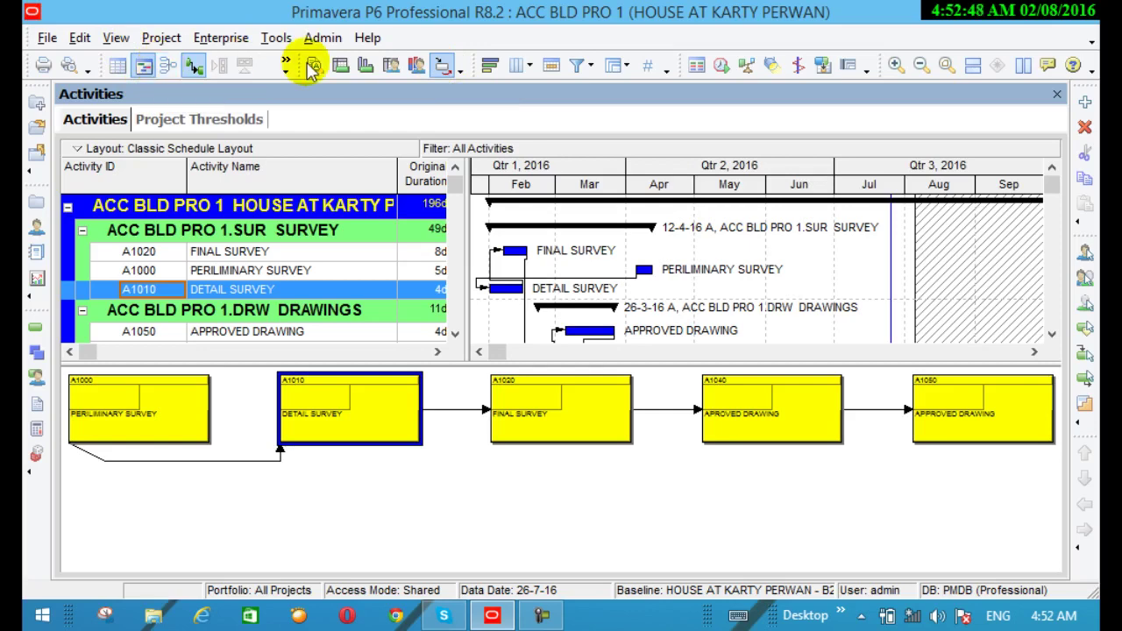
pyautogui.click(243, 272)
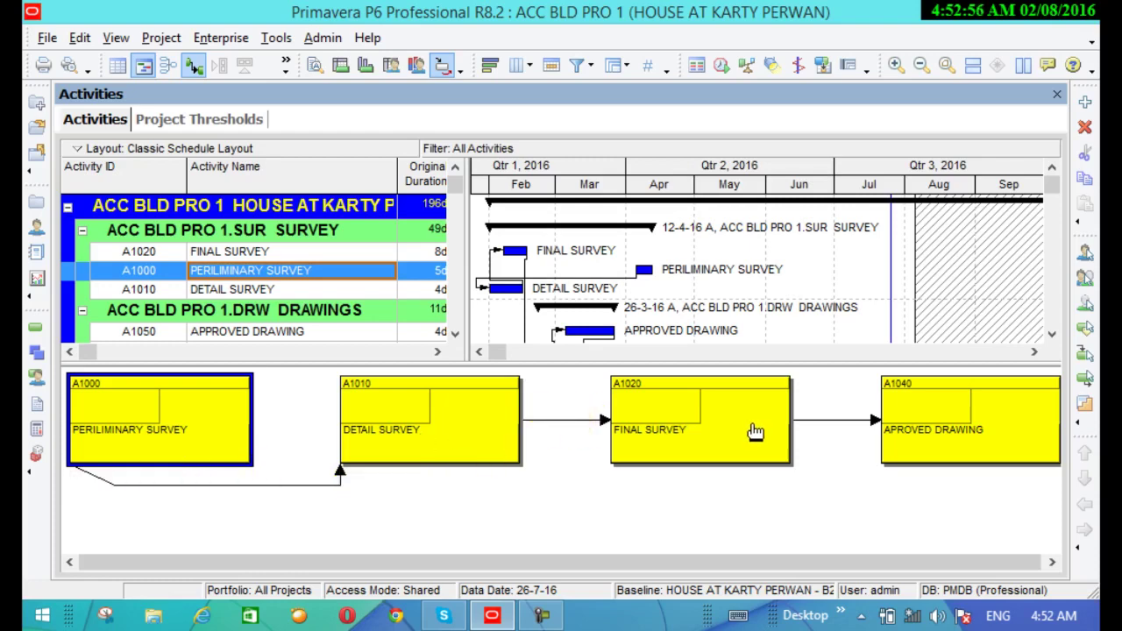
pyautogui.click(463, 70)
pyautogui.click(414, 99)
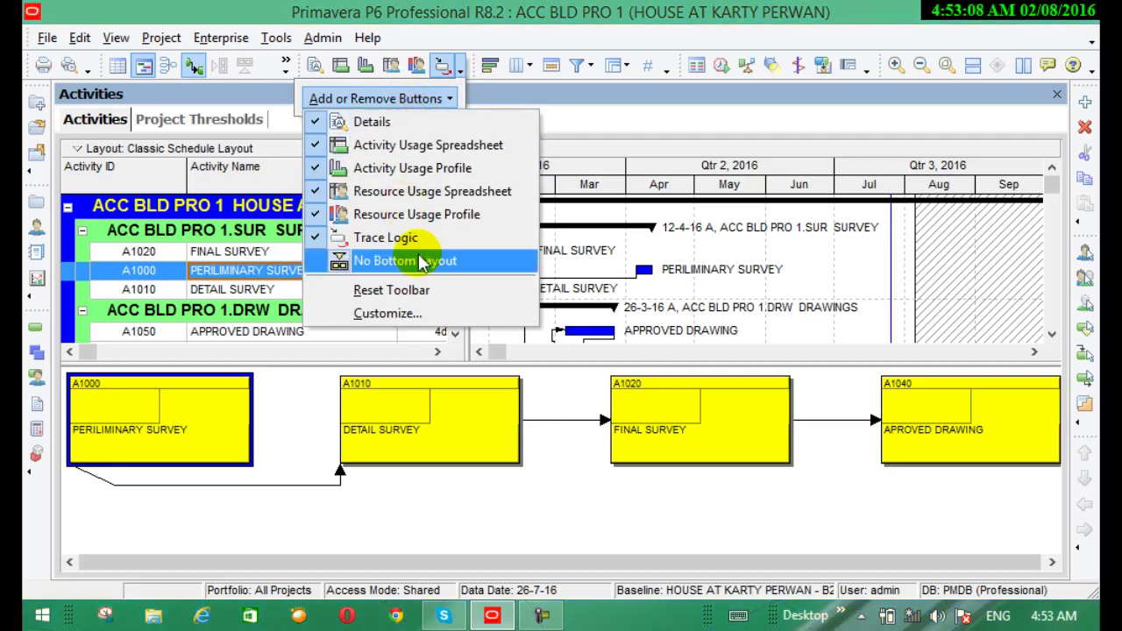
pyautogui.click(419, 261)
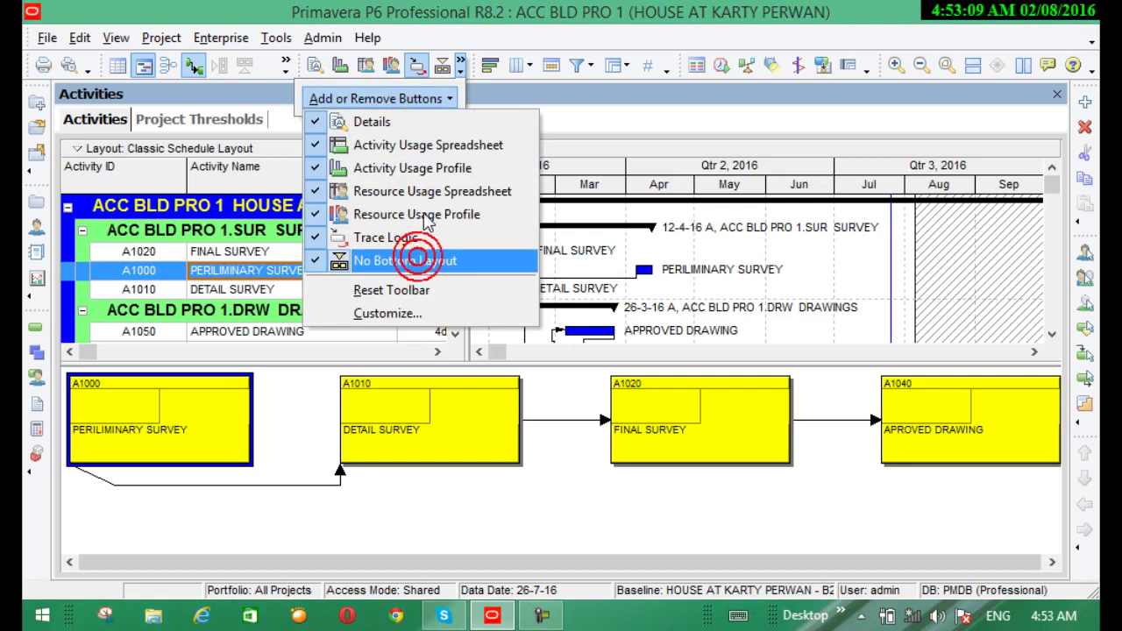
pyautogui.click(567, 101)
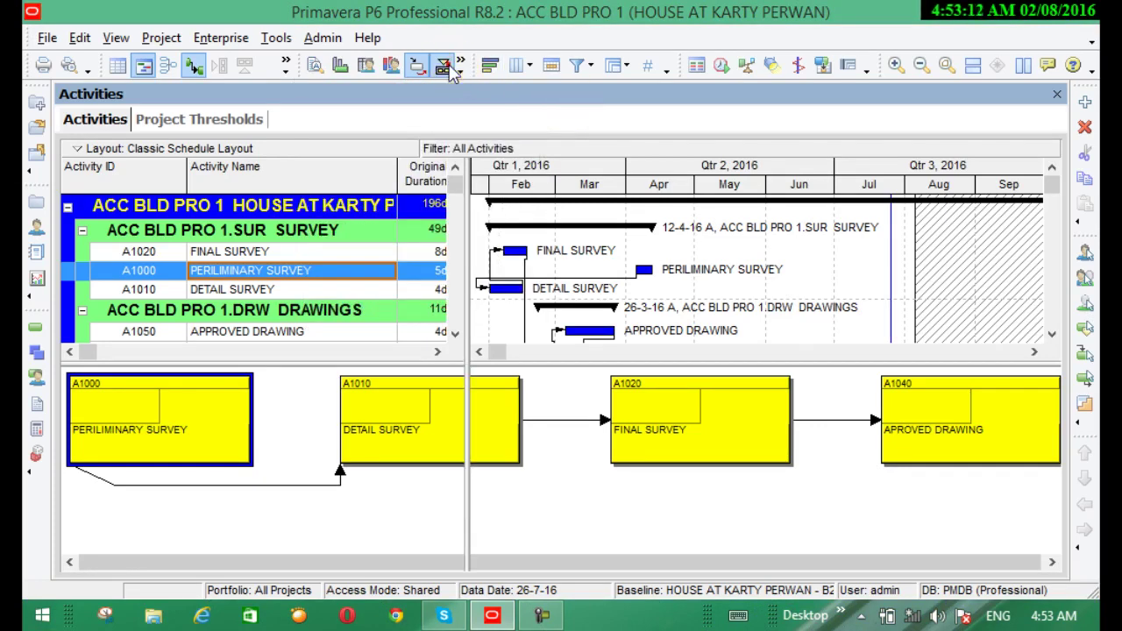
pyautogui.click(448, 67)
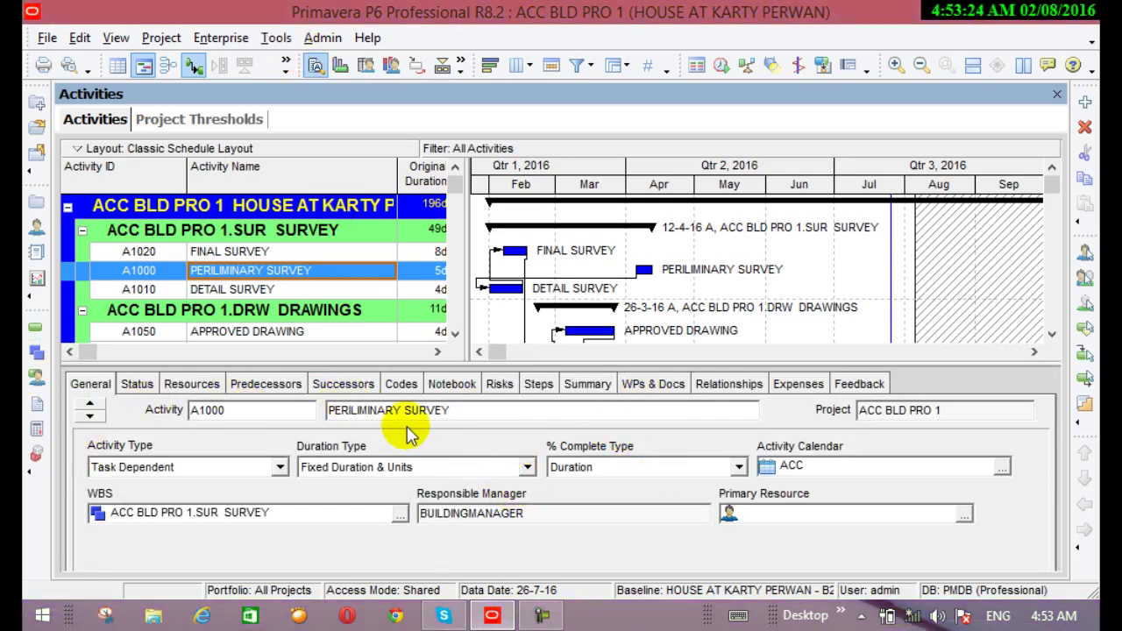
pyautogui.click(443, 70)
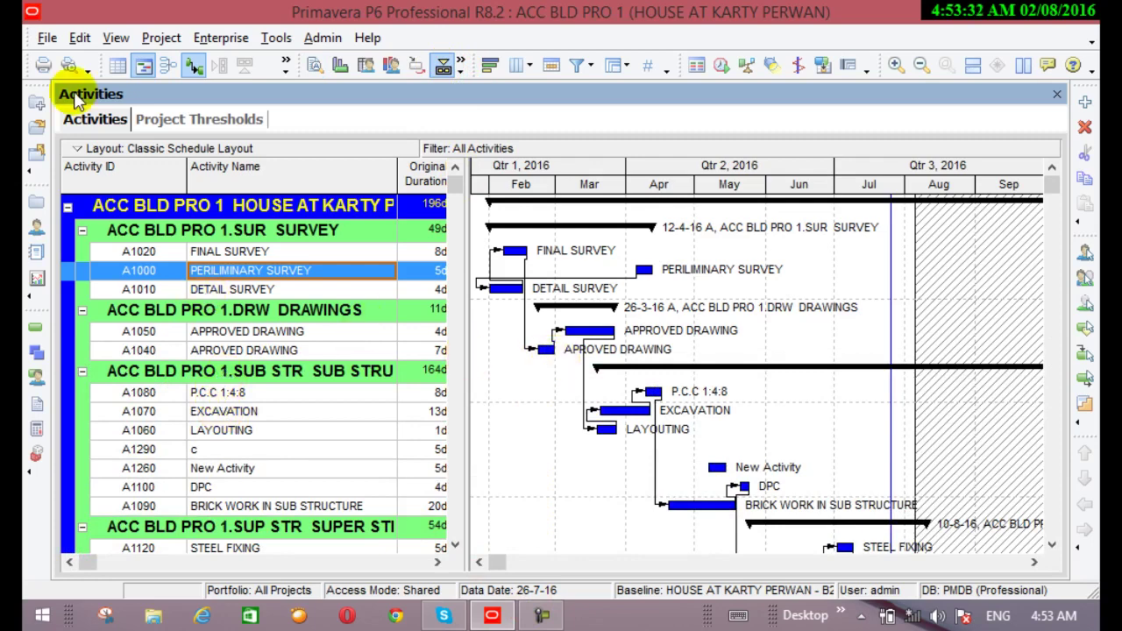
pyautogui.click(313, 67)
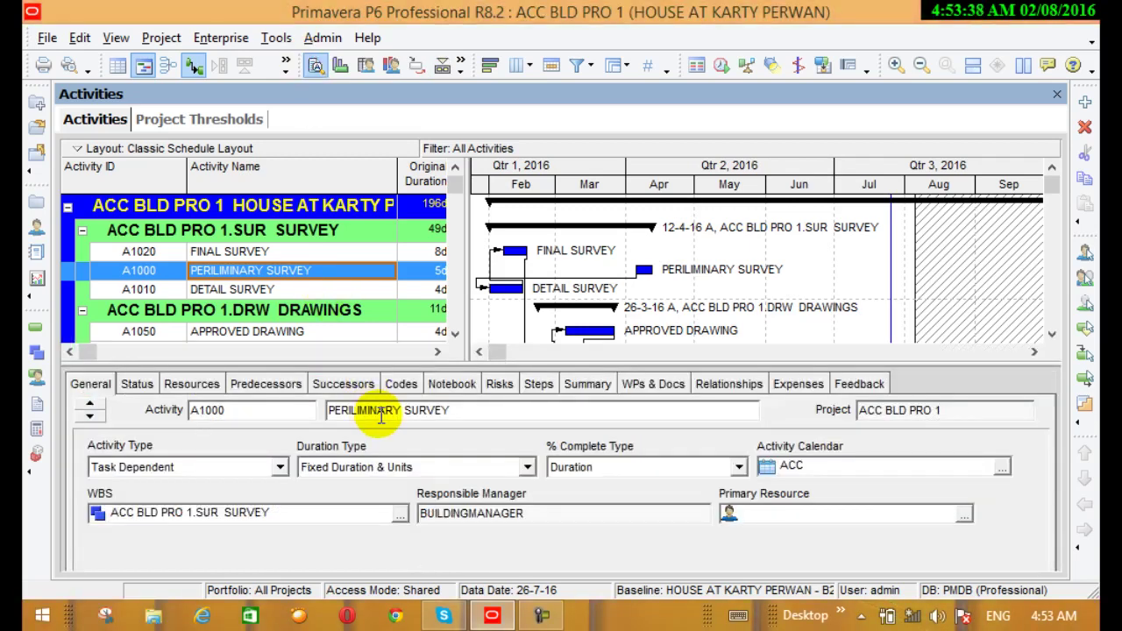
pyautogui.click(498, 67)
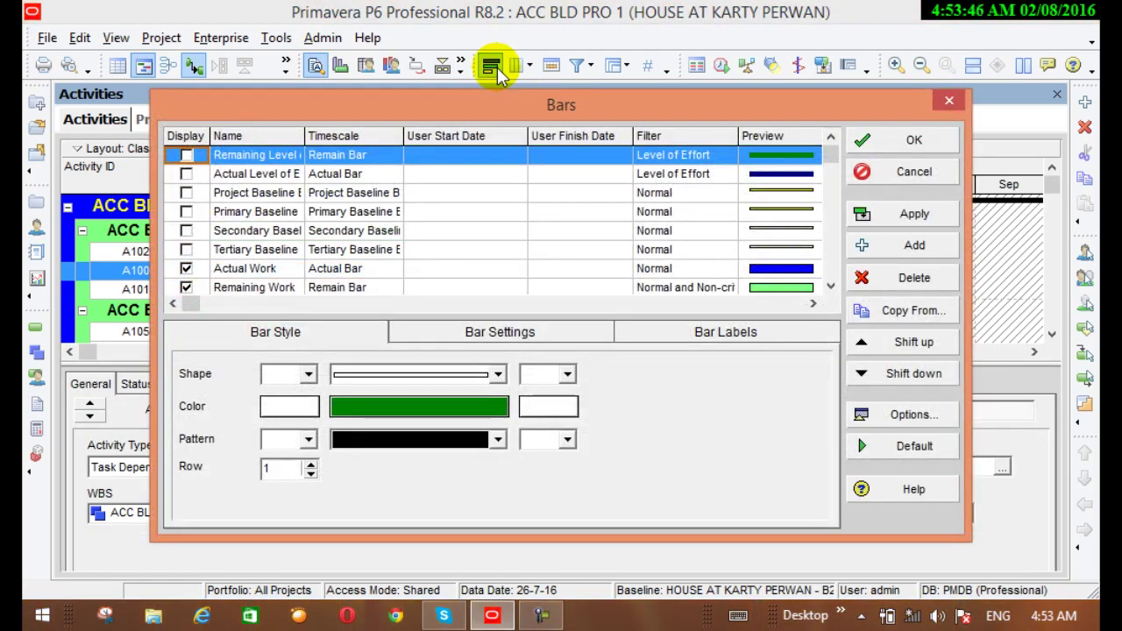
pyautogui.click(950, 102)
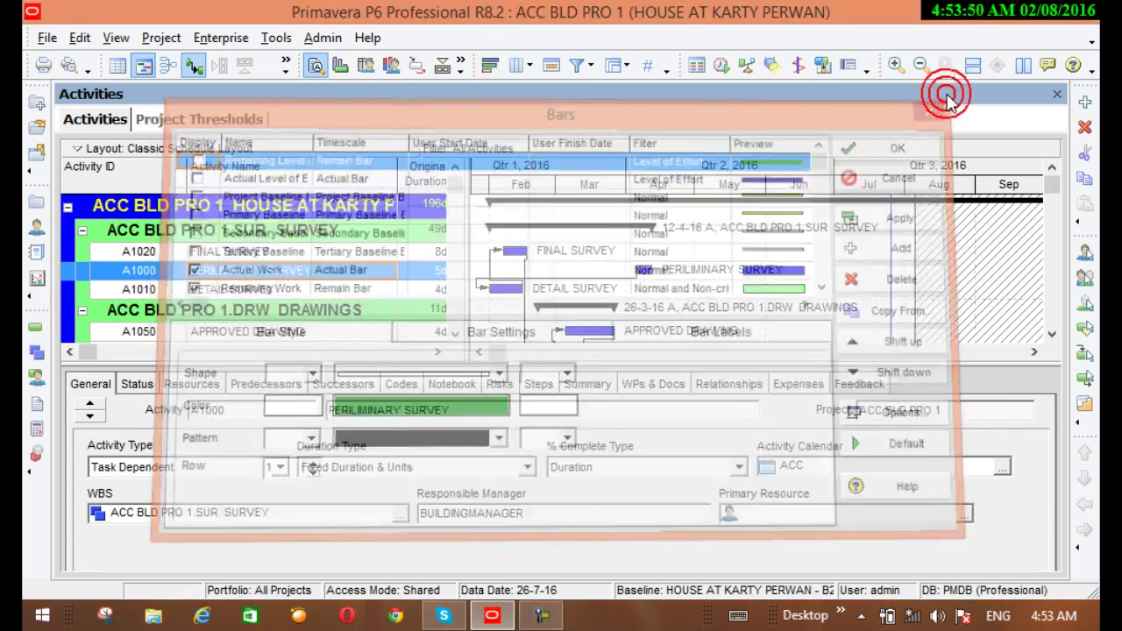
pyautogui.click(521, 68)
pyautogui.click(546, 94)
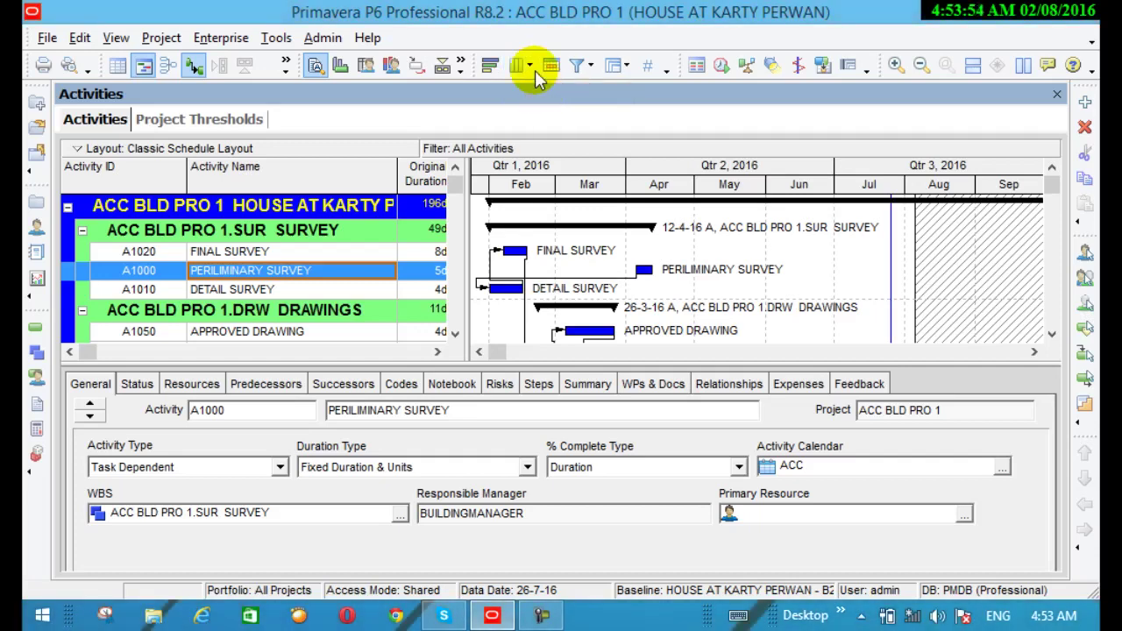
pyautogui.click(530, 67)
pyautogui.click(539, 87)
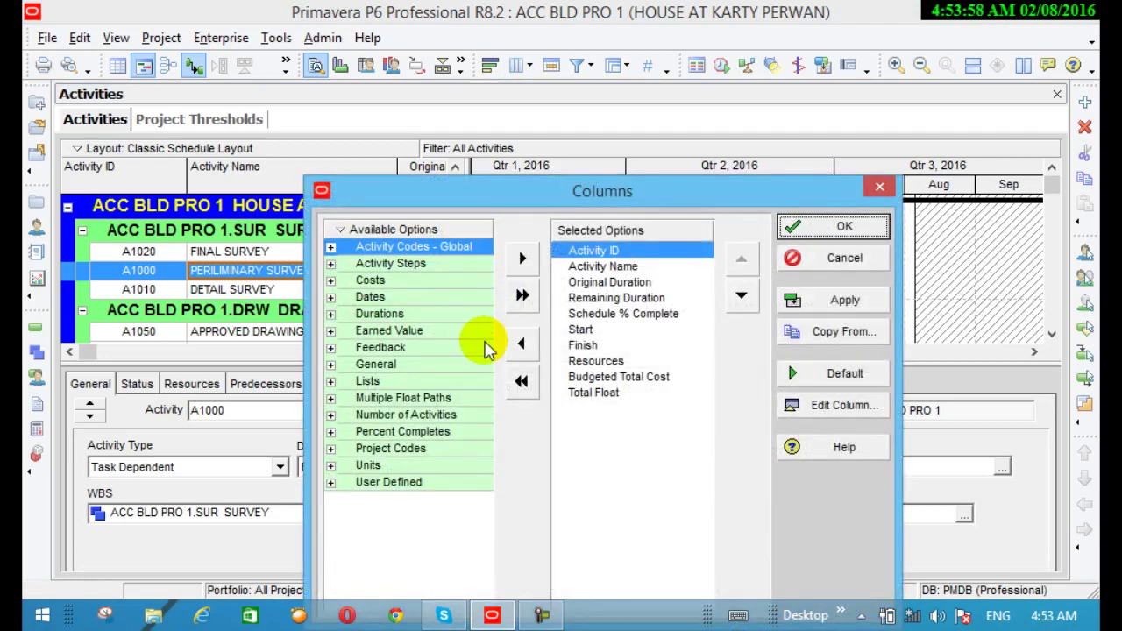
pyautogui.click(522, 295)
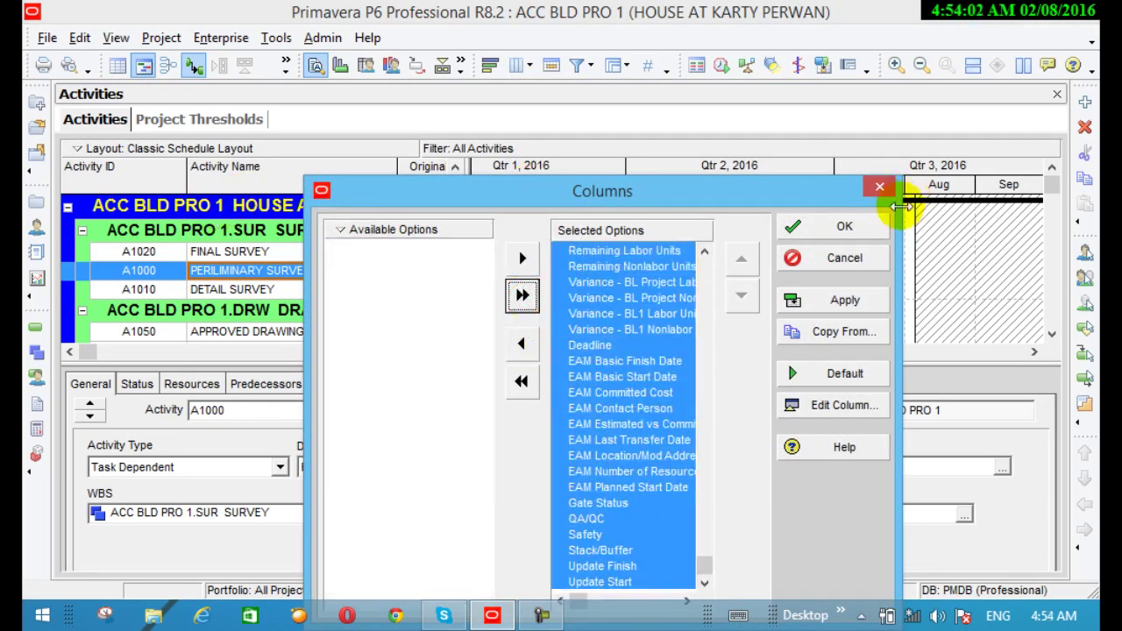
pyautogui.click(790, 228)
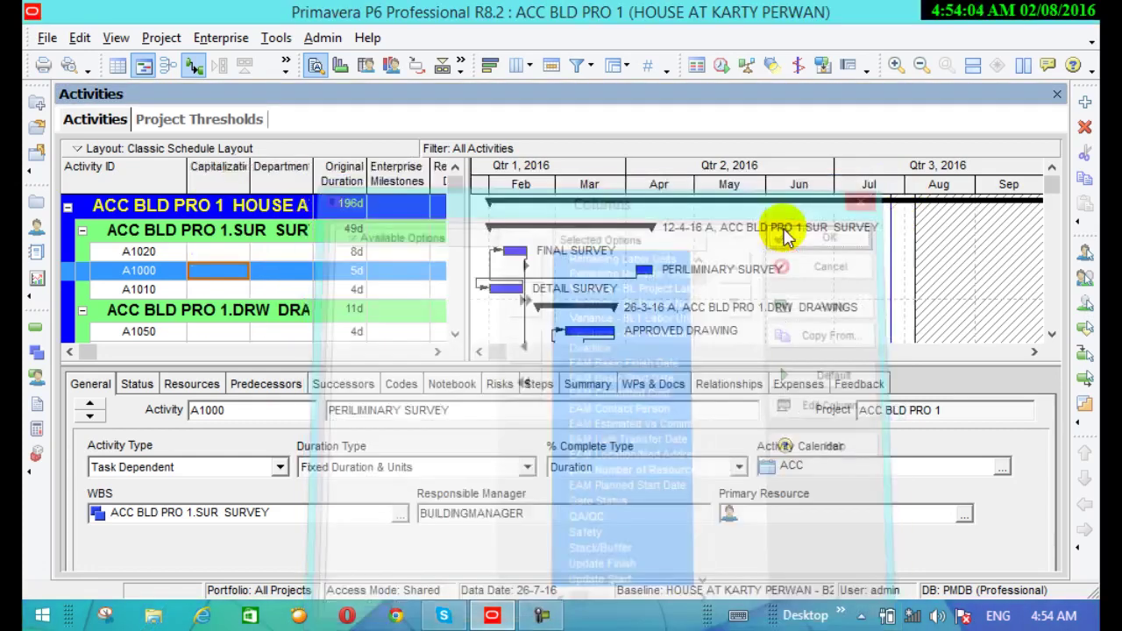
pyautogui.click(438, 351)
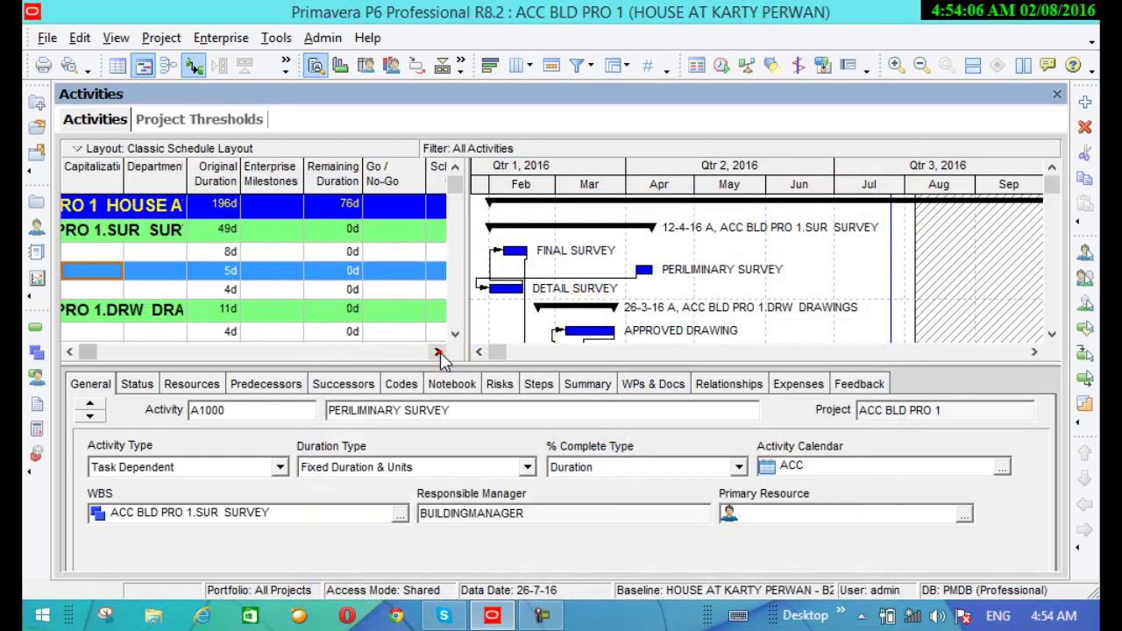
pyautogui.click(437, 352)
pyautogui.click(437, 351)
pyautogui.moveTo(438, 353); pyautogui.dragTo(440, 357)
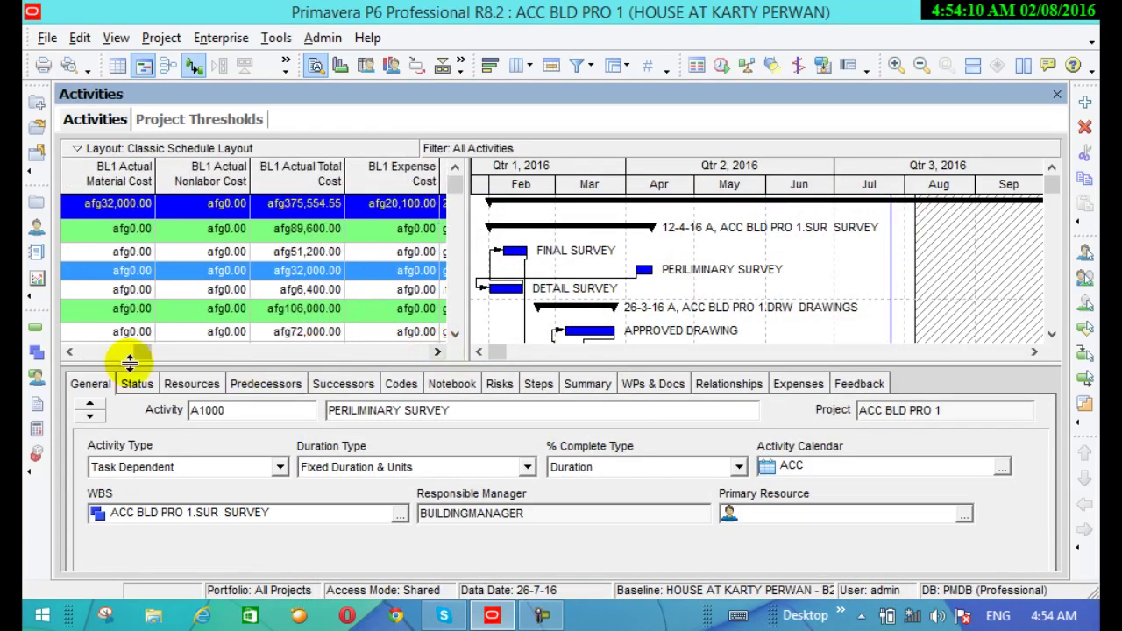
pyautogui.moveTo(77, 359); pyautogui.dragTo(76, 359)
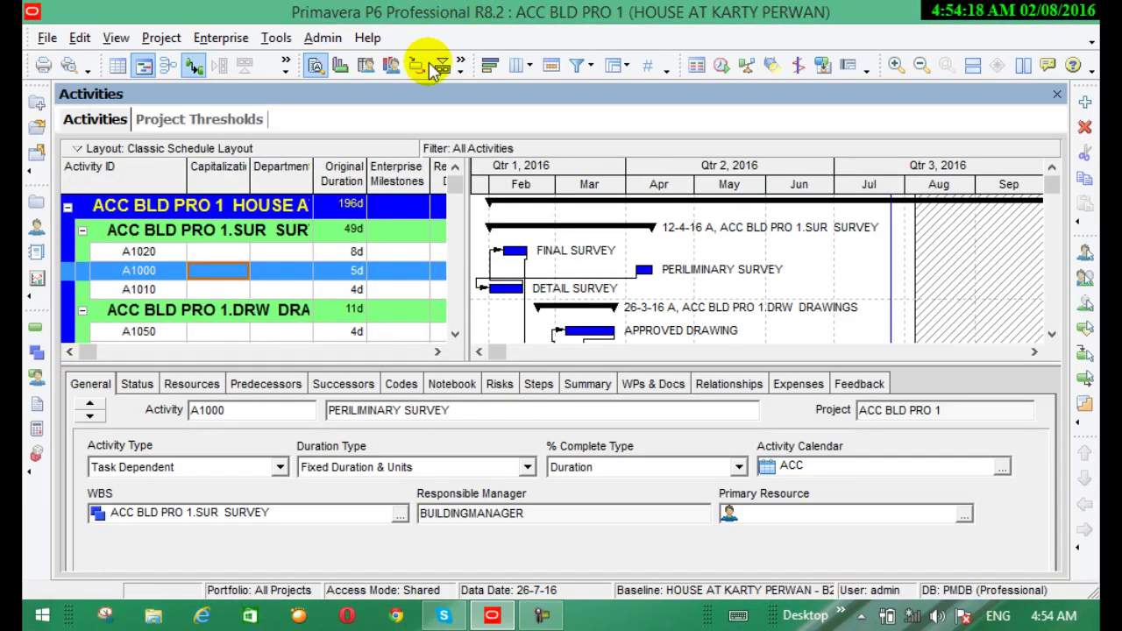
pyautogui.click(519, 68)
pyautogui.click(537, 91)
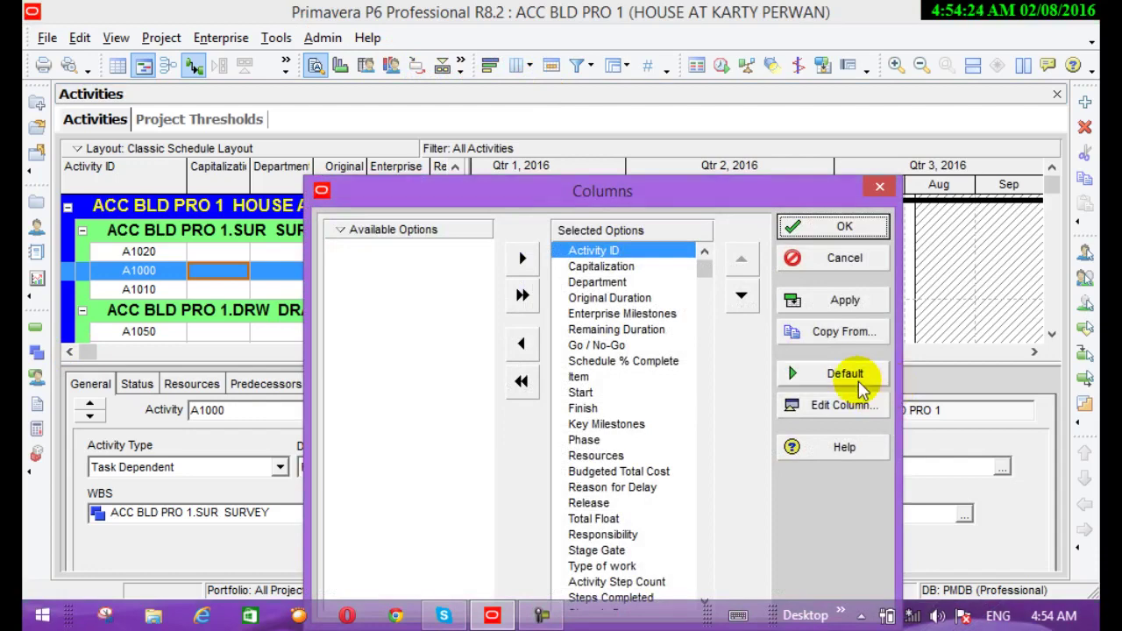
pyautogui.click(855, 379)
pyautogui.click(840, 228)
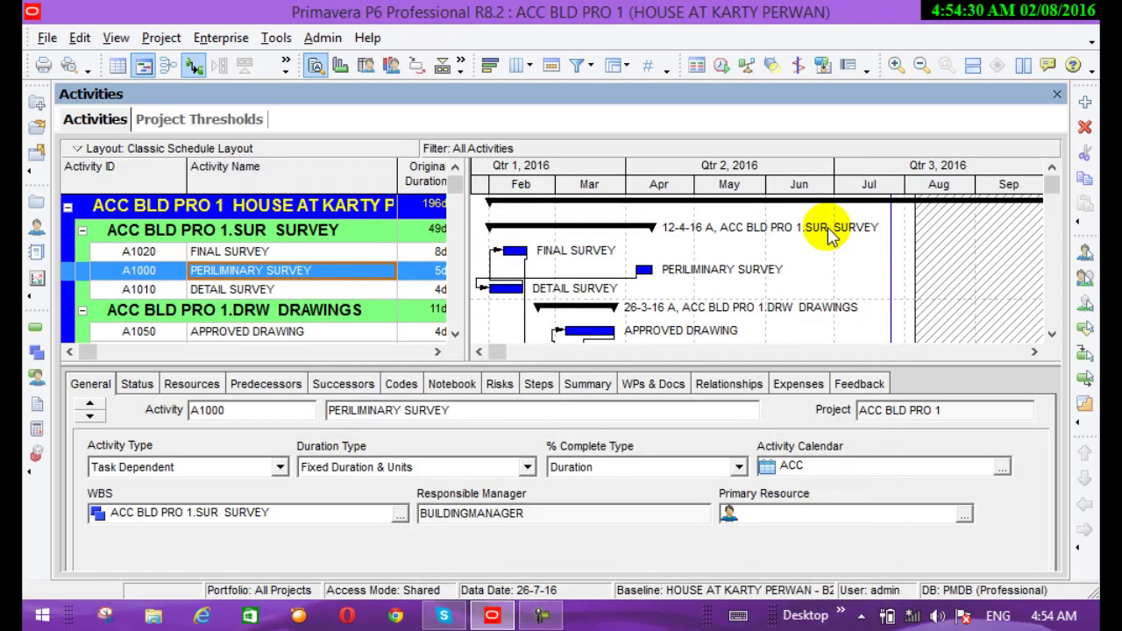
# Give the timescale a three-line header and a green font colour
pyautogui.click(530, 67)
pyautogui.click(542, 93)
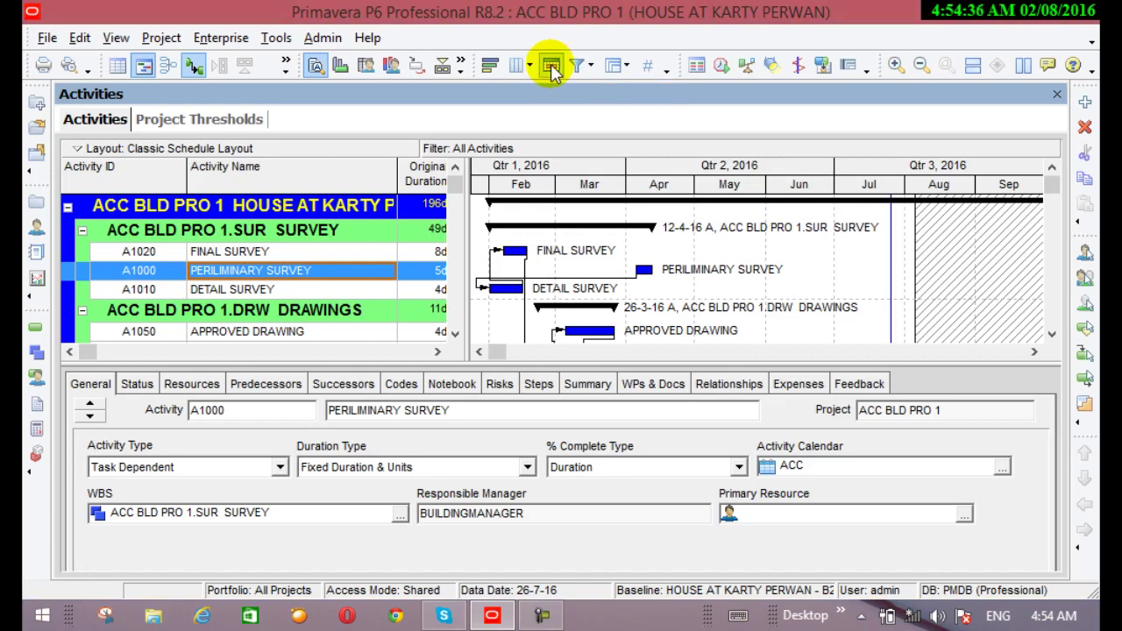
pyautogui.click(550, 66)
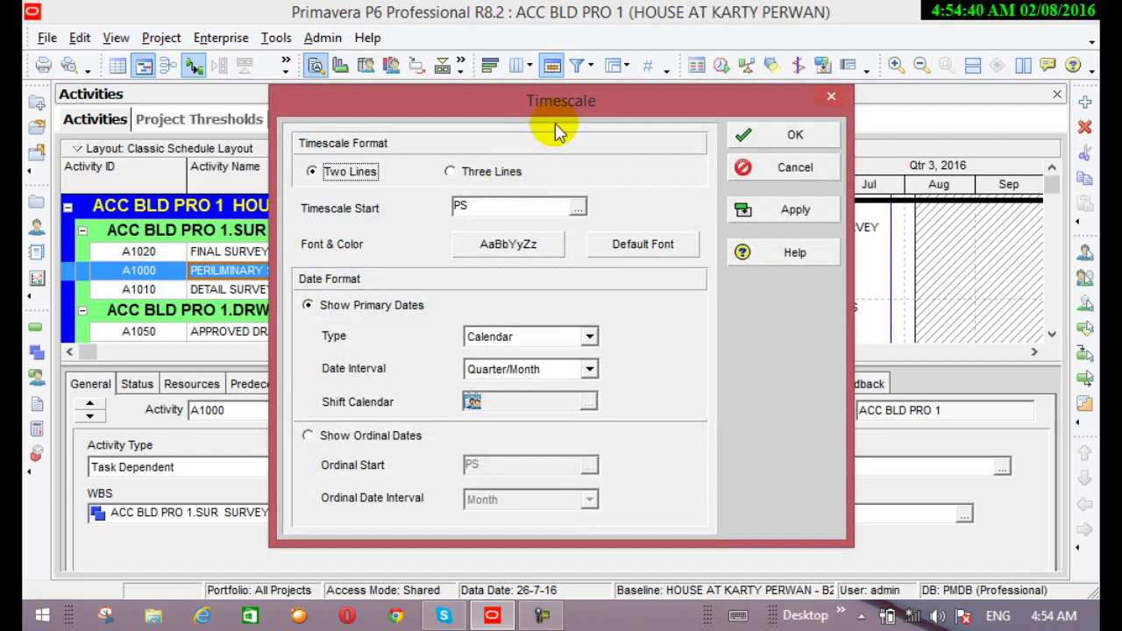
pyautogui.moveTo(566, 123); pyautogui.dragTo(599, 416)
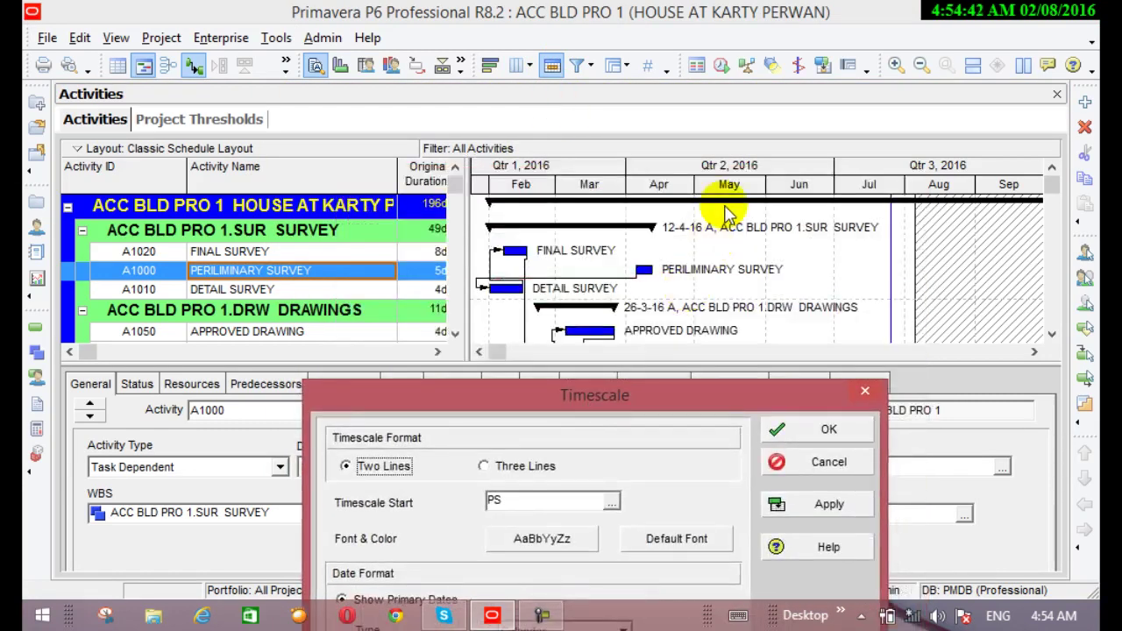
pyautogui.click(485, 468)
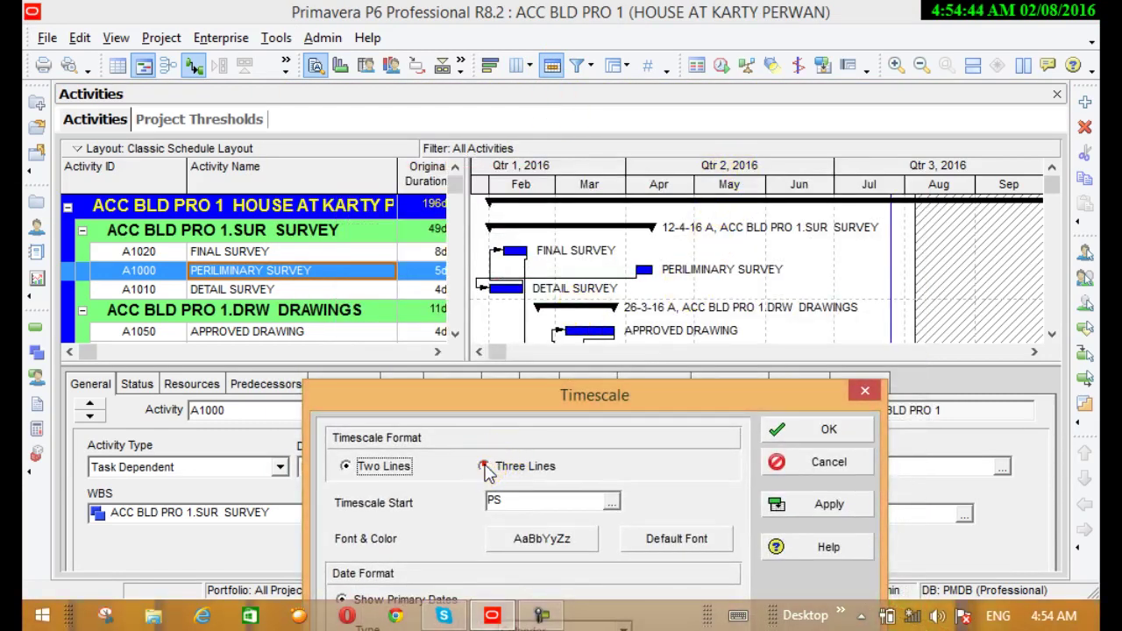
pyautogui.moveTo(680, 400); pyautogui.dragTo(592, 256)
pyautogui.click(475, 399)
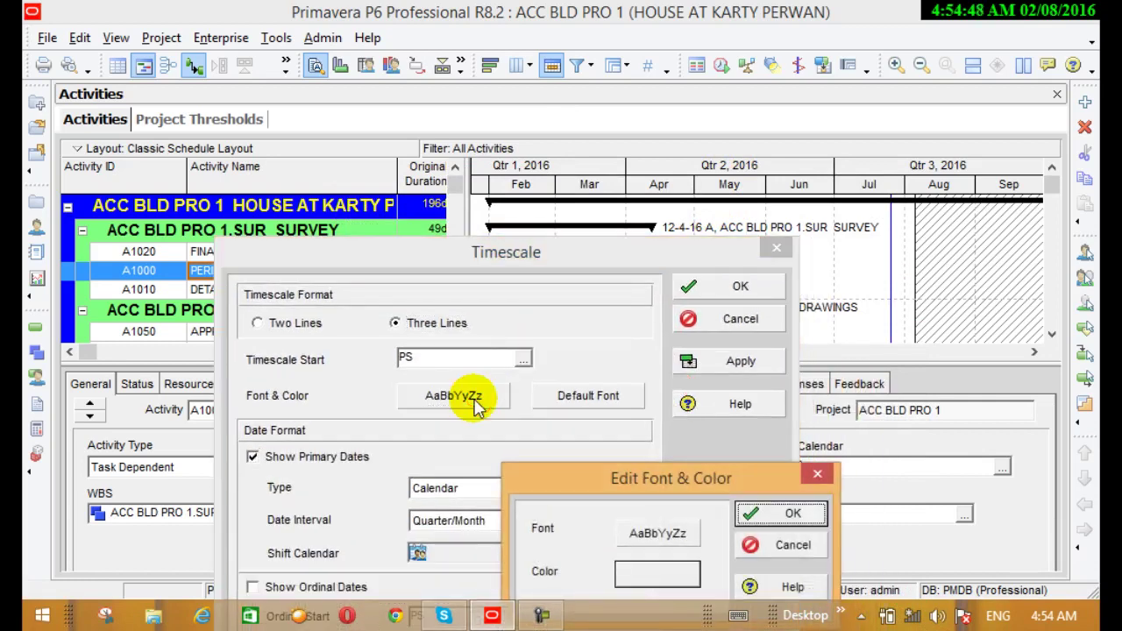
pyautogui.moveTo(681, 479); pyautogui.dragTo(575, 260)
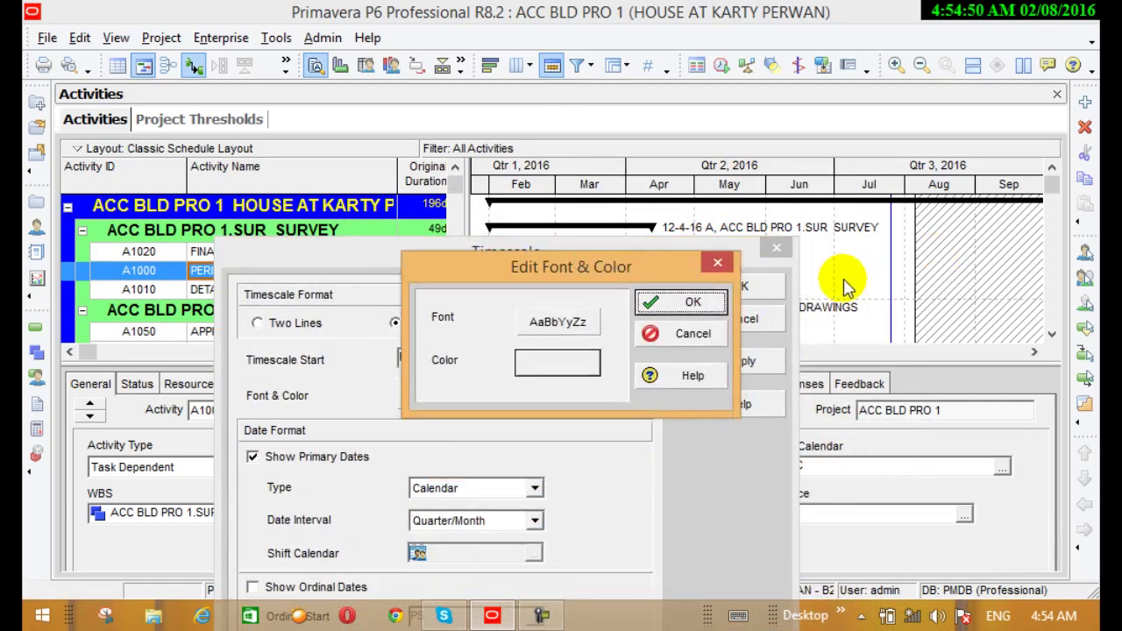
pyautogui.click(571, 359)
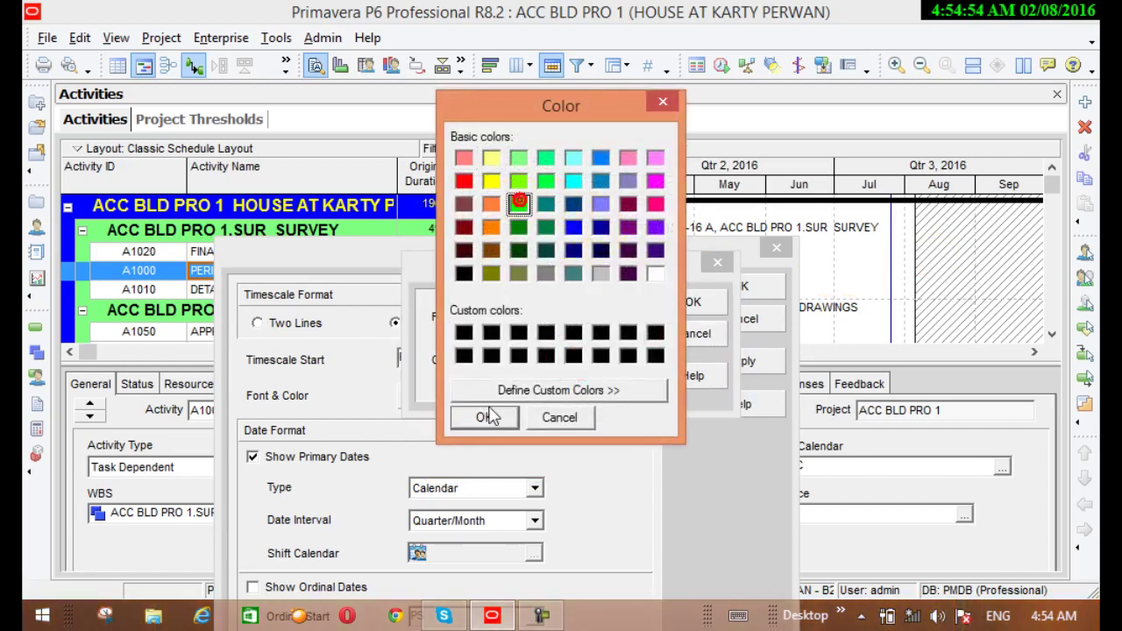
pyautogui.click(485, 417)
pyautogui.click(686, 300)
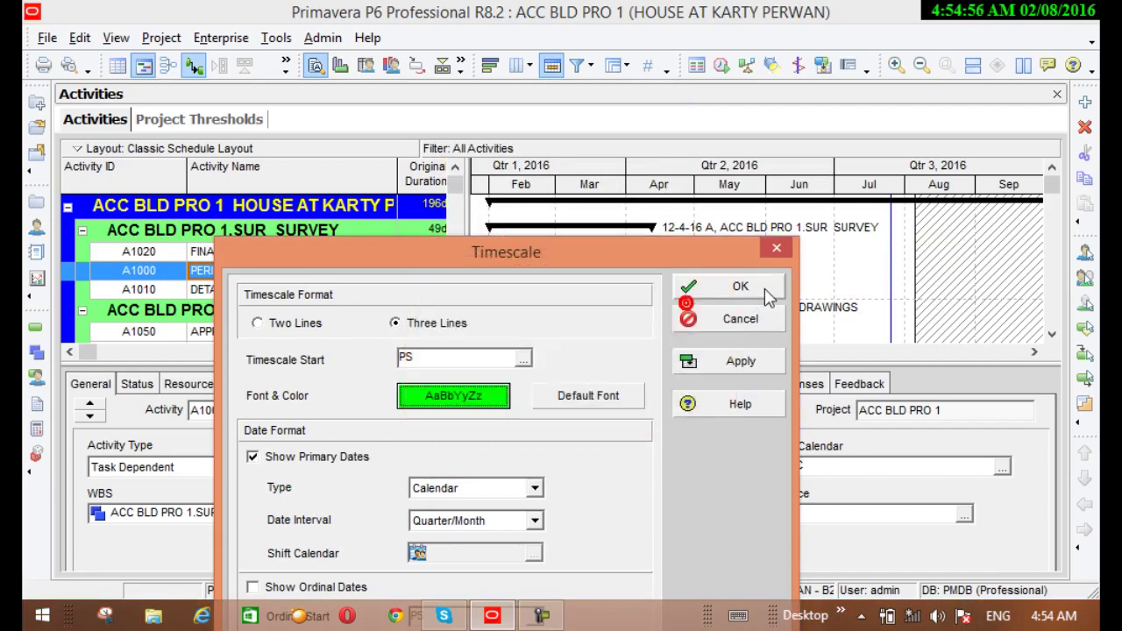
pyautogui.click(735, 360)
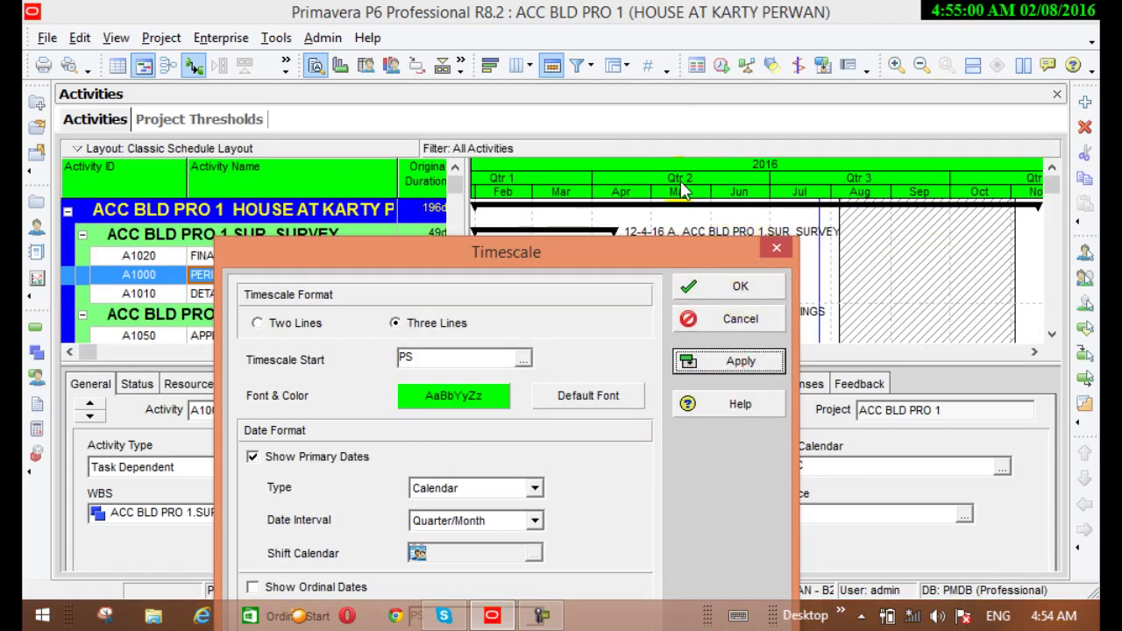
# Set the timescale date interval to Week/Day 1, then select activities A1020 and A1000
pyautogui.click(534, 521)
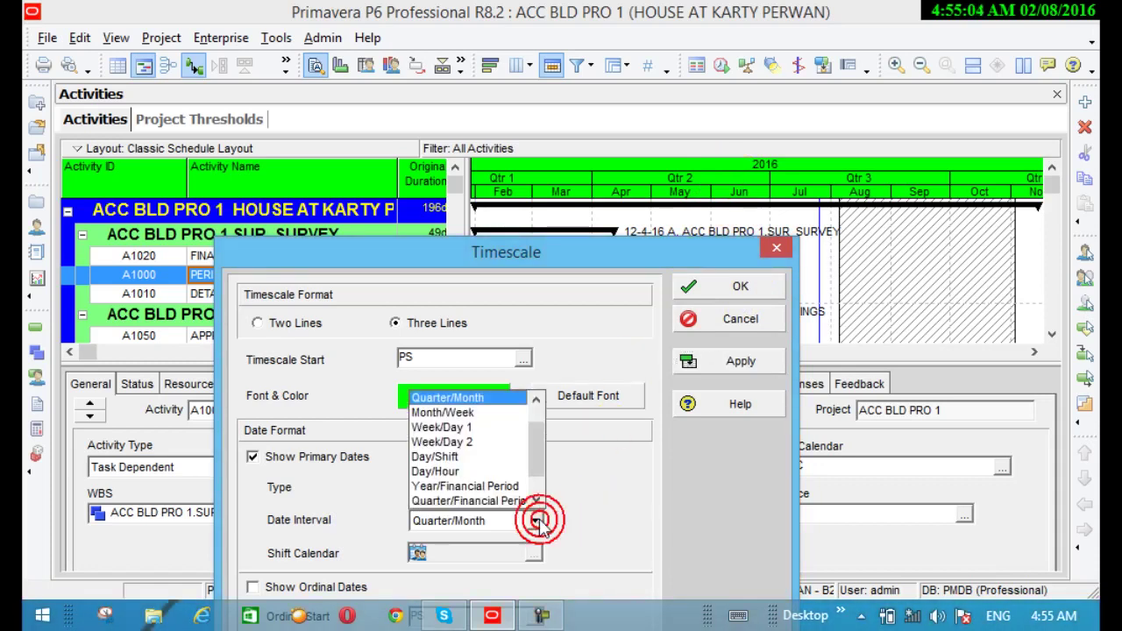
pyautogui.click(460, 428)
pyautogui.click(721, 361)
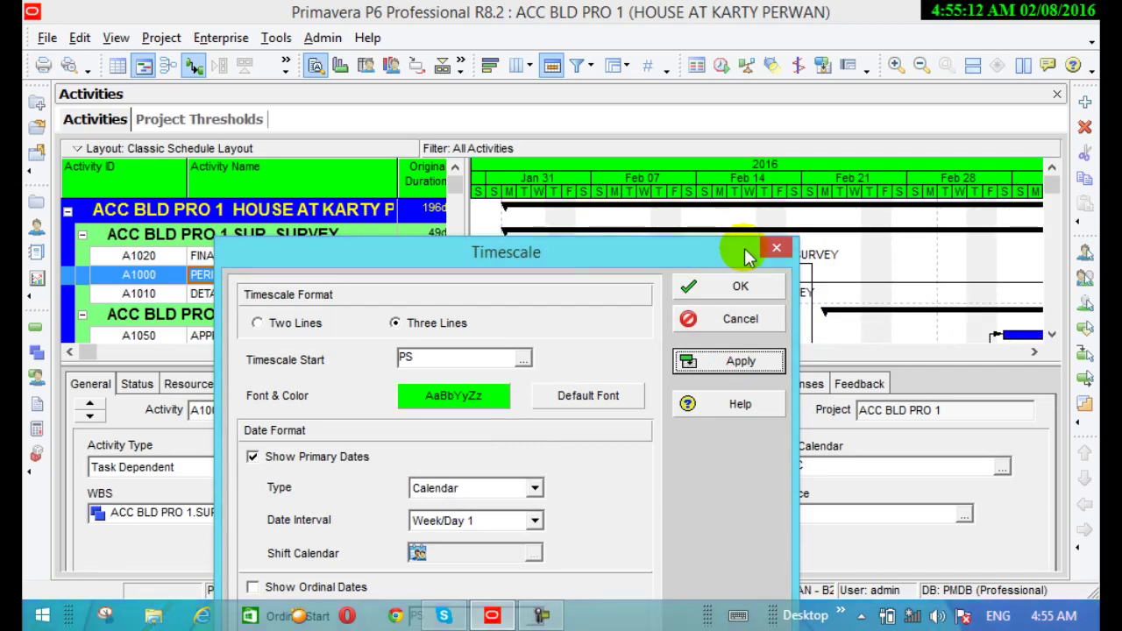
pyautogui.click(741, 290)
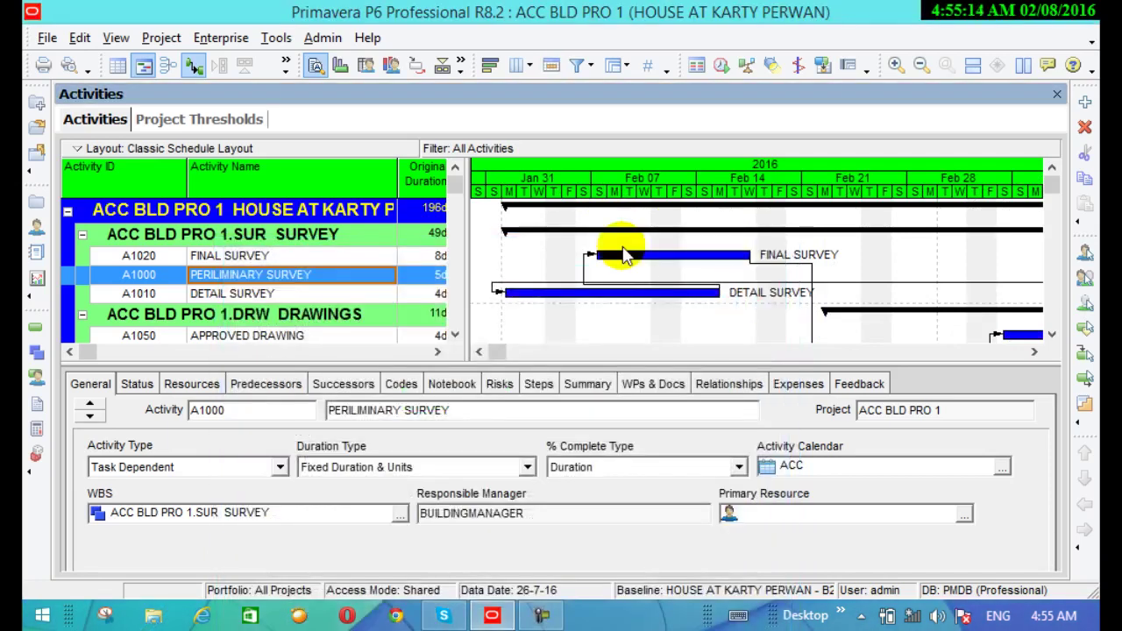
pyautogui.click(577, 260)
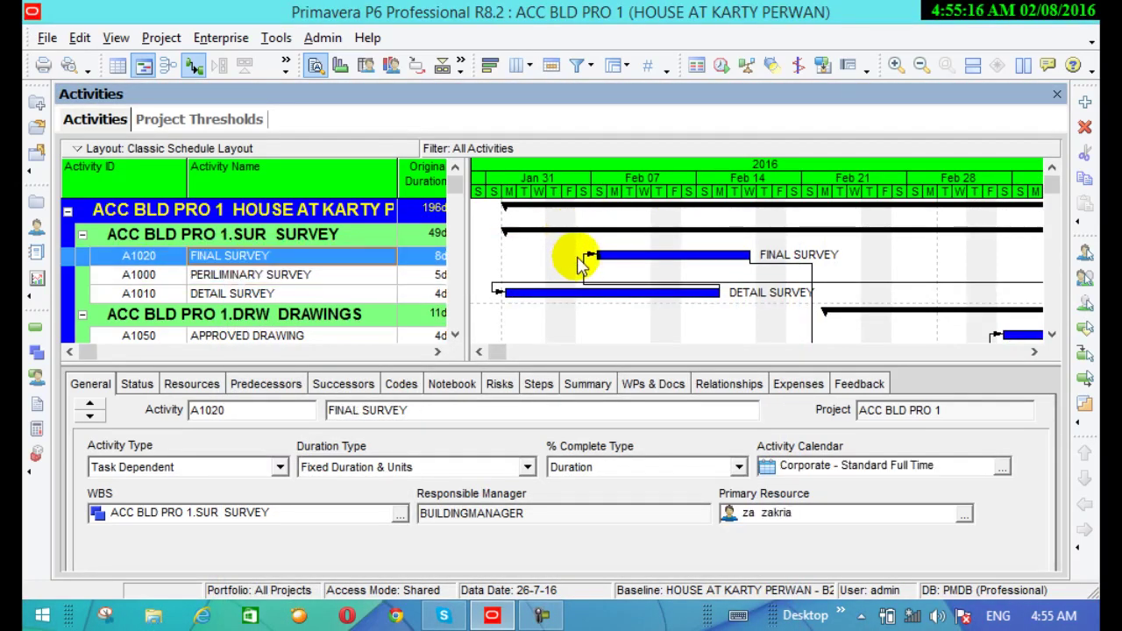
pyautogui.click(564, 274)
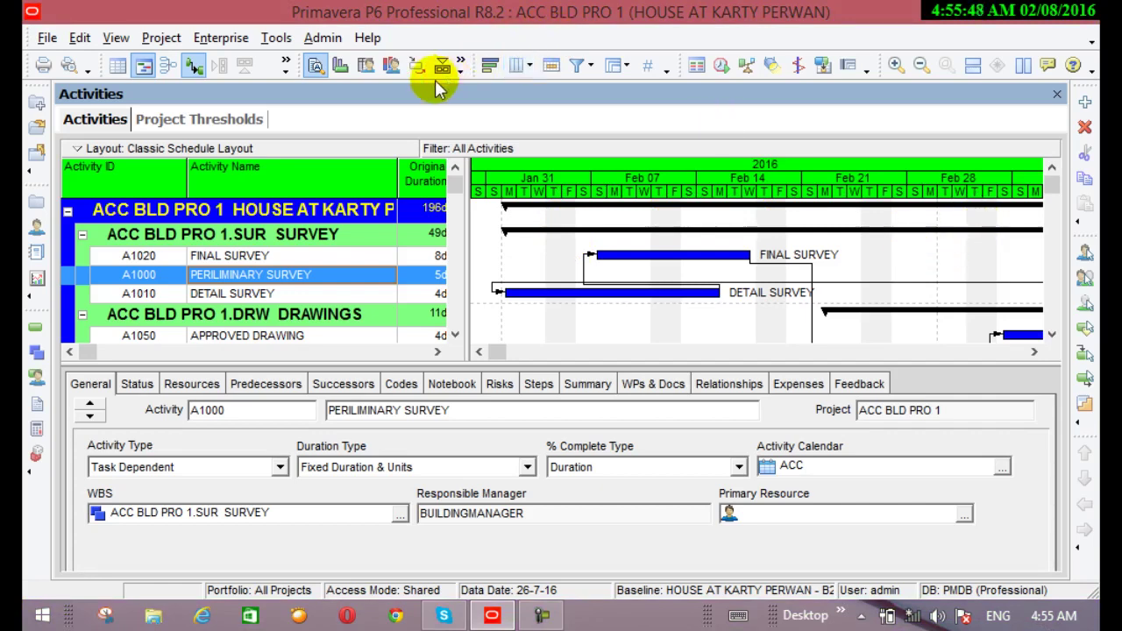
# Turn on Show Grand Totals in Group and Sort so a Total band sits above the project
pyautogui.rightClick(582, 72)
pyautogui.rightClick(603, 77)
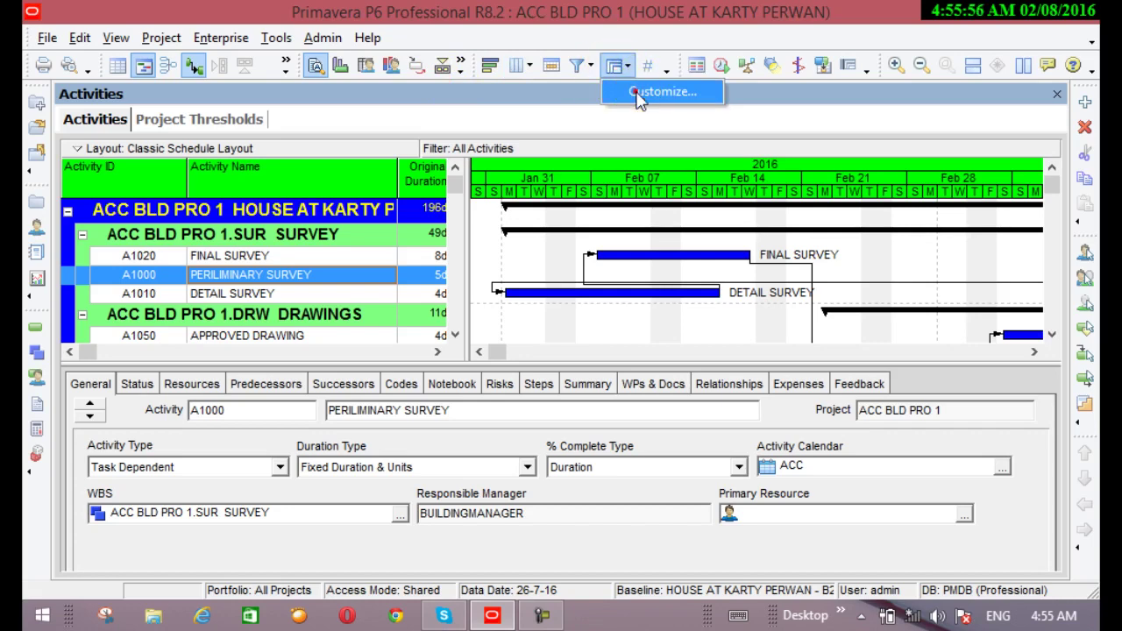
pyautogui.click(638, 97)
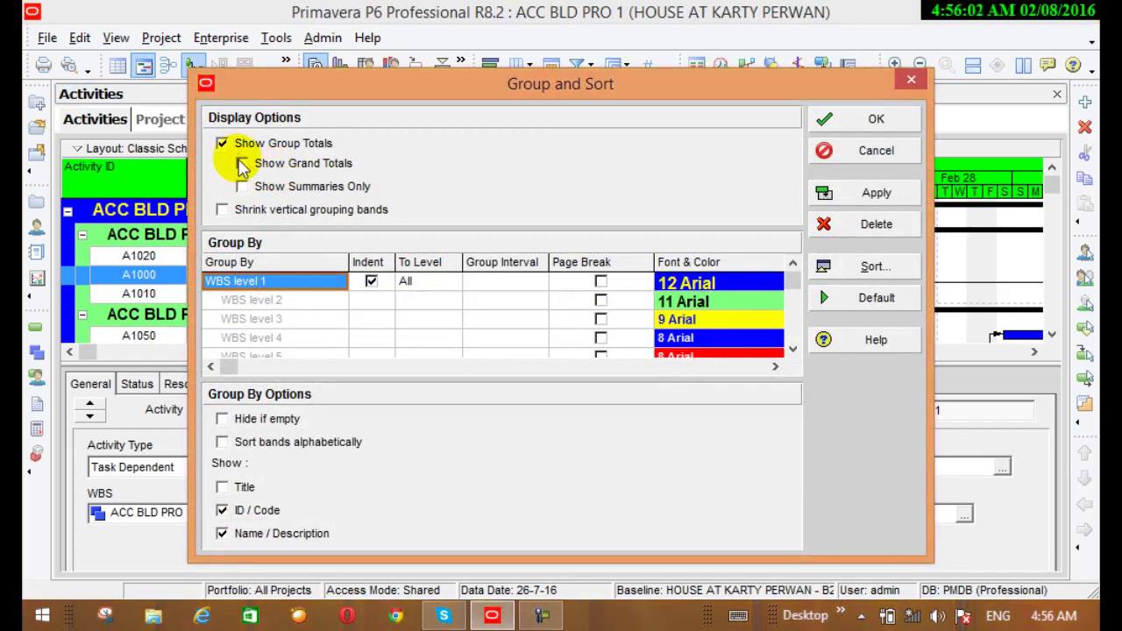
pyautogui.click(243, 163)
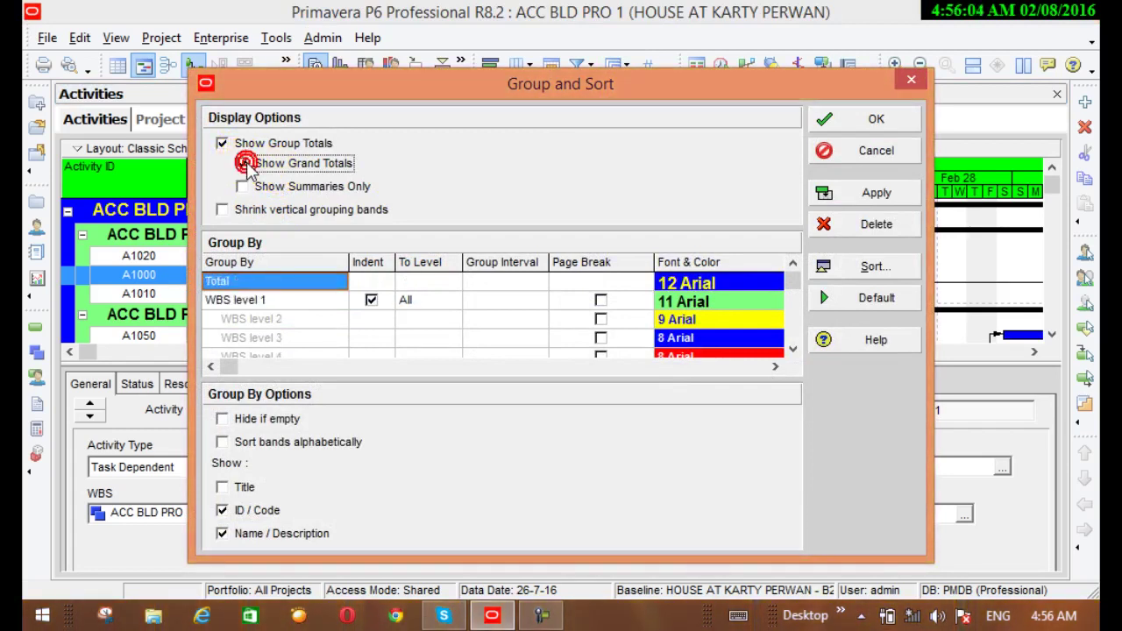
pyautogui.moveTo(688, 98); pyautogui.dragTo(824, 191)
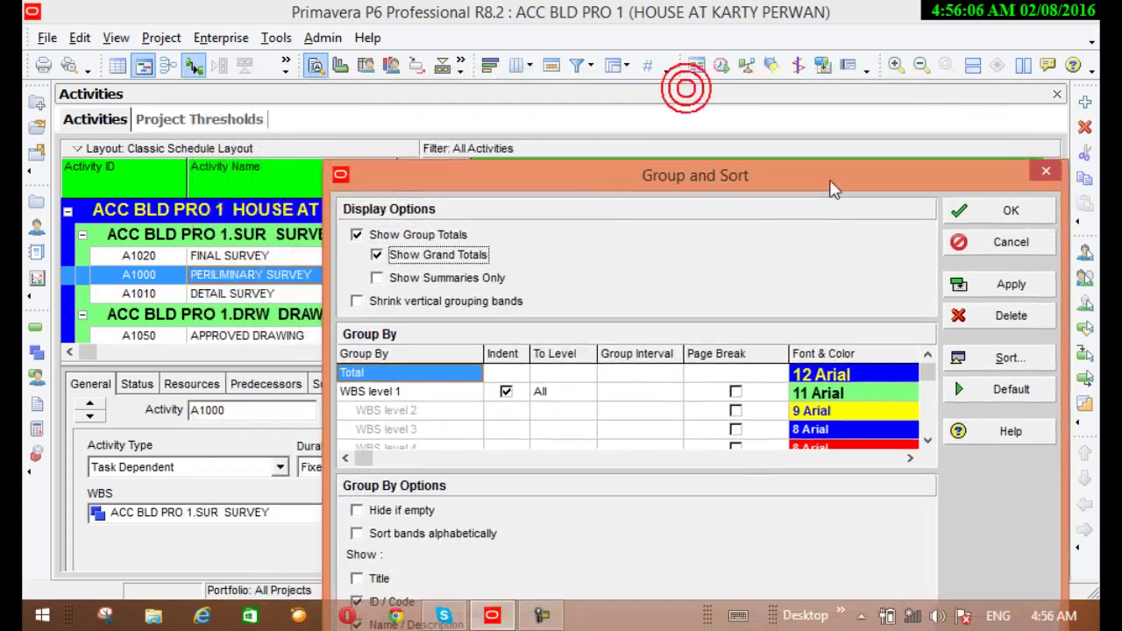
pyautogui.click(980, 289)
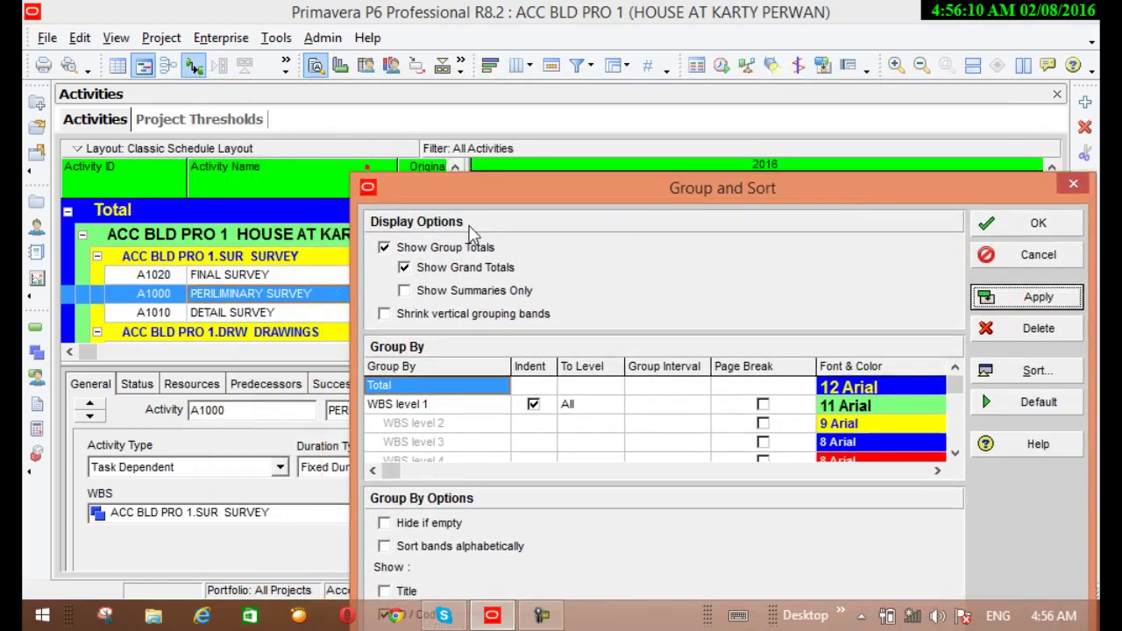
pyautogui.moveTo(374, 162); pyautogui.dragTo(494, 333)
pyautogui.click(451, 334)
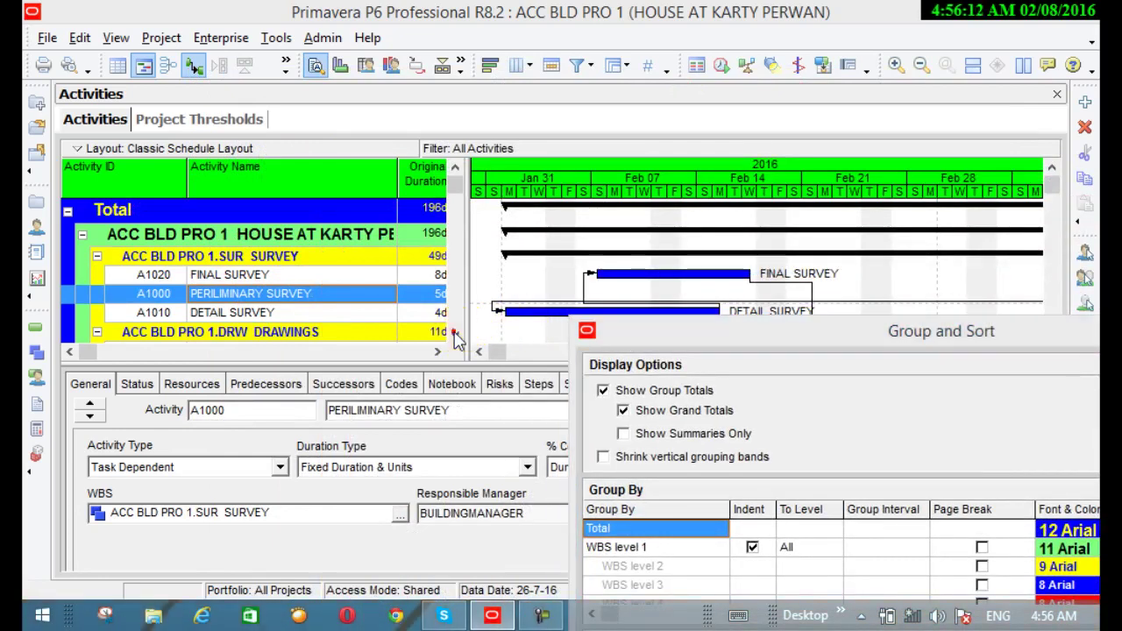
pyautogui.moveTo(807, 328); pyautogui.dragTo(217, 212)
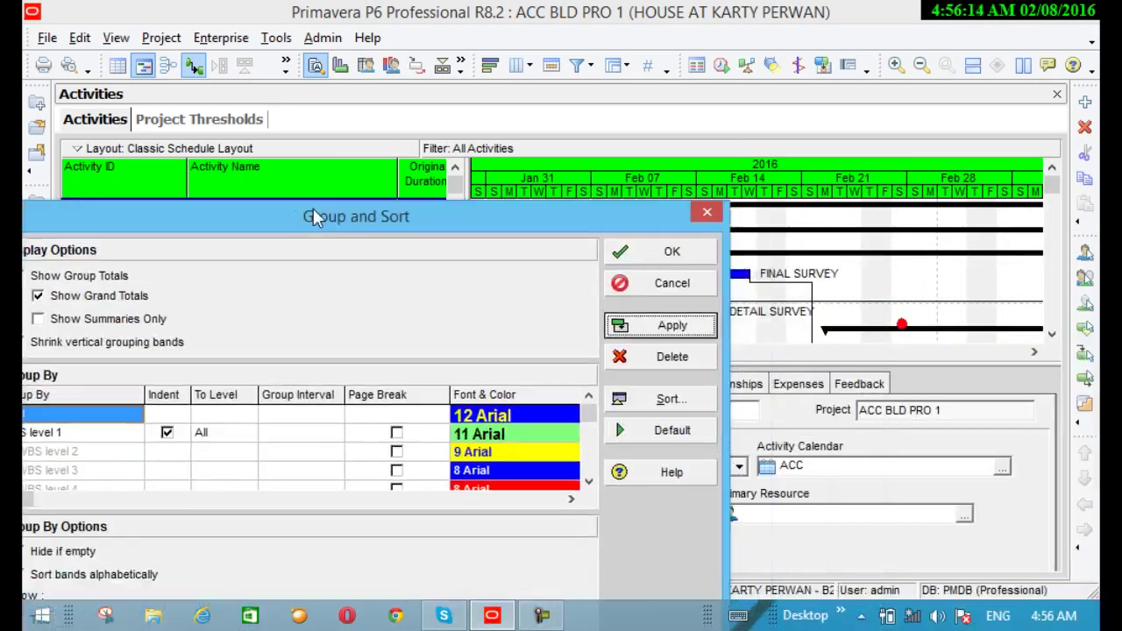
pyautogui.click(640, 256)
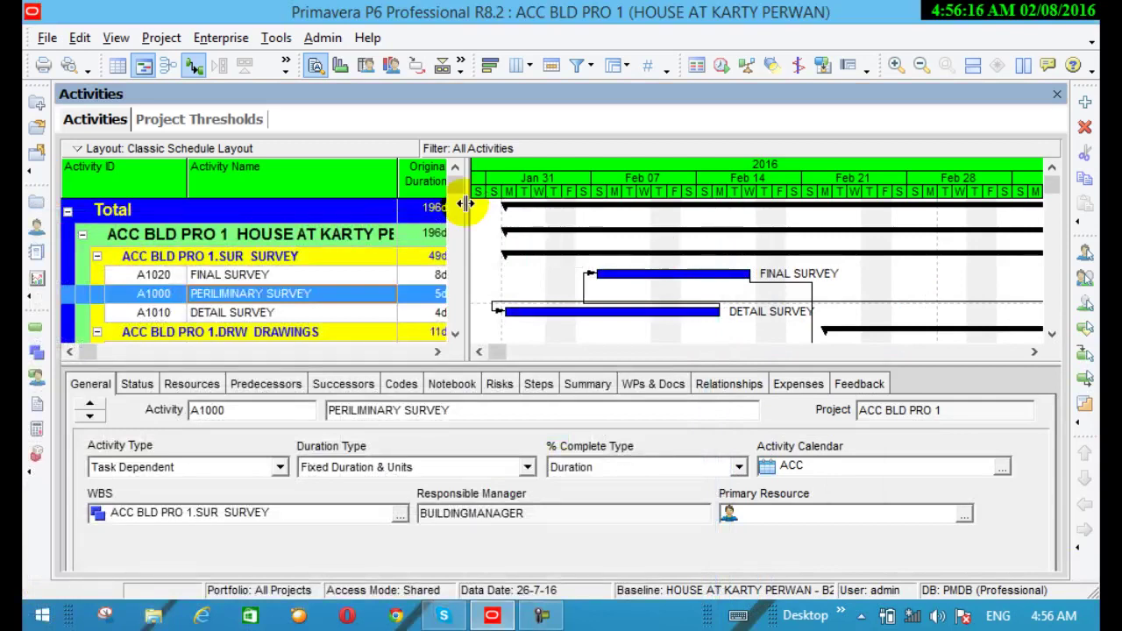
# Widen the activity table to reveal Remaining Duration, Schedule % Complete and Start columns
pyautogui.moveTo(668, 230); pyautogui.dragTo(671, 230)
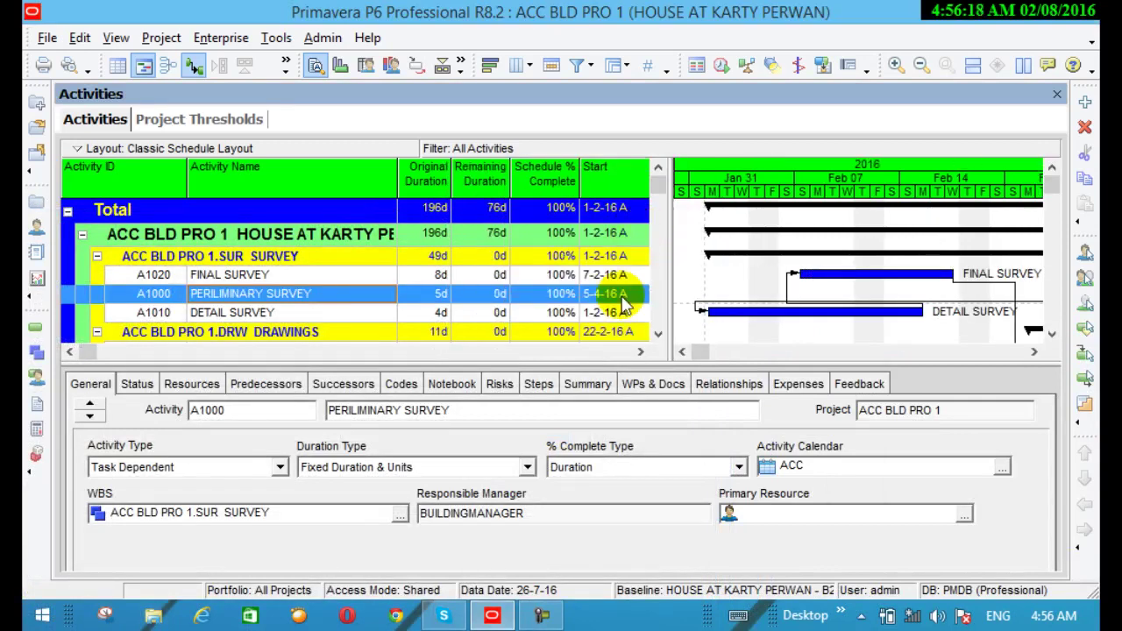
pyautogui.click(658, 335)
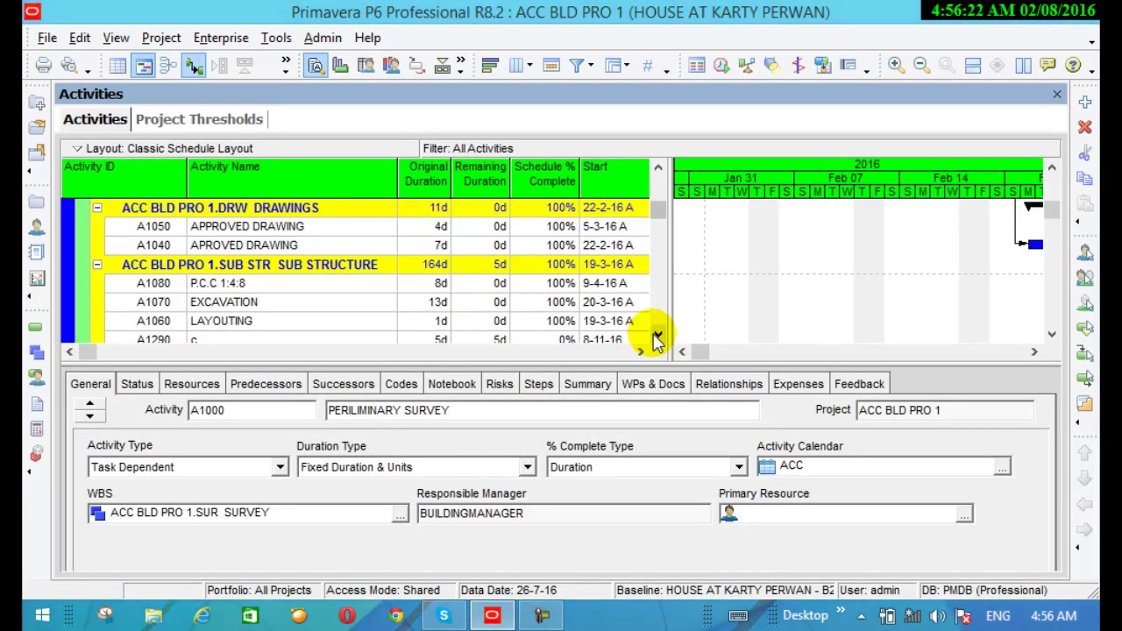
pyautogui.click(657, 334)
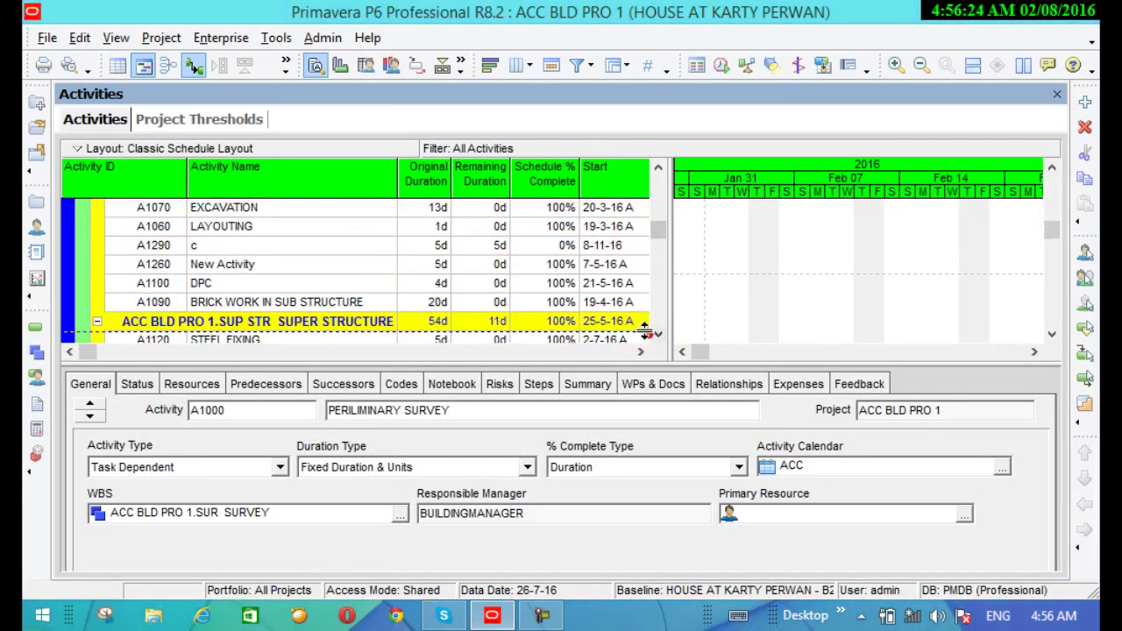
pyautogui.click(657, 208)
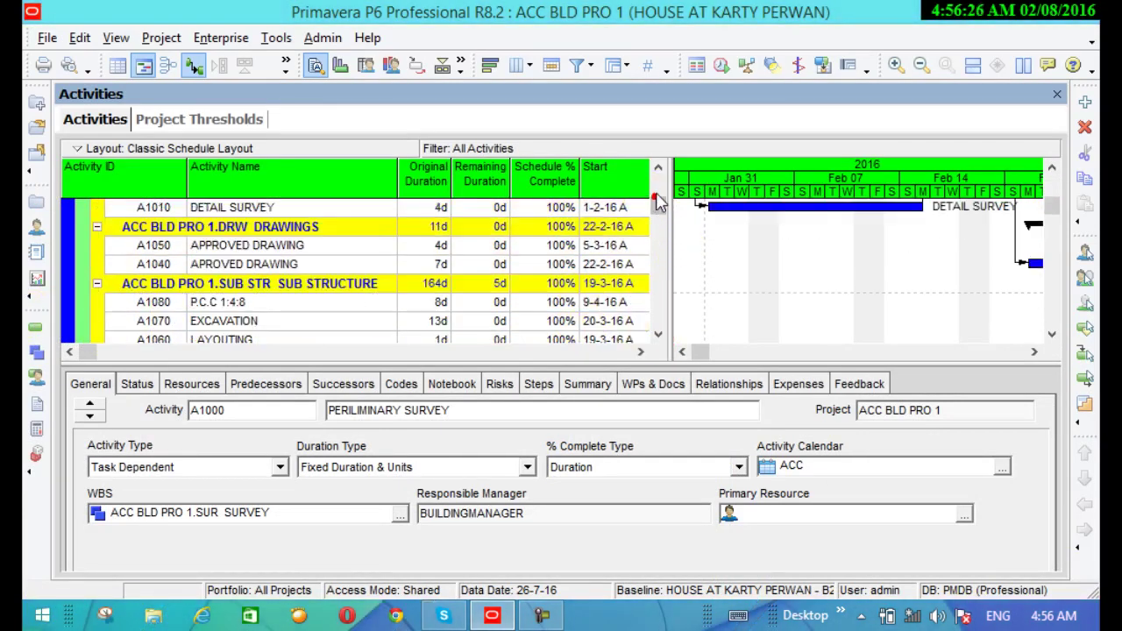
pyautogui.click(659, 167)
pyautogui.click(658, 167)
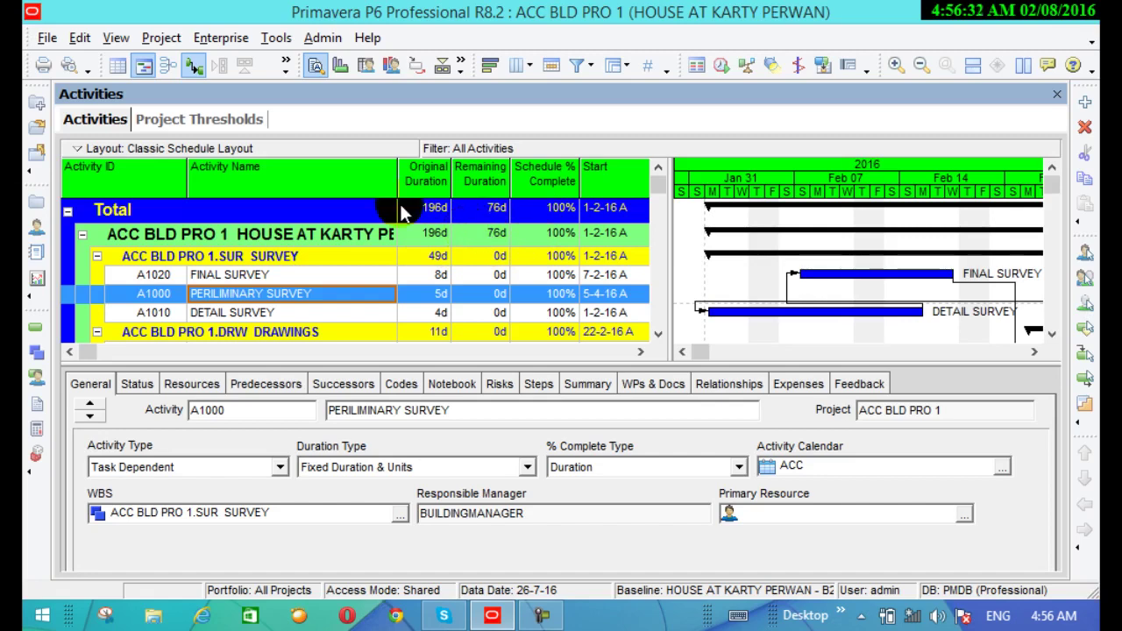
# Uncheck Show Grand Totals in Group and Sort, confirm, and scroll down the activity list
pyautogui.click(628, 68)
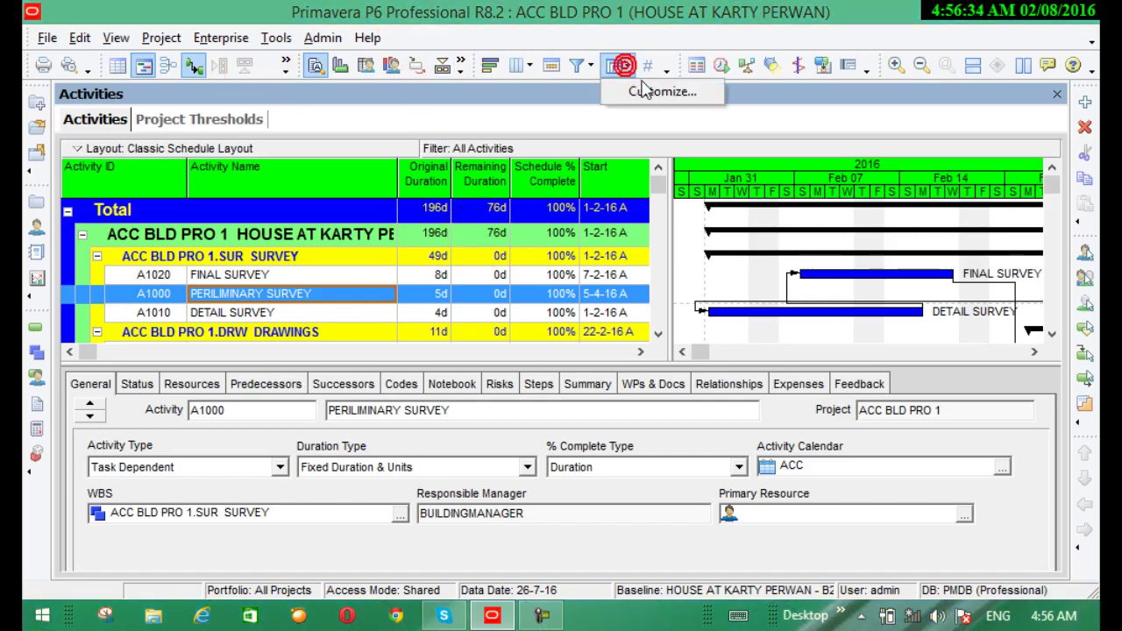
pyautogui.click(649, 92)
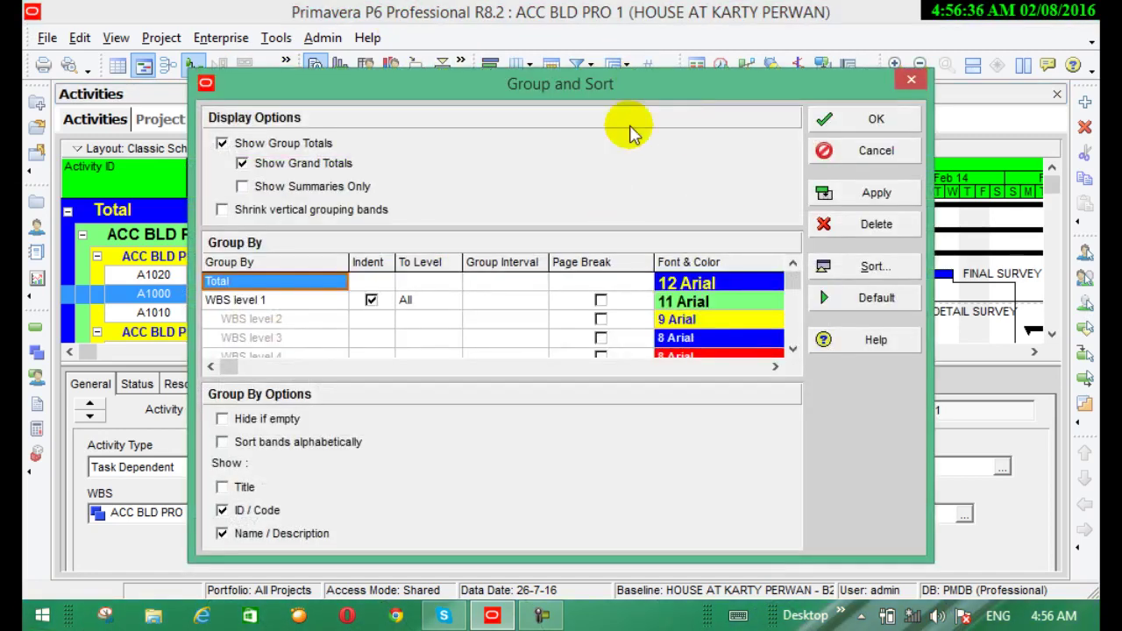
pyautogui.moveTo(632, 89); pyautogui.dragTo(855, 172)
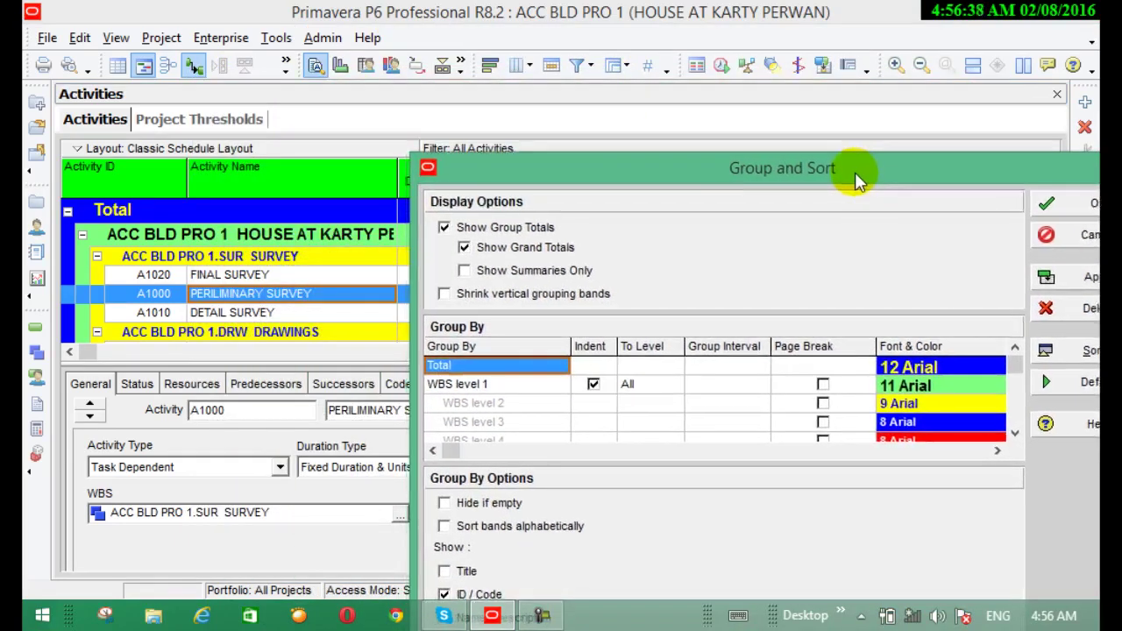
pyautogui.click(465, 249)
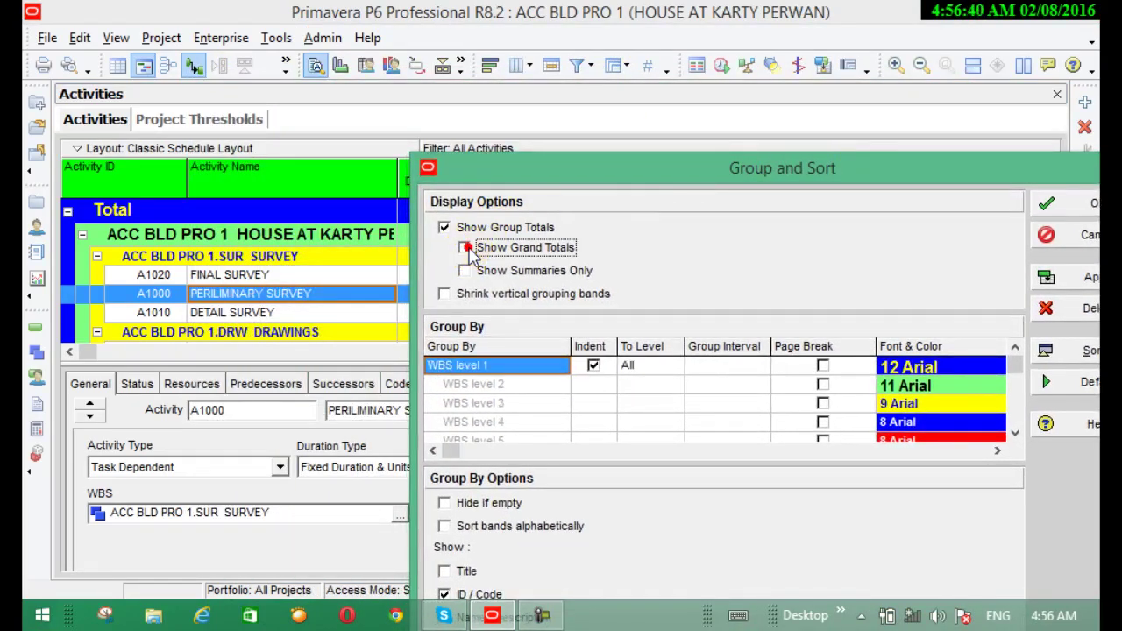
pyautogui.click(1052, 207)
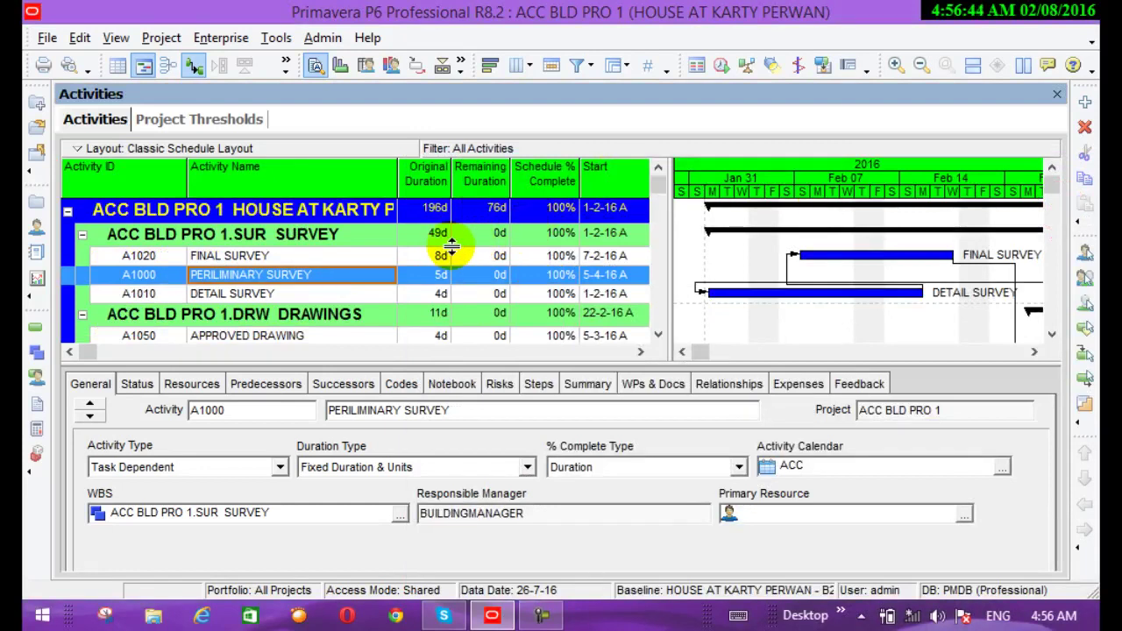
pyautogui.scroll(-2, 441, 248)
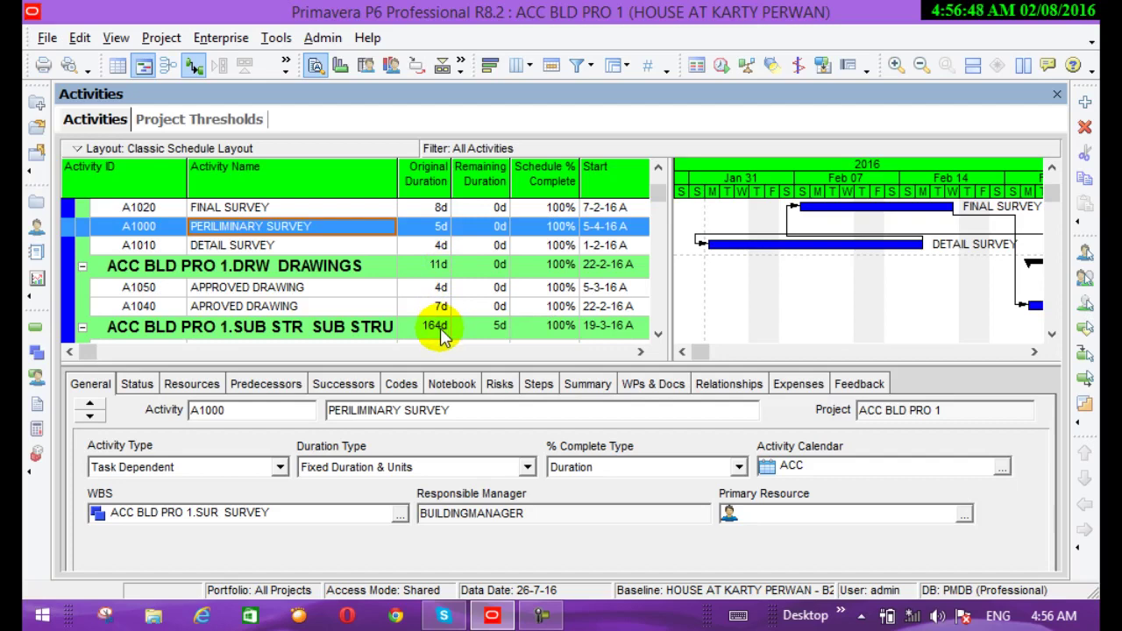
pyautogui.scroll(-1, 440, 328)
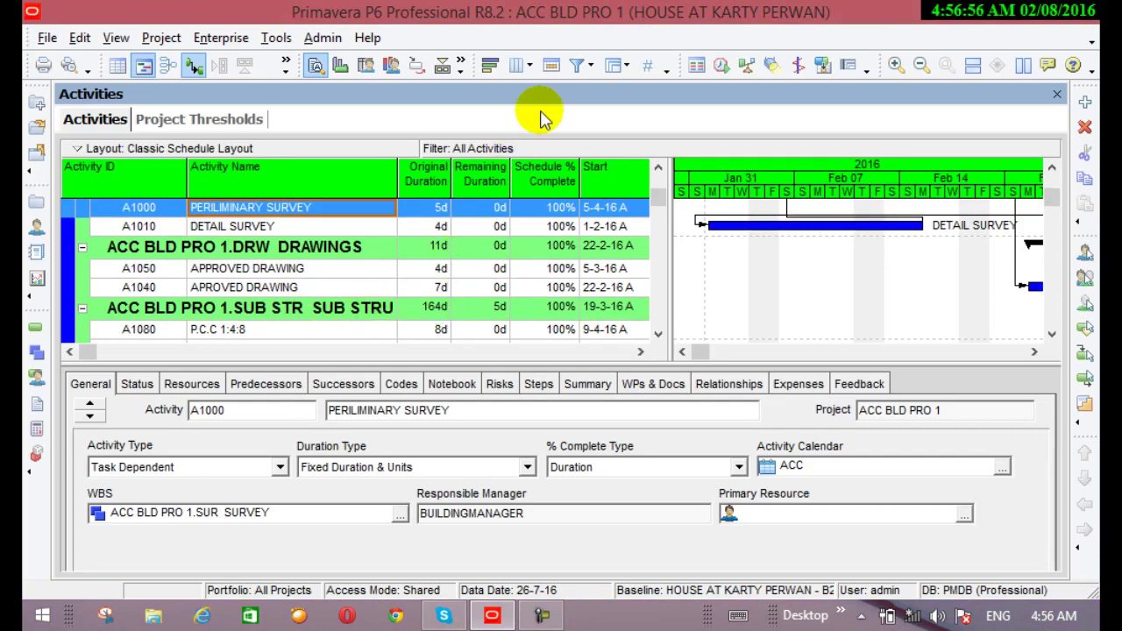
pyautogui.click(626, 67)
# Turn grand totals on and Show Group Totals off in Group and Sort, then apply
pyautogui.click(637, 95)
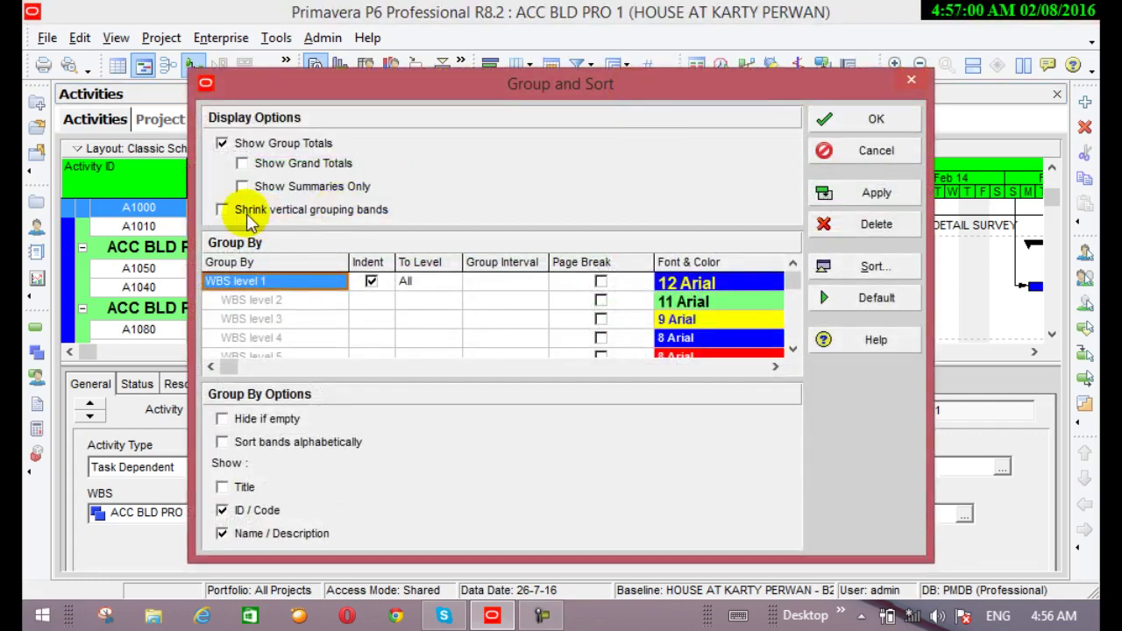
pyautogui.click(243, 164)
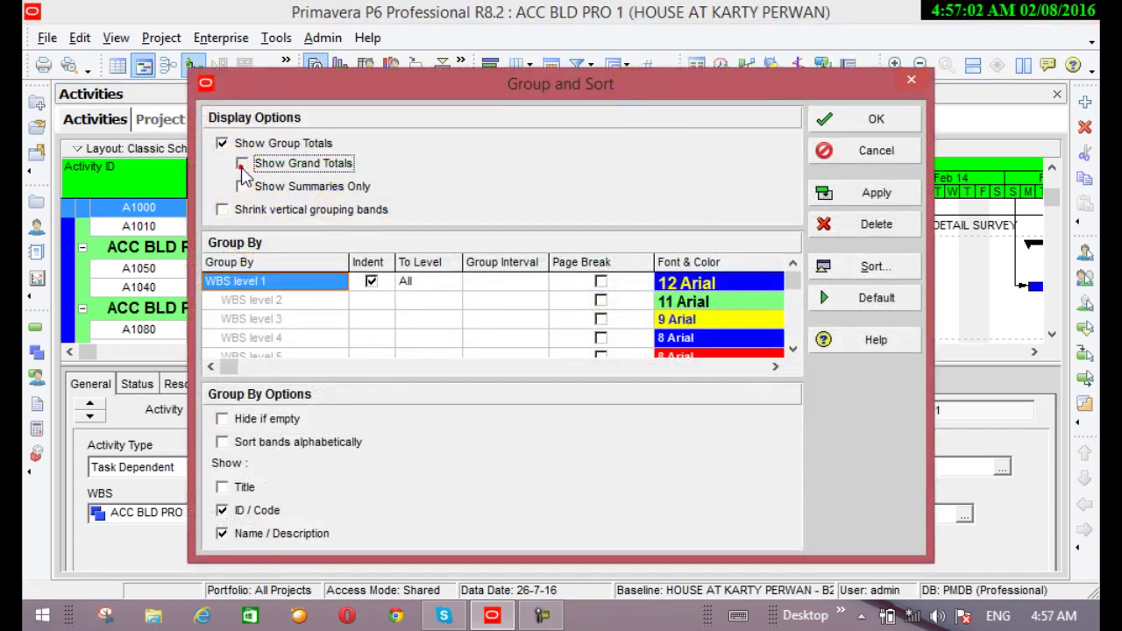
pyautogui.click(222, 144)
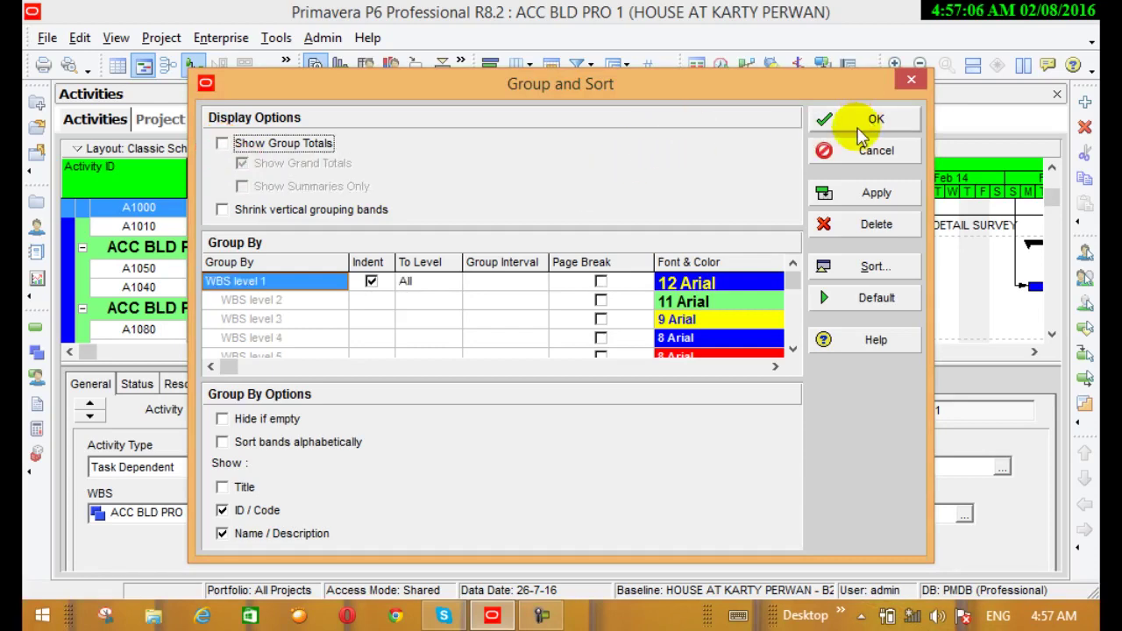
pyautogui.click(847, 192)
pyautogui.click(841, 122)
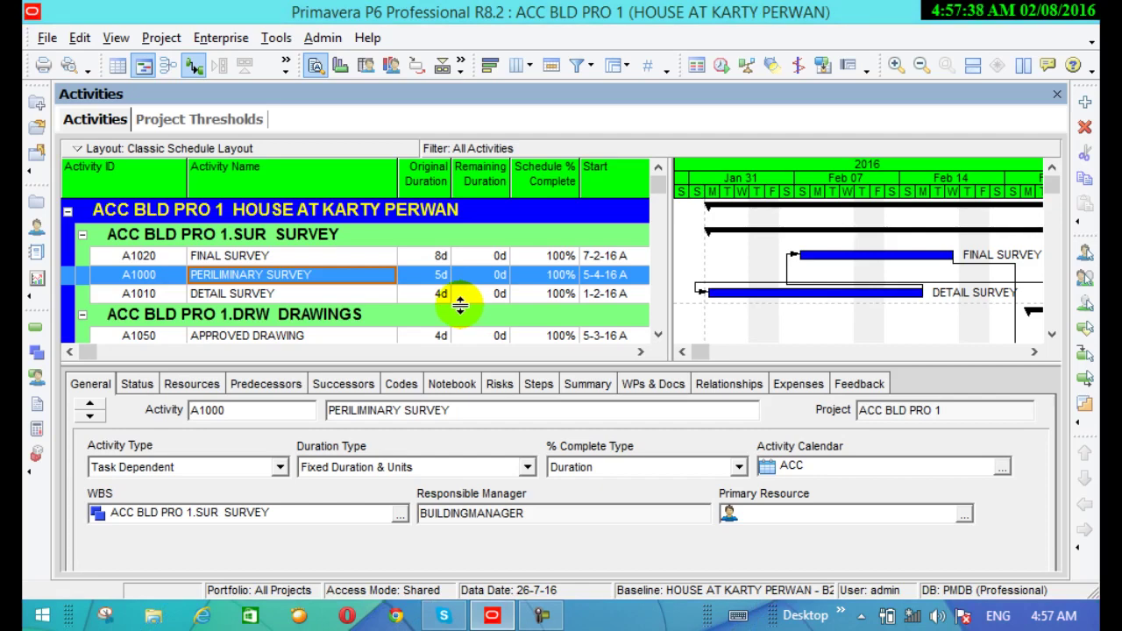
# Re-enable Show Group Totals in Group and Sort, apply, and close the dialog
pyautogui.click(626, 66)
pyautogui.click(633, 90)
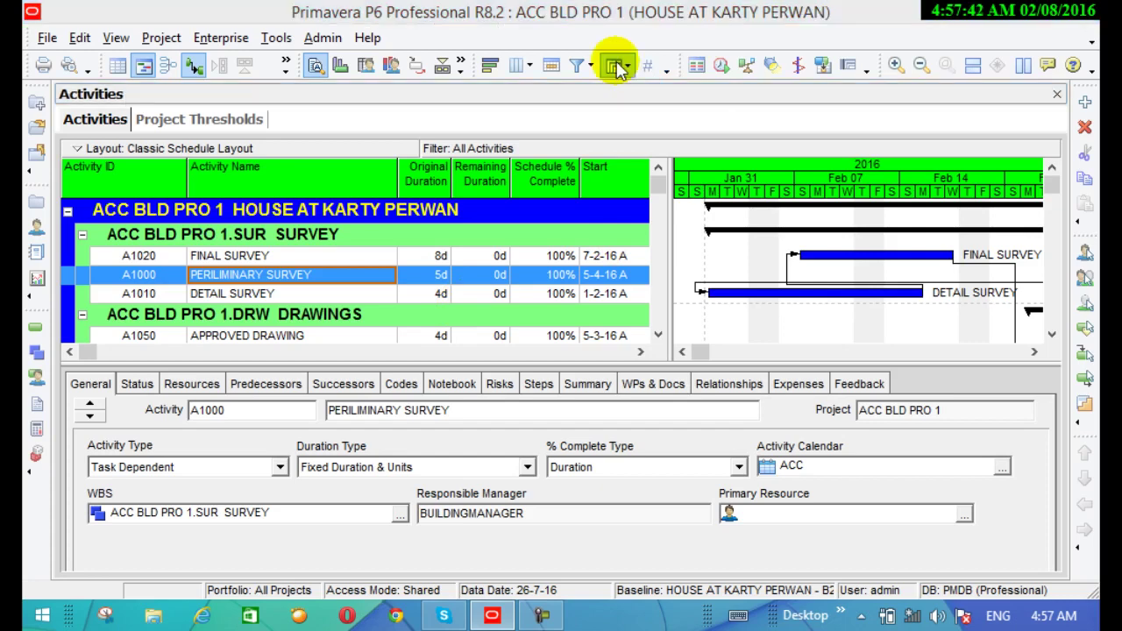
pyautogui.click(617, 68)
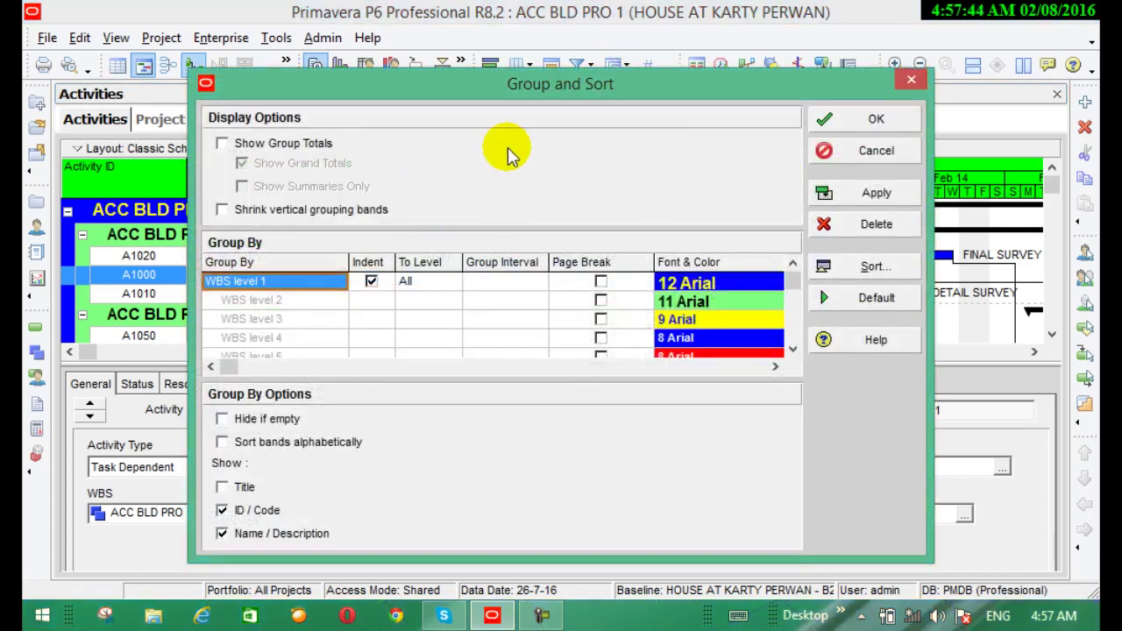
pyautogui.click(223, 145)
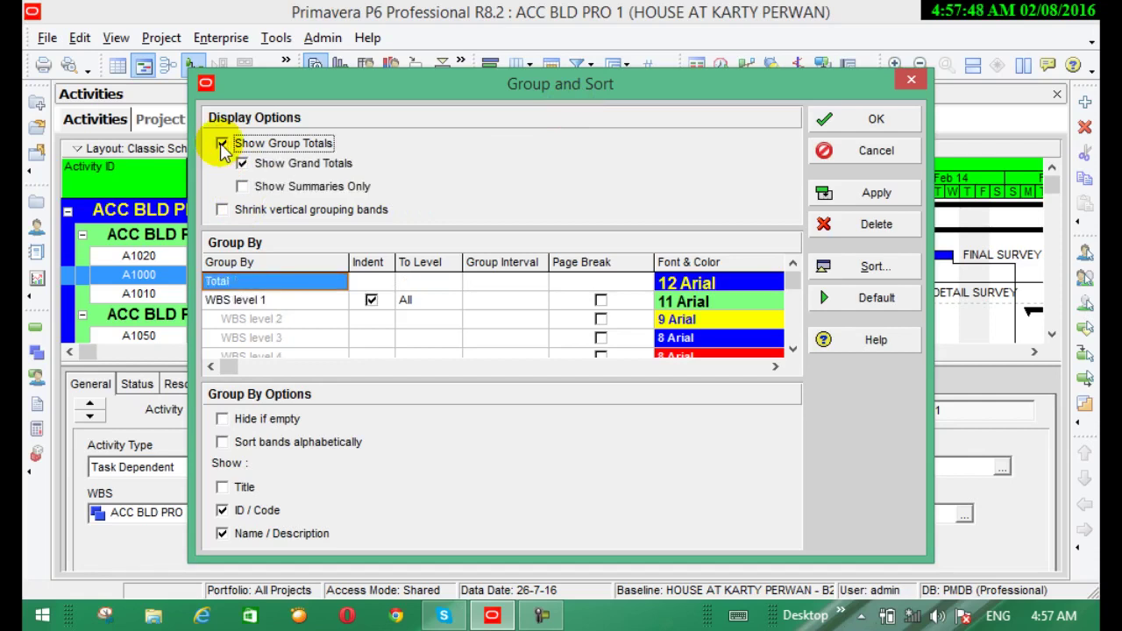
pyautogui.click(821, 193)
pyautogui.moveTo(561, 83); pyautogui.dragTo(693, 393)
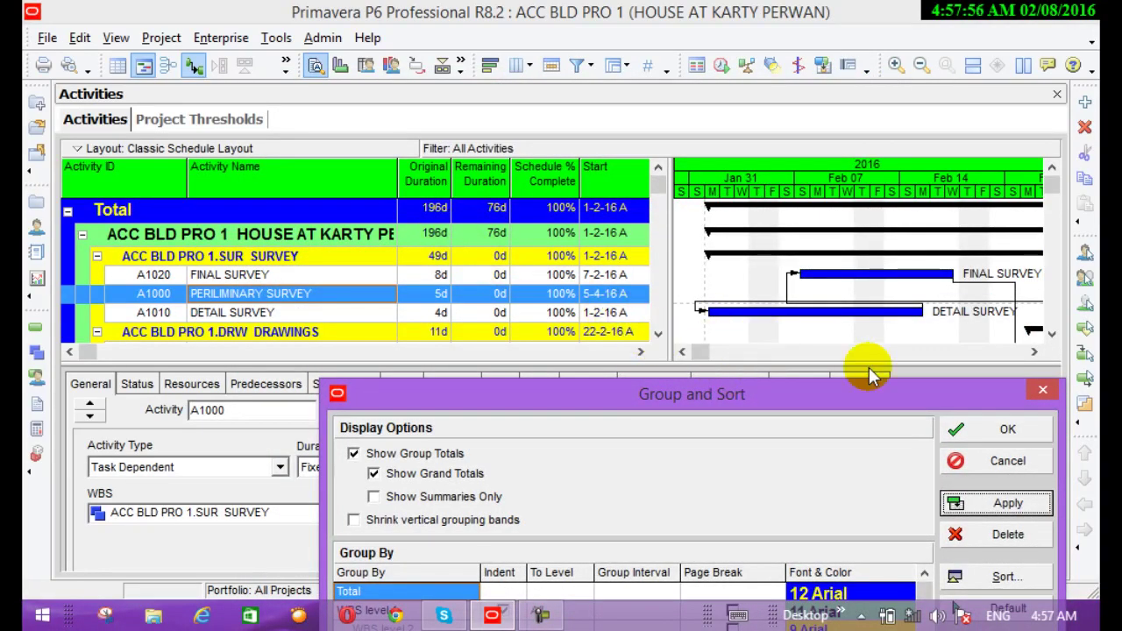
pyautogui.click(1046, 386)
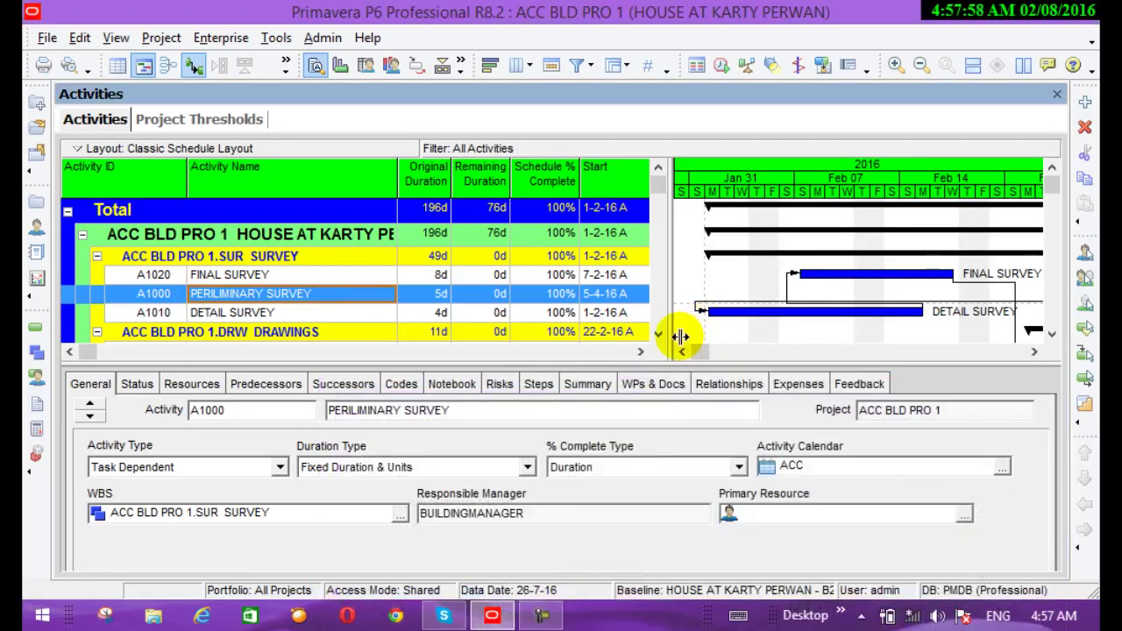
# Scroll the activity table down past SUB STRUCTURE to the SUPER STRUCTURE band
pyautogui.click(659, 335)
pyautogui.click(660, 335)
pyautogui.click(660, 334)
pyautogui.click(660, 334)
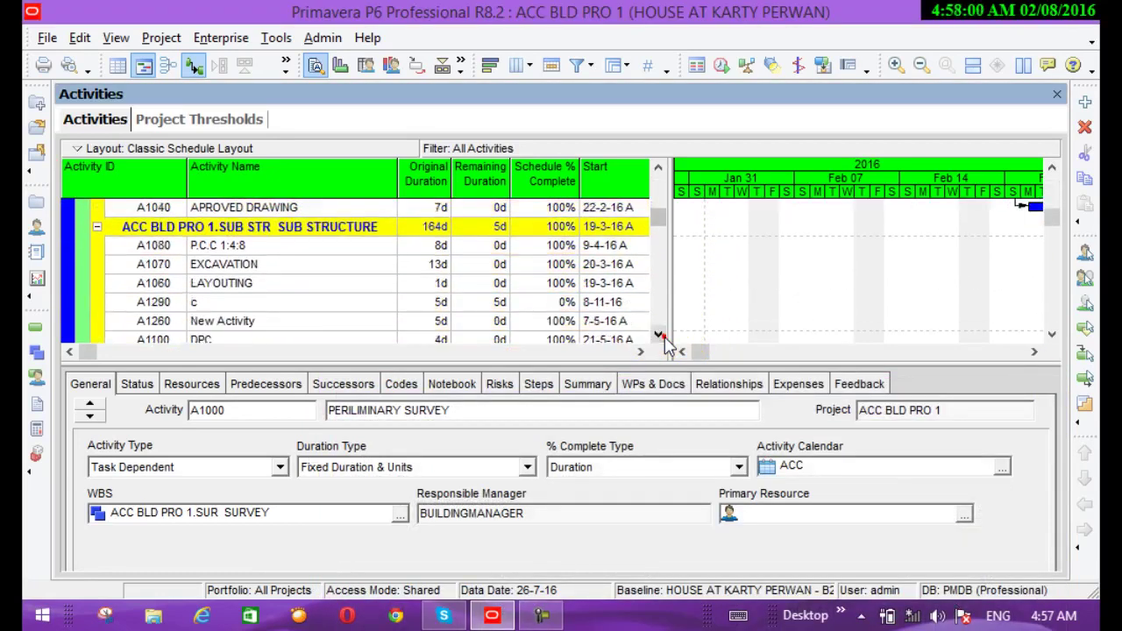
pyautogui.click(659, 335)
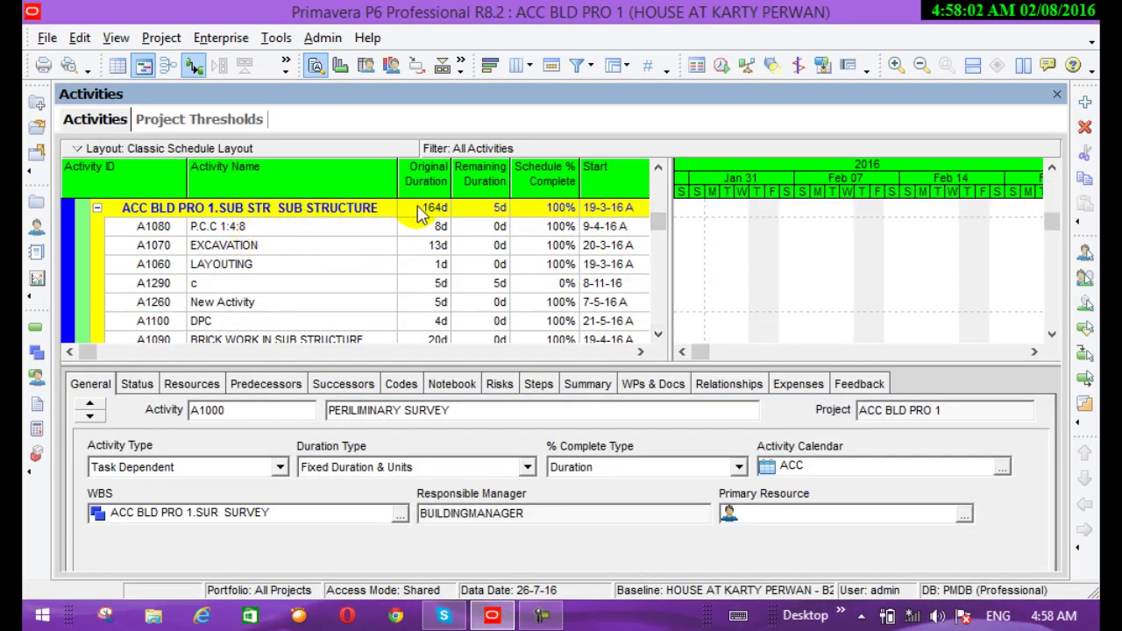
pyautogui.click(658, 335)
pyautogui.click(657, 335)
pyautogui.click(658, 335)
pyautogui.click(658, 334)
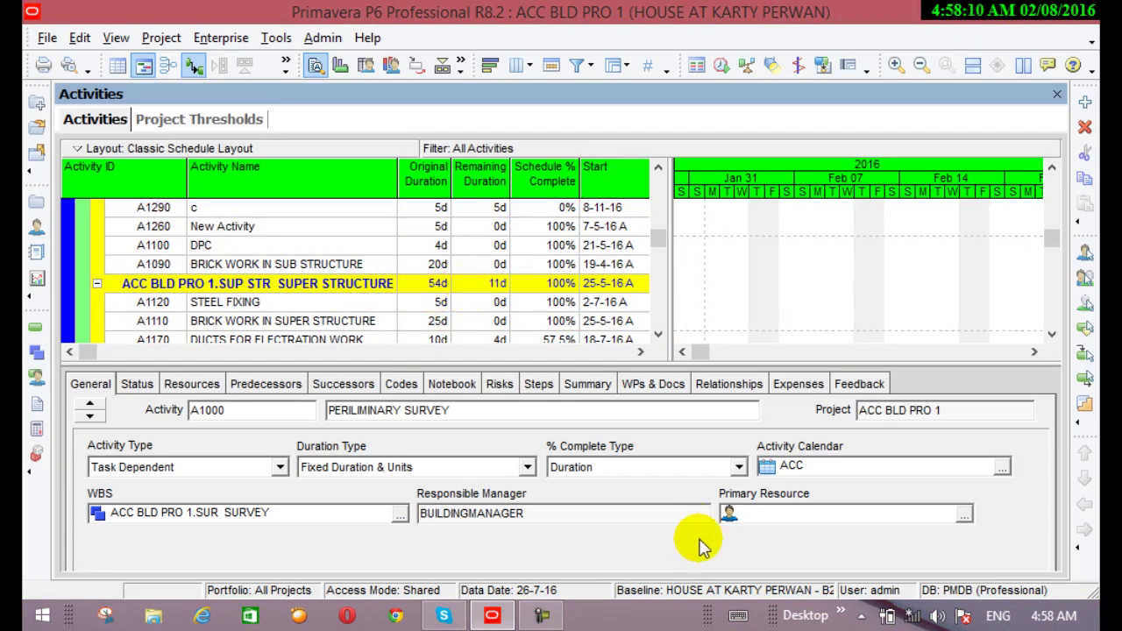
# Enable Show Summaries Only in Group and Sort so only WBS summary rows appear
pyautogui.click(614, 67)
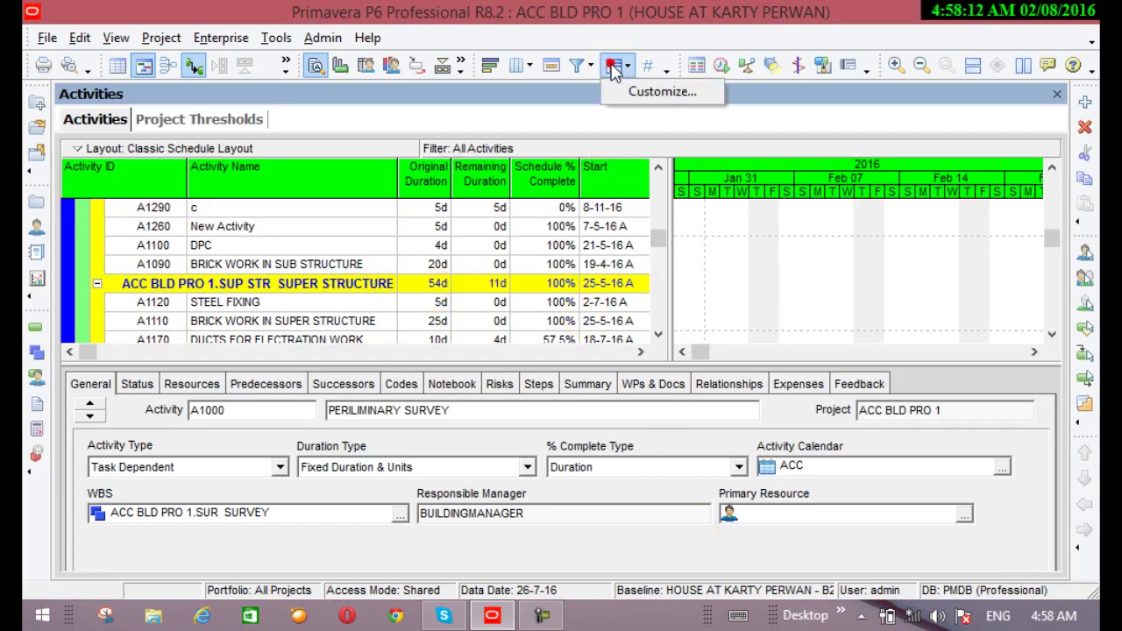
pyautogui.click(667, 95)
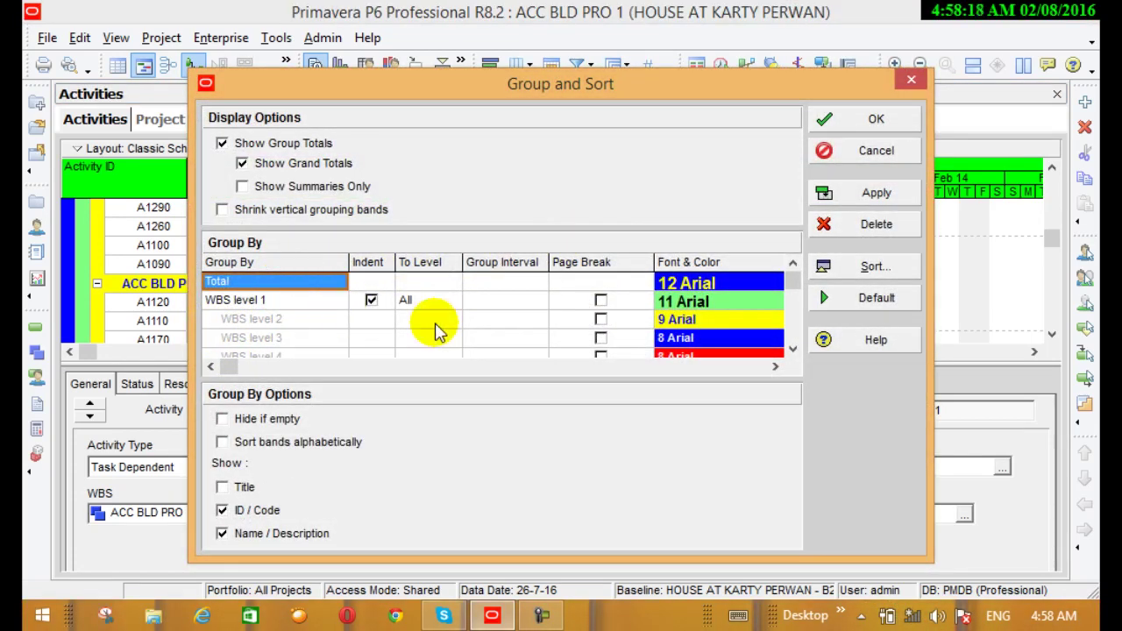
pyautogui.click(242, 187)
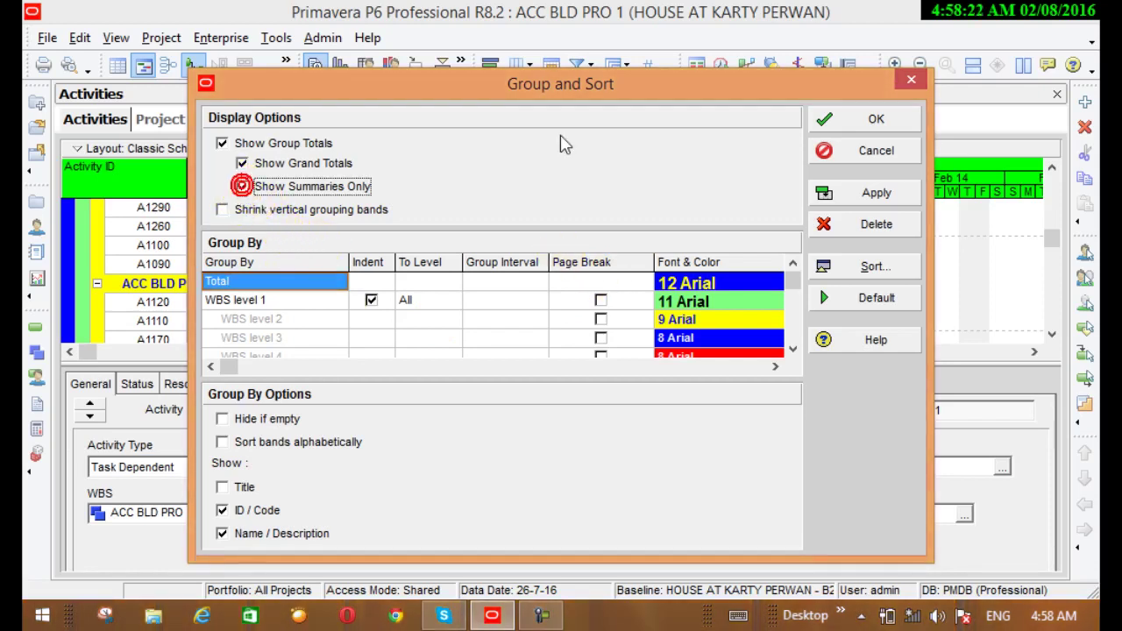
pyautogui.click(841, 198)
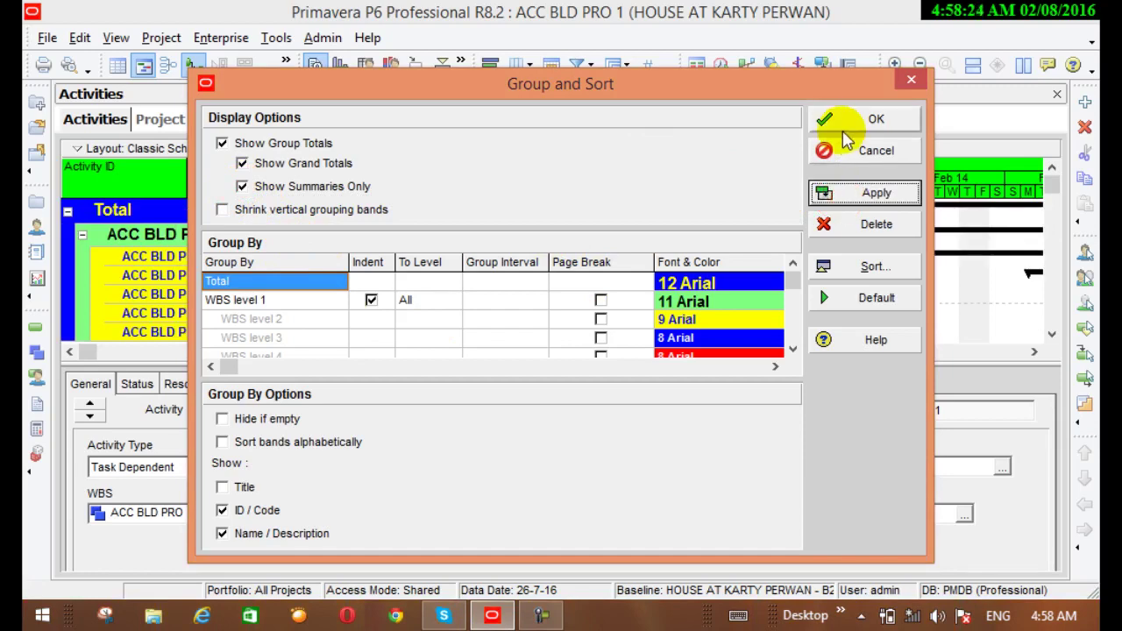
pyautogui.click(844, 130)
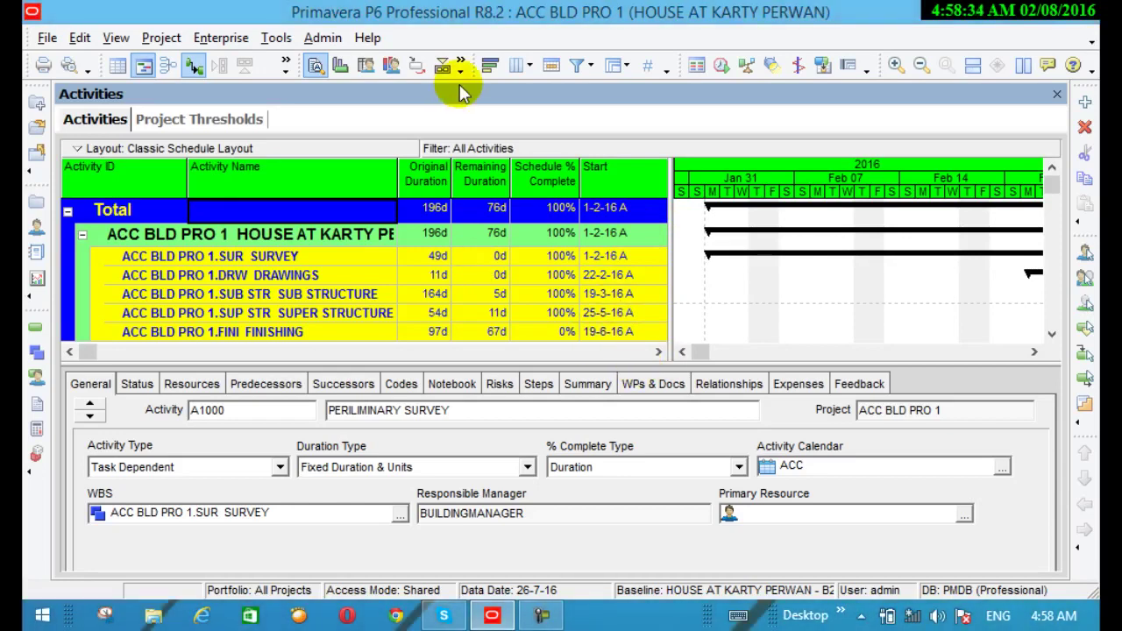
# Show band titles and turn Show Summaries Only off to list every activity again
pyautogui.click(619, 66)
pyautogui.click(639, 91)
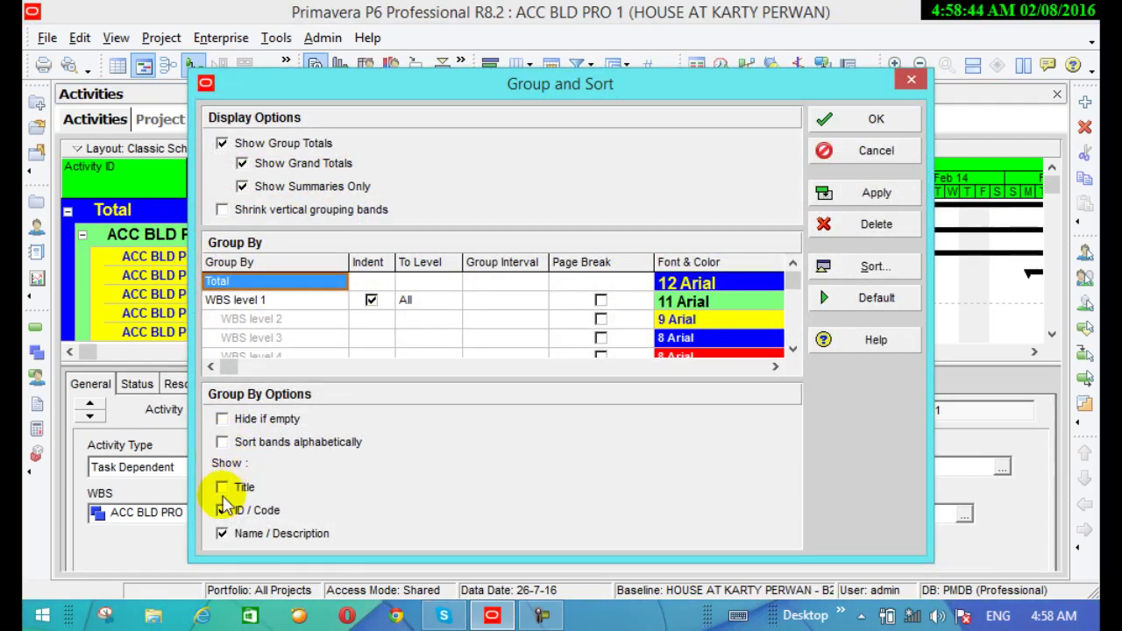
pyautogui.click(222, 489)
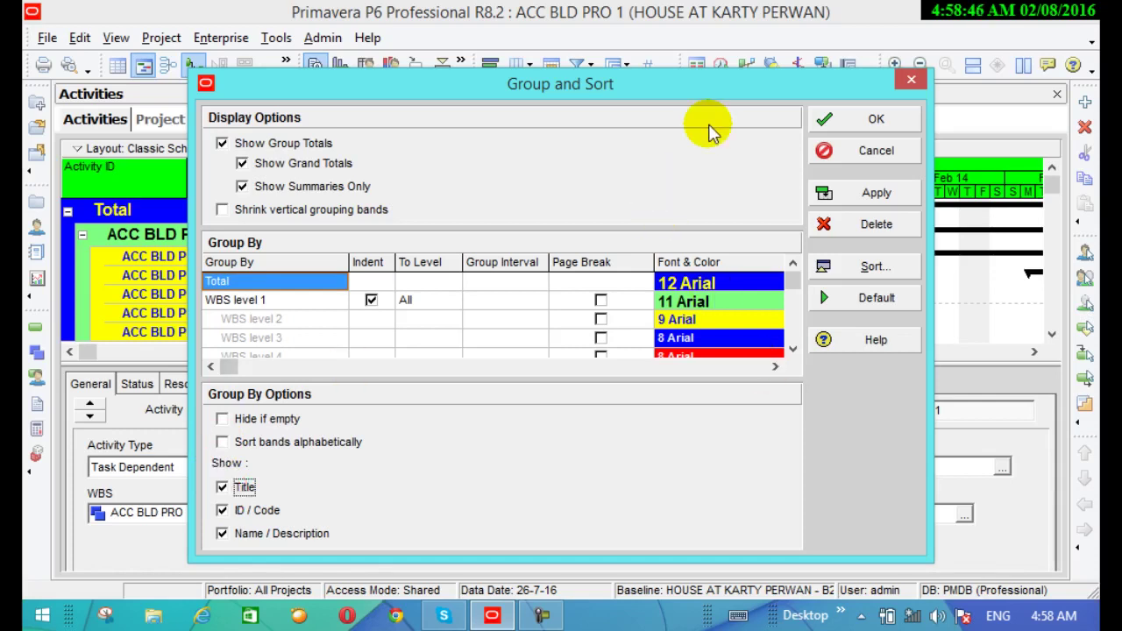
pyautogui.click(868, 198)
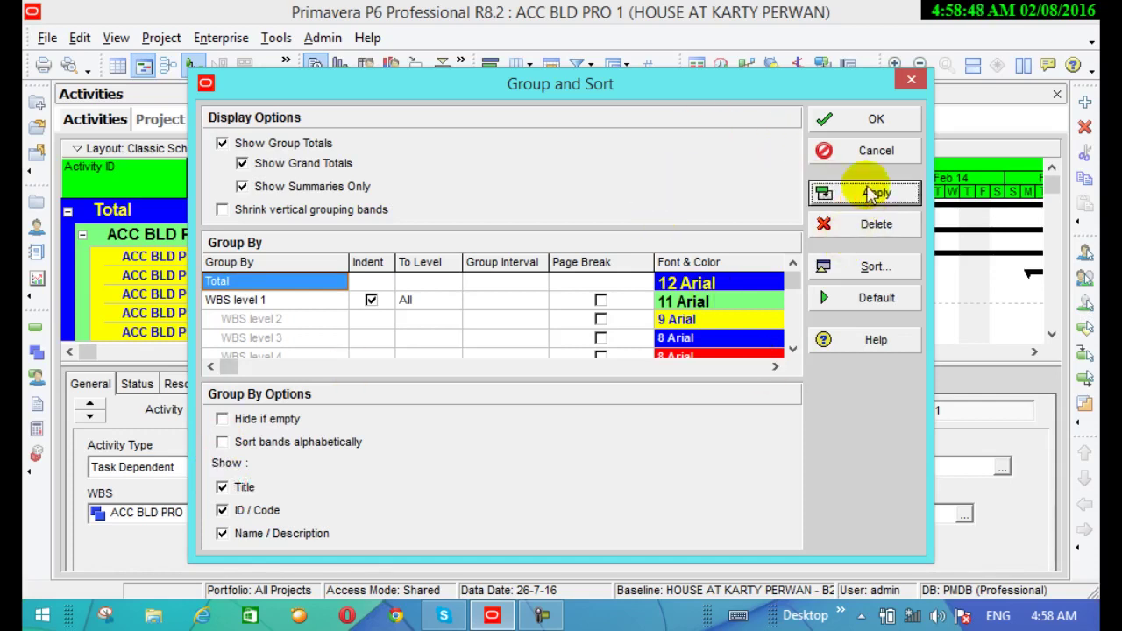
pyautogui.click(242, 187)
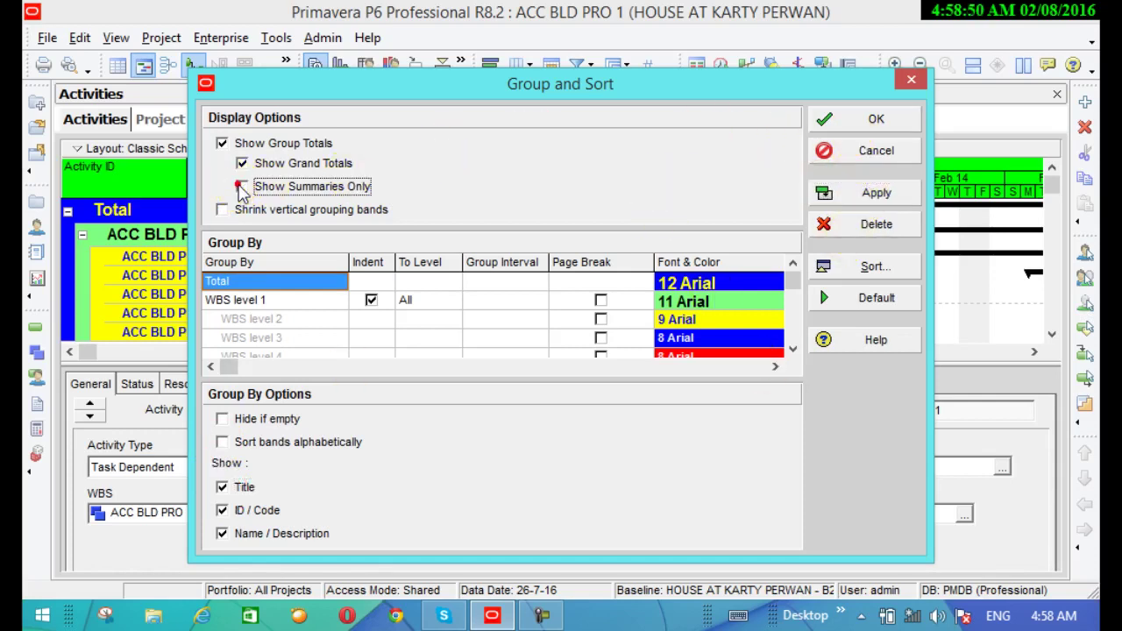
pyautogui.click(871, 119)
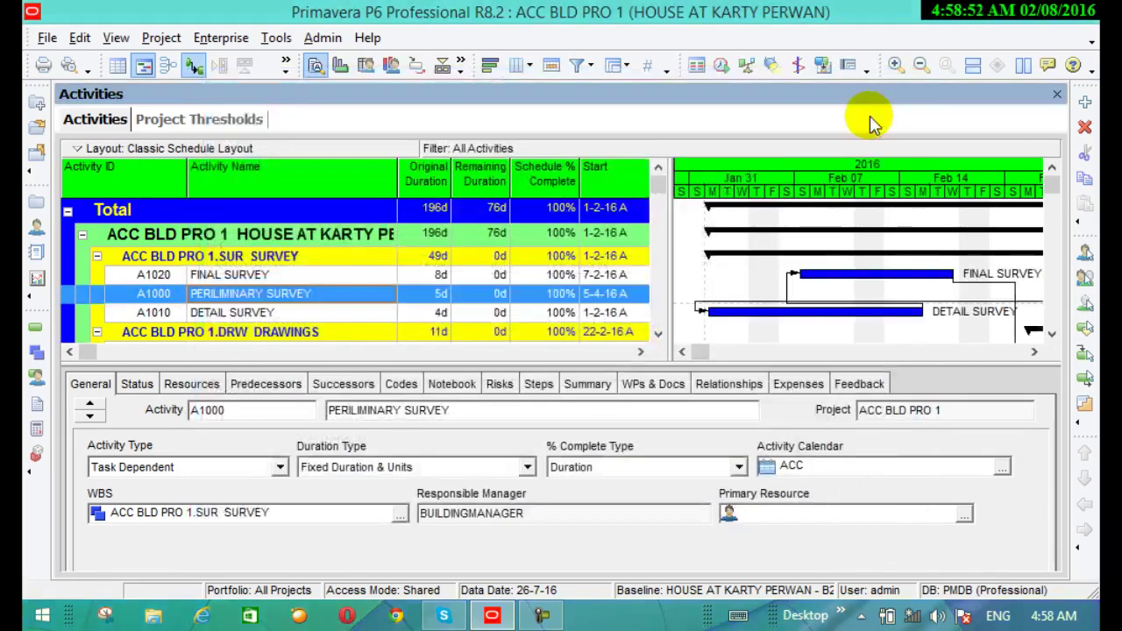
pyautogui.scroll(-2, 640, 224)
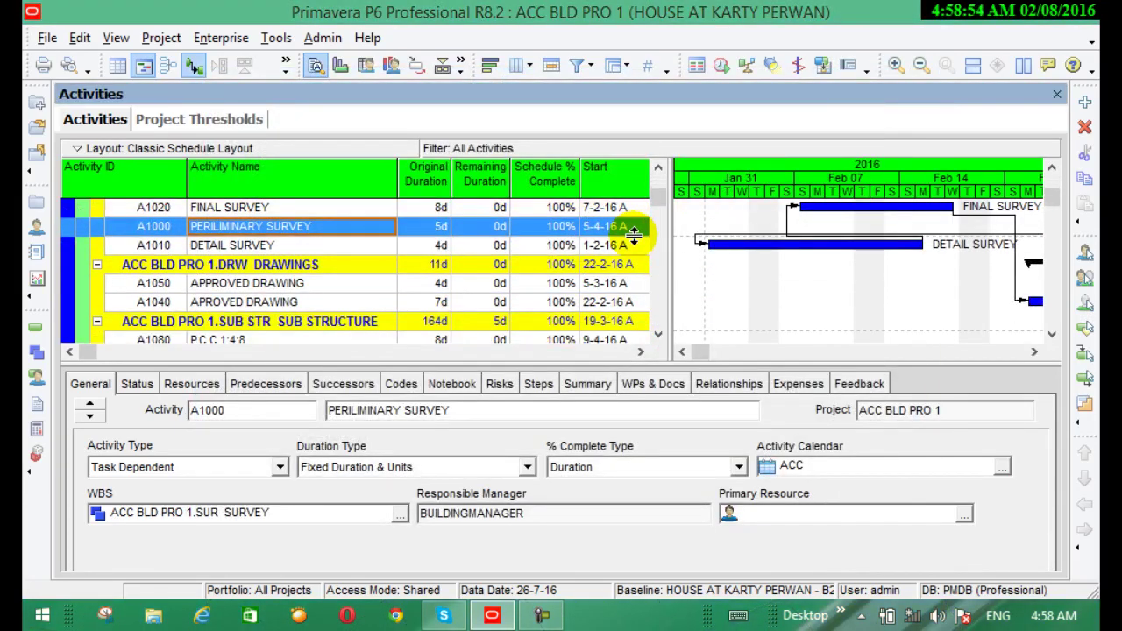
# Check Hide if empty, Sort bands alphabetically and Title for the WBS grouping, then apply
pyautogui.scroll(-2, 633, 233)
pyautogui.scroll(2, 230, 258)
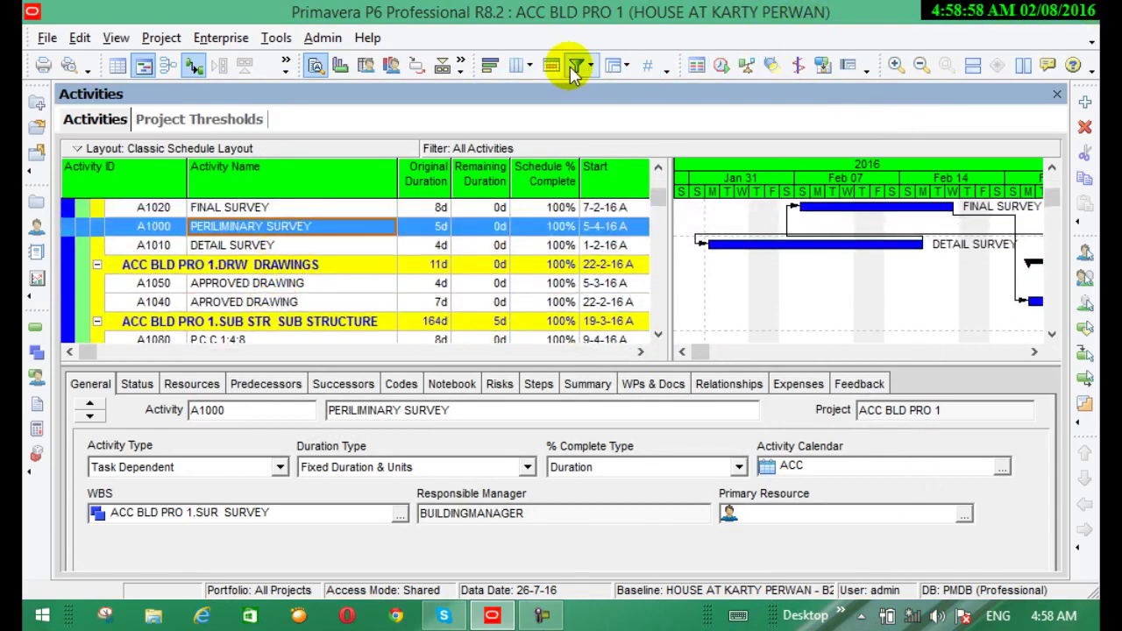
pyautogui.click(617, 68)
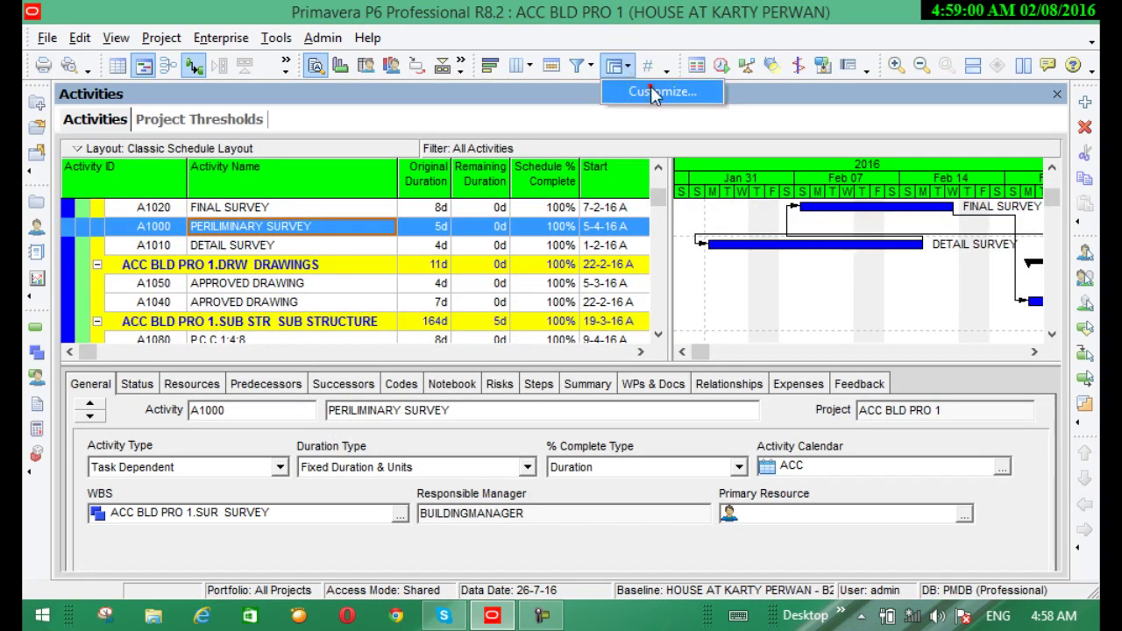
pyautogui.click(650, 87)
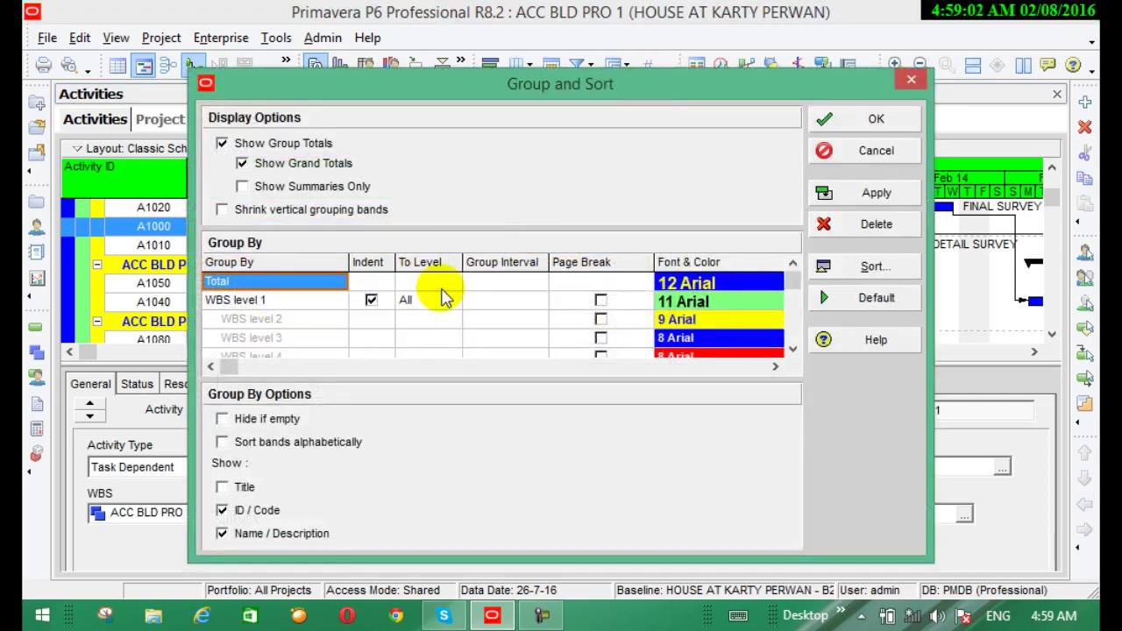
pyautogui.click(222, 419)
pyautogui.click(223, 443)
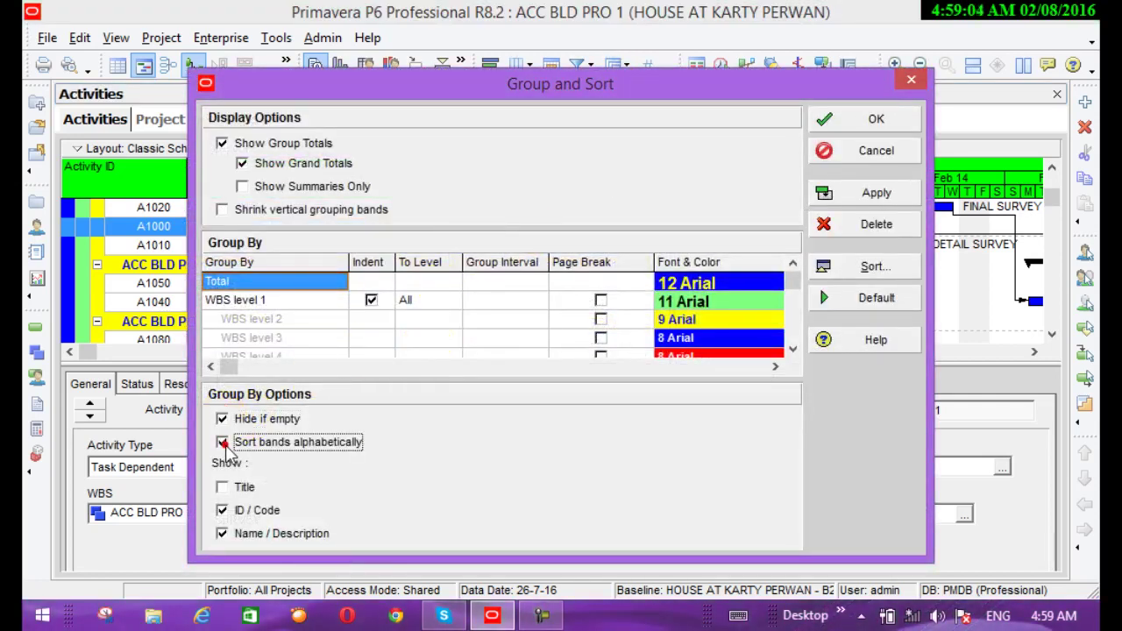
pyautogui.click(222, 487)
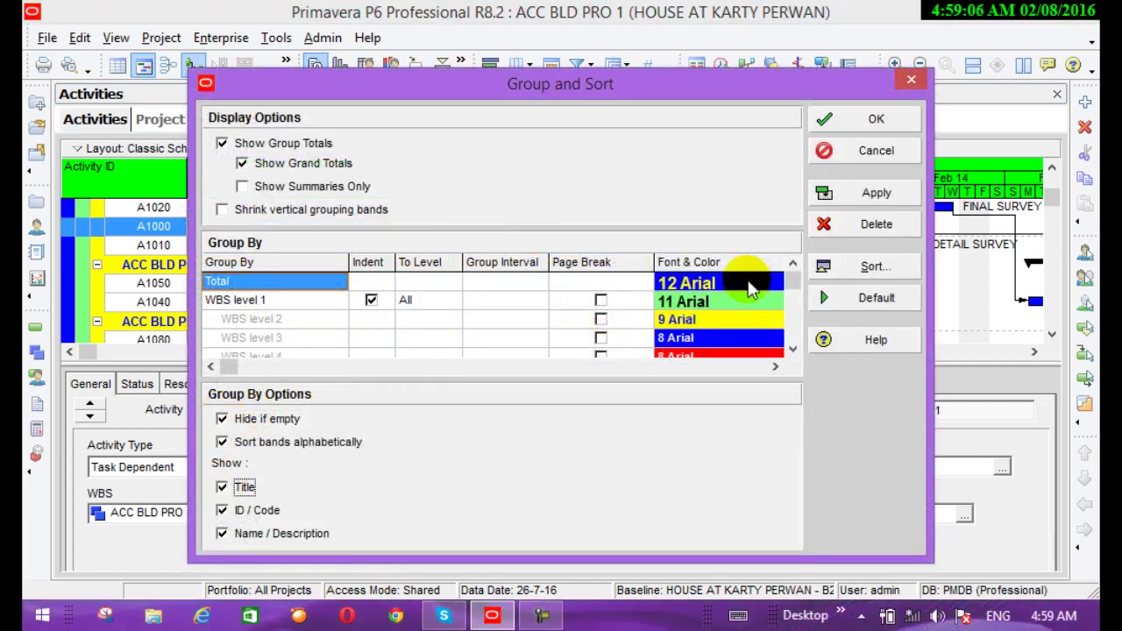
pyautogui.click(861, 194)
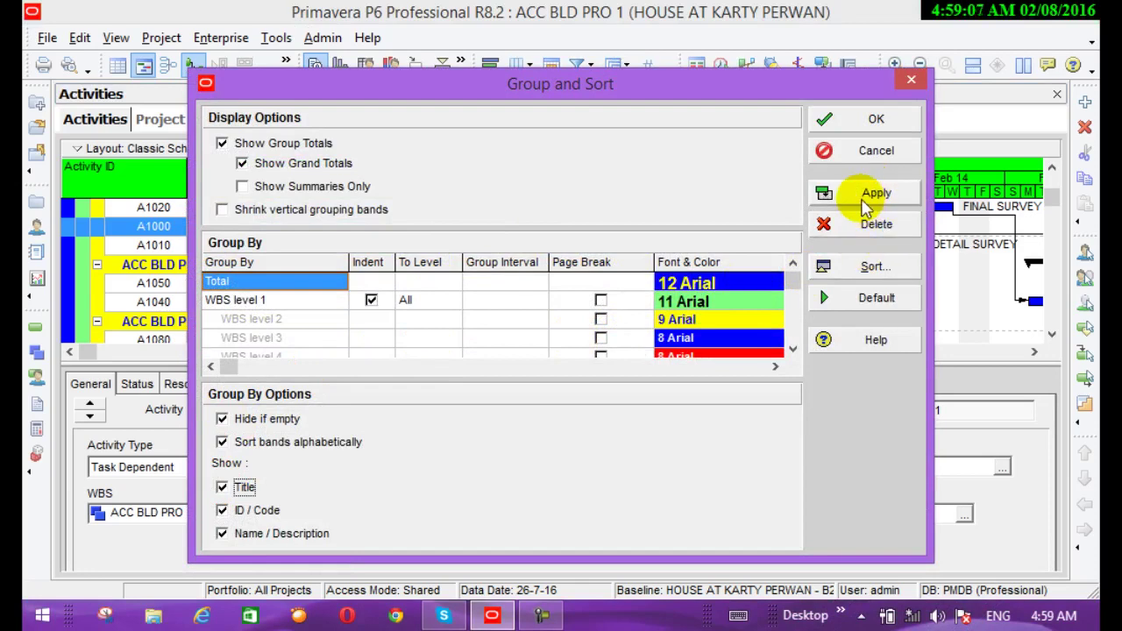
pyautogui.click(865, 120)
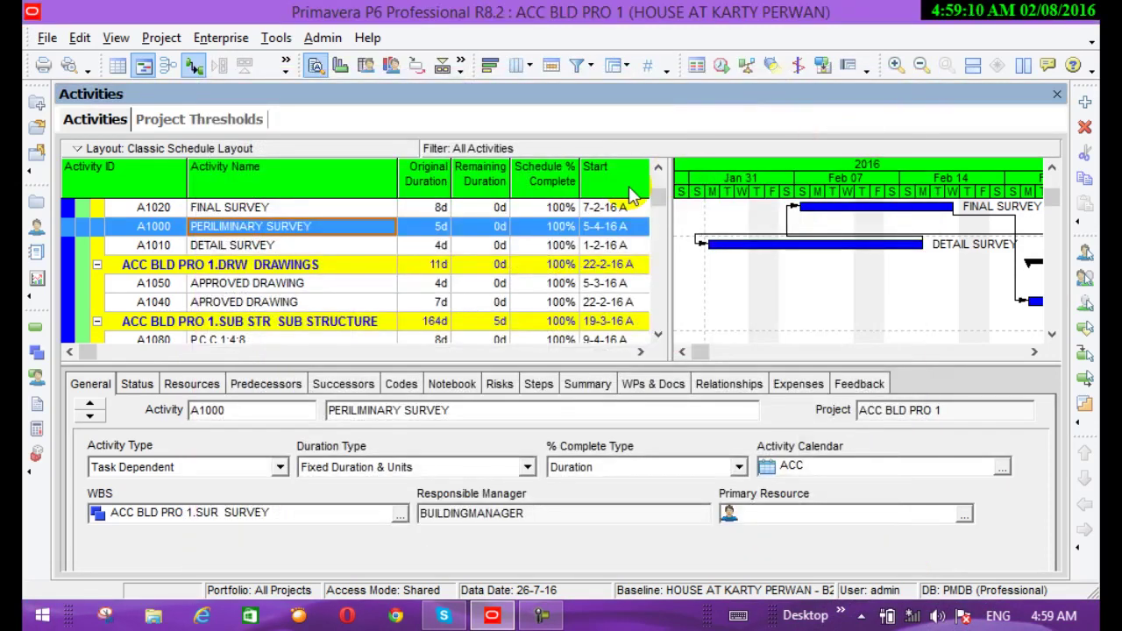
# Make the SUB STRUCTURE band row and the A1050 row taller
pyautogui.scroll(-1, 509, 219)
pyautogui.scroll(-2, 509, 219)
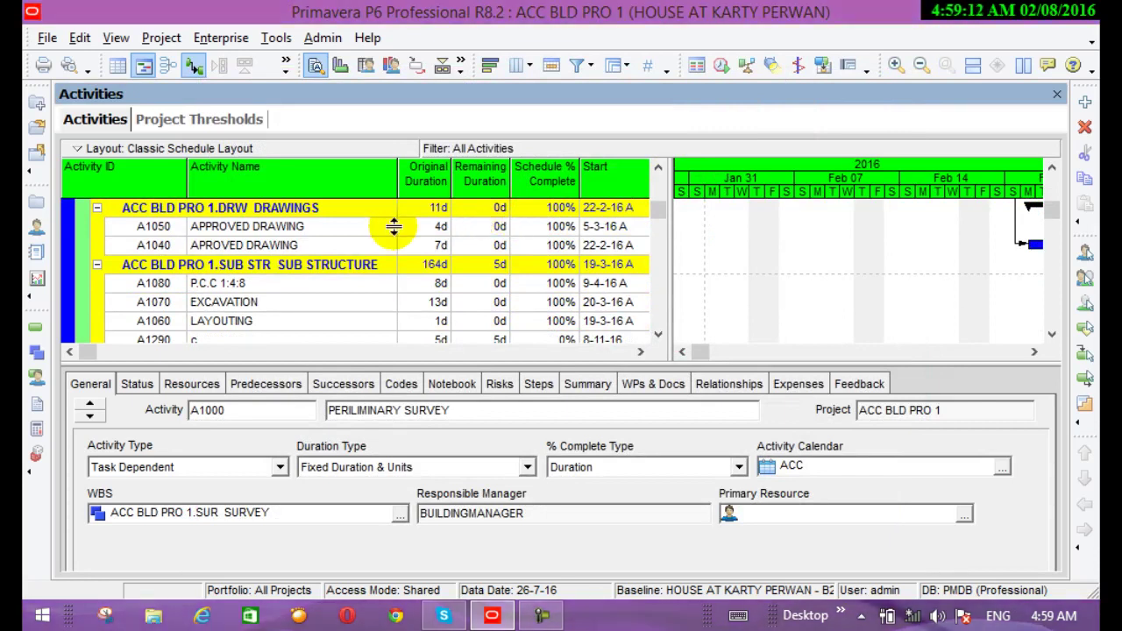
pyautogui.moveTo(189, 273); pyautogui.dragTo(274, 299)
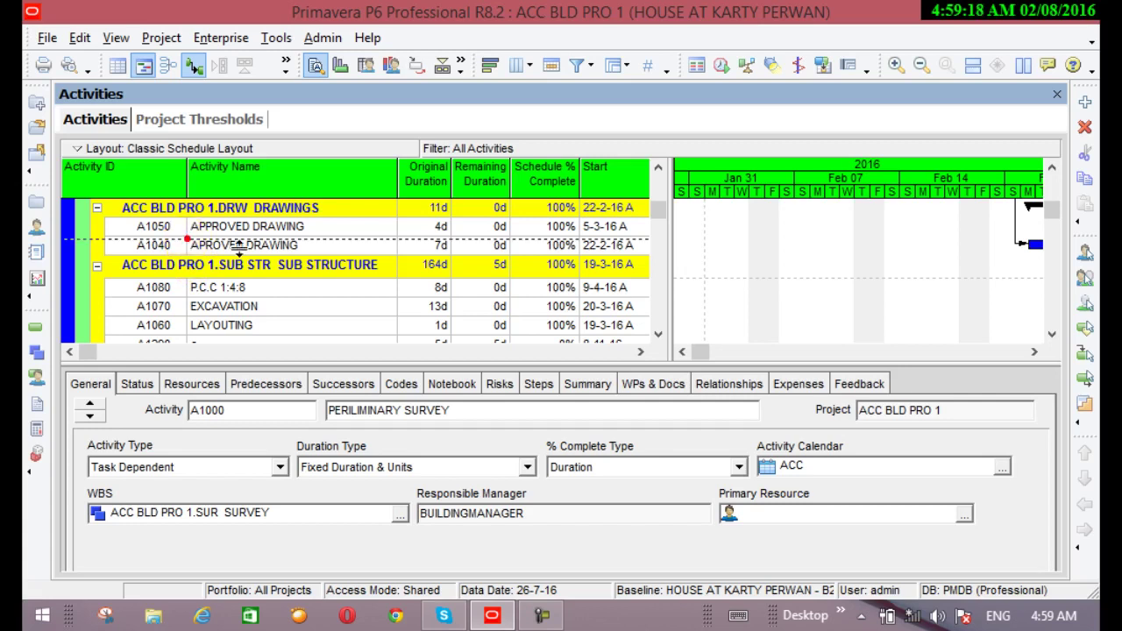
pyautogui.moveTo(187, 236); pyautogui.dragTo(201, 238)
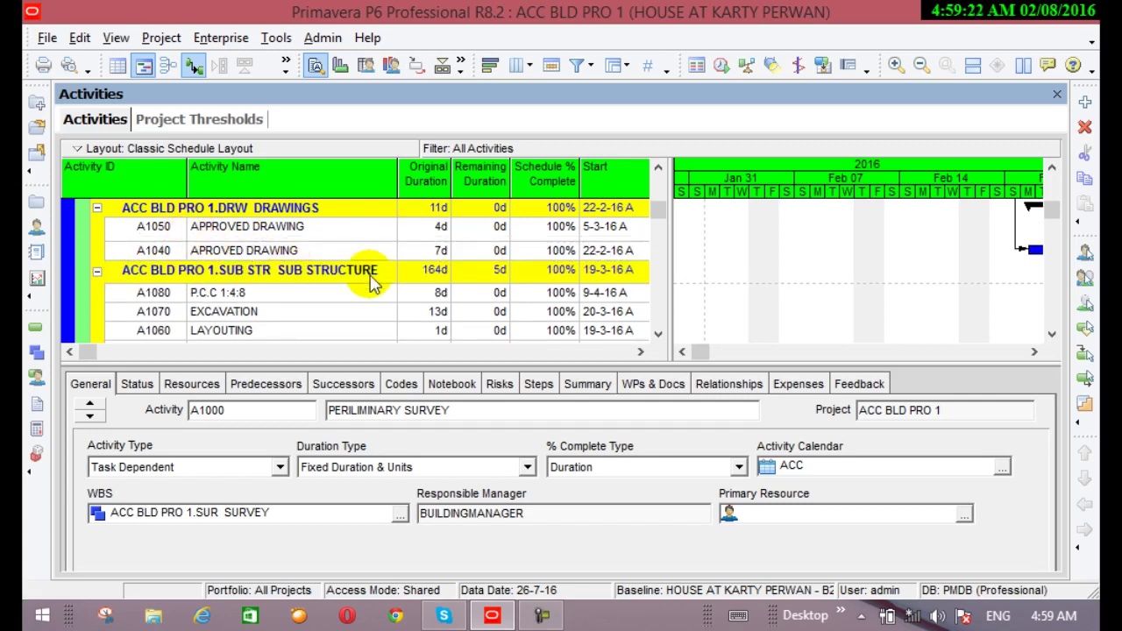
# Collapse and re-expand the FINISHING band, then shrink the b60 row's height
pyautogui.scroll(-5, 371, 278)
pyautogui.scroll(-3, 516, 298)
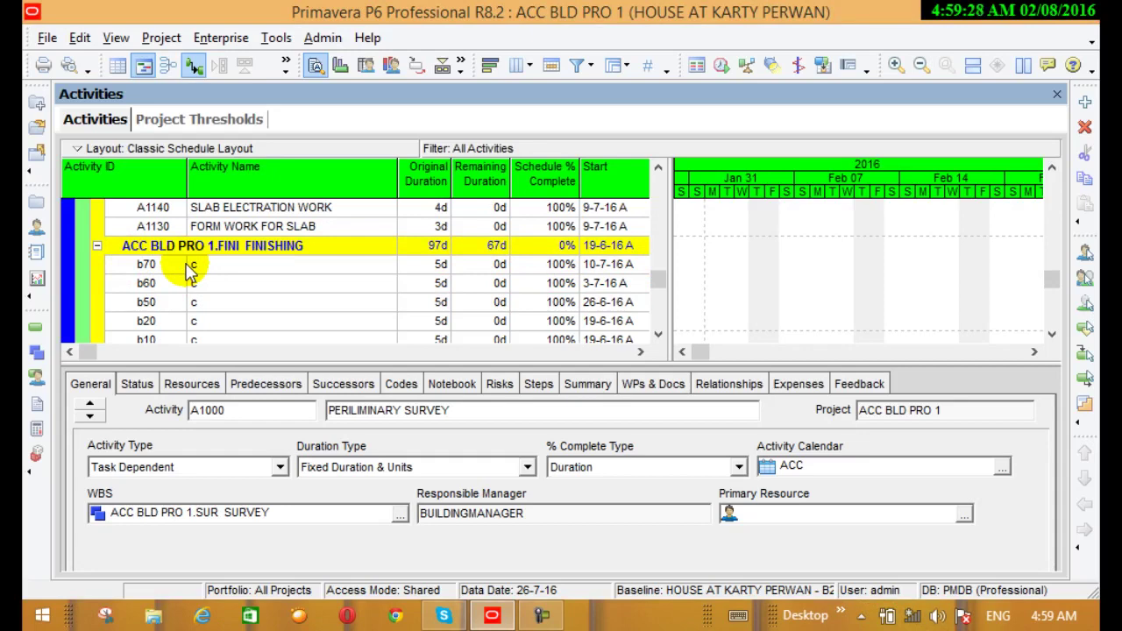
pyautogui.click(96, 246)
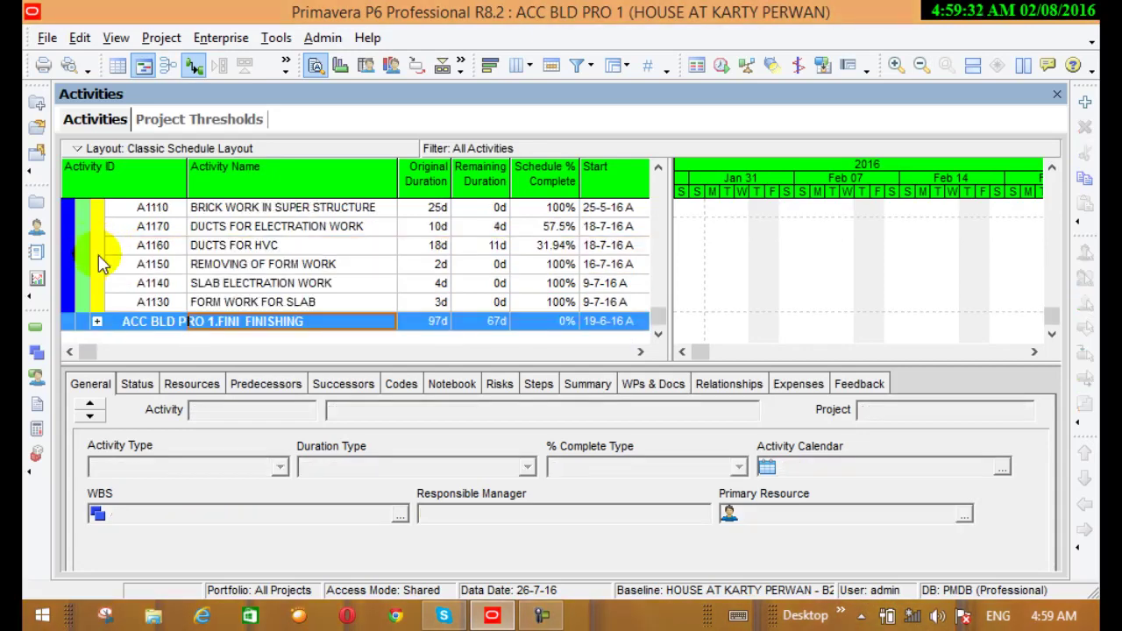
pyautogui.click(97, 321)
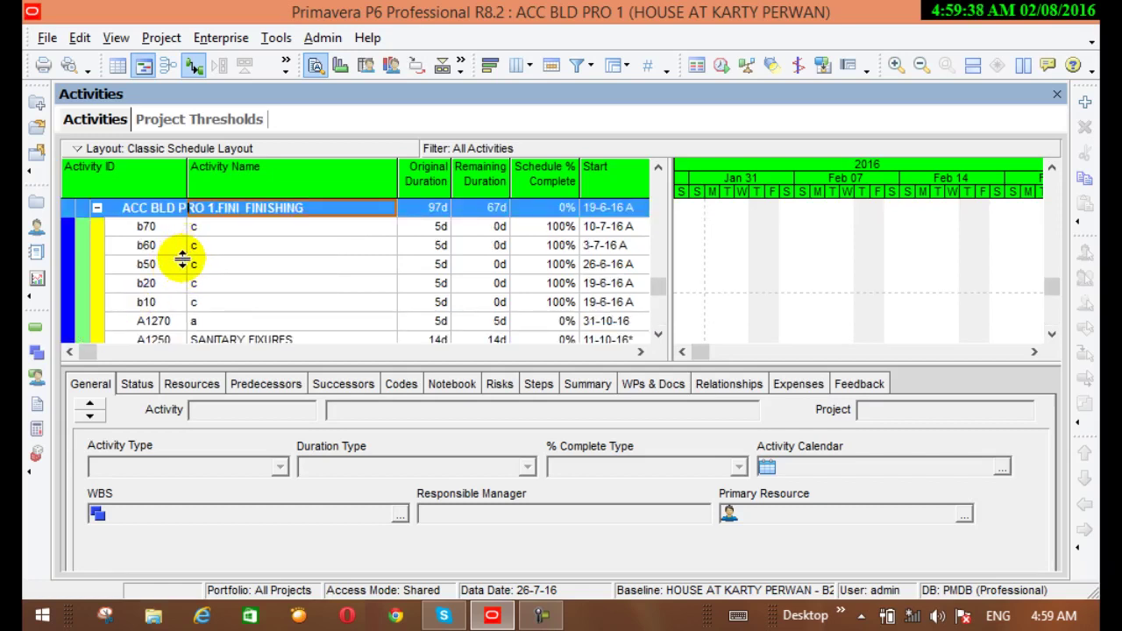
pyautogui.moveTo(192, 253); pyautogui.dragTo(221, 247)
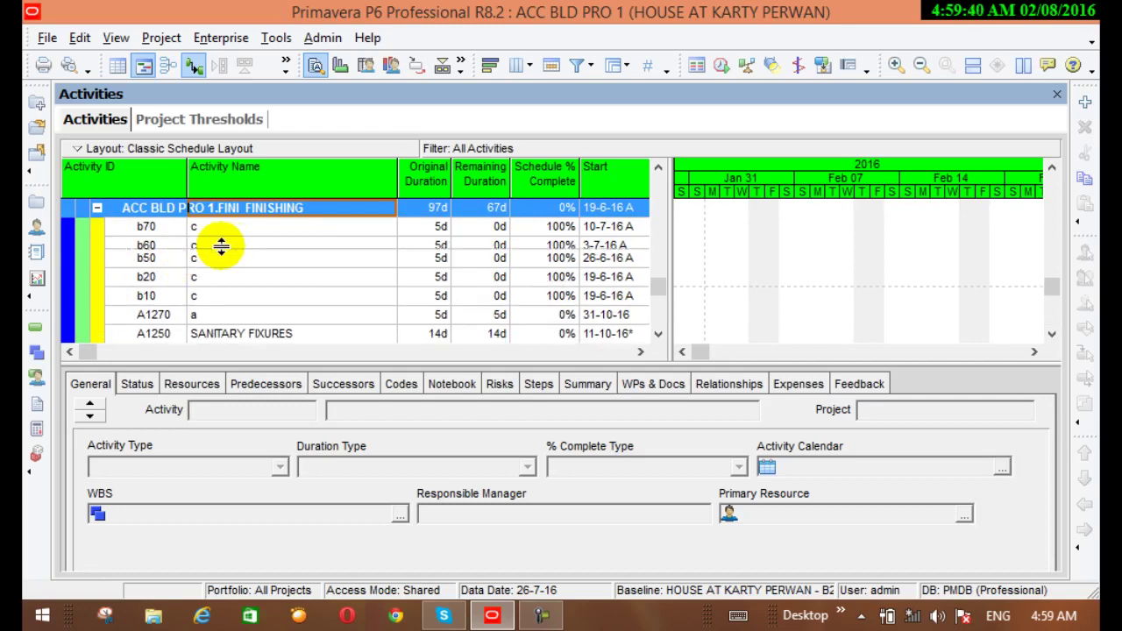
# Tick Title under Group By Options, apply, and scroll back up the activity list
pyautogui.click(620, 68)
pyautogui.click(638, 91)
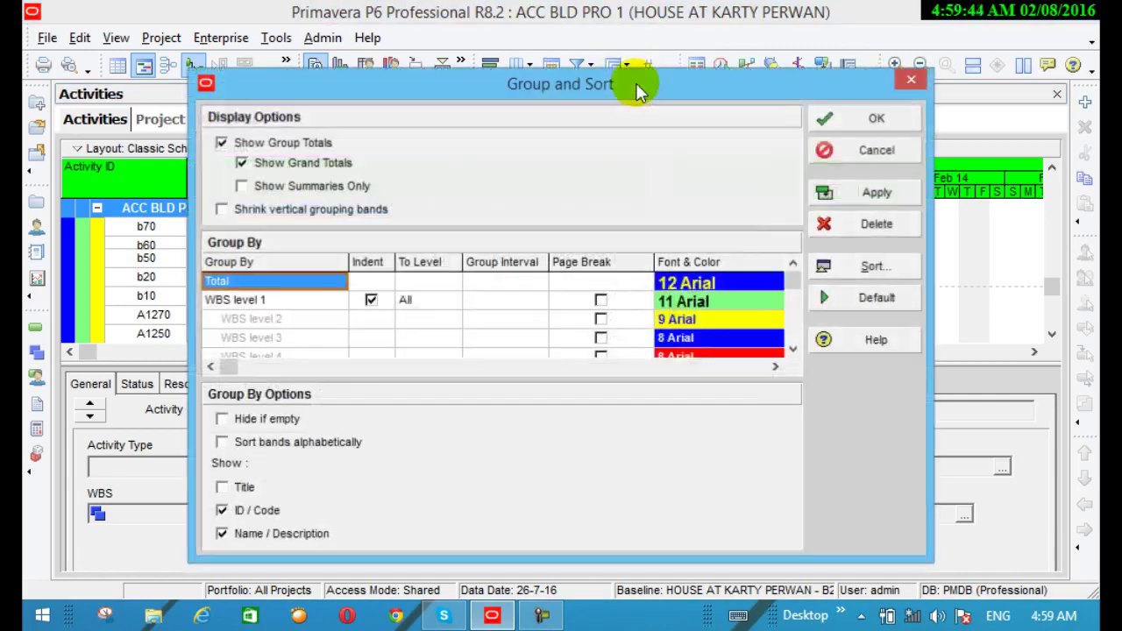
pyautogui.click(228, 489)
pyautogui.click(877, 193)
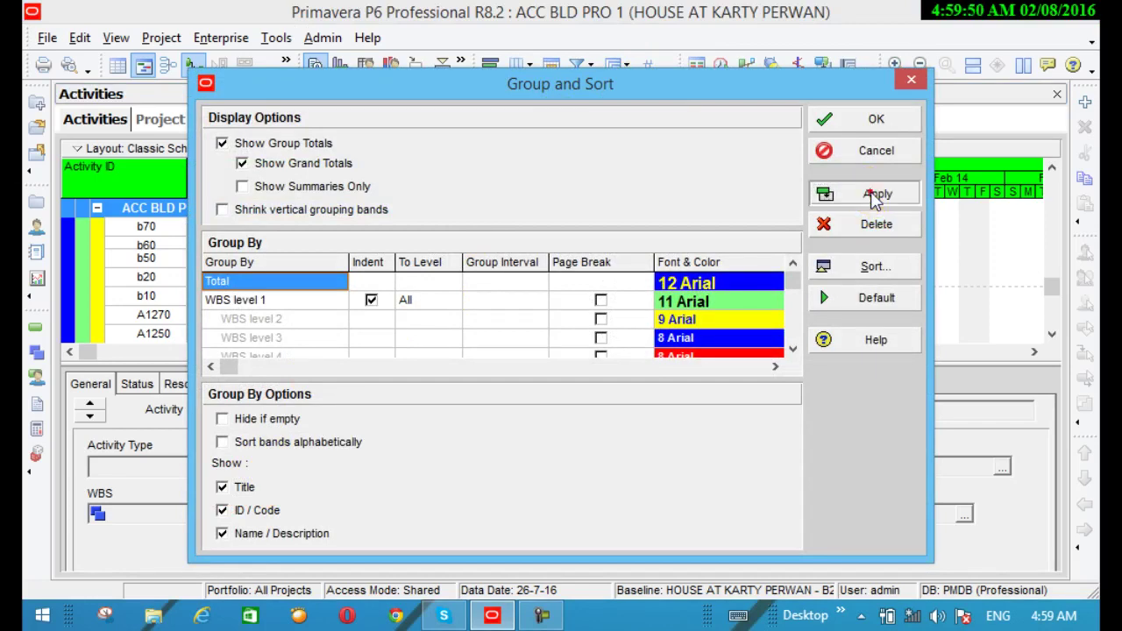
pyautogui.click(859, 126)
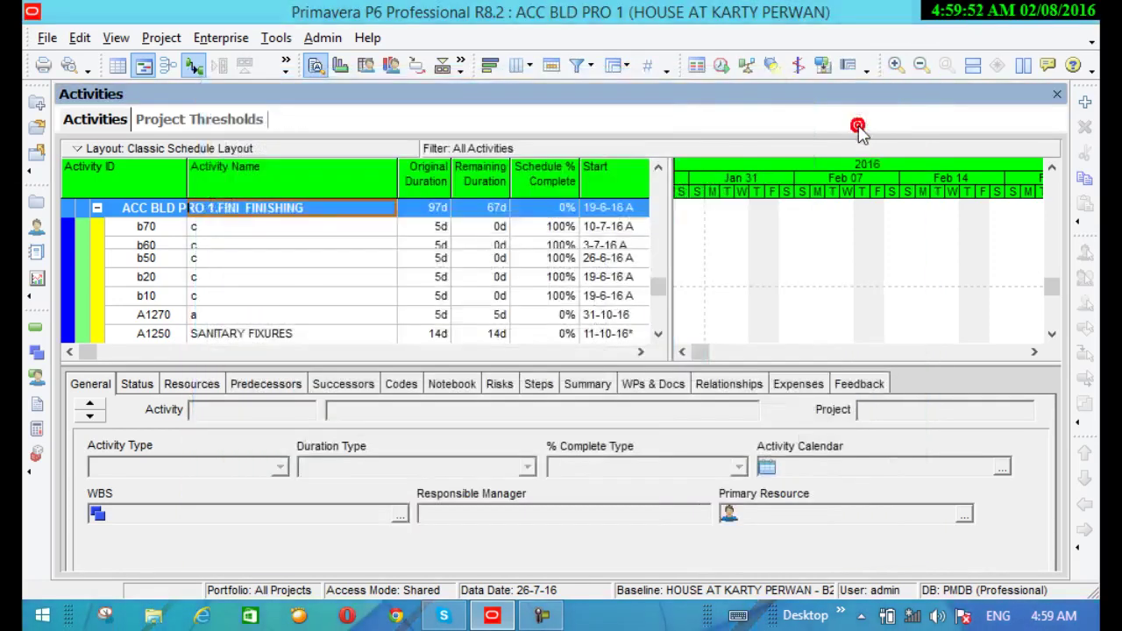
pyautogui.scroll(-1, 149, 250)
pyautogui.scroll(4, 149, 250)
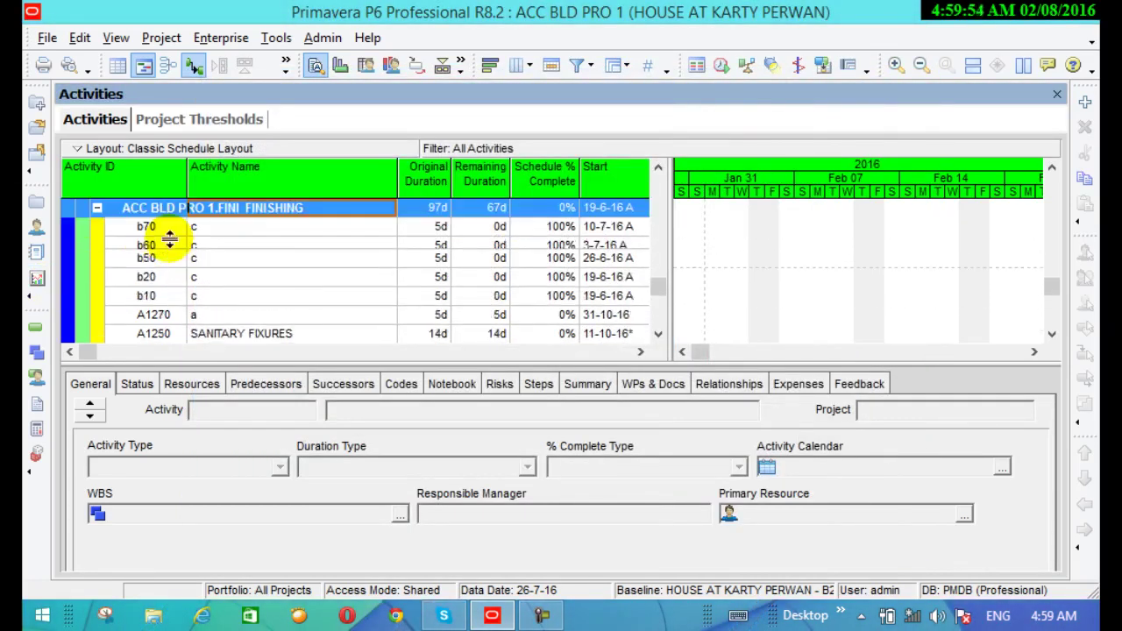
pyautogui.scroll(6, 184, 250)
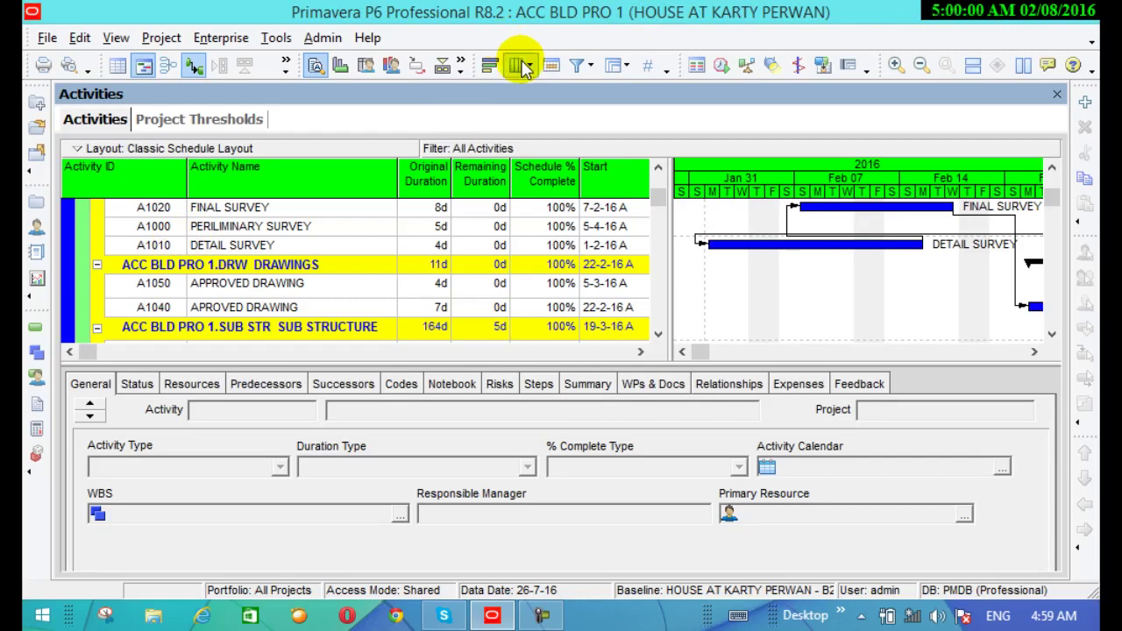
# Change the Budgeted Total Cost sort order from Descending to Ascending
pyautogui.click(628, 68)
pyautogui.click(624, 91)
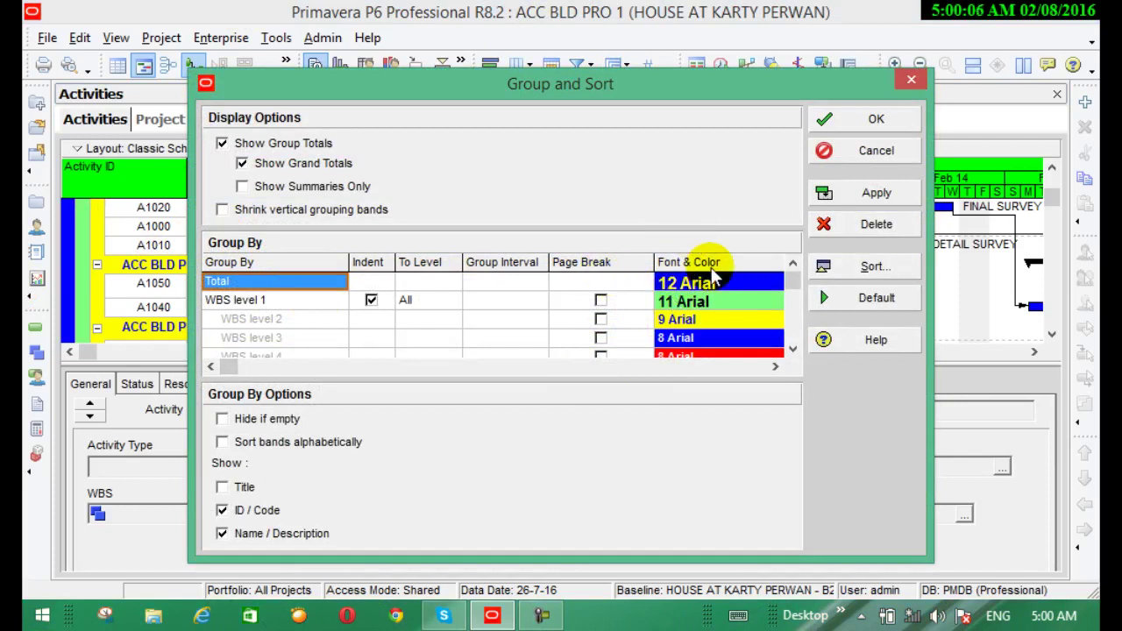
pyautogui.click(840, 269)
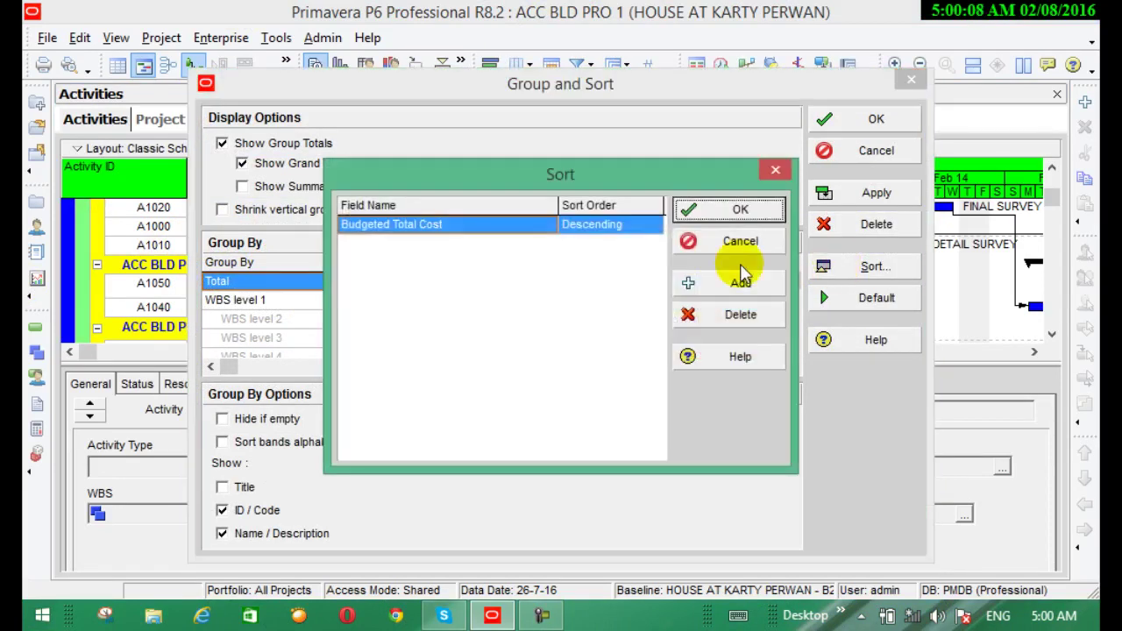
pyautogui.click(429, 229)
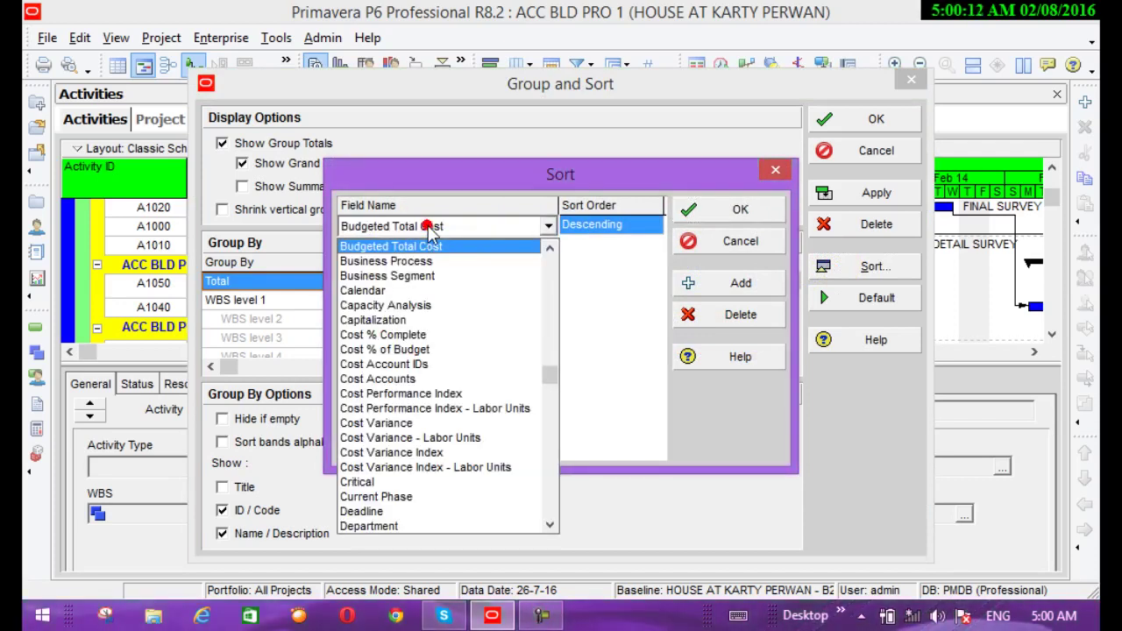
pyautogui.click(592, 235)
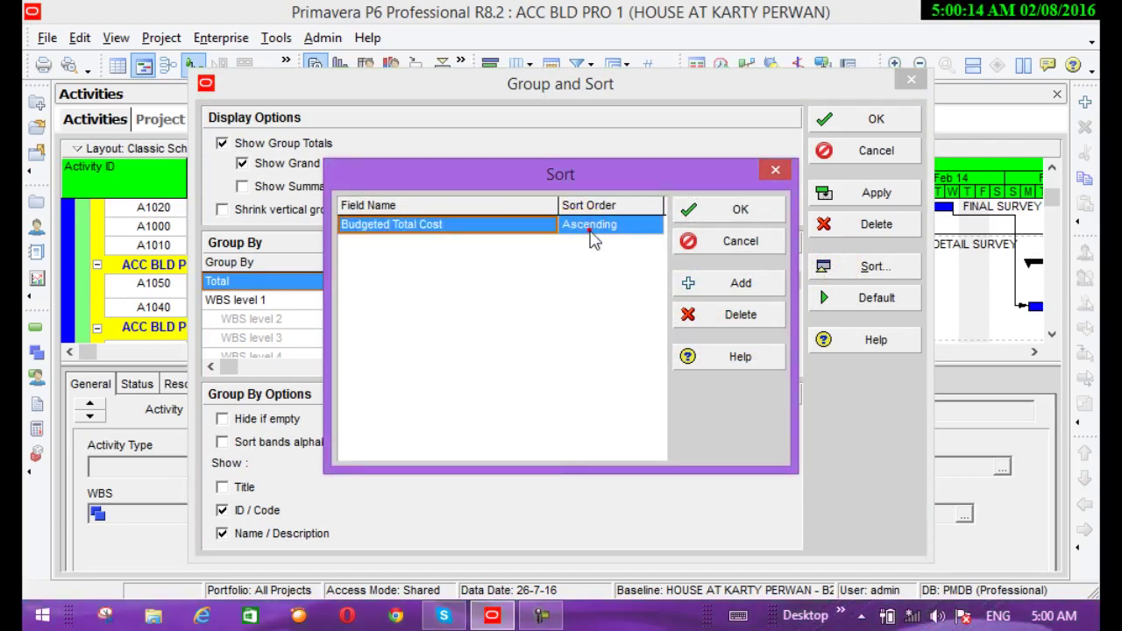
pyautogui.click(633, 226)
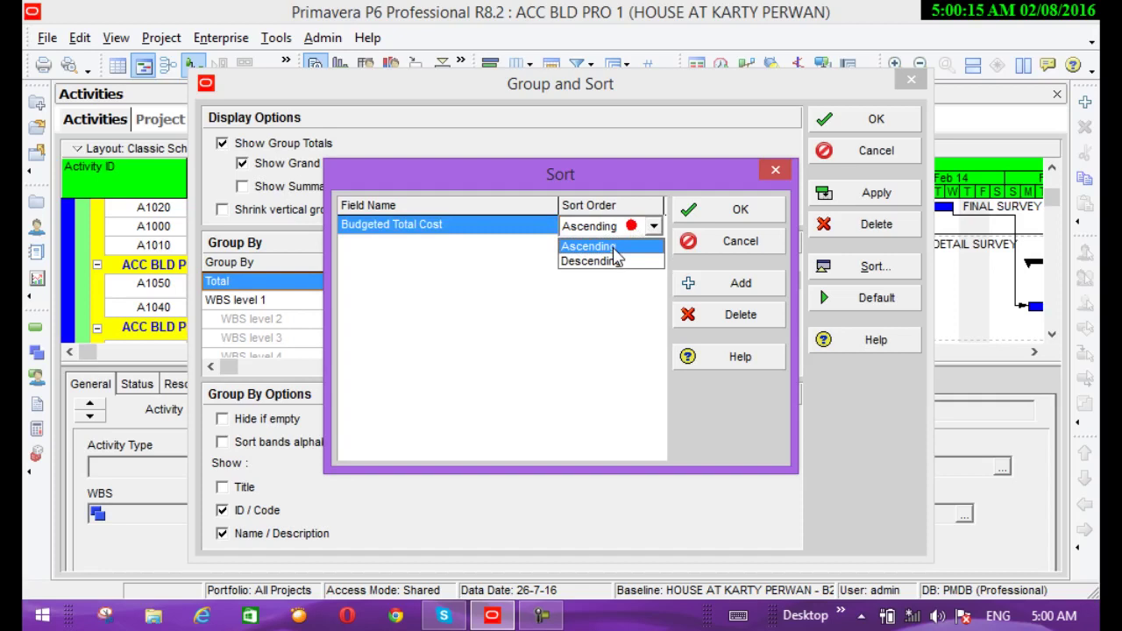
pyautogui.click(589, 246)
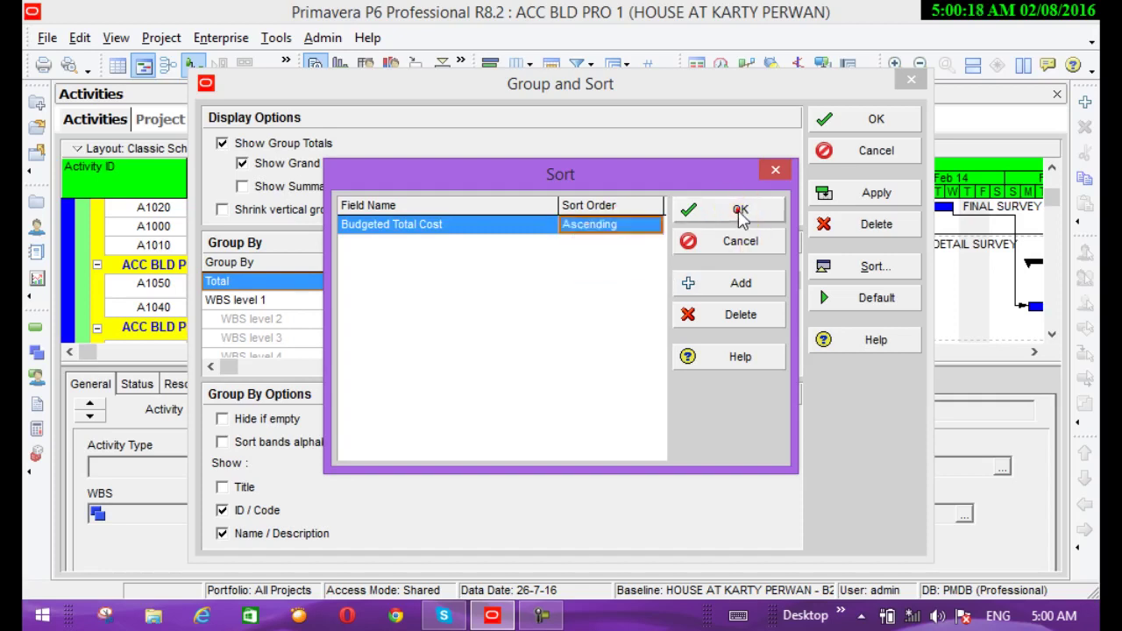
pyautogui.click(739, 212)
pyautogui.click(249, 304)
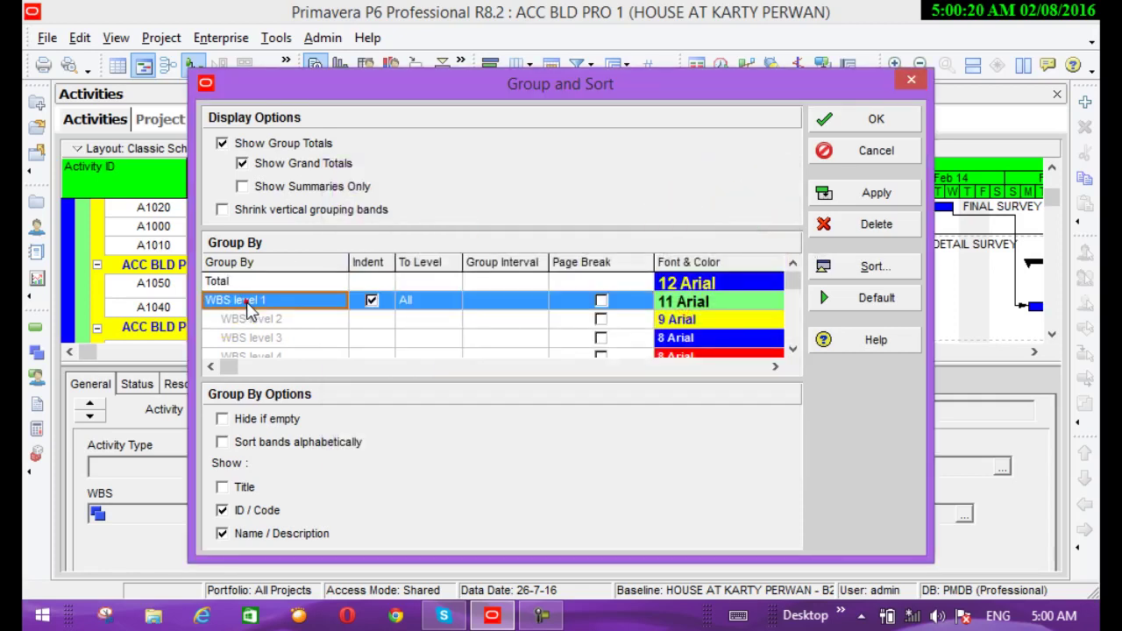
# Set the Total row's Group By field and apply, listing SURVEY activities A1010, A1000, A1020
pyautogui.click(266, 282)
pyautogui.click(268, 285)
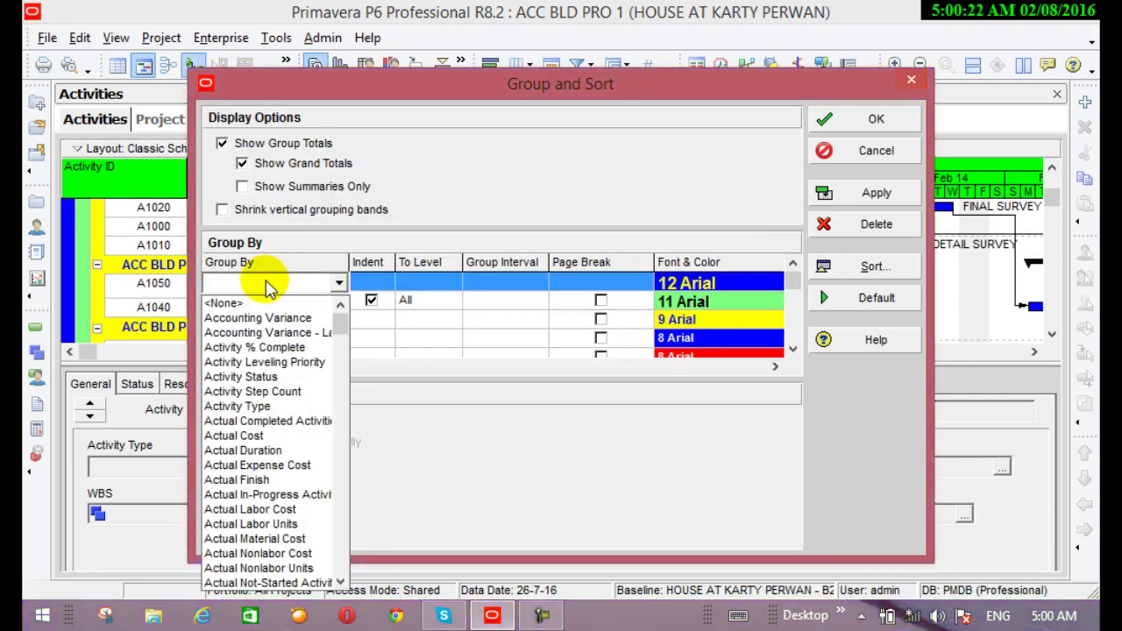
pyautogui.press('w')
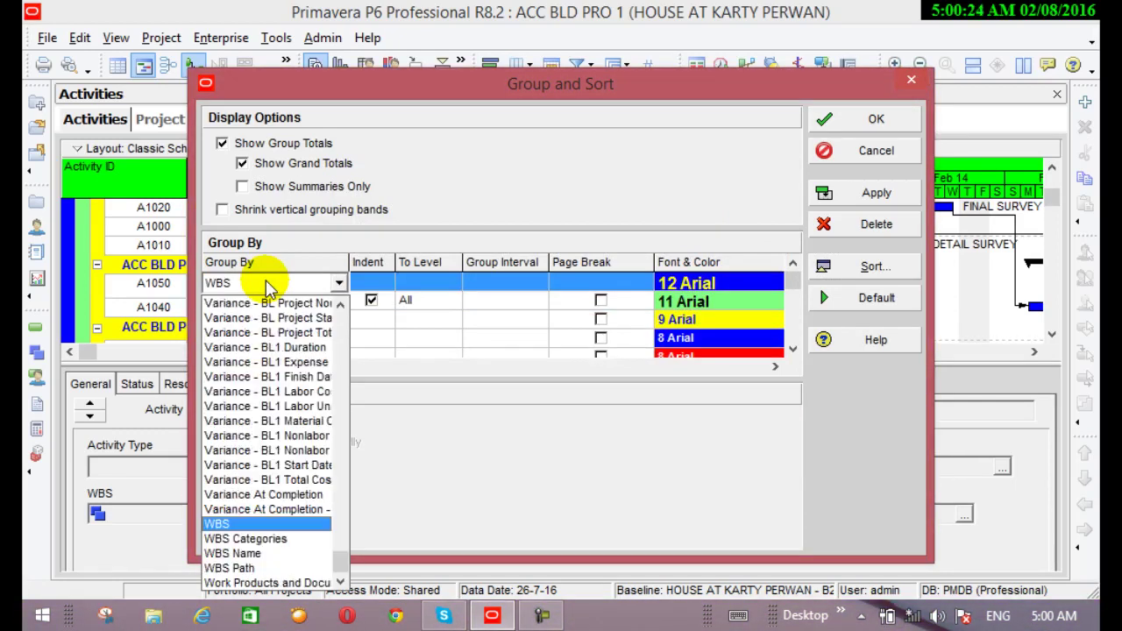
pyautogui.click(243, 566)
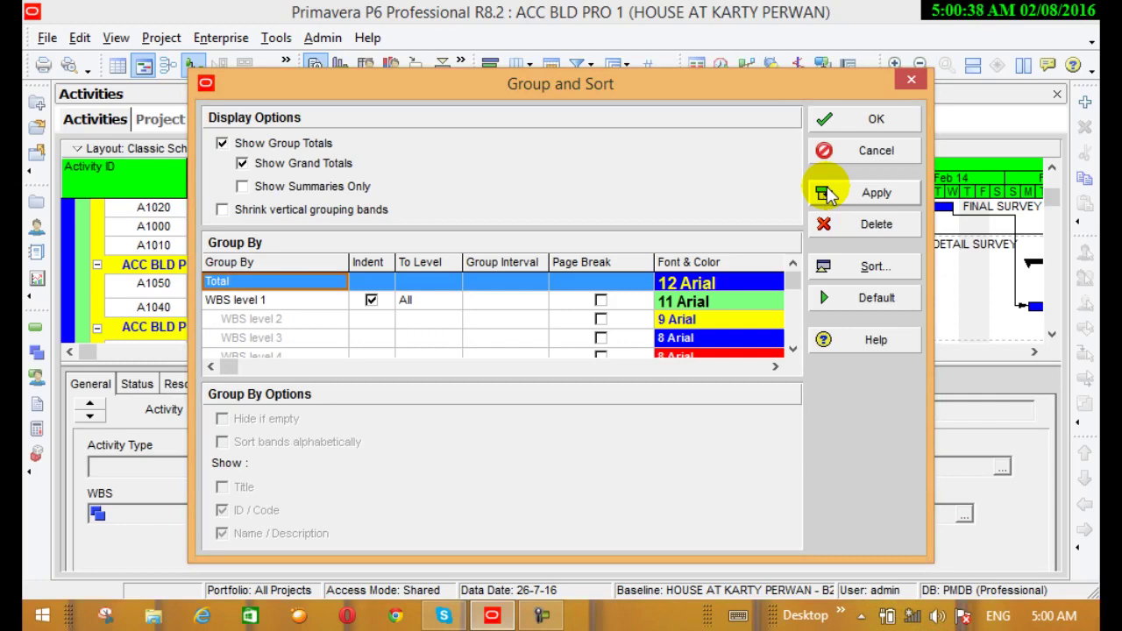
pyautogui.click(829, 194)
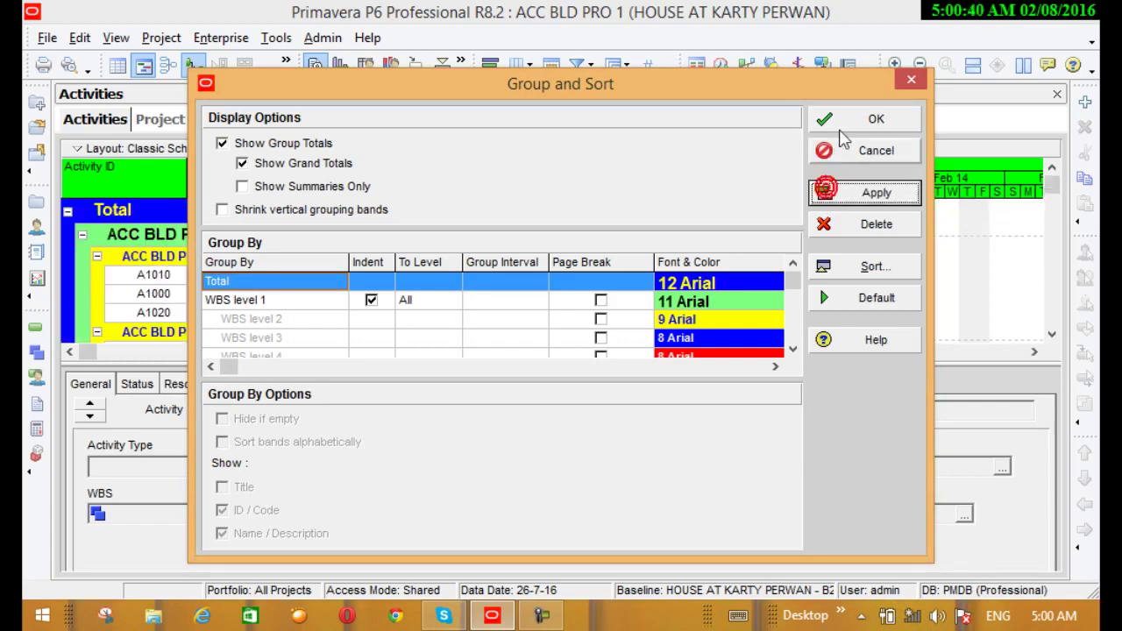
pyautogui.click(831, 119)
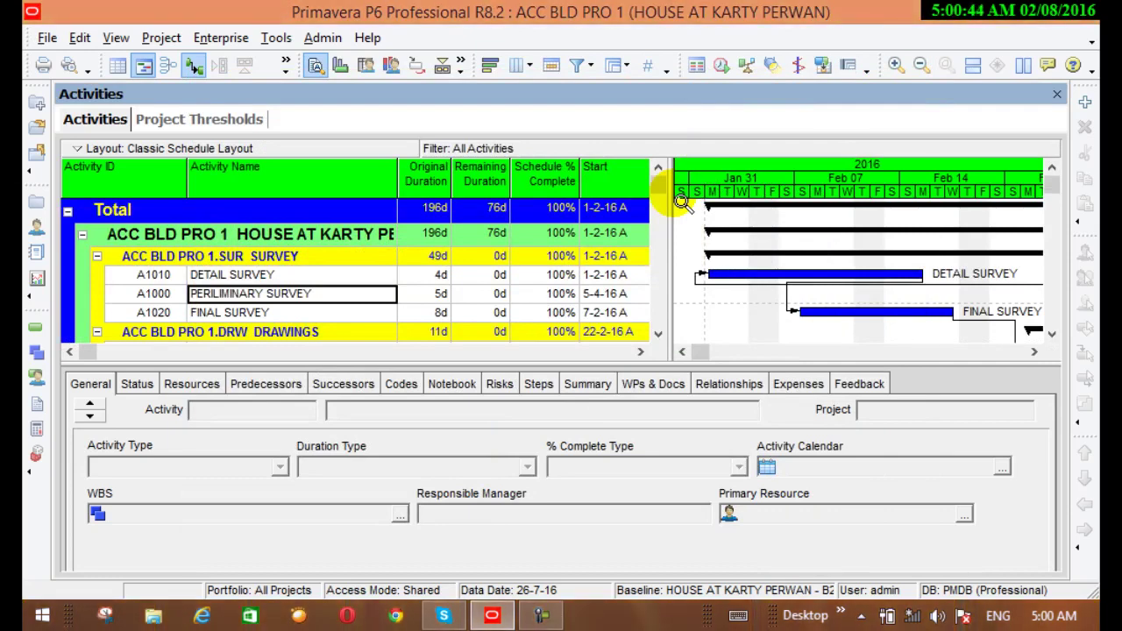
pyautogui.scroll(-1, 215, 253)
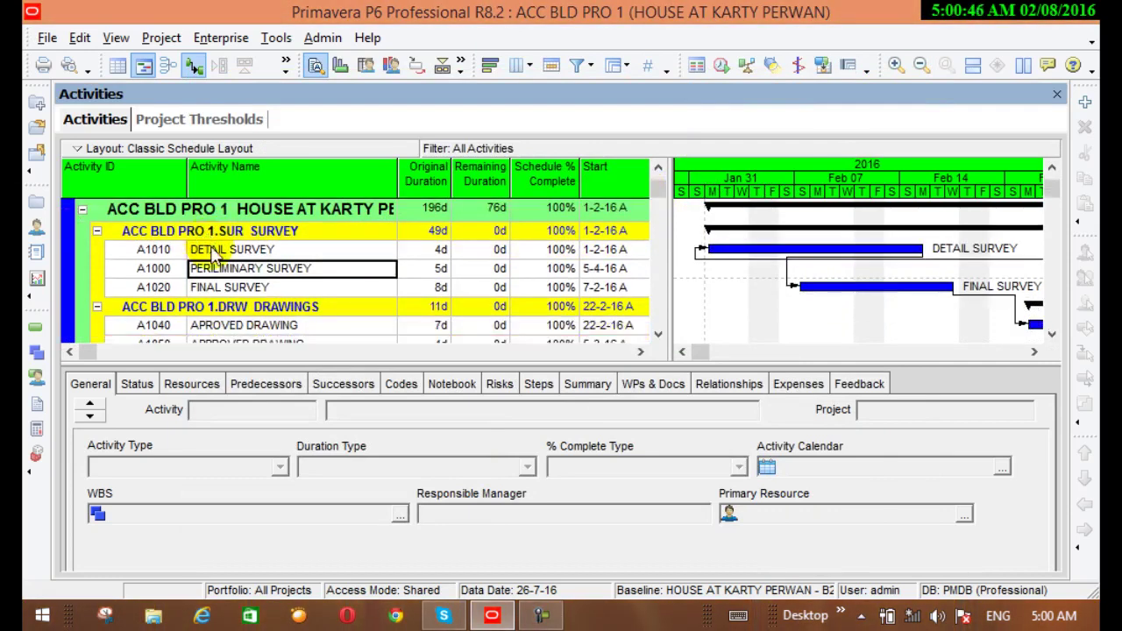
pyautogui.scroll(-3, 227, 301)
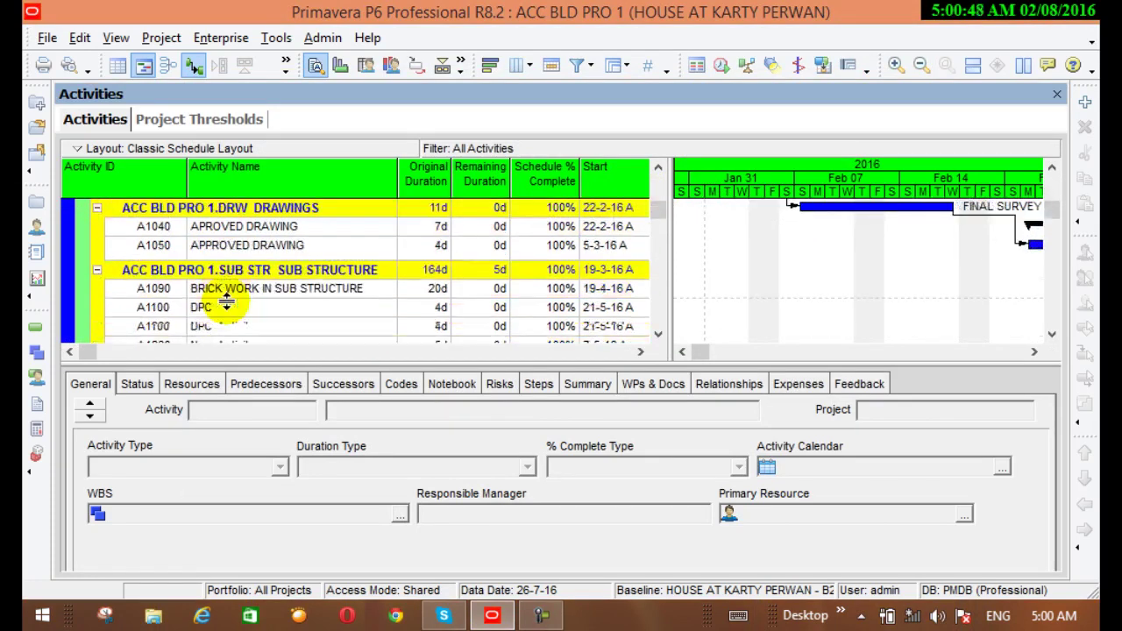
pyautogui.scroll(3, 229, 301)
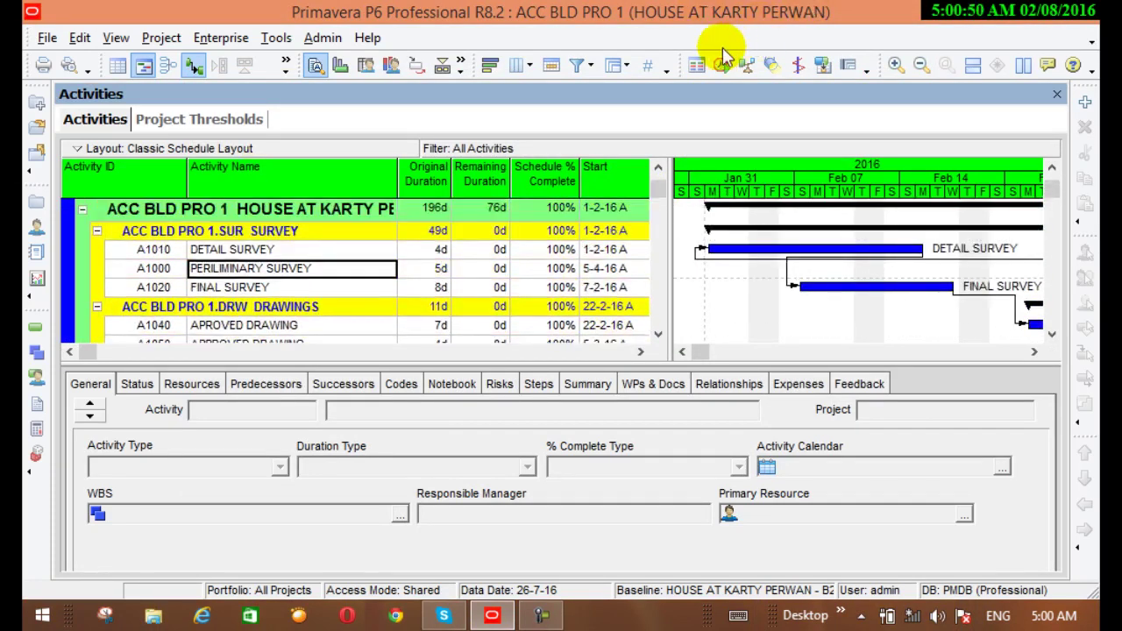
# In Group and Sort, set the Total grouping band's background colour to black
pyautogui.click(619, 66)
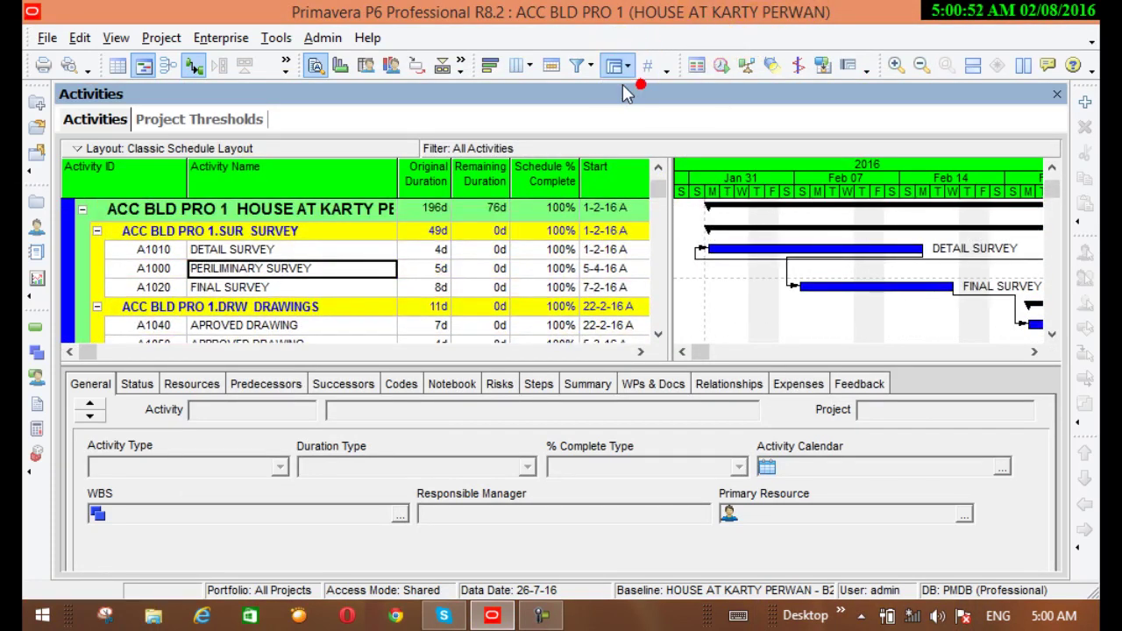
pyautogui.click(582, 102)
pyautogui.moveTo(571, 85); pyautogui.dragTo(747, 150)
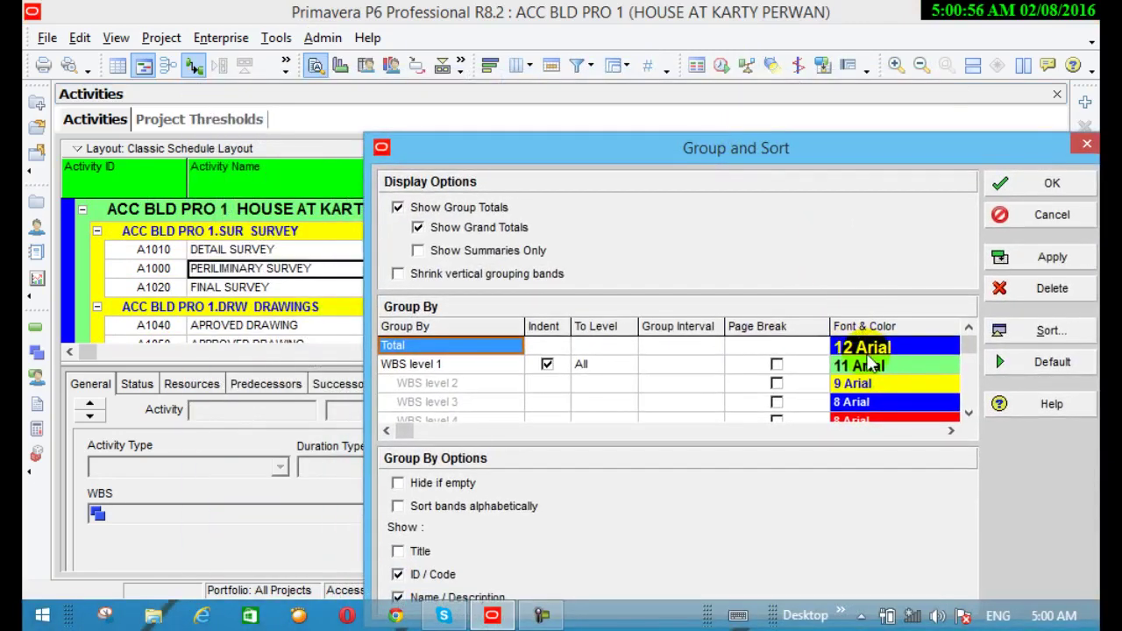
pyautogui.click(864, 349)
pyautogui.click(865, 350)
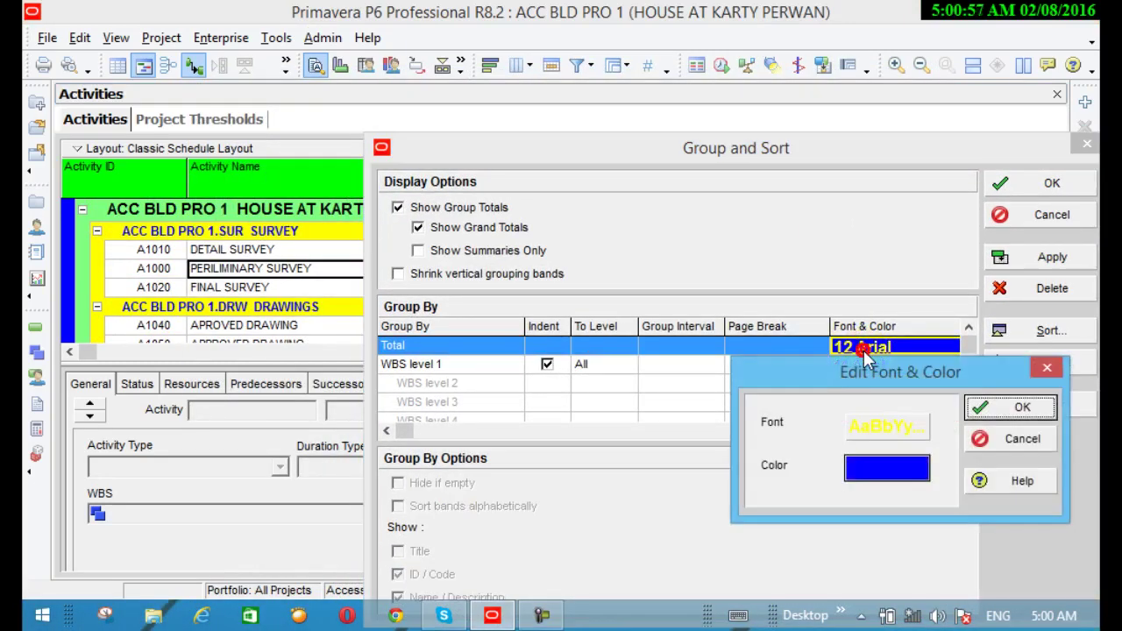
pyautogui.click(923, 467)
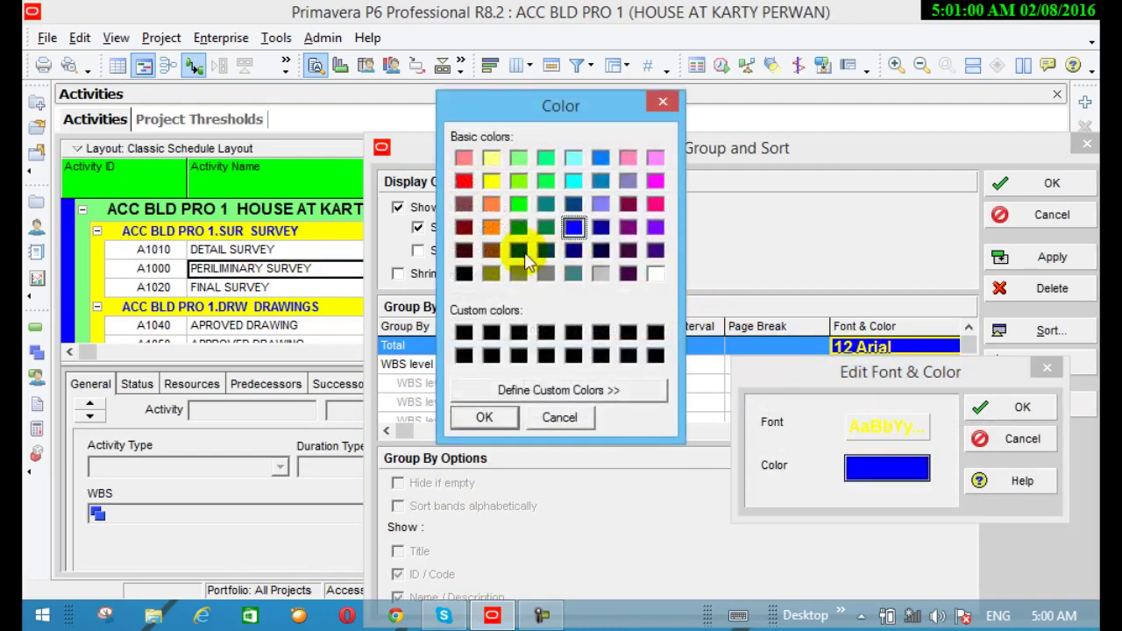
pyautogui.click(484, 418)
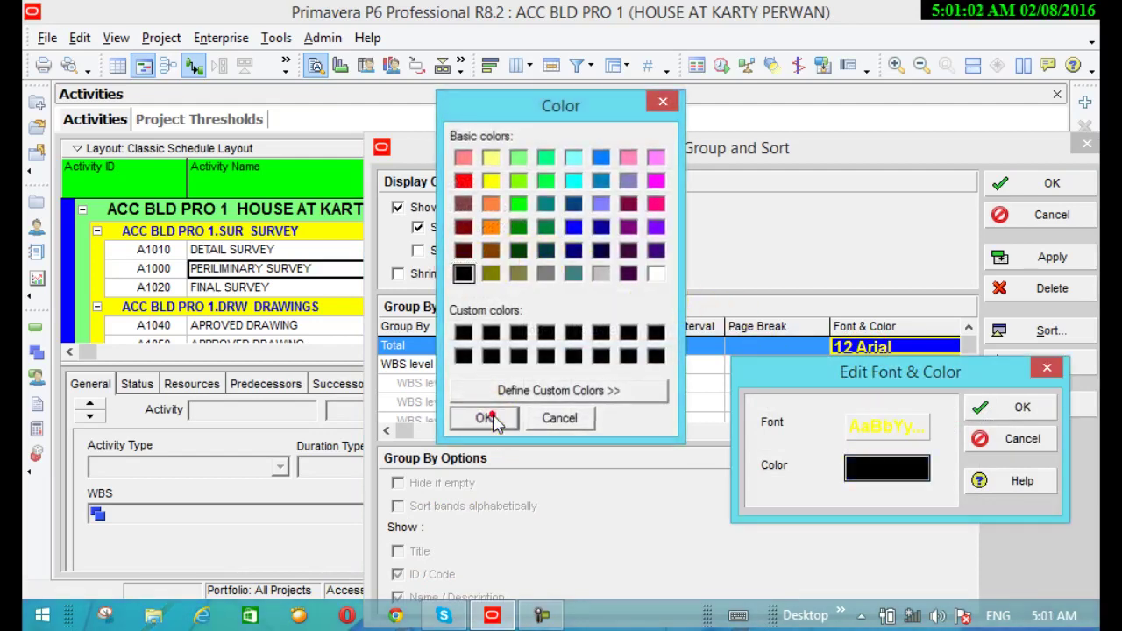
# Give the Total band white 12 Arial Black text and apply the styling
pyautogui.click(865, 423)
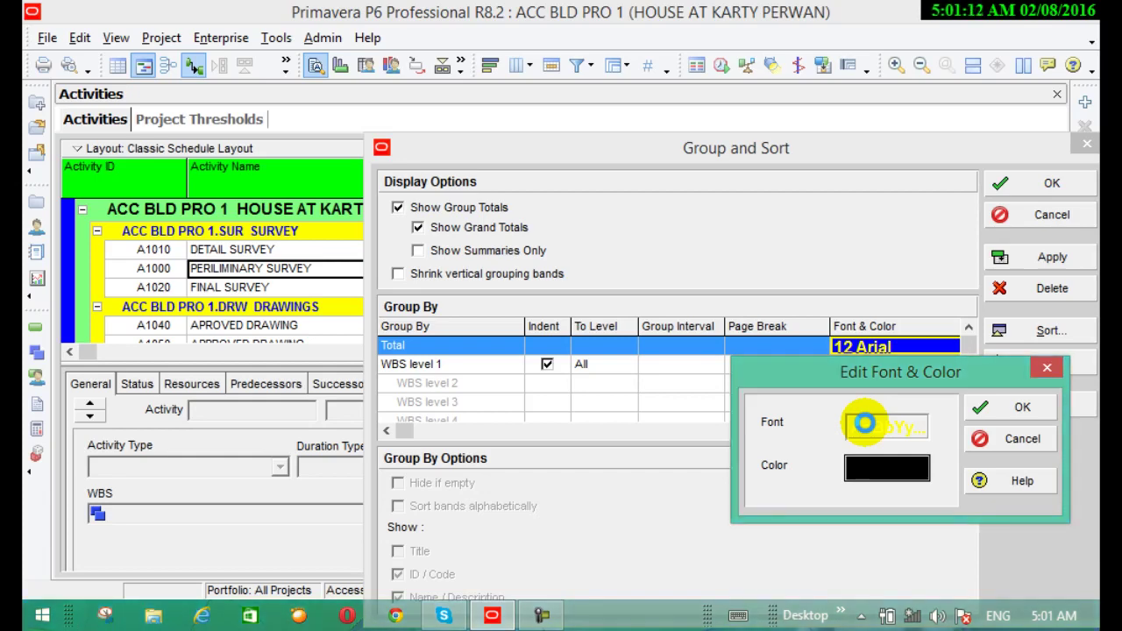
pyautogui.click(868, 430)
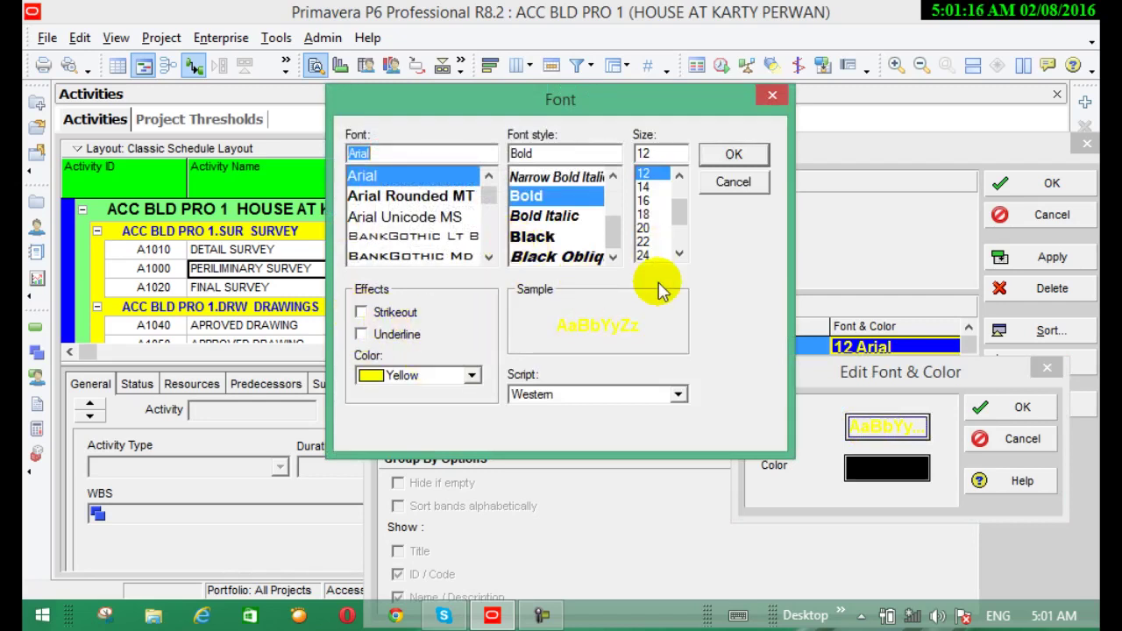
pyautogui.click(679, 396)
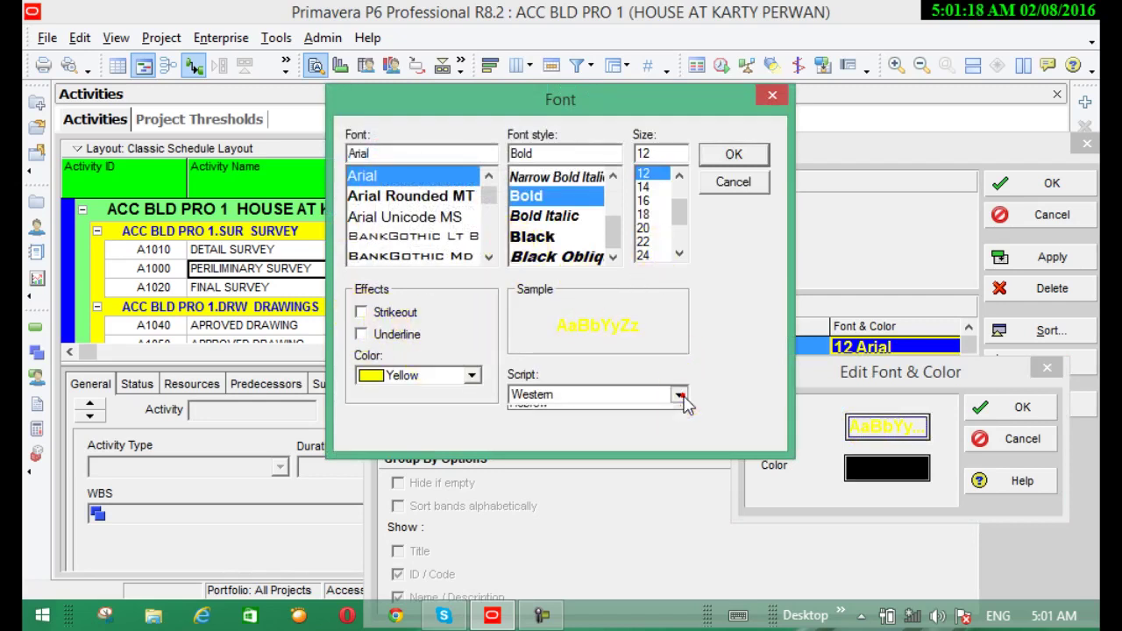
pyautogui.click(681, 398)
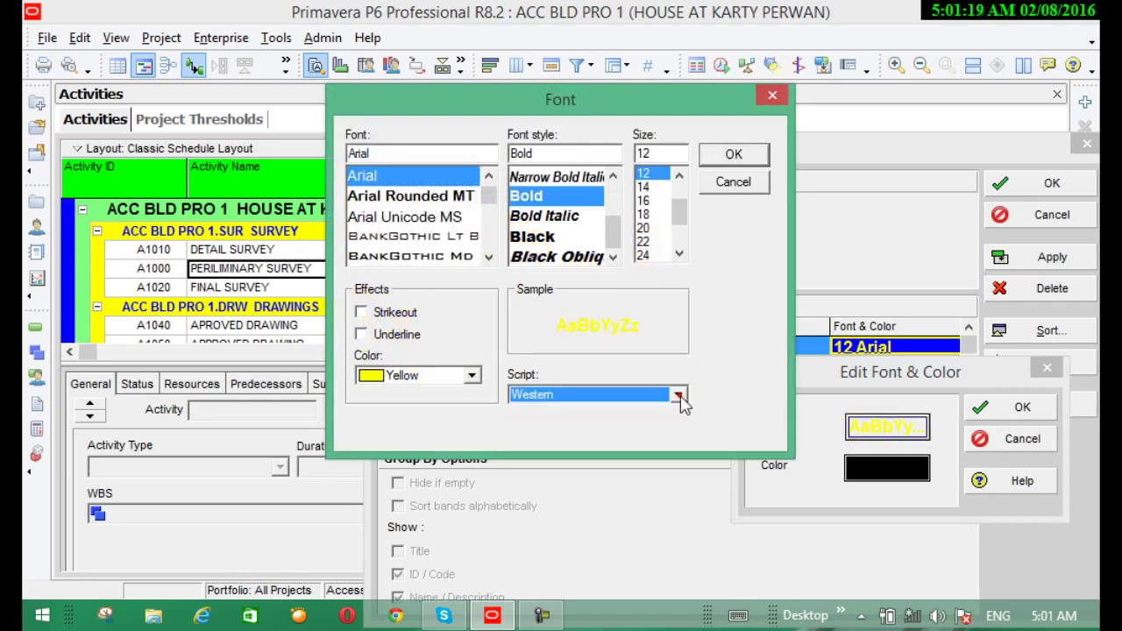
pyautogui.click(471, 375)
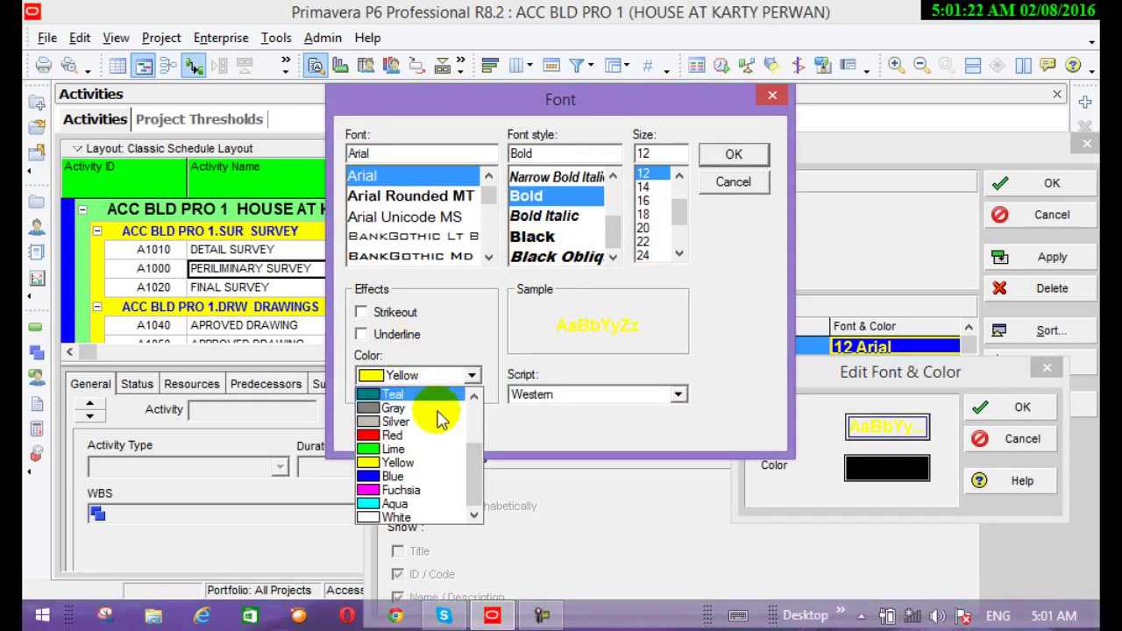
pyautogui.click(371, 517)
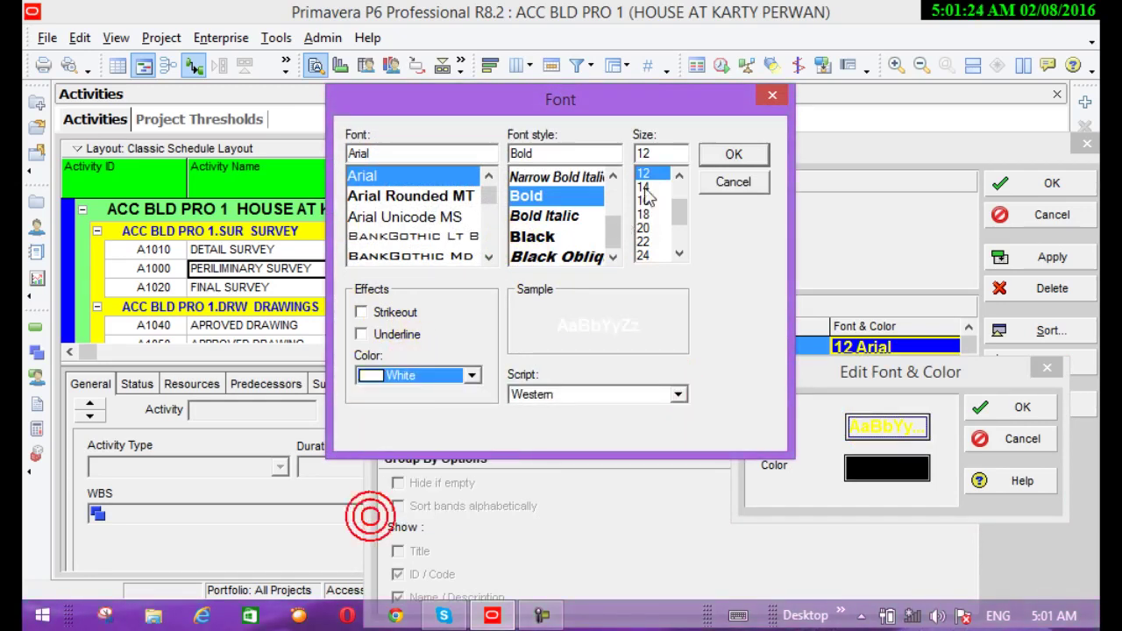
pyautogui.click(548, 236)
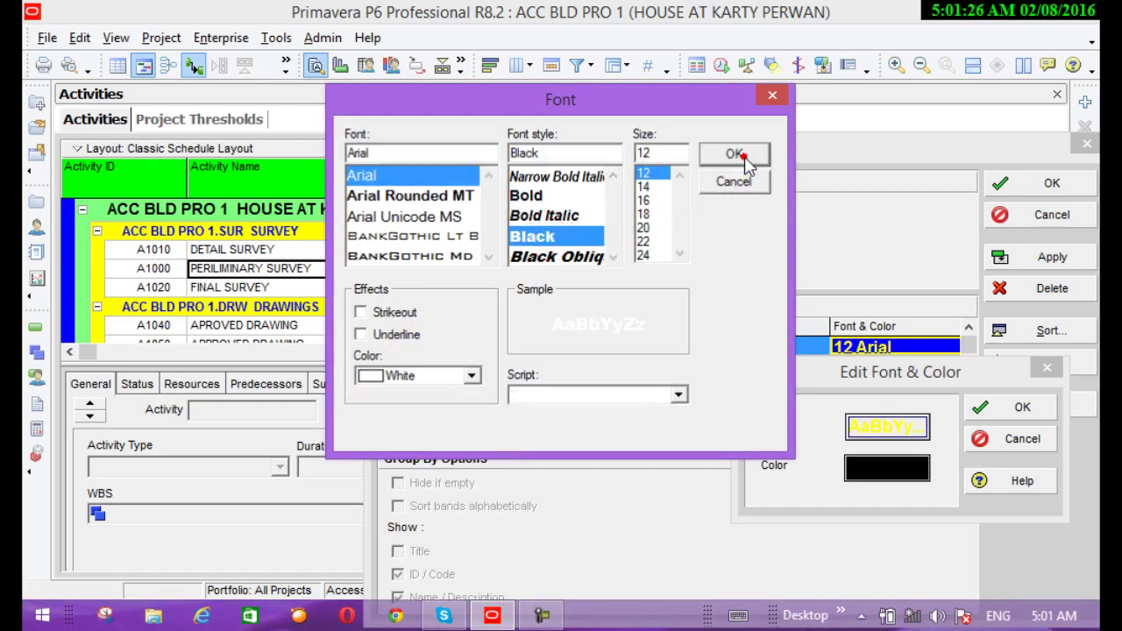
pyautogui.click(746, 162)
pyautogui.click(991, 417)
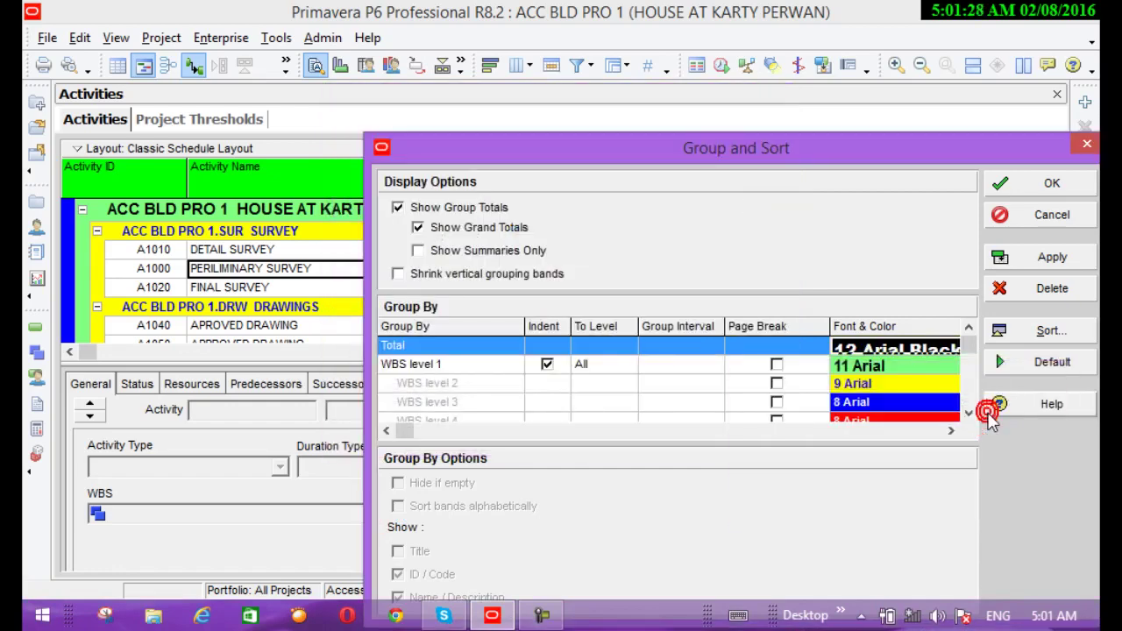
pyautogui.click(1026, 261)
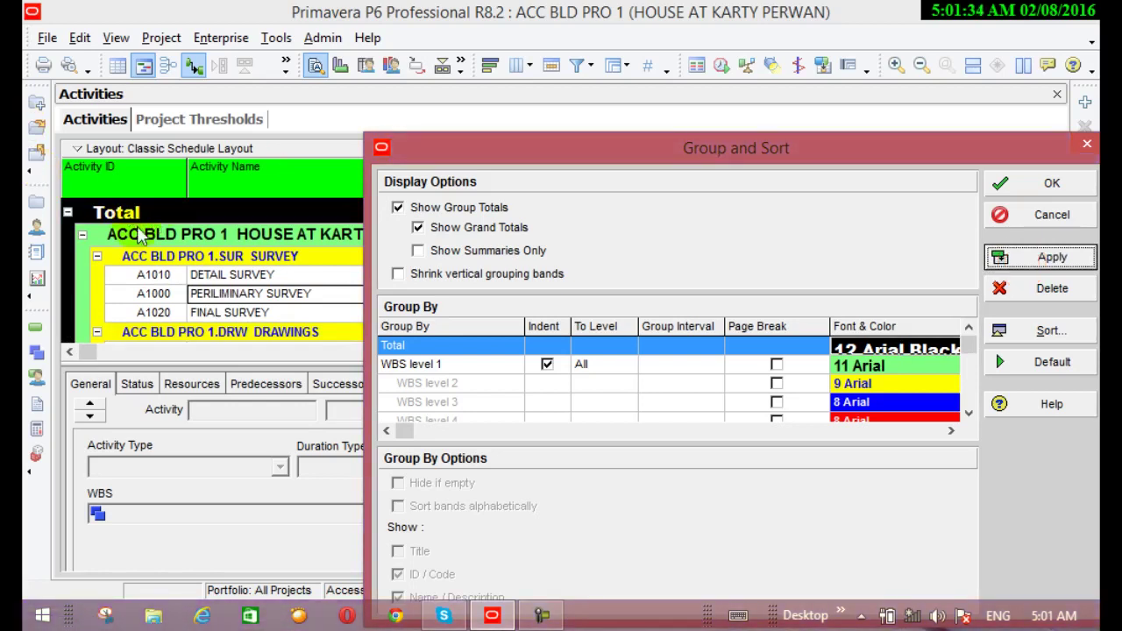
# Change the WBS level 1 band colour from light green to red and apply it
pyautogui.click(908, 368)
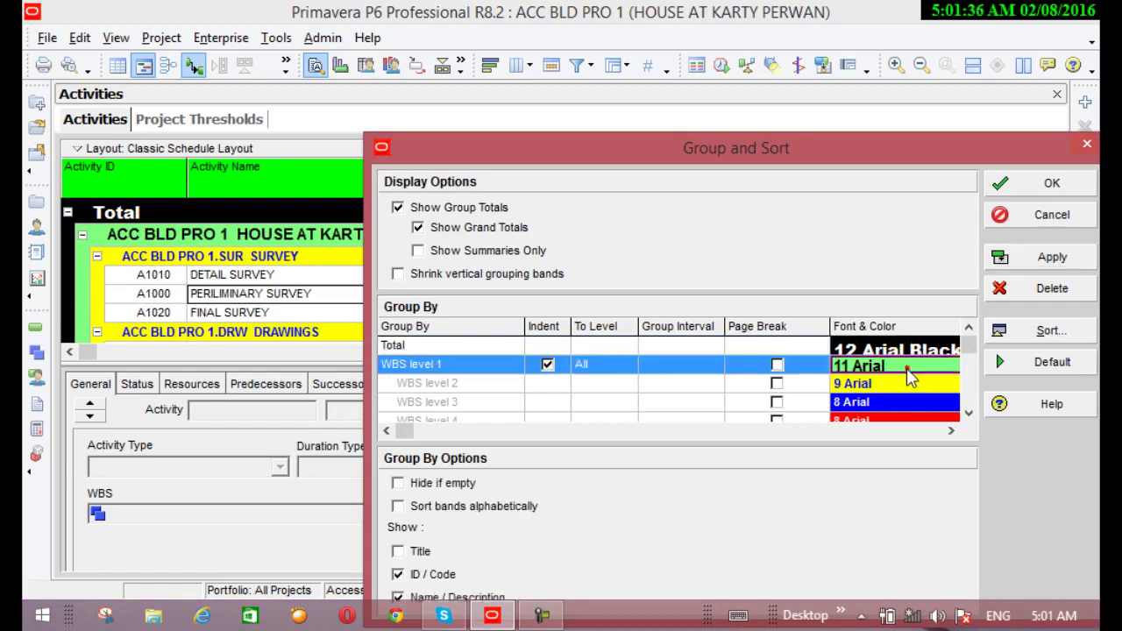
pyautogui.click(908, 370)
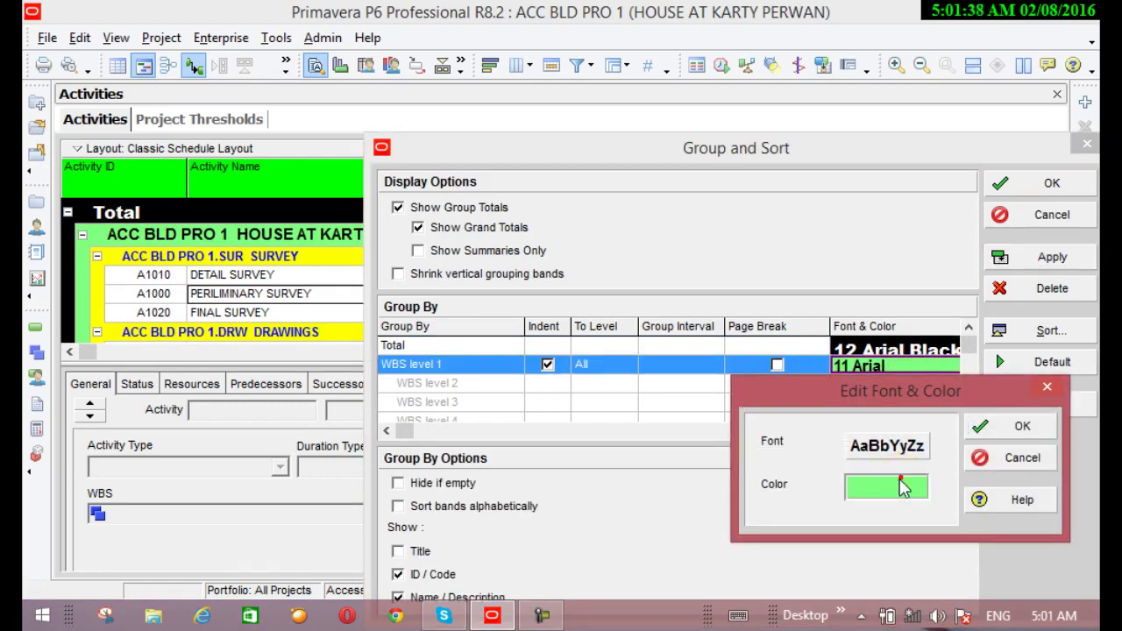
pyautogui.click(903, 488)
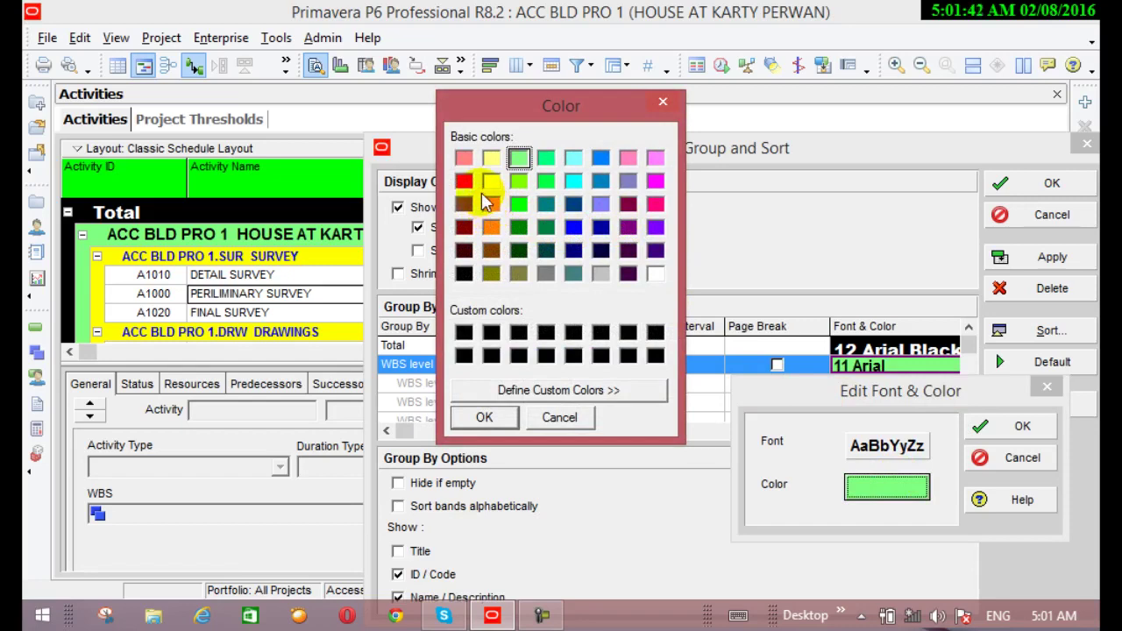
pyautogui.click(464, 181)
pyautogui.click(484, 418)
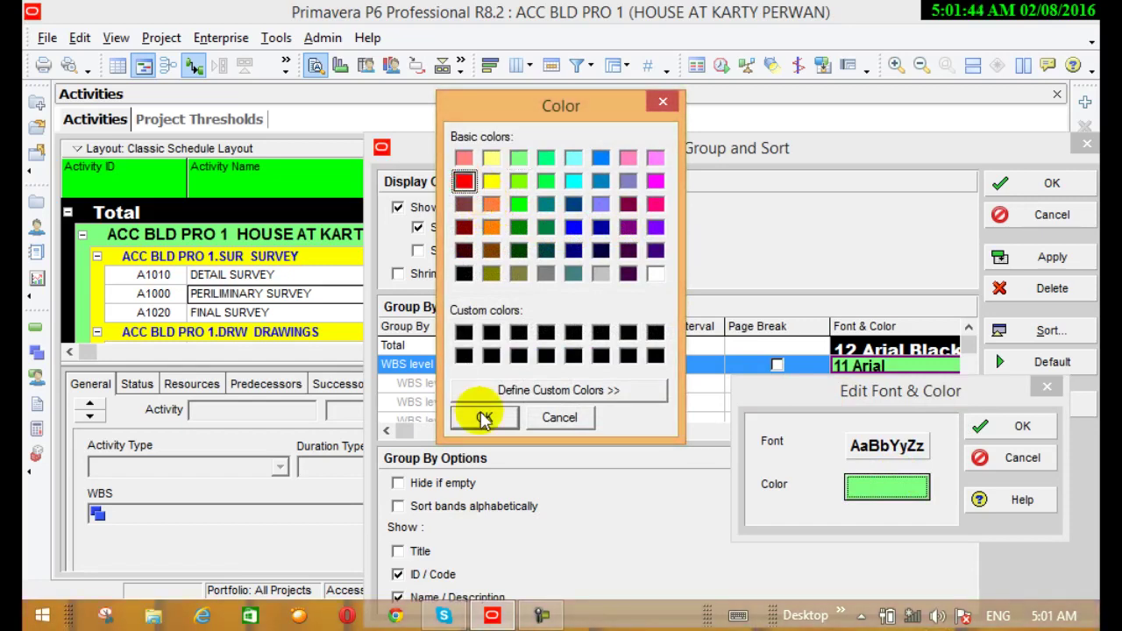
pyautogui.click(1010, 427)
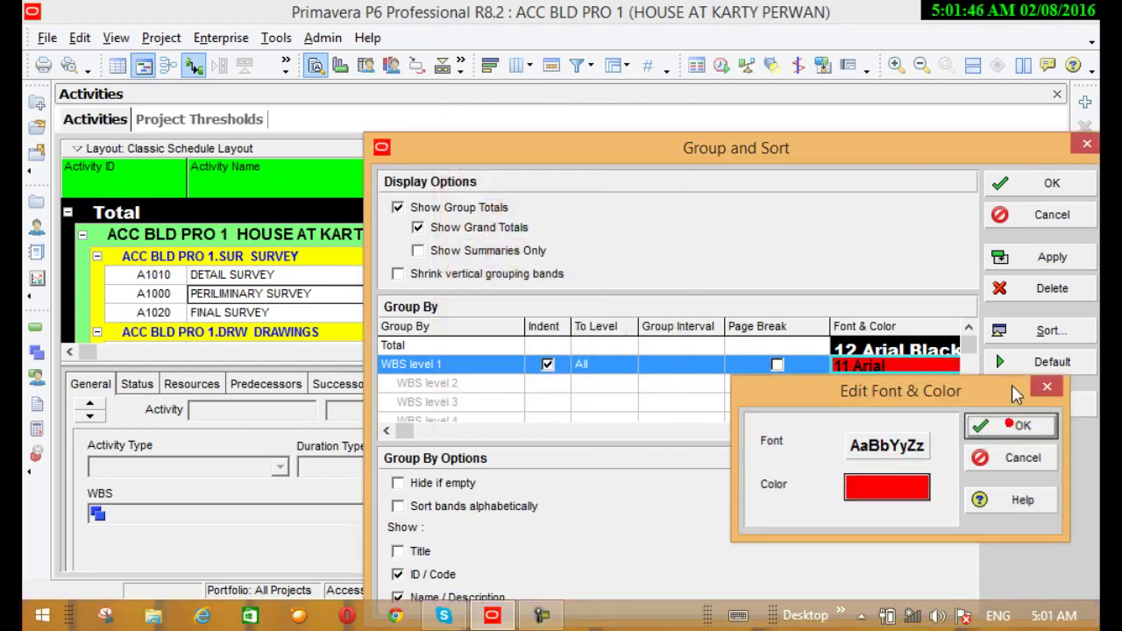
pyautogui.click(1037, 257)
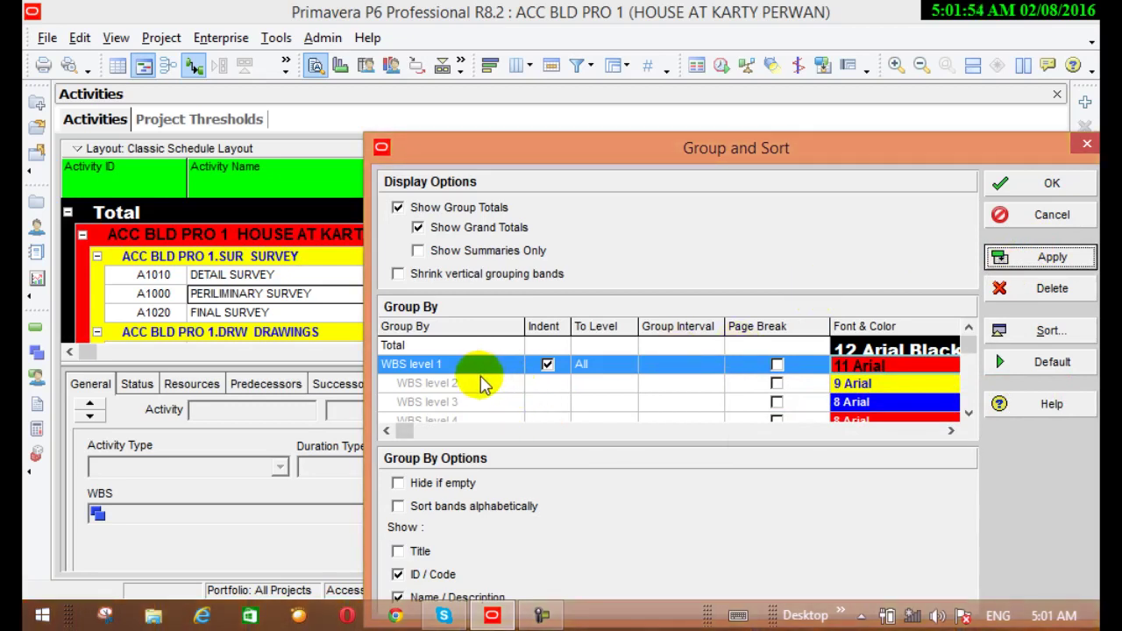
# Select the WBS level 2 grouping level and review the grouping list
pyautogui.click(443, 386)
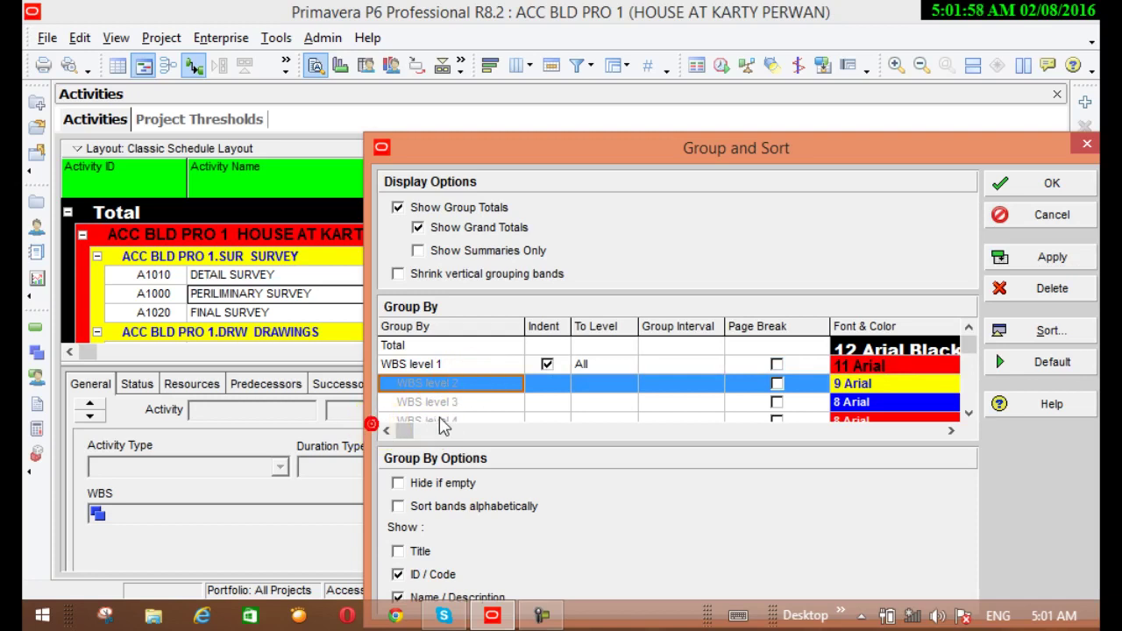
pyautogui.scroll(-1, 544, 369)
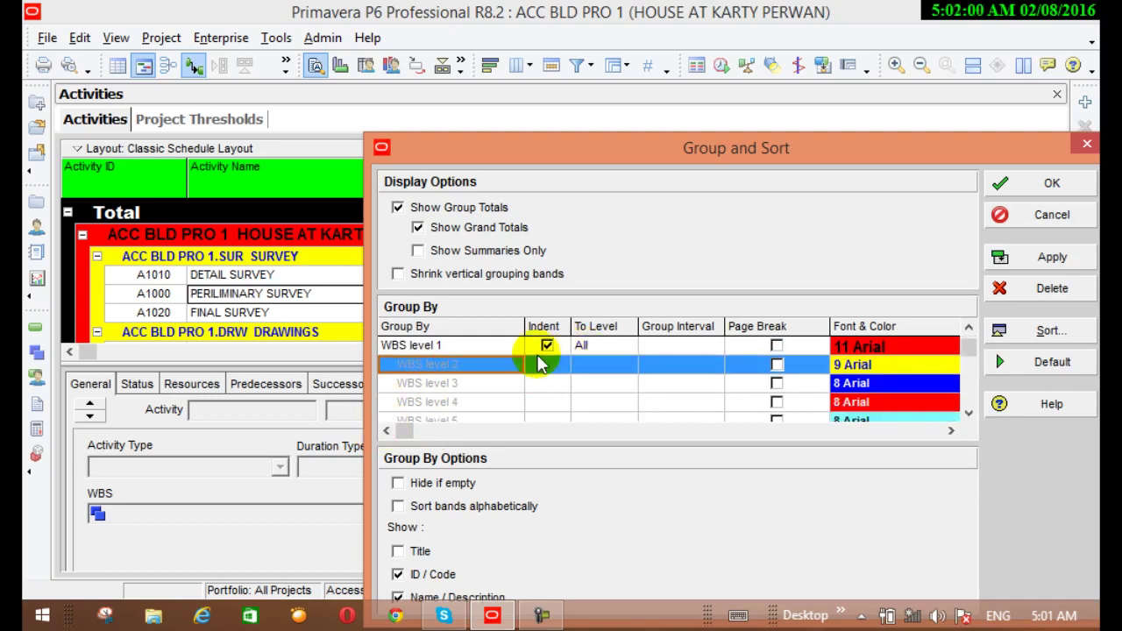
pyautogui.scroll(-4, 478, 376)
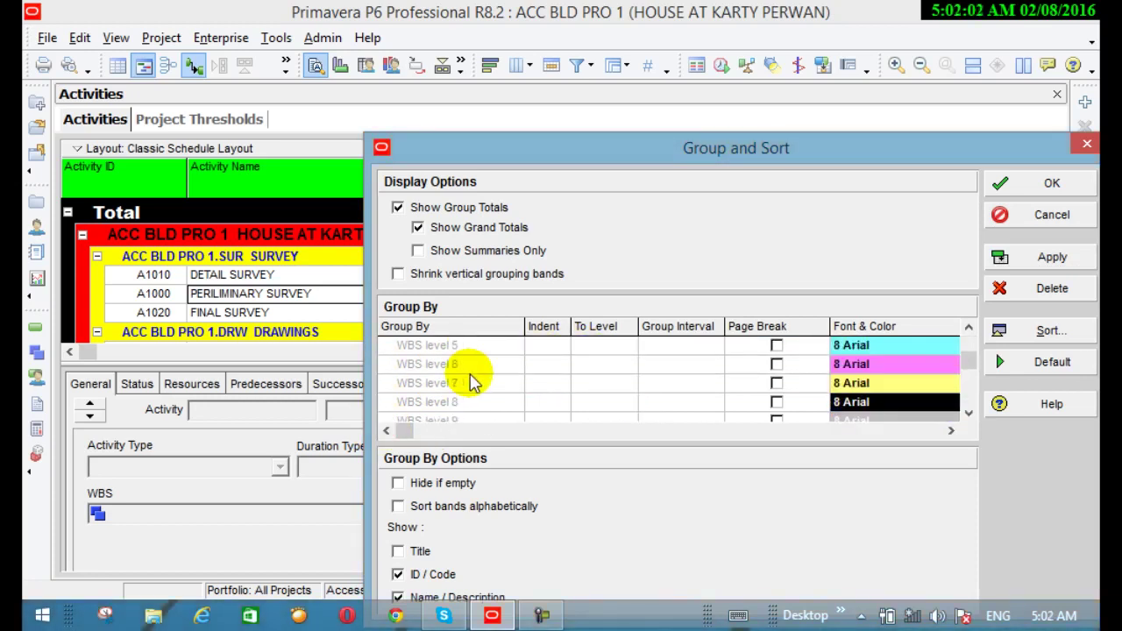
pyautogui.scroll(5, 474, 383)
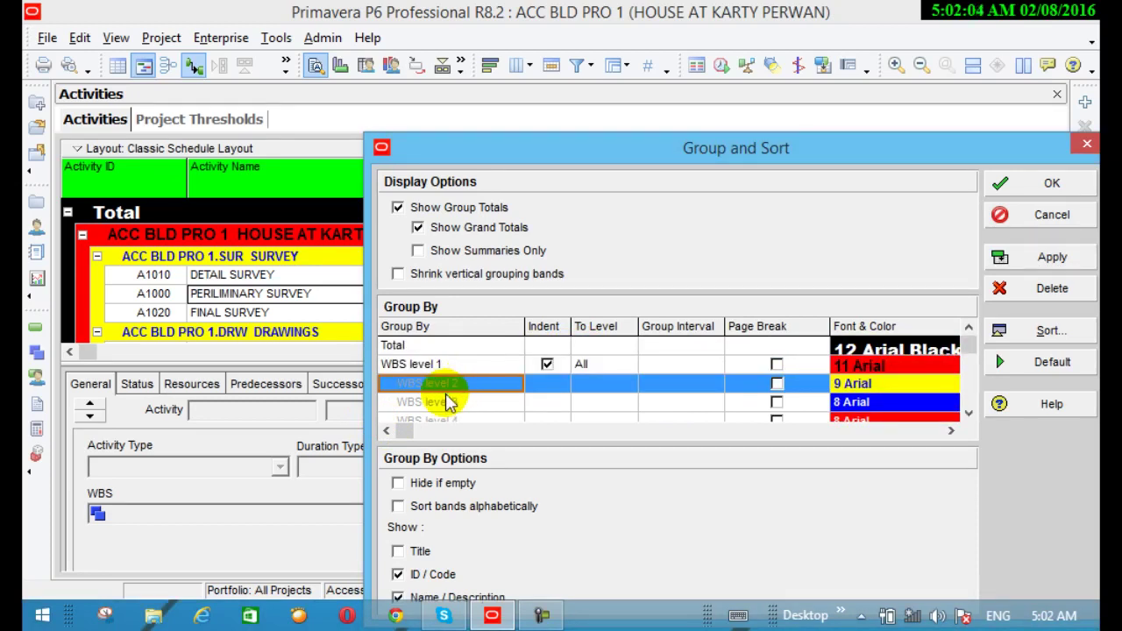
# Change the first grouping level's Group By field from WBS to Release
pyautogui.click(445, 364)
pyautogui.click(443, 365)
pyautogui.scroll(-1, 452, 369)
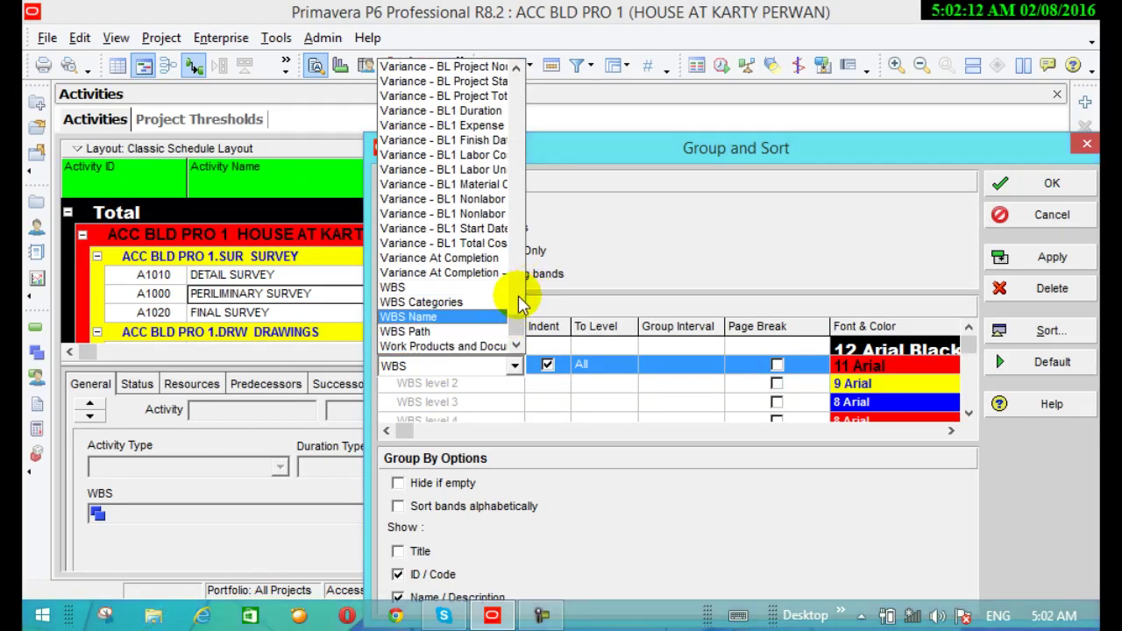
pyautogui.moveTo(515, 324); pyautogui.dragTo(523, 301)
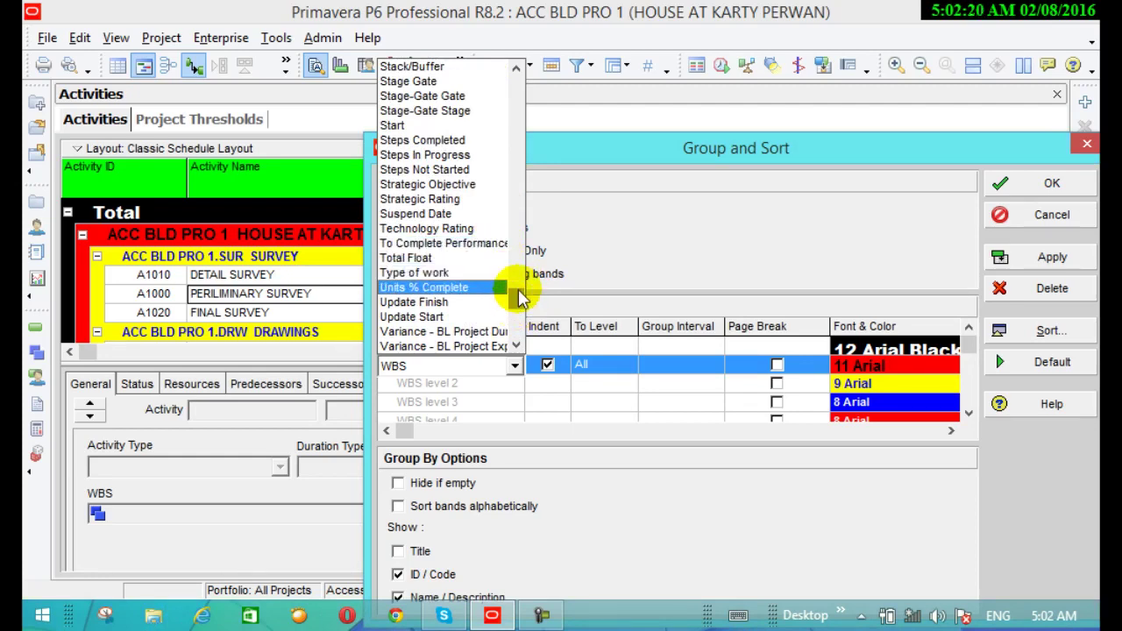
pyautogui.moveTo(519, 298); pyautogui.dragTo(524, 274)
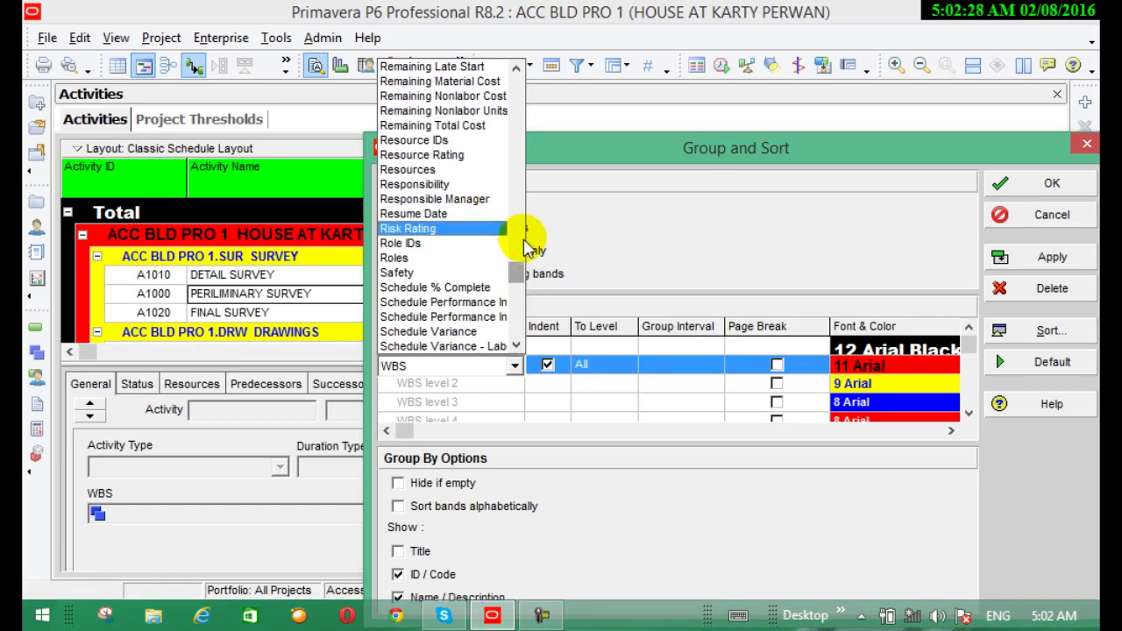
pyautogui.moveTo(519, 274); pyautogui.dragTo(523, 238)
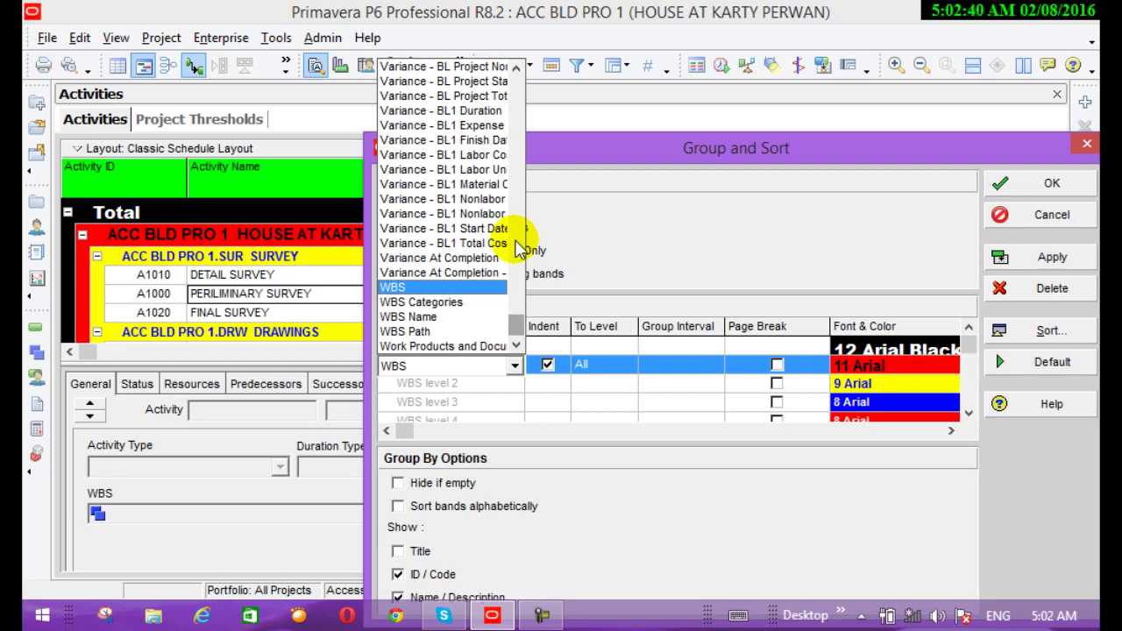
pyautogui.click(517, 242)
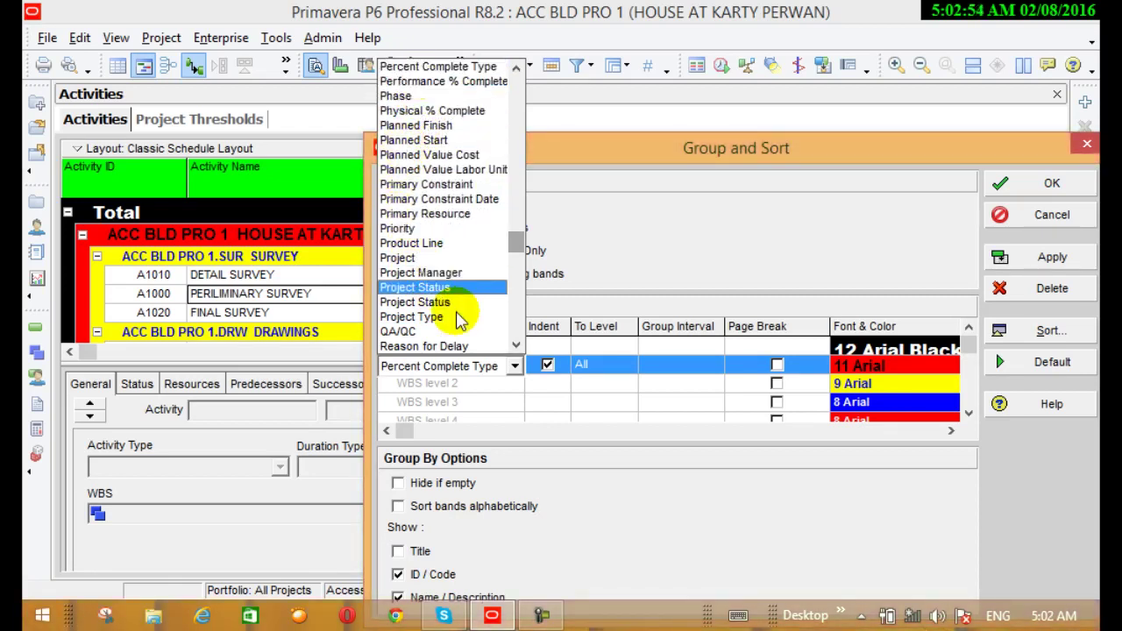
pyautogui.click(516, 346)
pyautogui.click(516, 345)
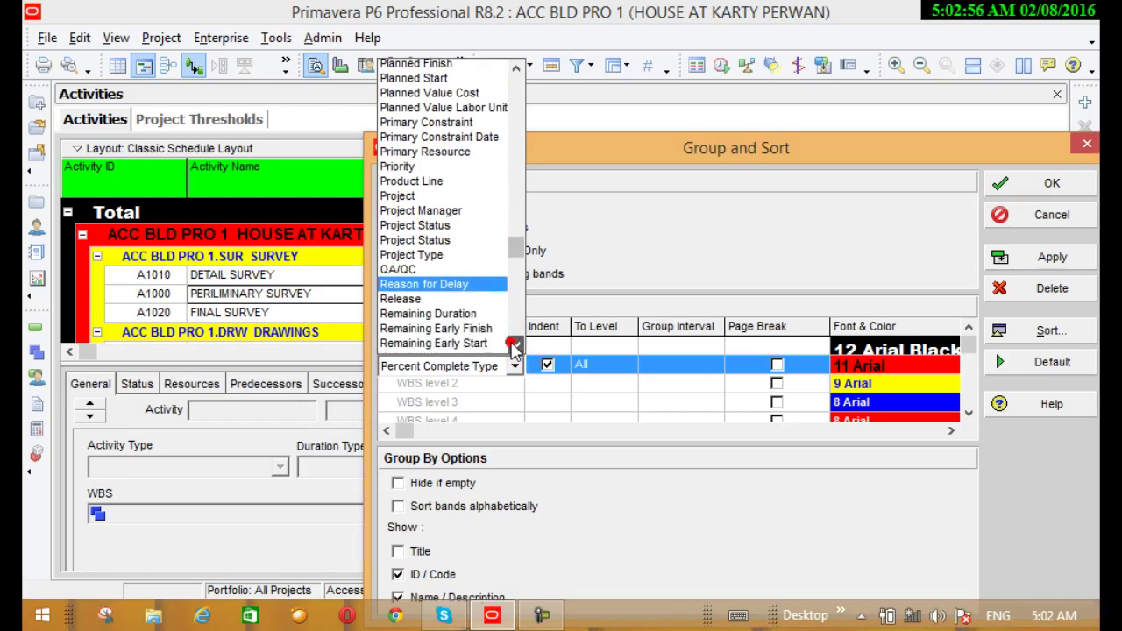
pyautogui.click(516, 345)
pyautogui.click(515, 346)
pyautogui.click(515, 345)
pyautogui.click(450, 260)
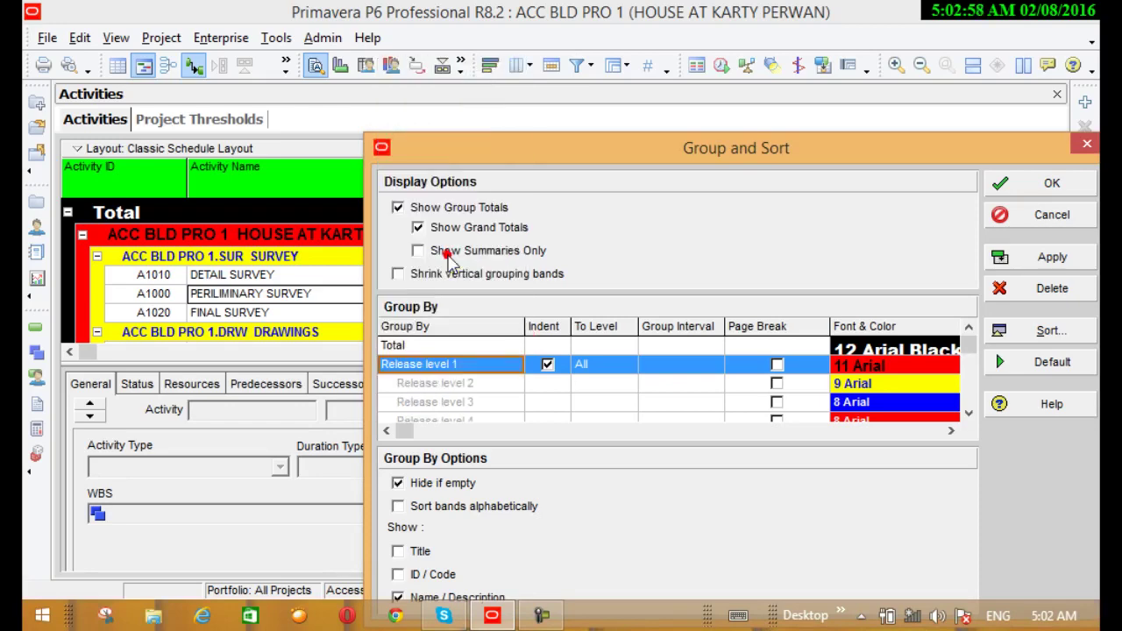
# Switch the grouping to Remaining Labor Cost, apply it and close Group and Sort
pyautogui.click(516, 368)
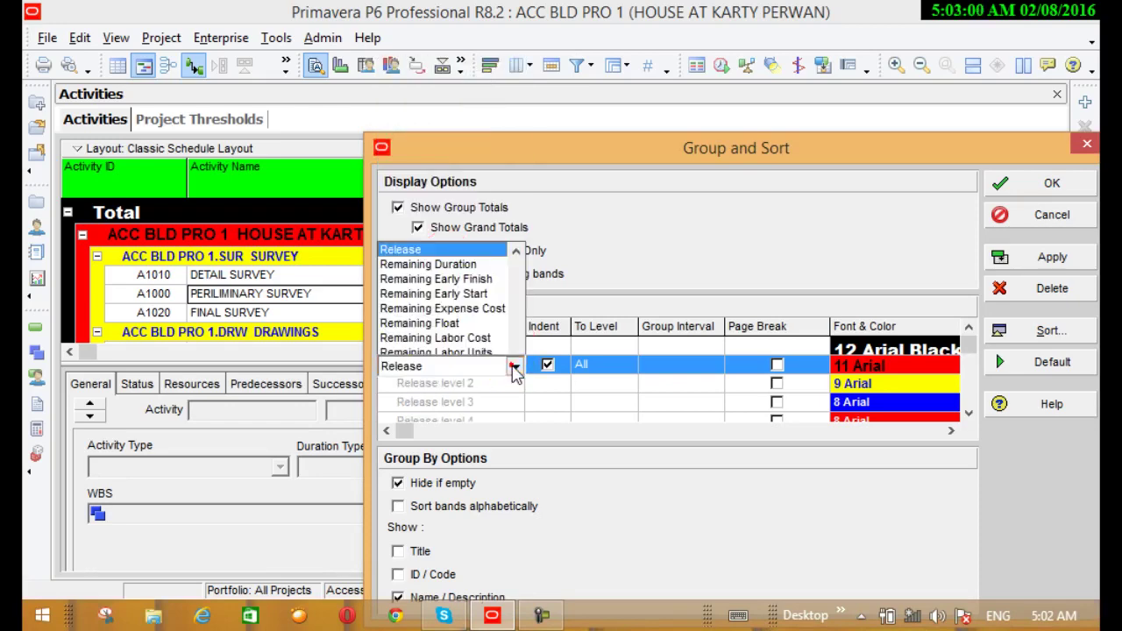
pyautogui.click(516, 366)
pyautogui.click(515, 366)
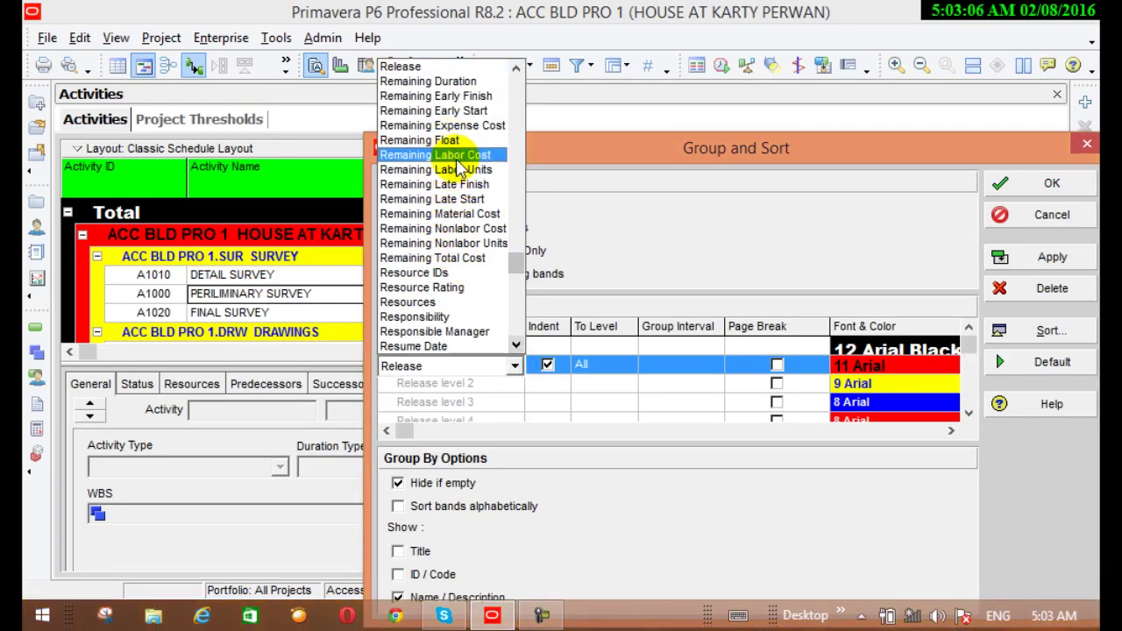
pyautogui.click(455, 156)
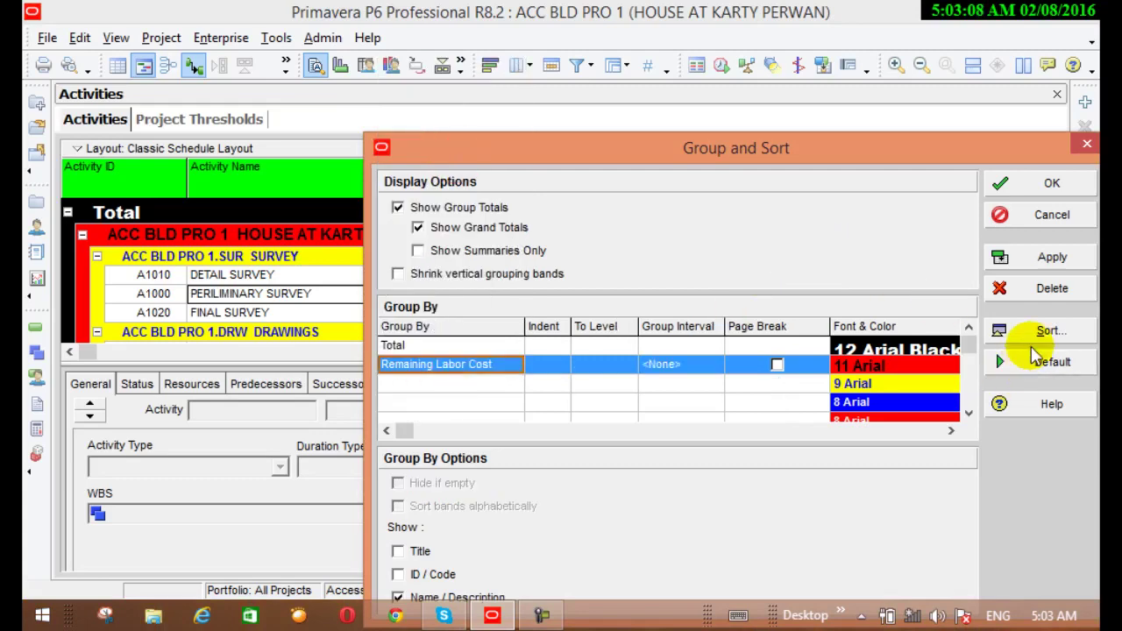
pyautogui.click(1028, 258)
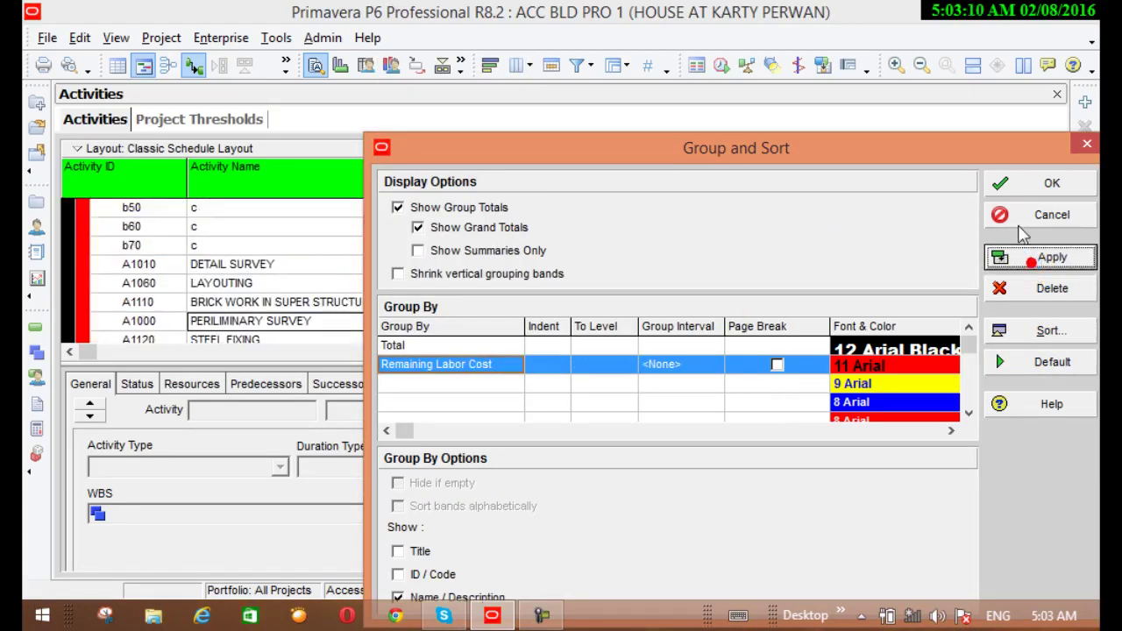
pyautogui.click(1018, 184)
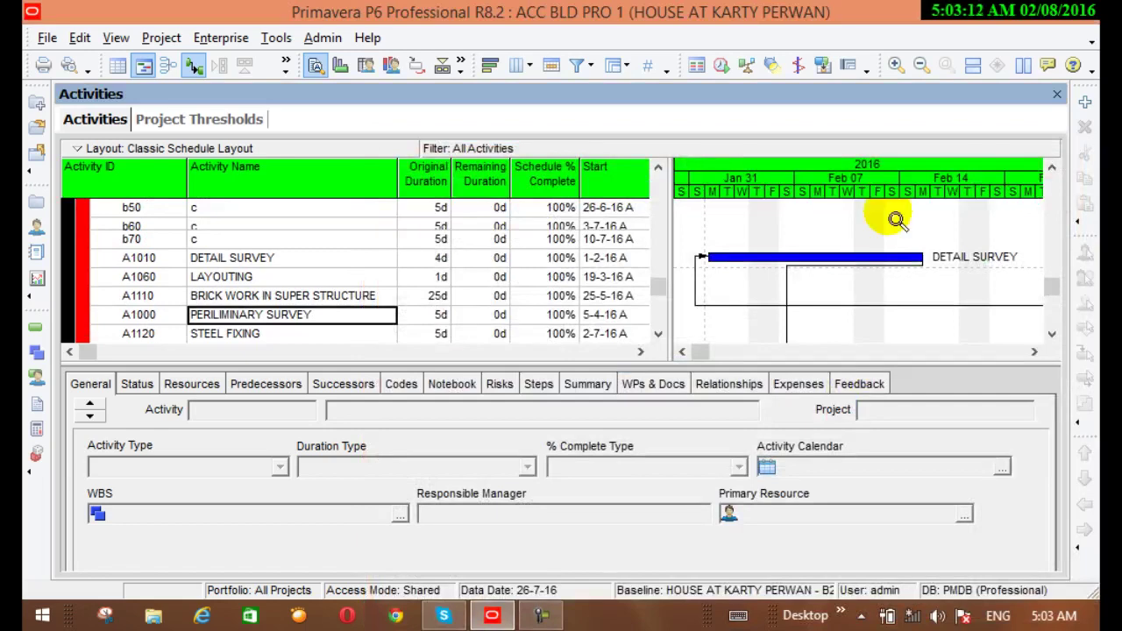
pyautogui.scroll(-1, 530, 328)
pyautogui.scroll(-1, 530, 328)
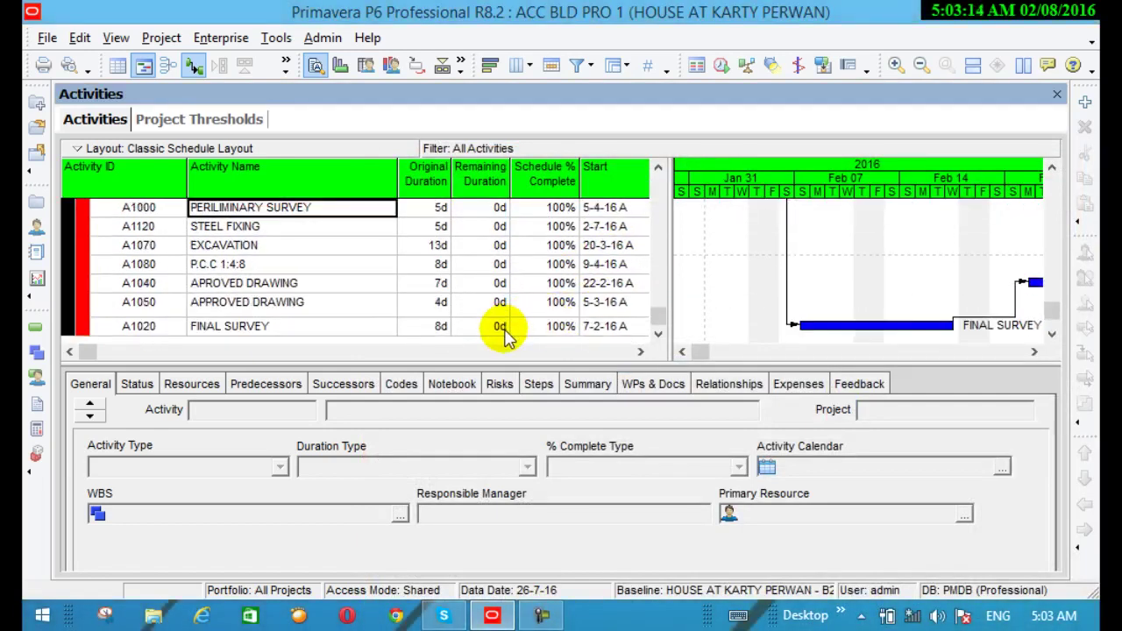
pyautogui.scroll(2, 505, 337)
pyautogui.scroll(-2, 574, 354)
pyautogui.scroll(1, 574, 345)
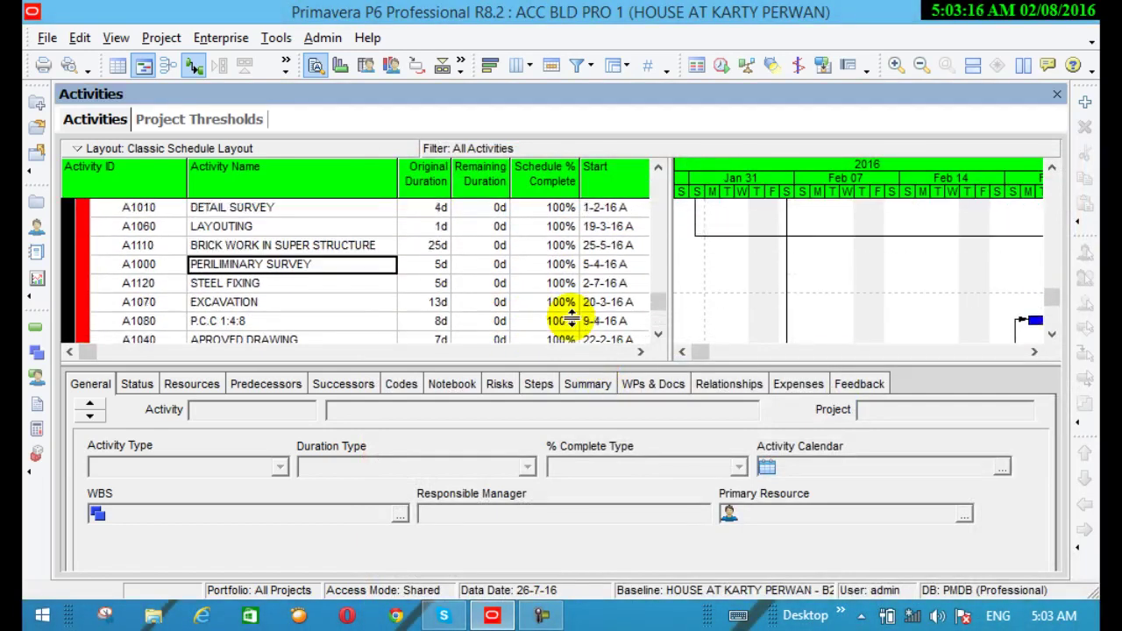
pyautogui.scroll(7, 572, 320)
pyautogui.scroll(-2, 572, 320)
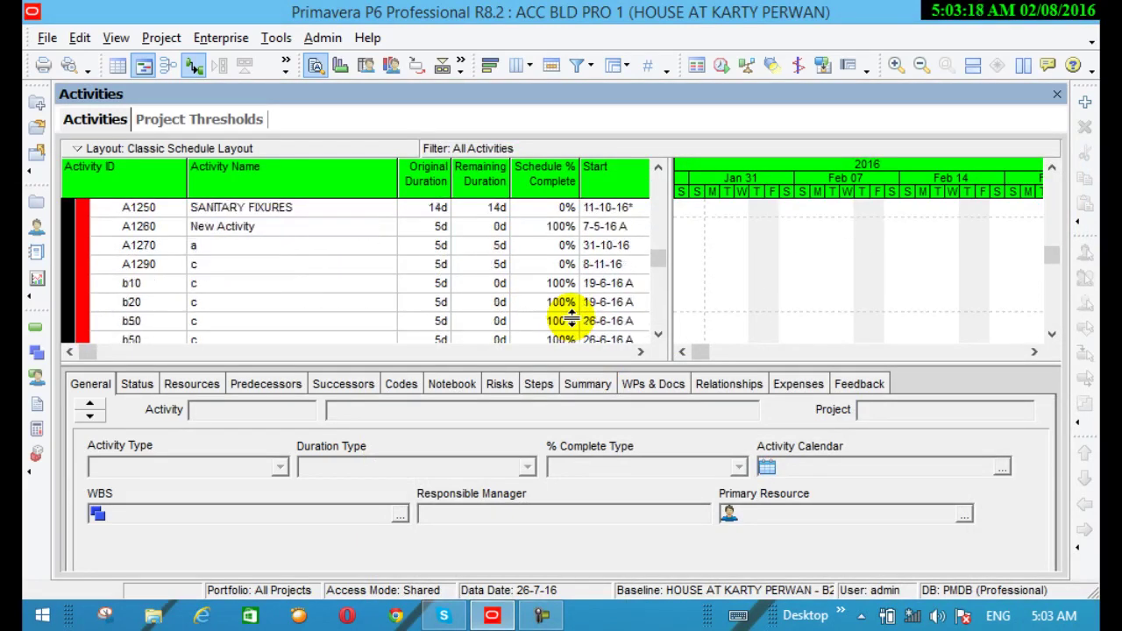
pyautogui.scroll(-6, 572, 320)
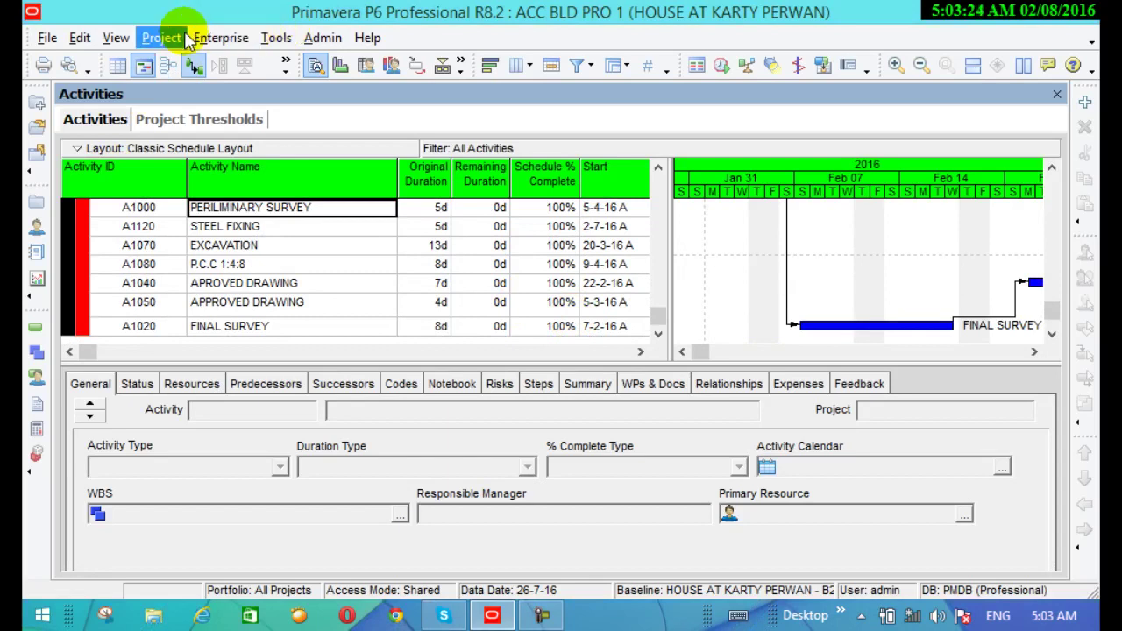
# Reset Group and Sort to its defaults, apply and confirm for a flat activity list
pyautogui.click(613, 69)
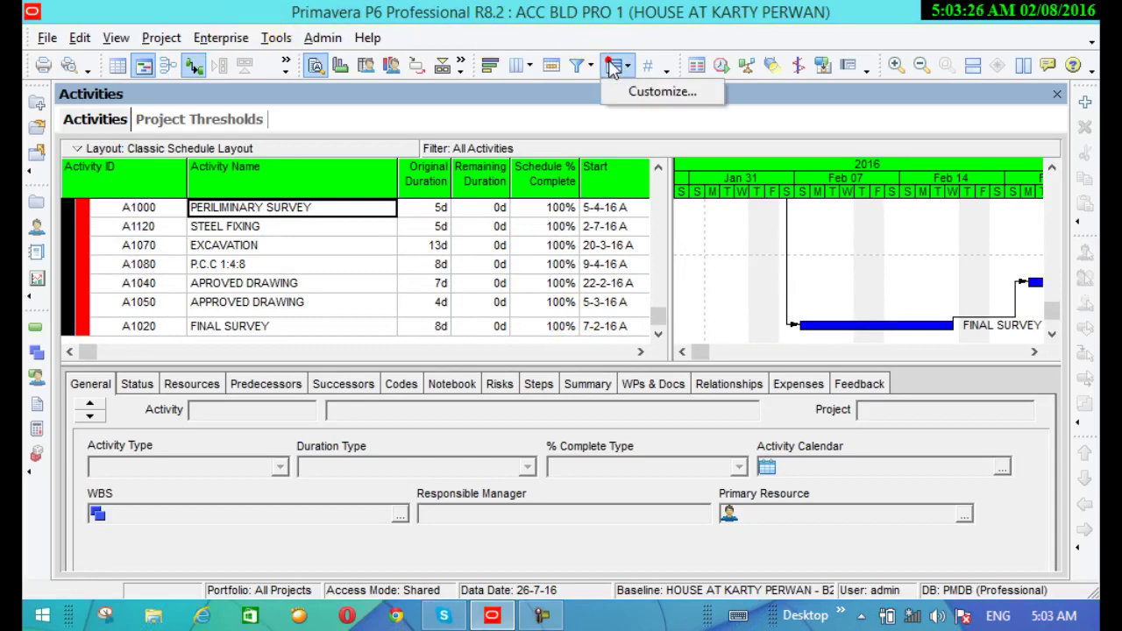
pyautogui.click(624, 91)
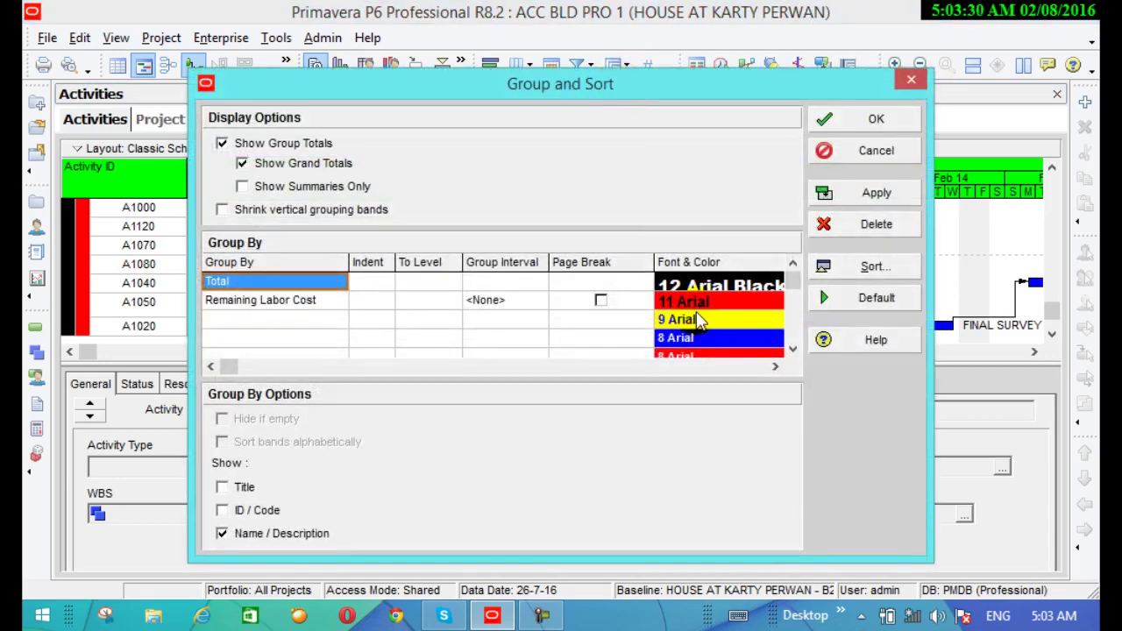
pyautogui.click(699, 324)
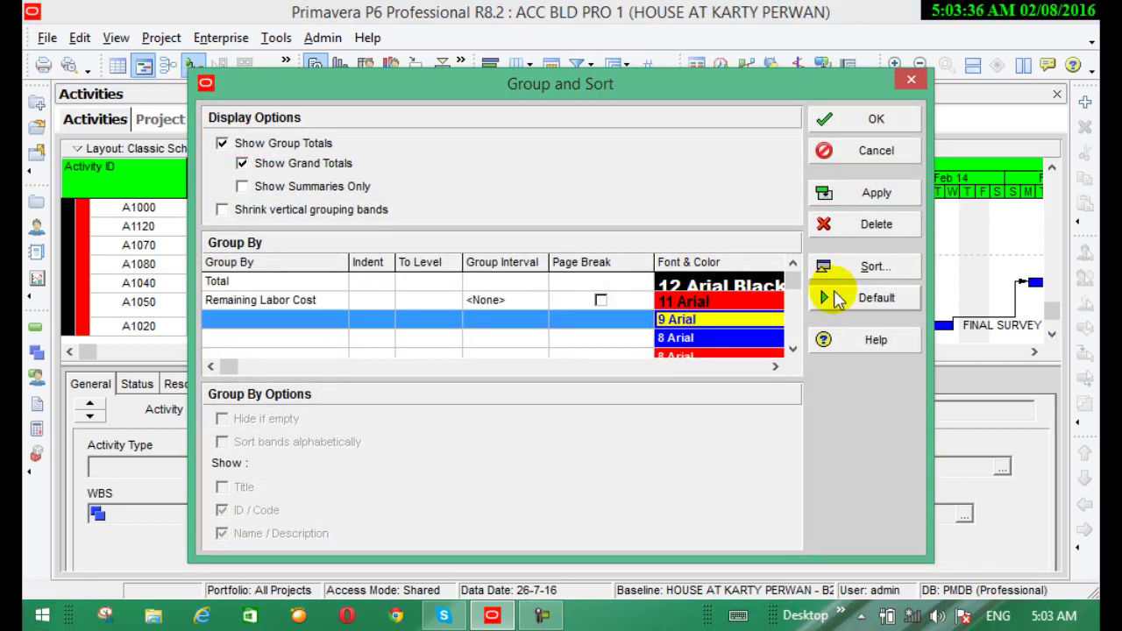
pyautogui.click(837, 299)
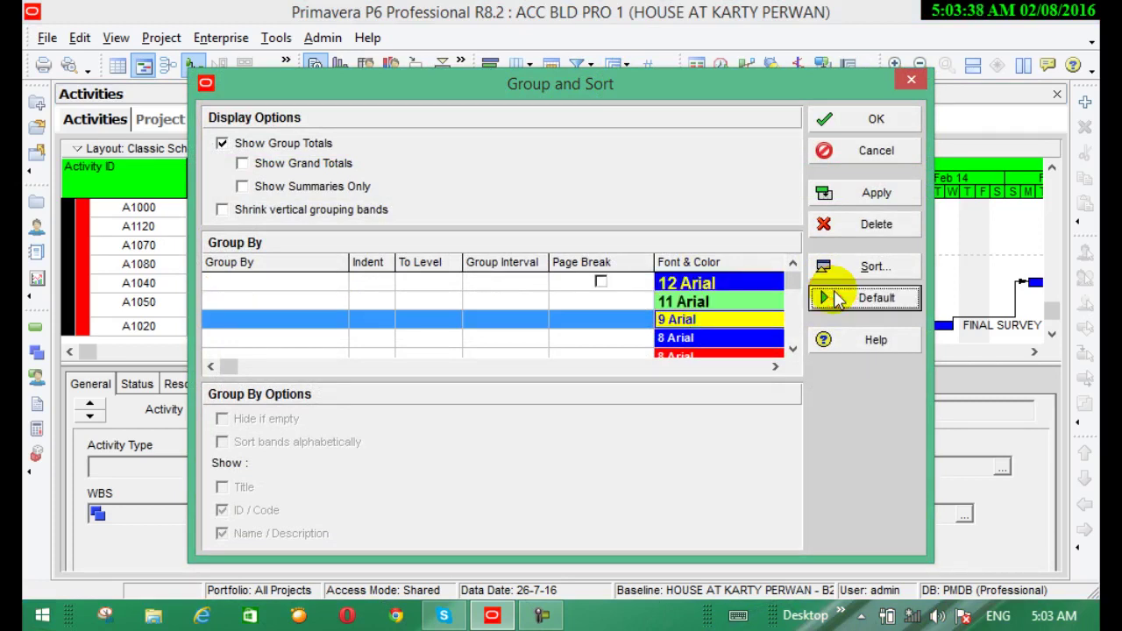
pyautogui.click(840, 195)
pyautogui.click(879, 121)
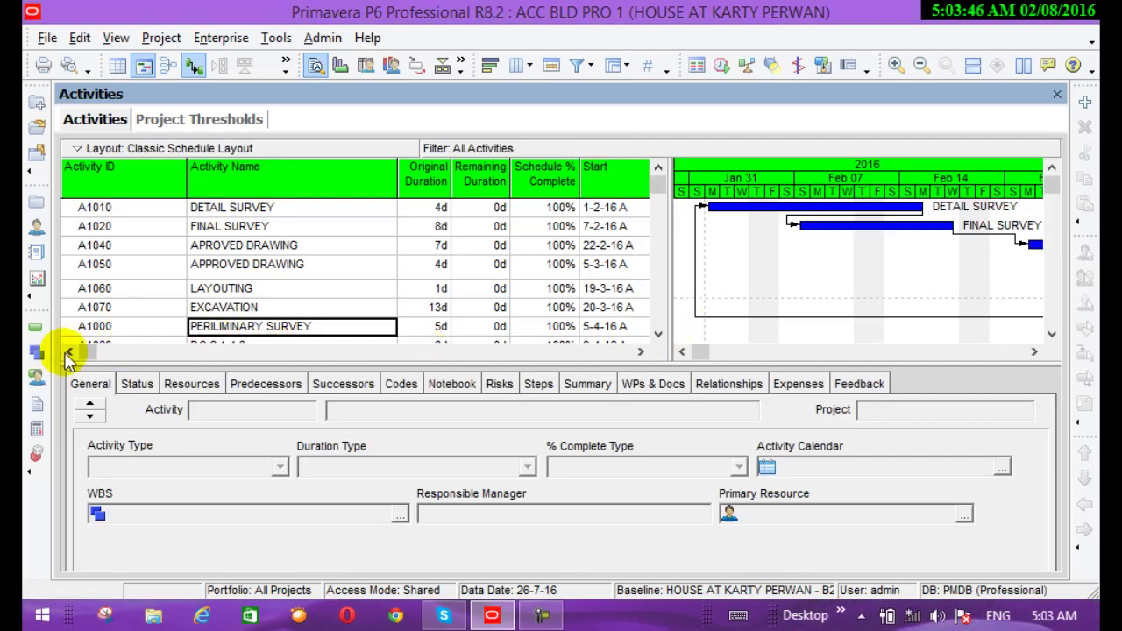
# Select rows in the activity table and reopen the layout options list
pyautogui.click(659, 336)
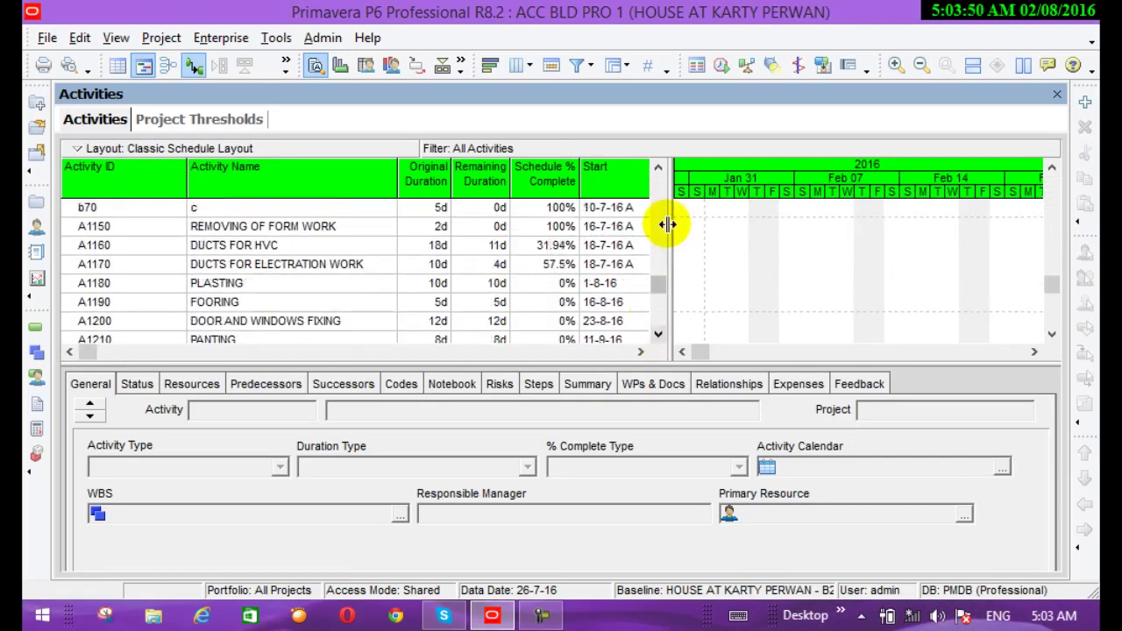
pyautogui.click(660, 197)
pyautogui.click(660, 195)
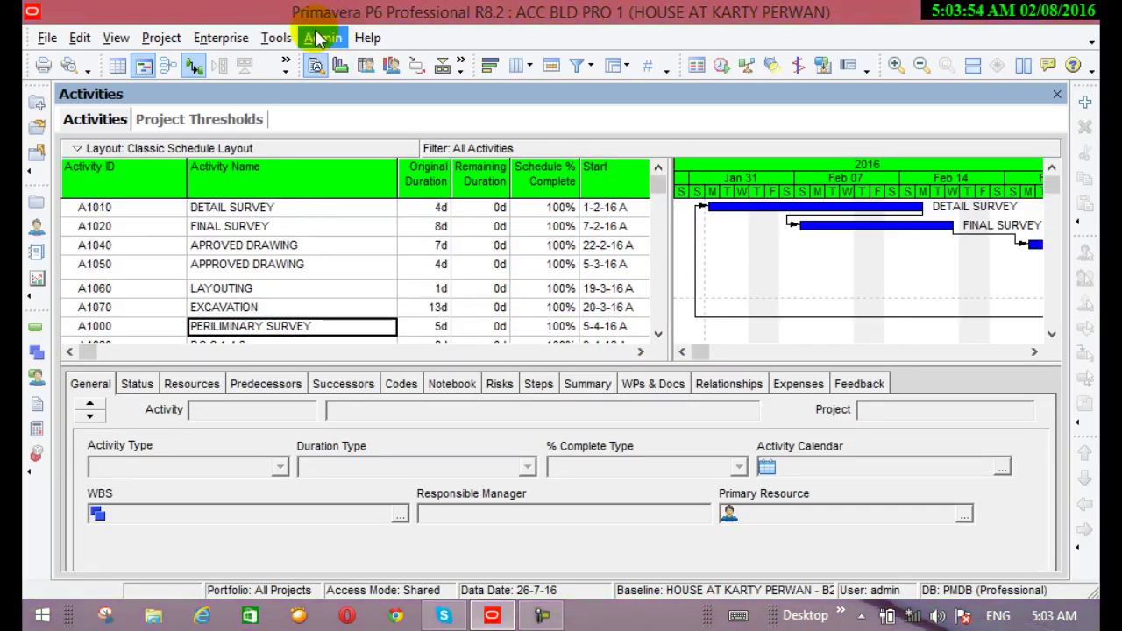
pyautogui.click(602, 63)
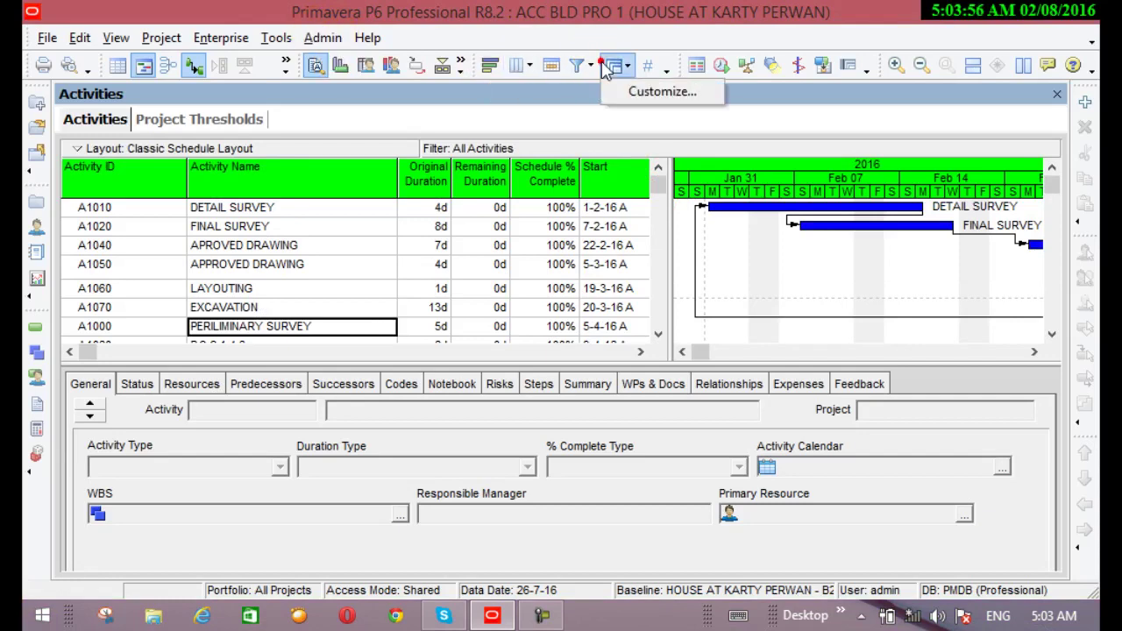
# Set the first Group By row to WBS Name, apply and confirm, showing SURVEY and DRAWINGS bands
pyautogui.click(616, 67)
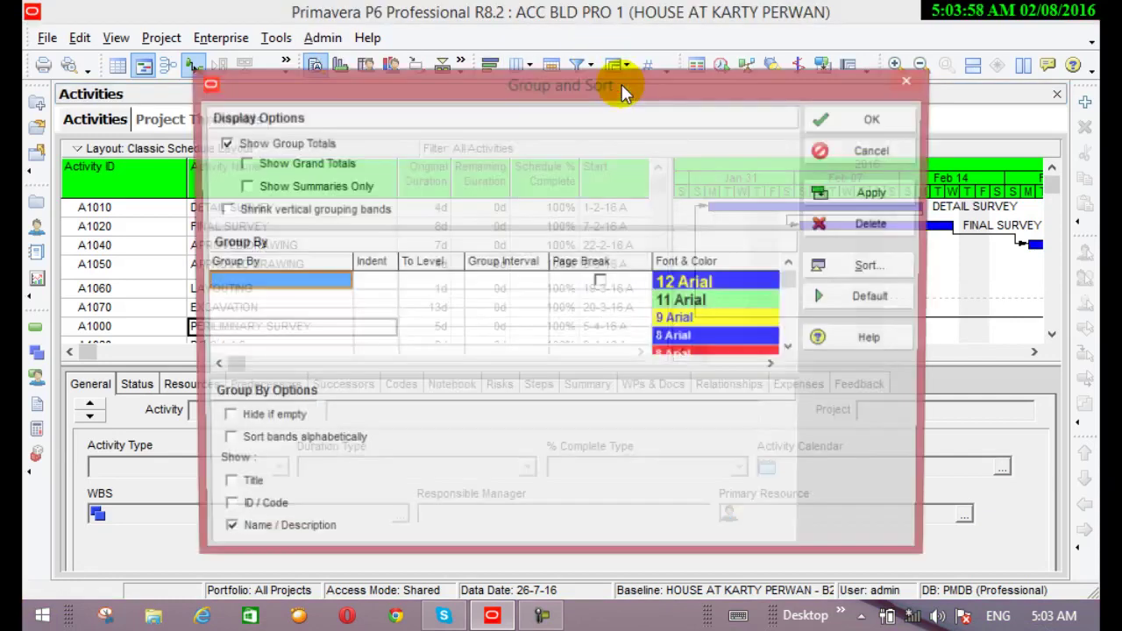
pyautogui.click(306, 283)
pyautogui.click(307, 284)
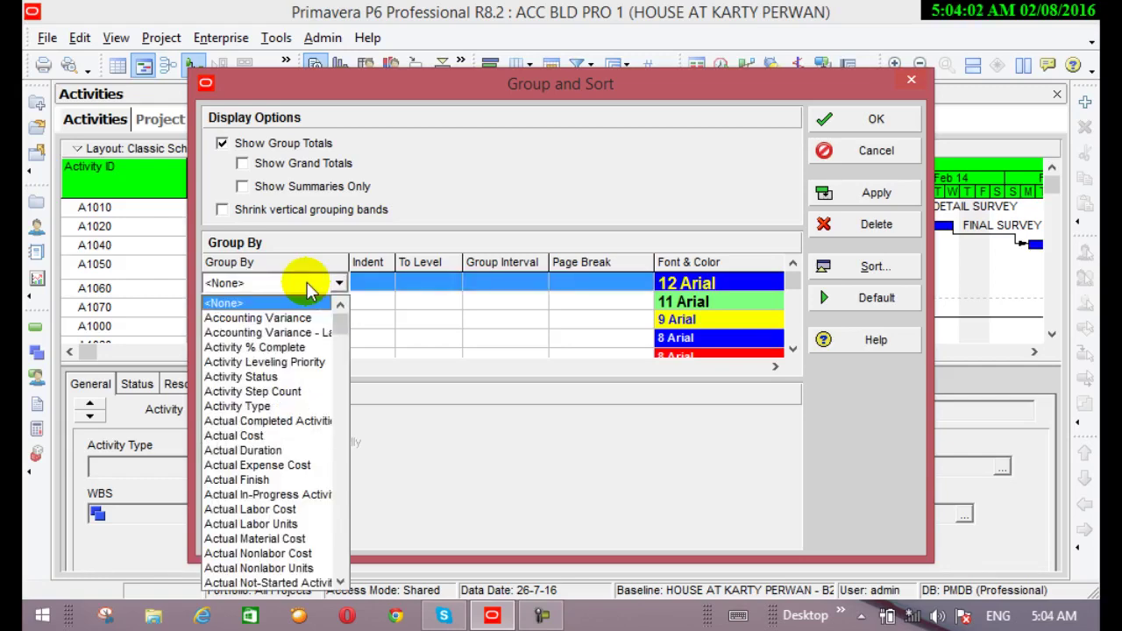
pyautogui.press('w')
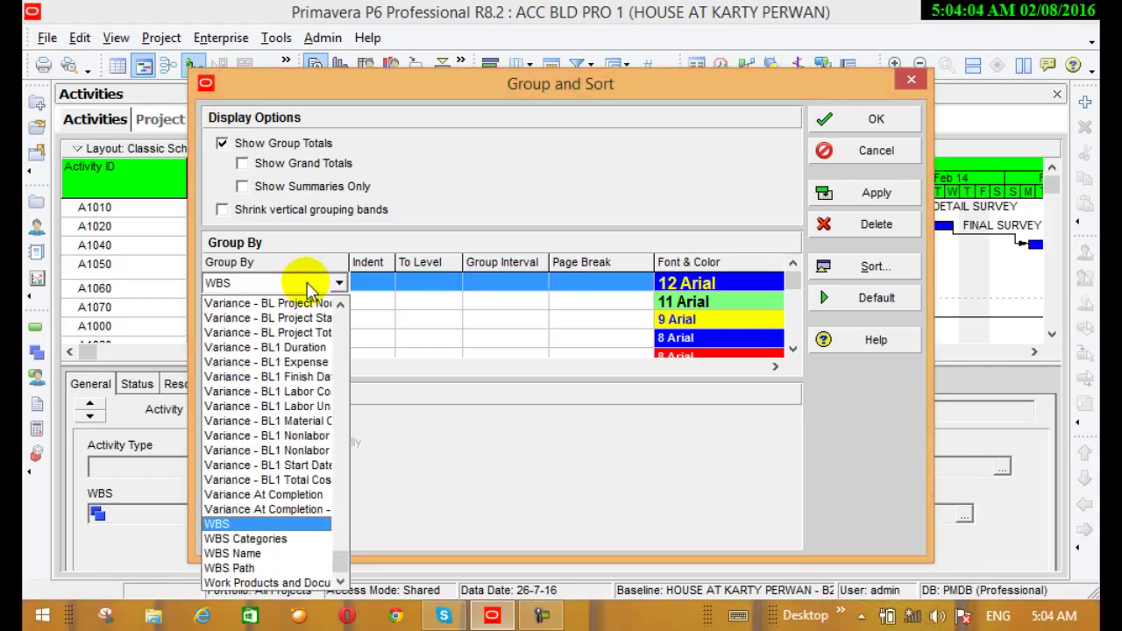
pyautogui.click(267, 554)
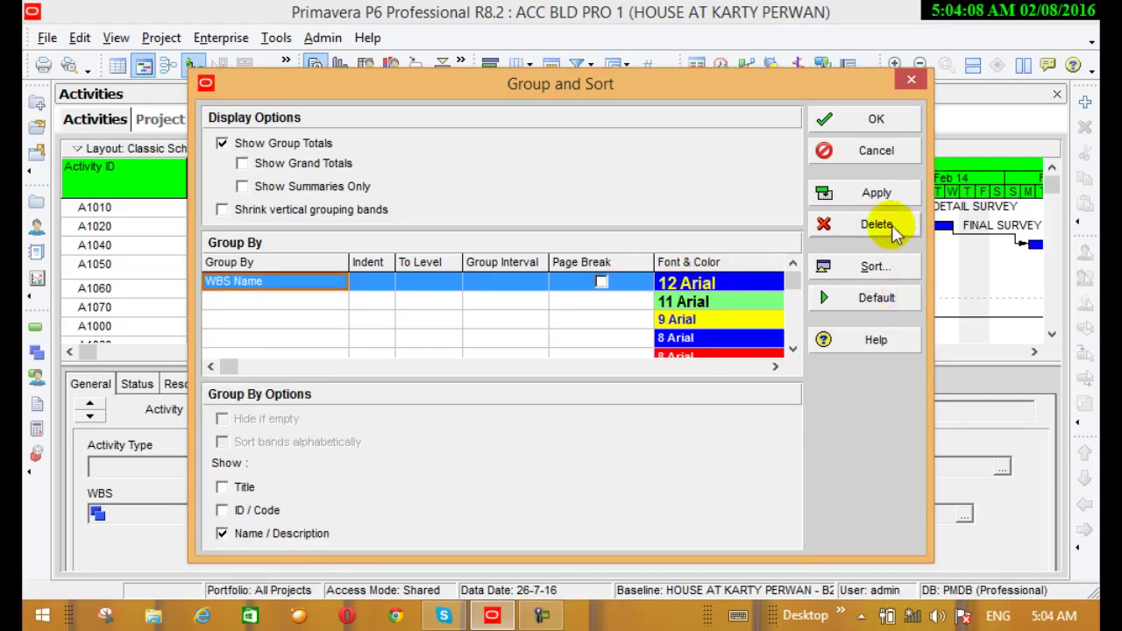
pyautogui.click(877, 192)
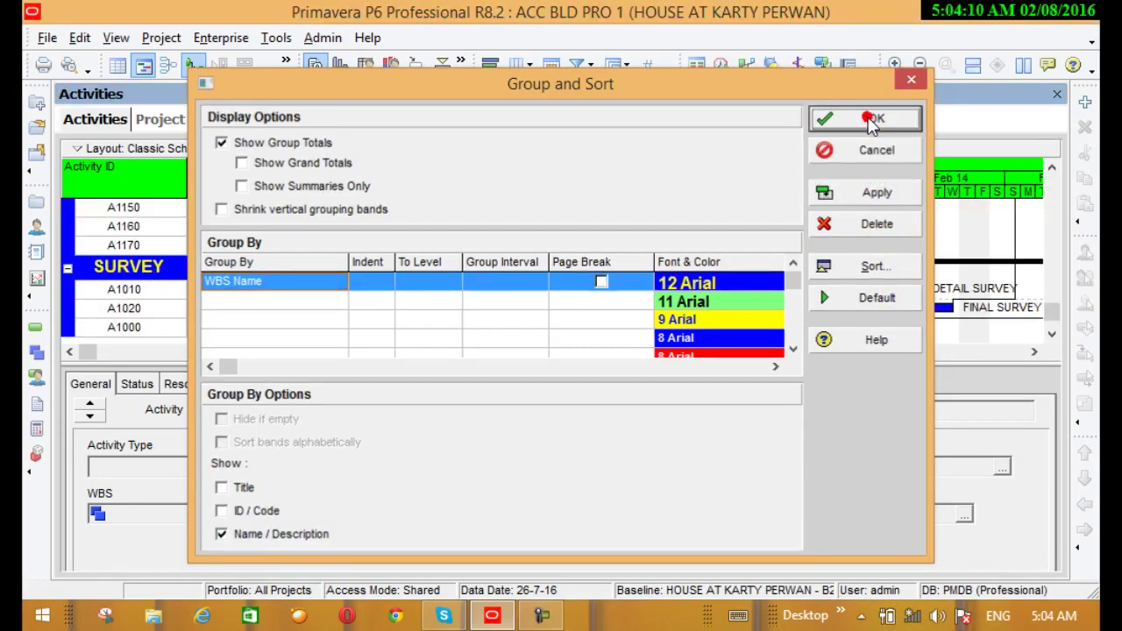
pyautogui.click(874, 121)
pyautogui.scroll(1, 123, 274)
pyautogui.scroll(-1, 123, 274)
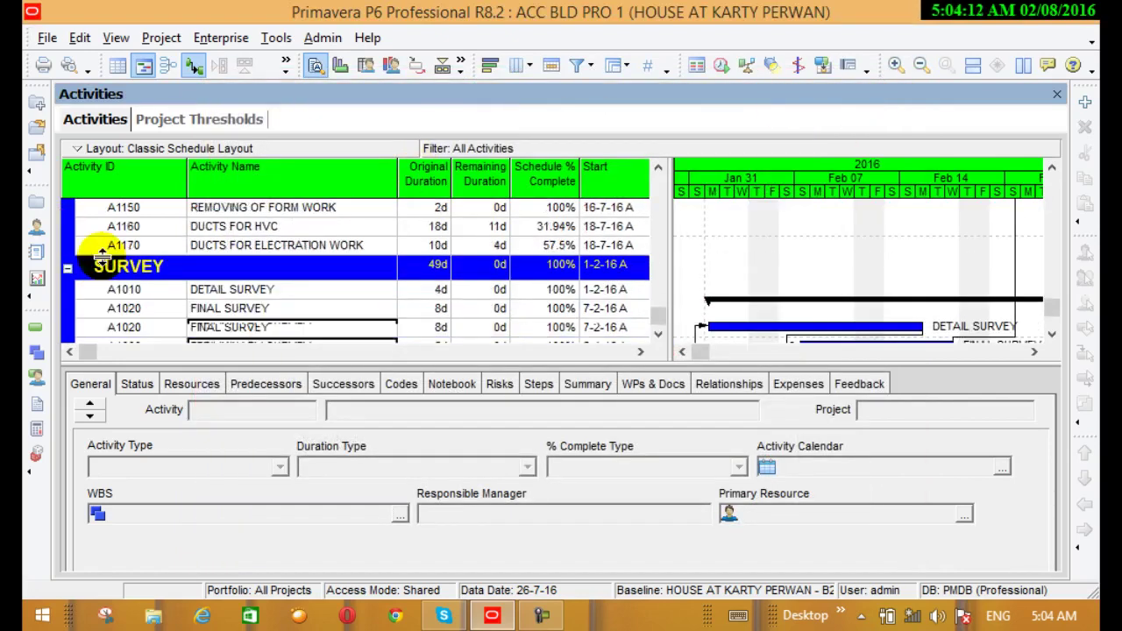
pyautogui.scroll(3, 107, 252)
pyautogui.scroll(6, 107, 253)
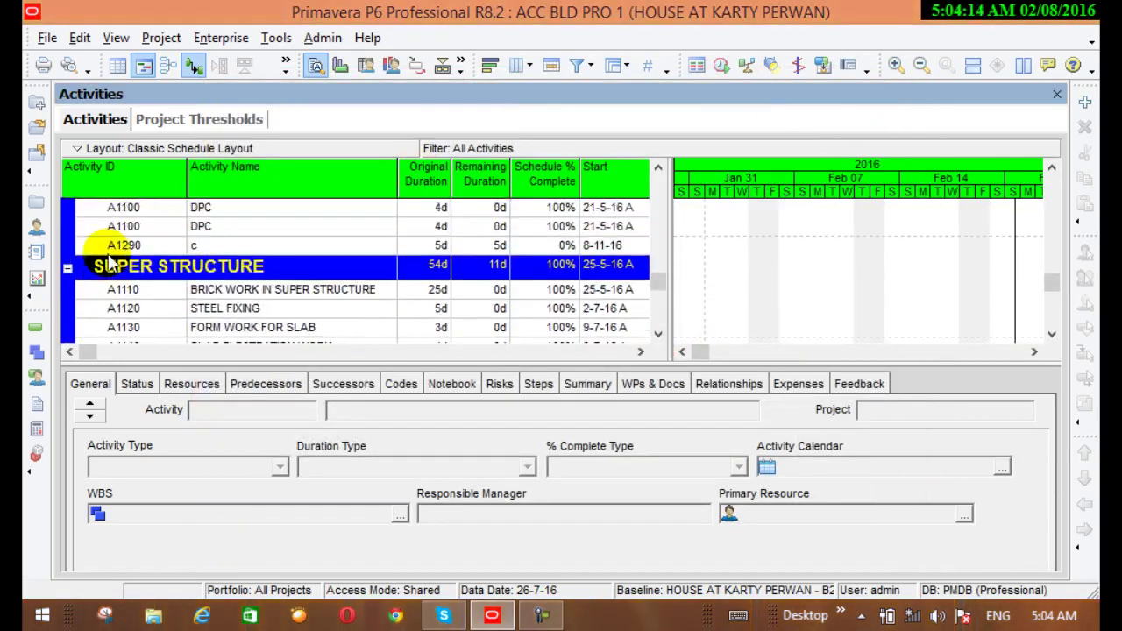
pyautogui.scroll(5, 107, 252)
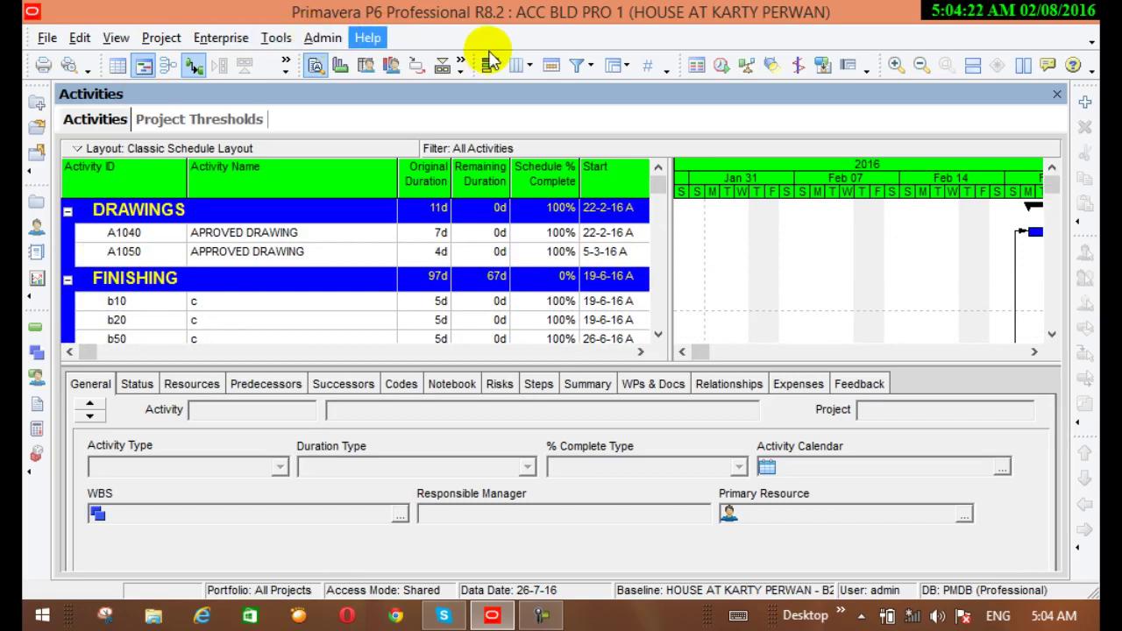
# Turn on line numbers for the activity table rows
pyautogui.click(649, 68)
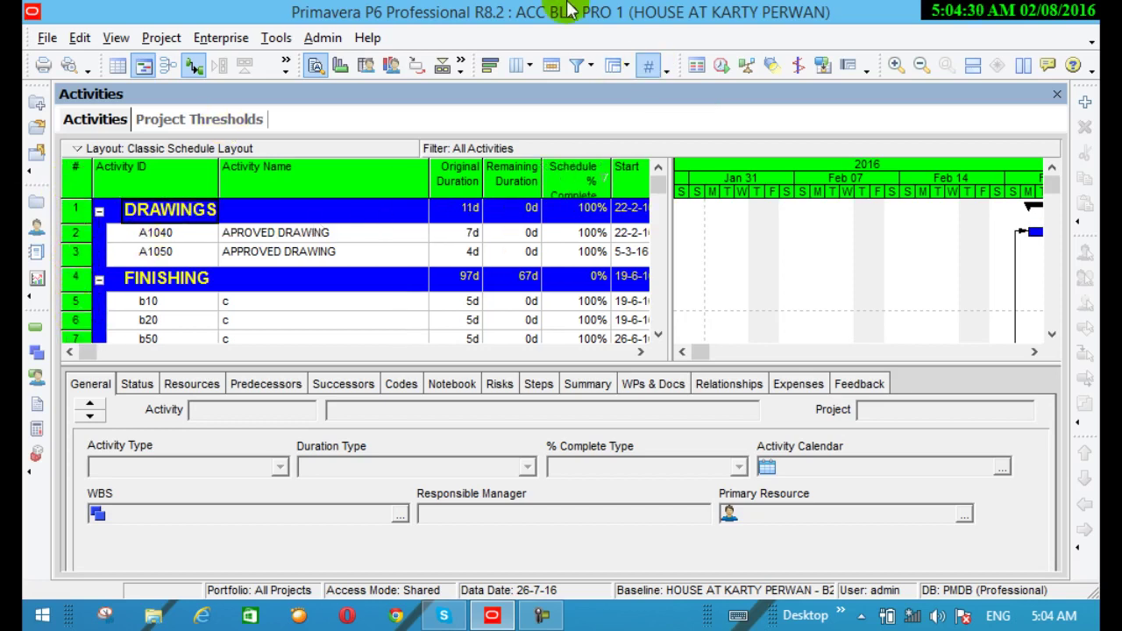
pyautogui.click(667, 72)
pyautogui.moveTo(649, 96)
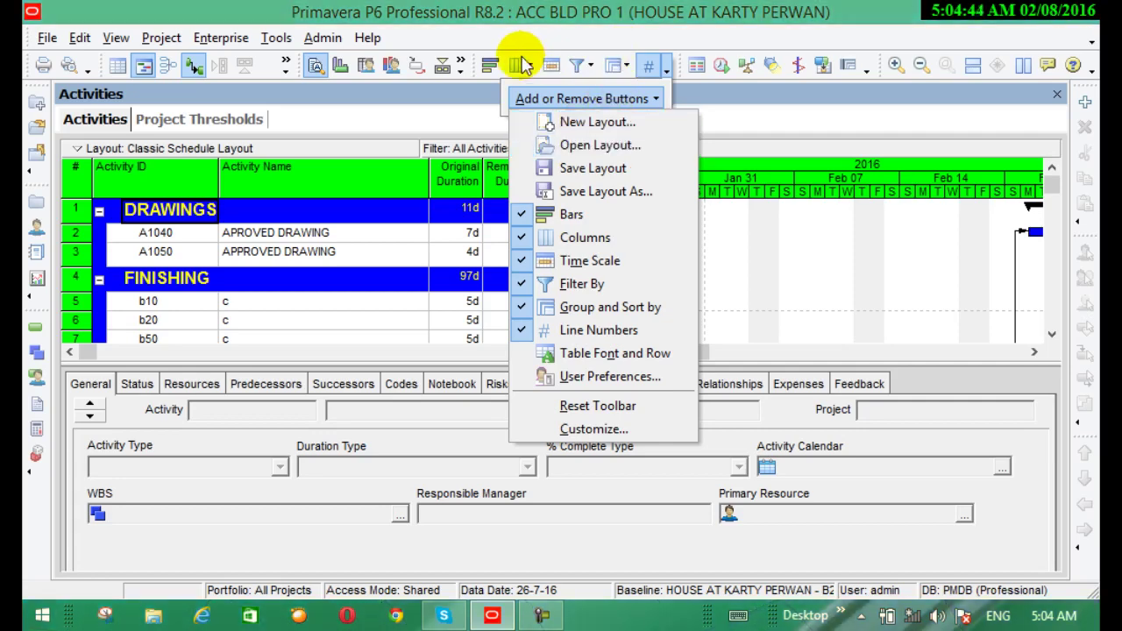
pyautogui.click(526, 122)
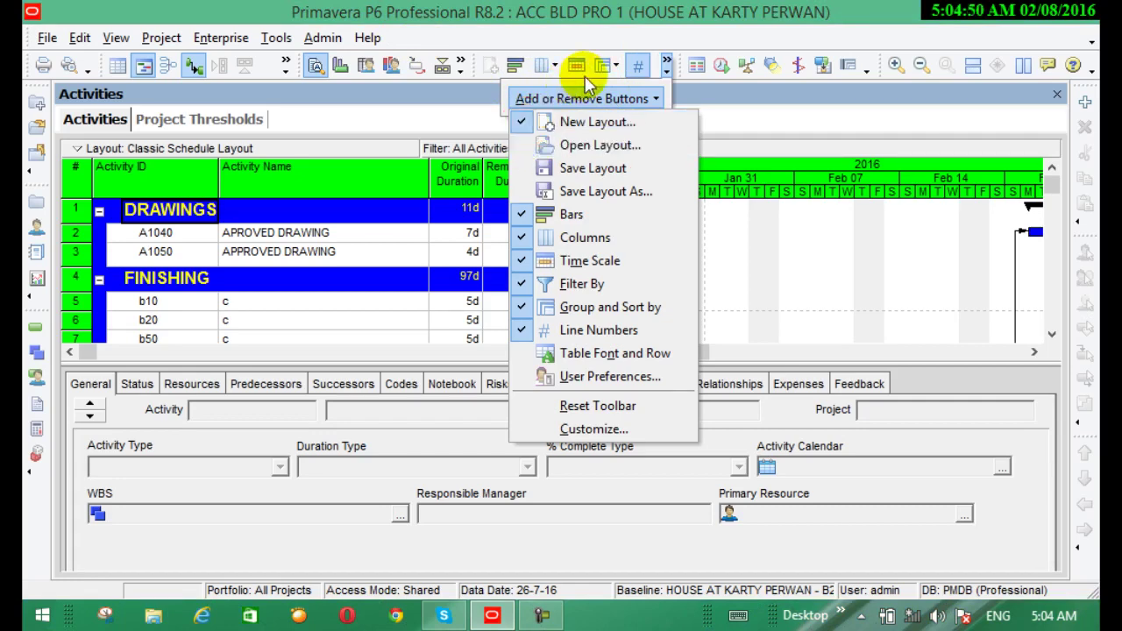
pyautogui.click(521, 191)
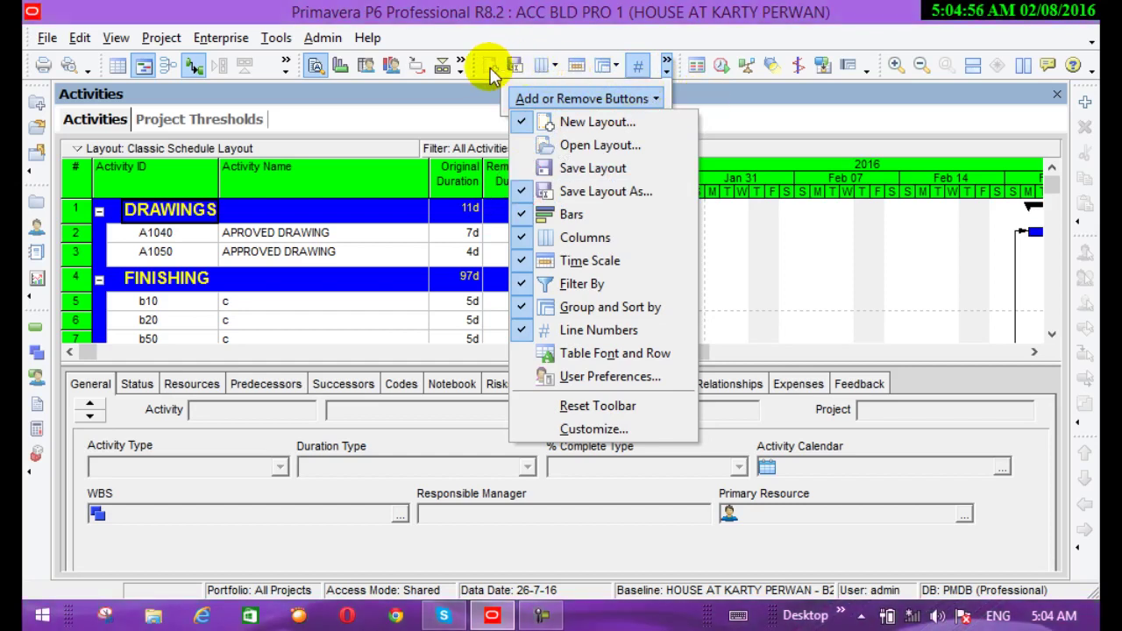
pyautogui.click(522, 122)
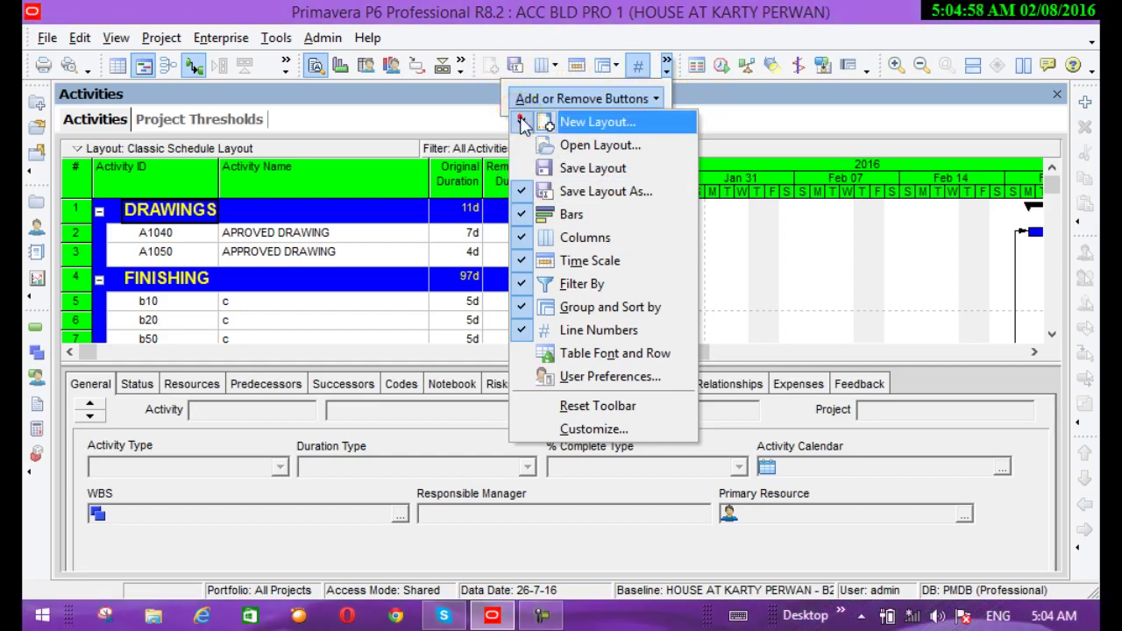
pyautogui.click(522, 191)
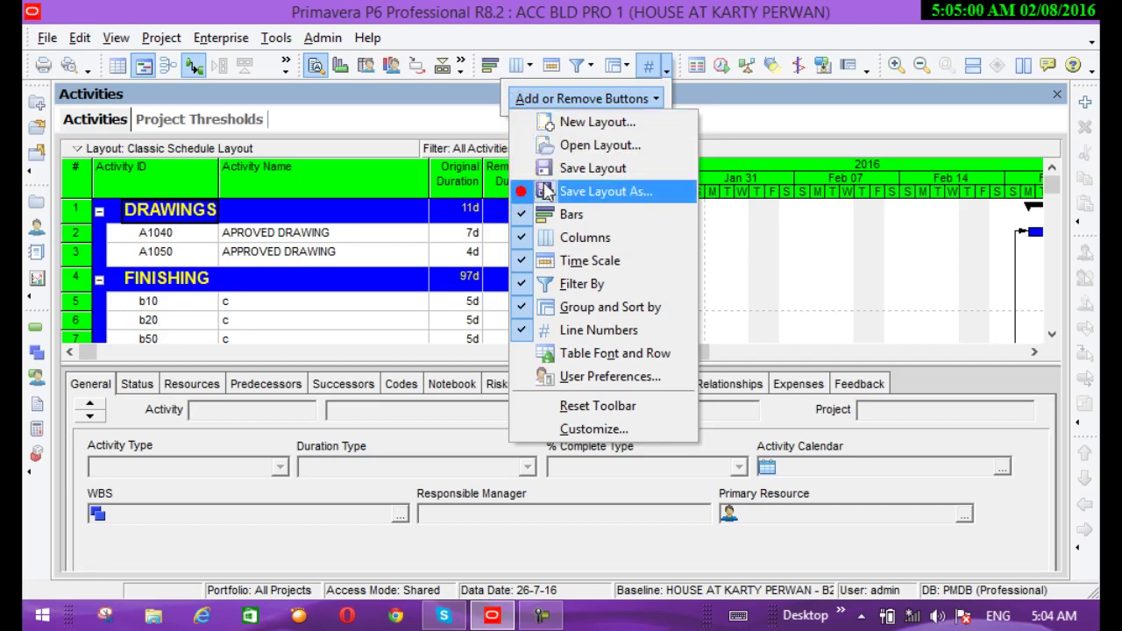
pyautogui.click(769, 254)
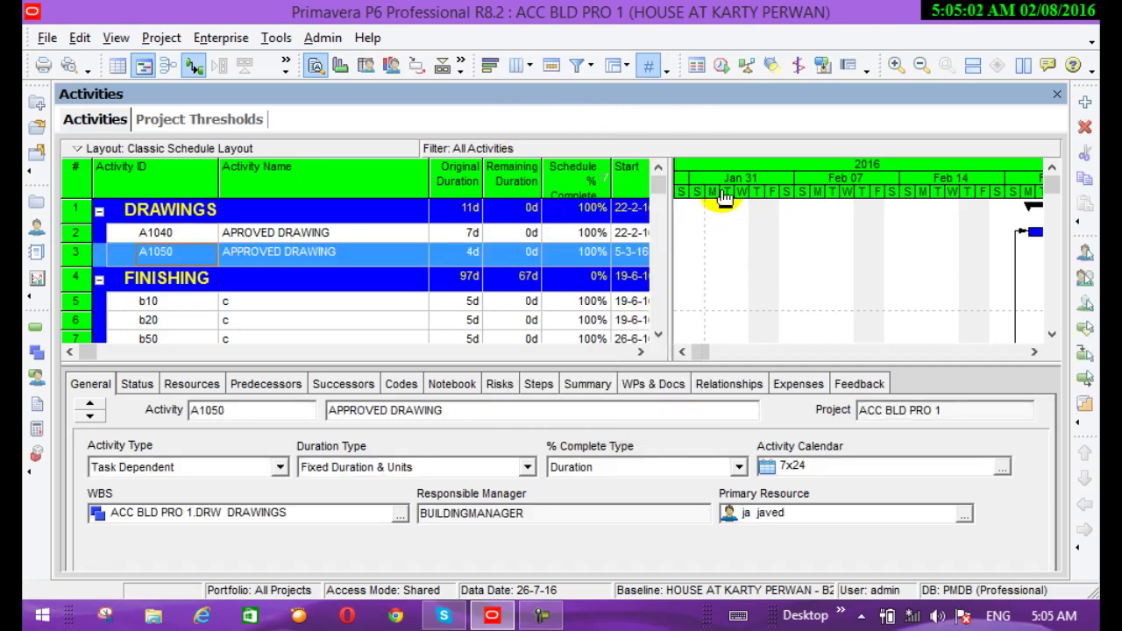
pyautogui.click(706, 69)
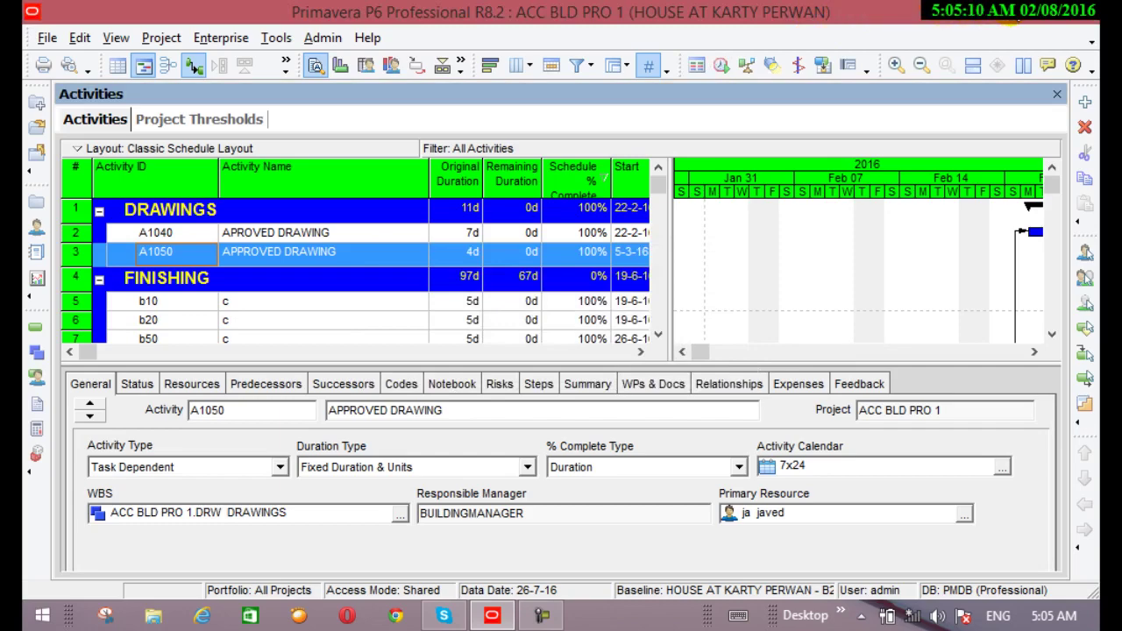
pyautogui.click(1010, 22)
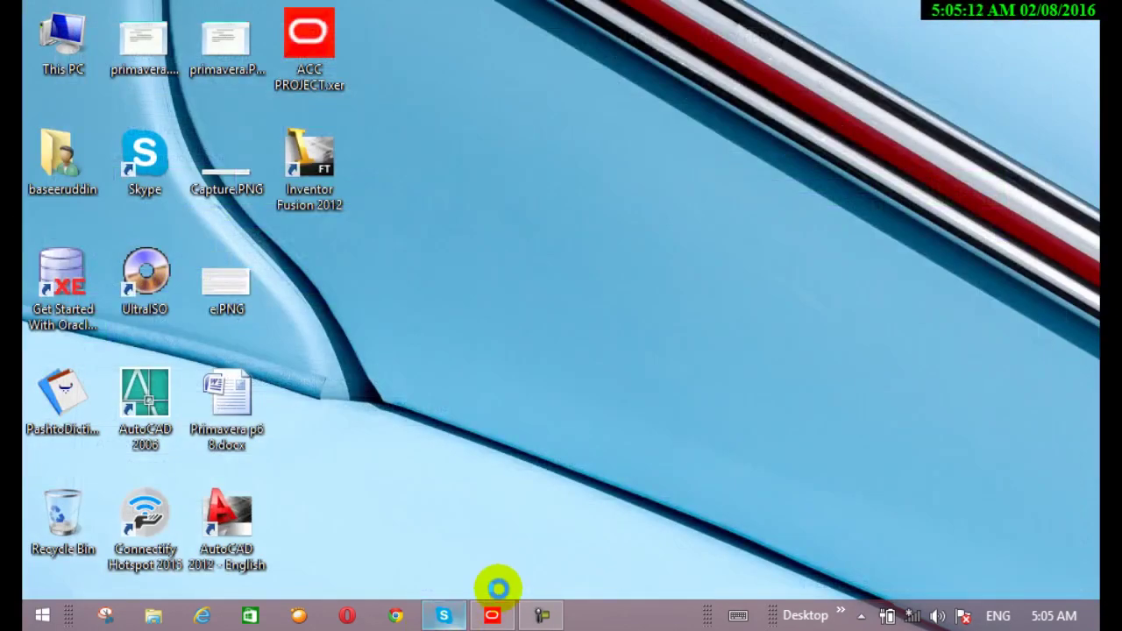
pyautogui.click(507, 619)
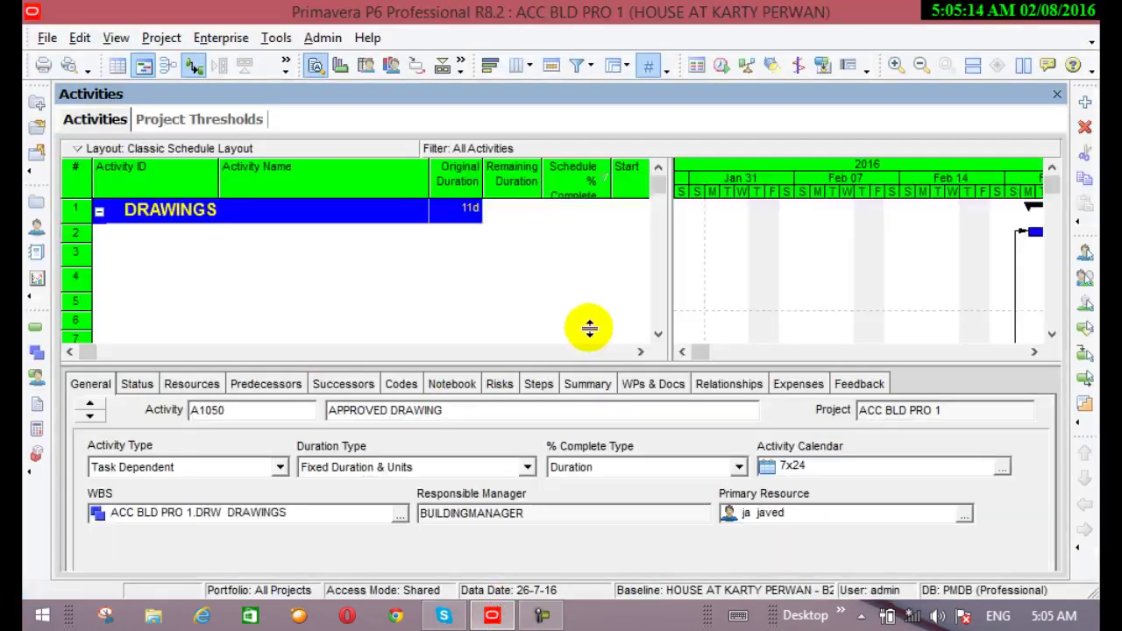
pyautogui.click(721, 69)
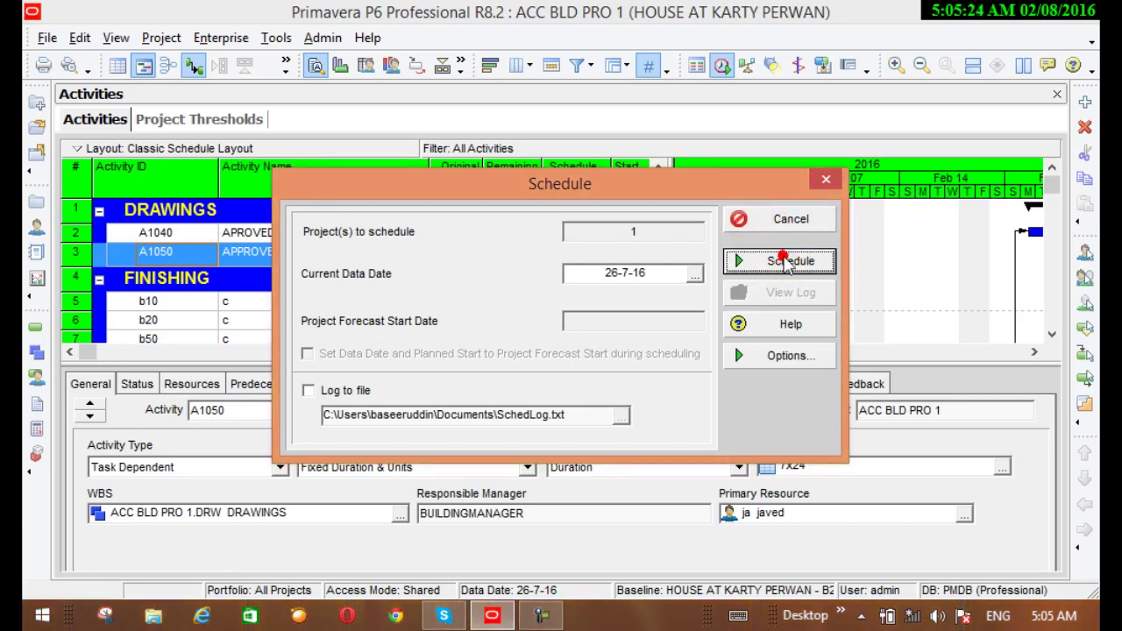
pyautogui.click(787, 262)
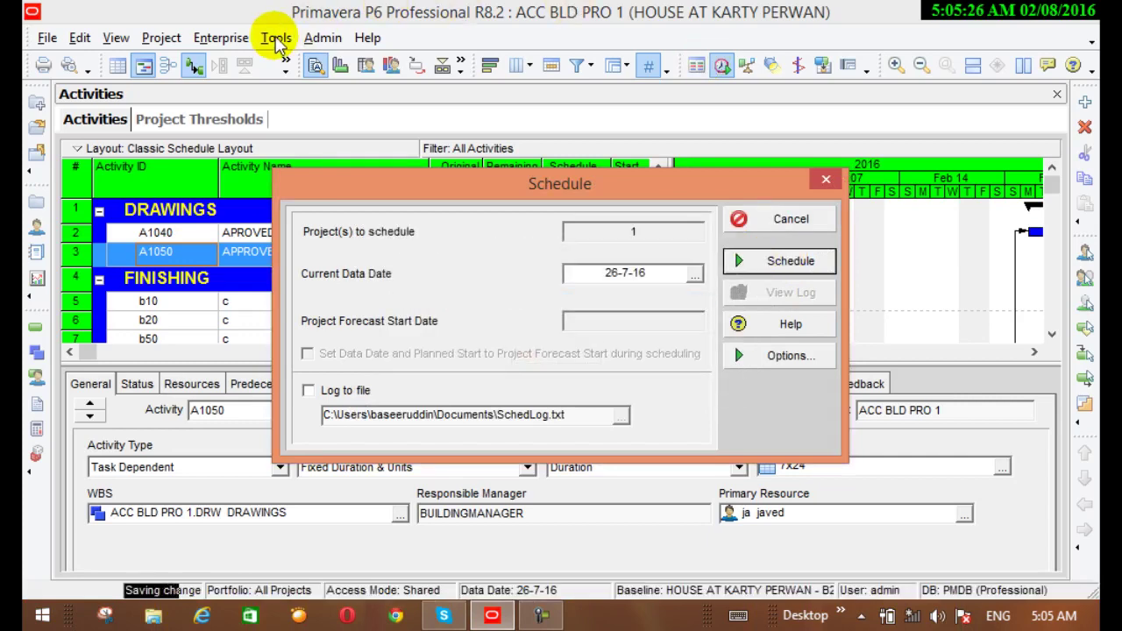
pyautogui.click(794, 219)
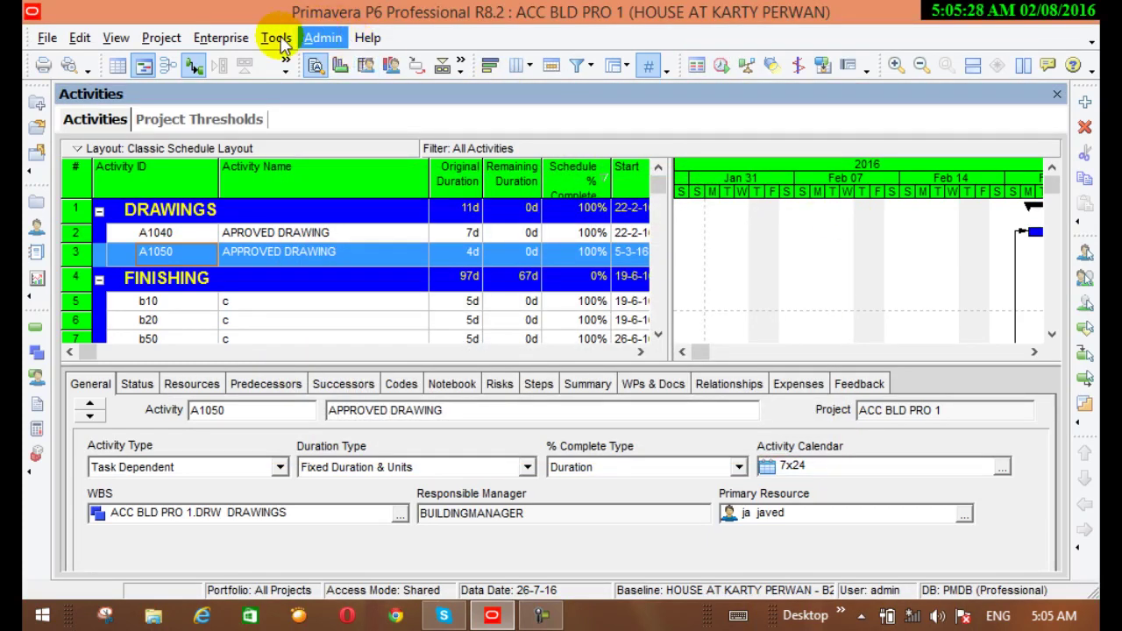
pyautogui.click(280, 42)
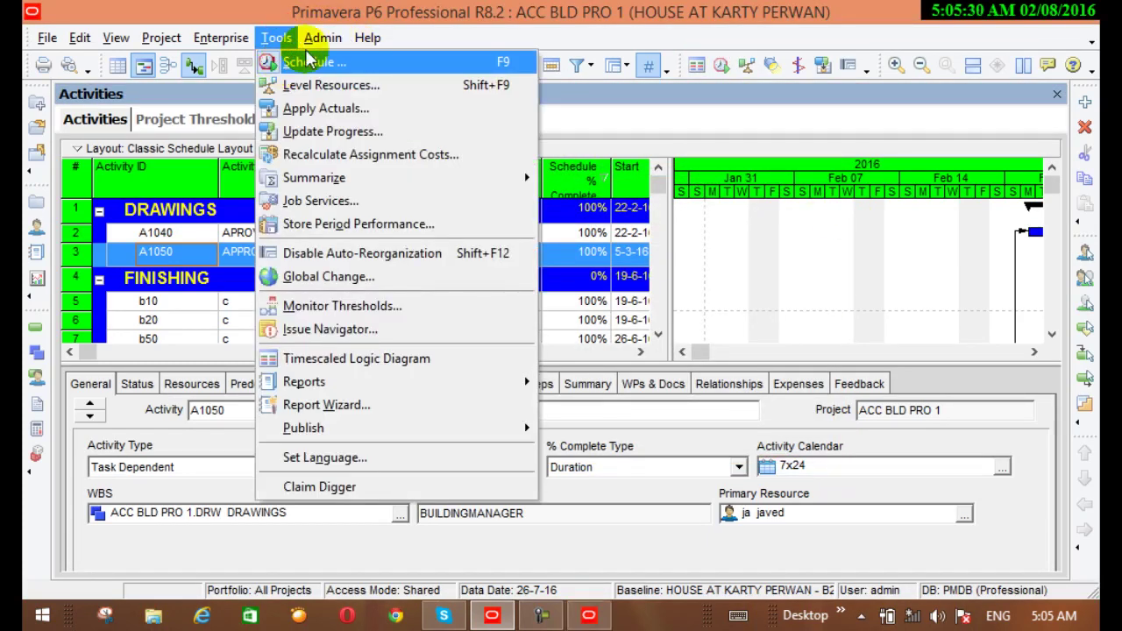
pyautogui.click(709, 132)
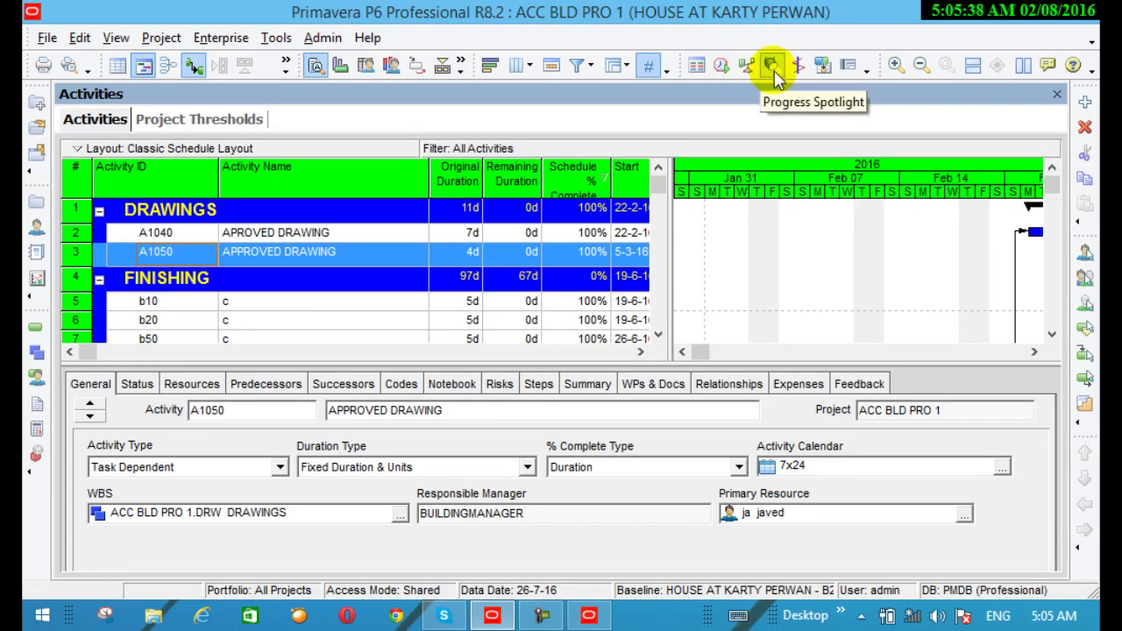
# Toggle the progress spotlight and scroll the Gantt timeline back toward December 2015
pyautogui.click(774, 76)
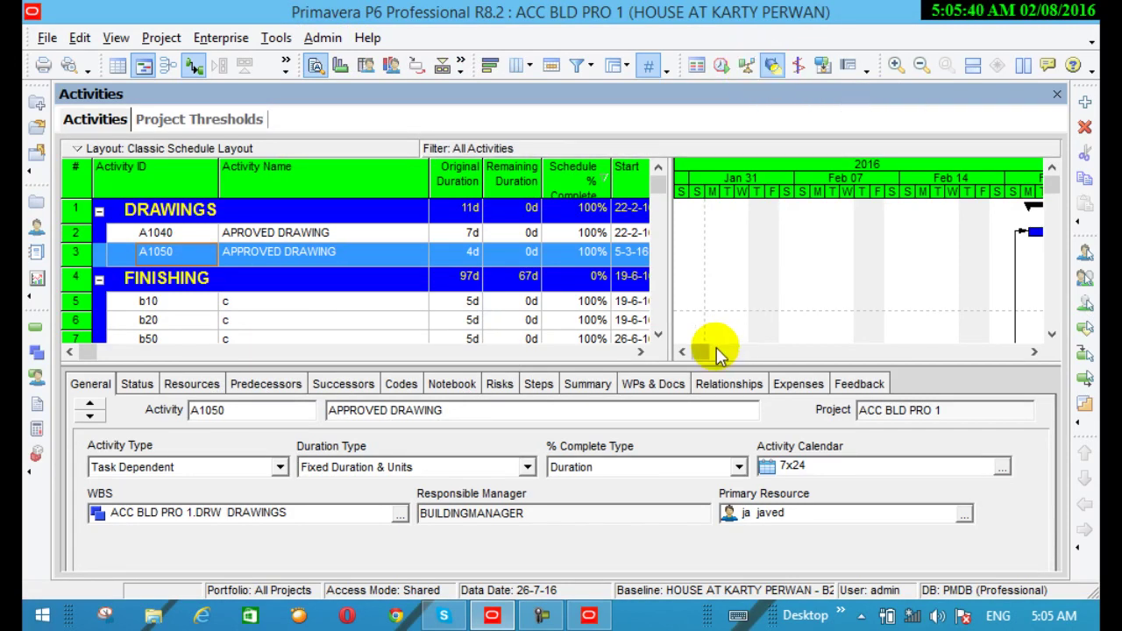
pyautogui.moveTo(708, 357); pyautogui.dragTo(653, 359)
pyautogui.moveTo(1052, 186); pyautogui.dragTo(1058, 230)
pyautogui.click(682, 351)
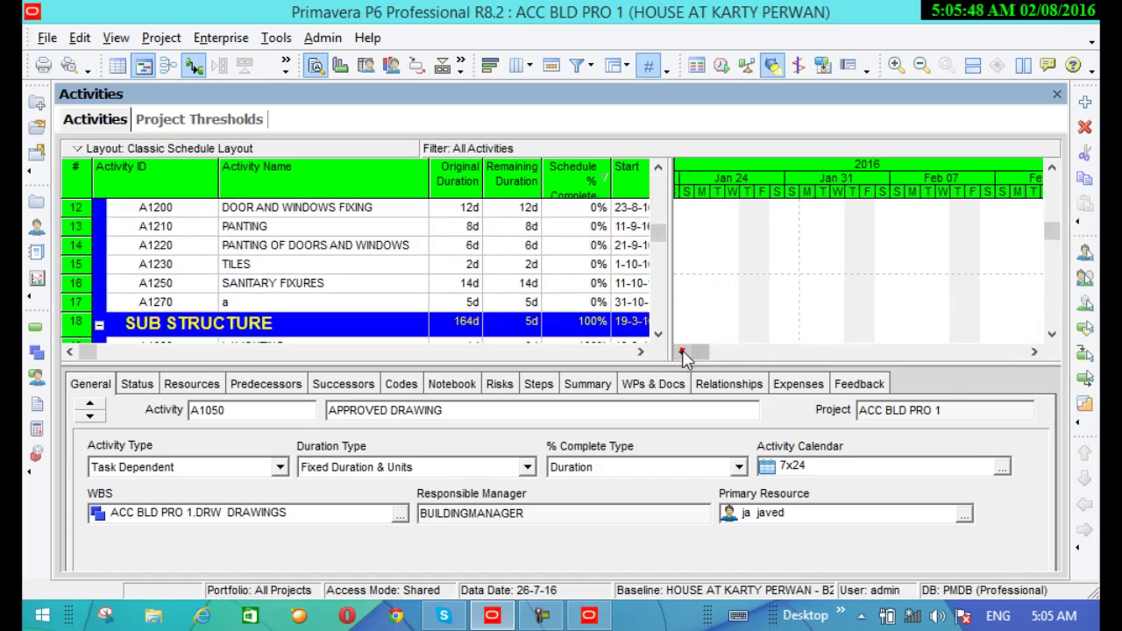
pyautogui.moveTo(682, 351); pyautogui.dragTo(683, 351)
pyautogui.click(542, 616)
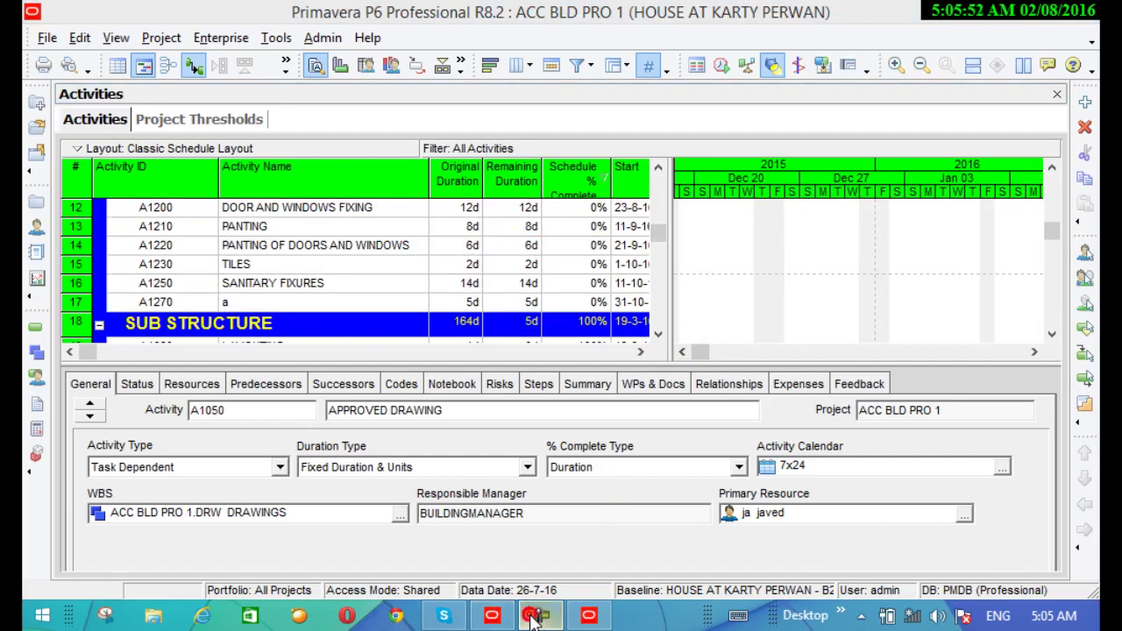
pyautogui.click(1000, 526)
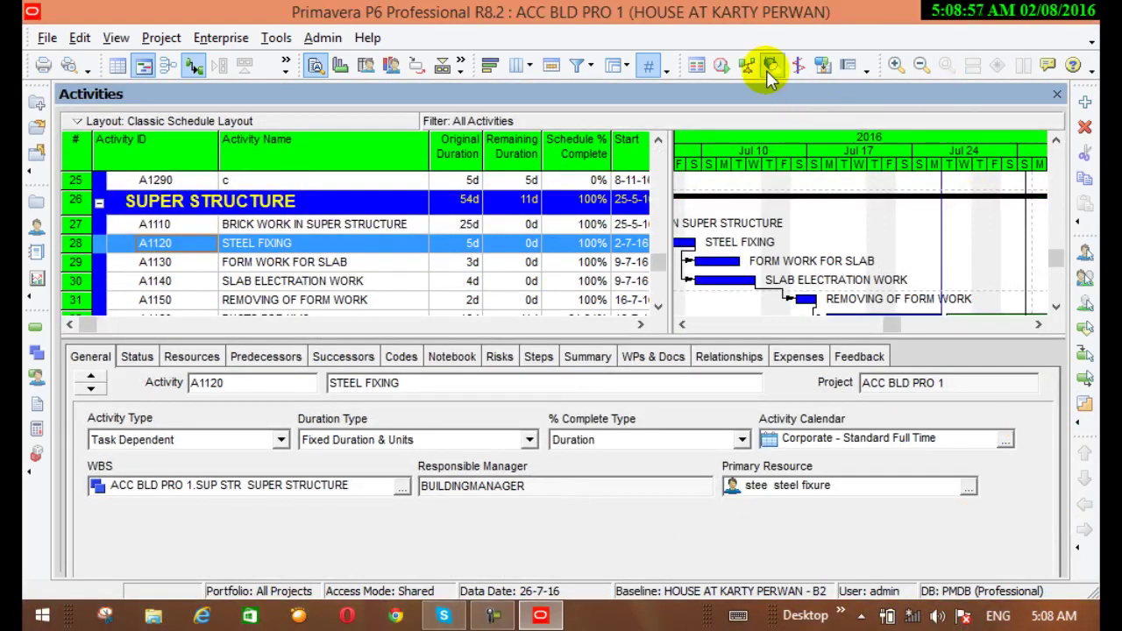
pyautogui.click(114, 38)
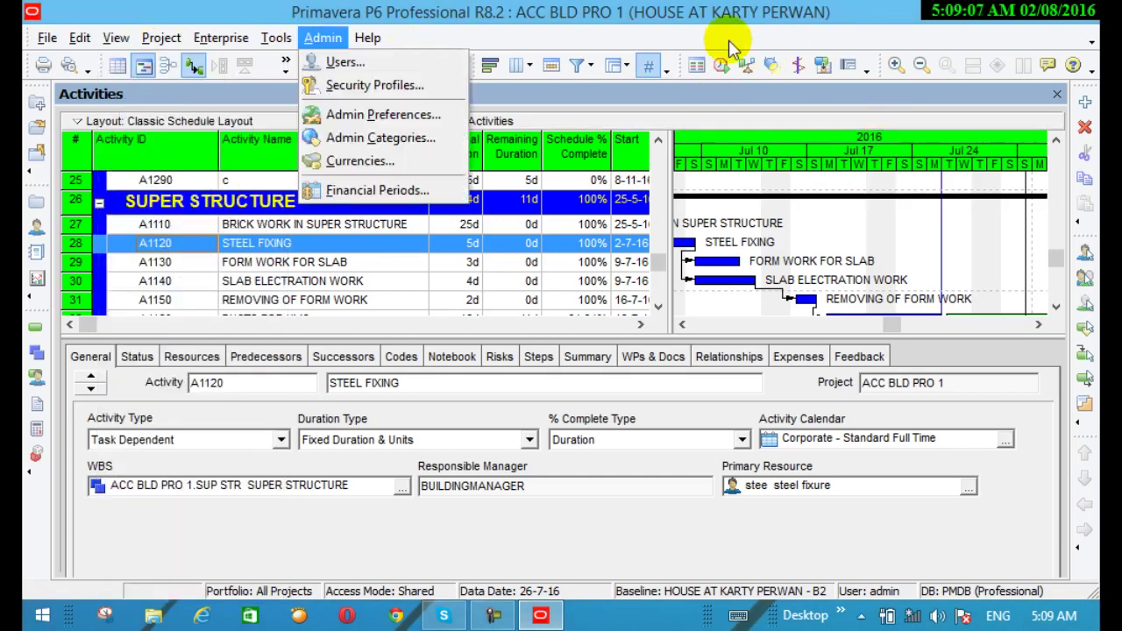
# Turn on the progress spotlight and widen its yellow band rightward toward early August
pyautogui.click(774, 65)
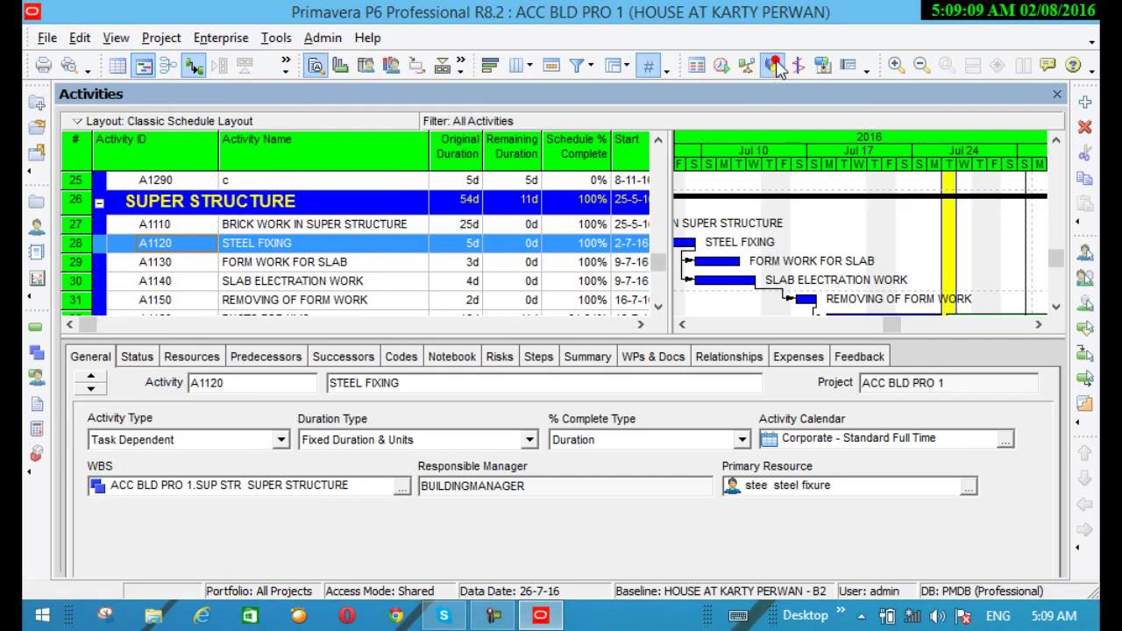
pyautogui.click(1040, 325)
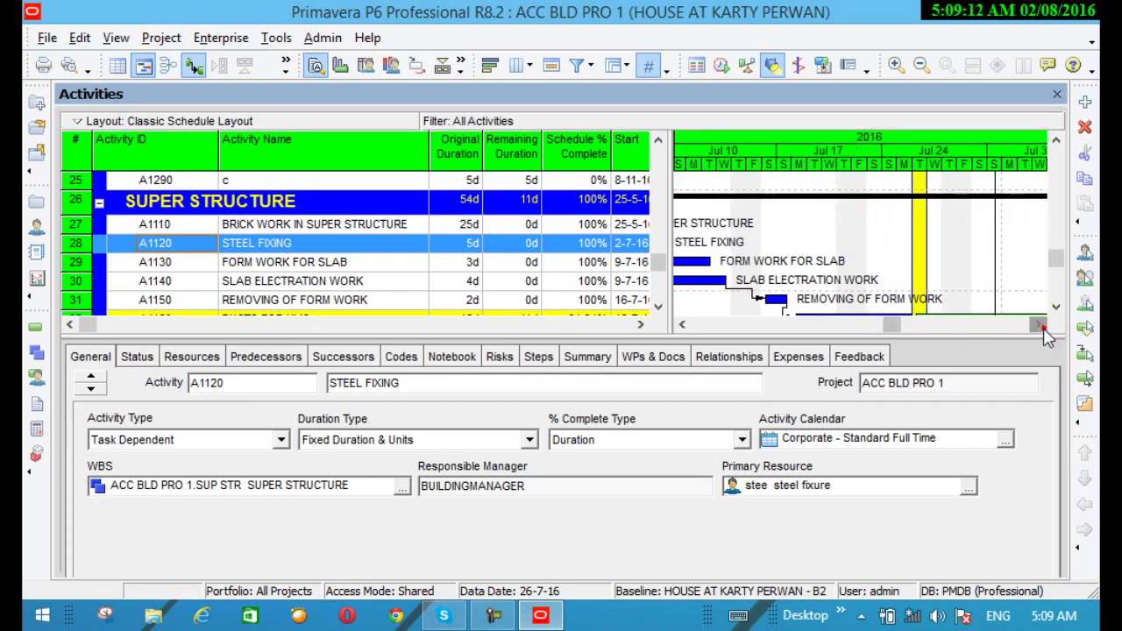
pyautogui.click(927, 264)
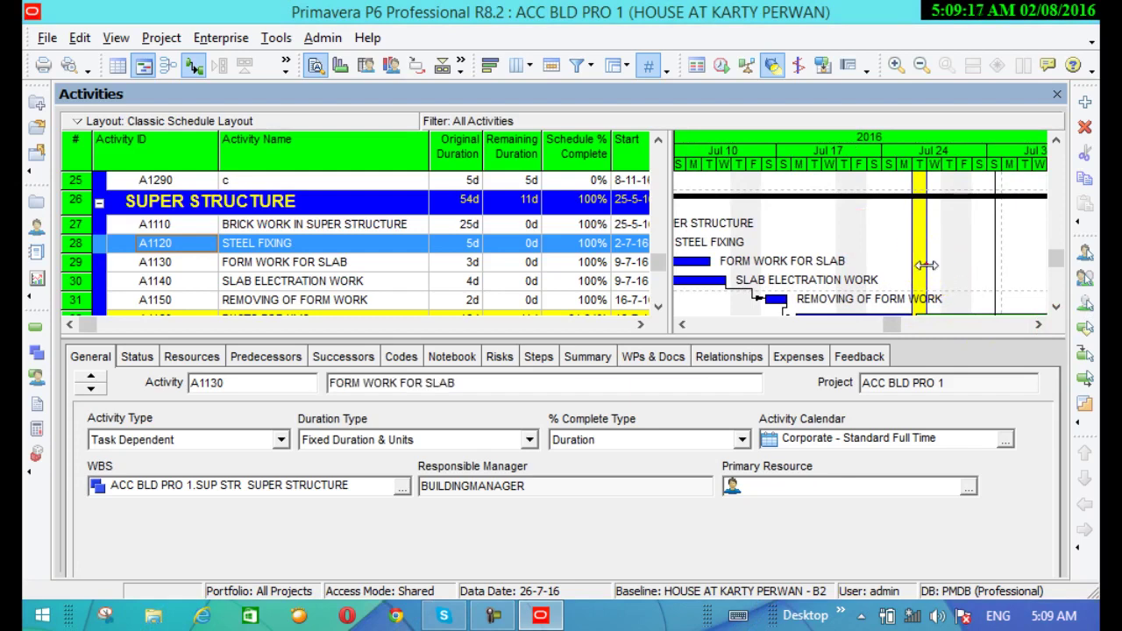
pyautogui.moveTo(927, 264); pyautogui.dragTo(1014, 285)
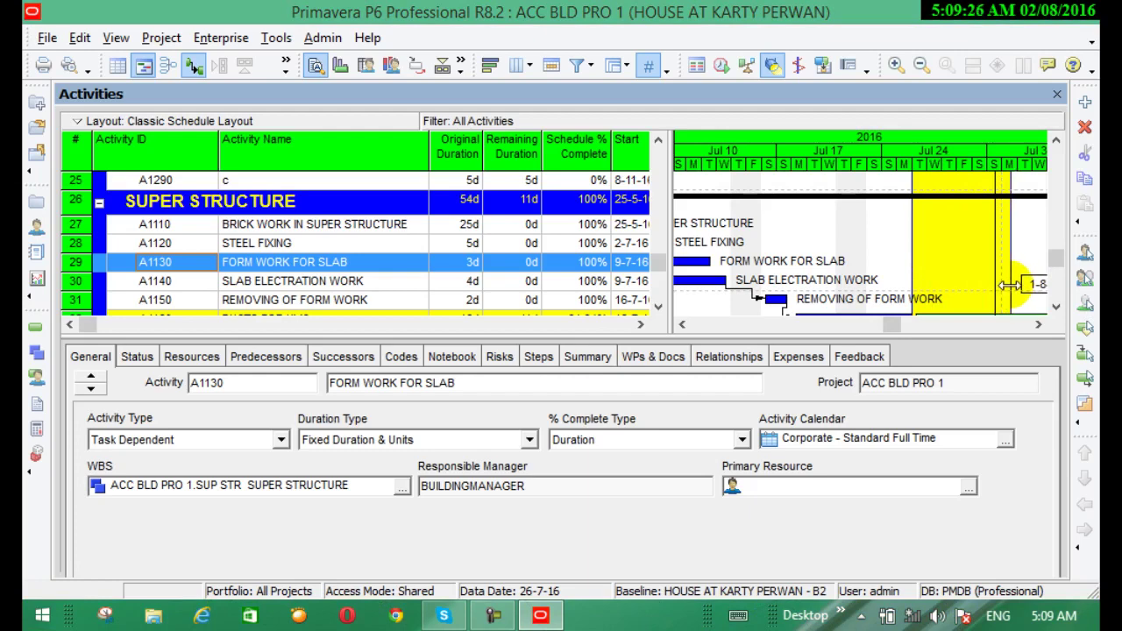
pyautogui.moveTo(1007, 285); pyautogui.dragTo(1010, 283)
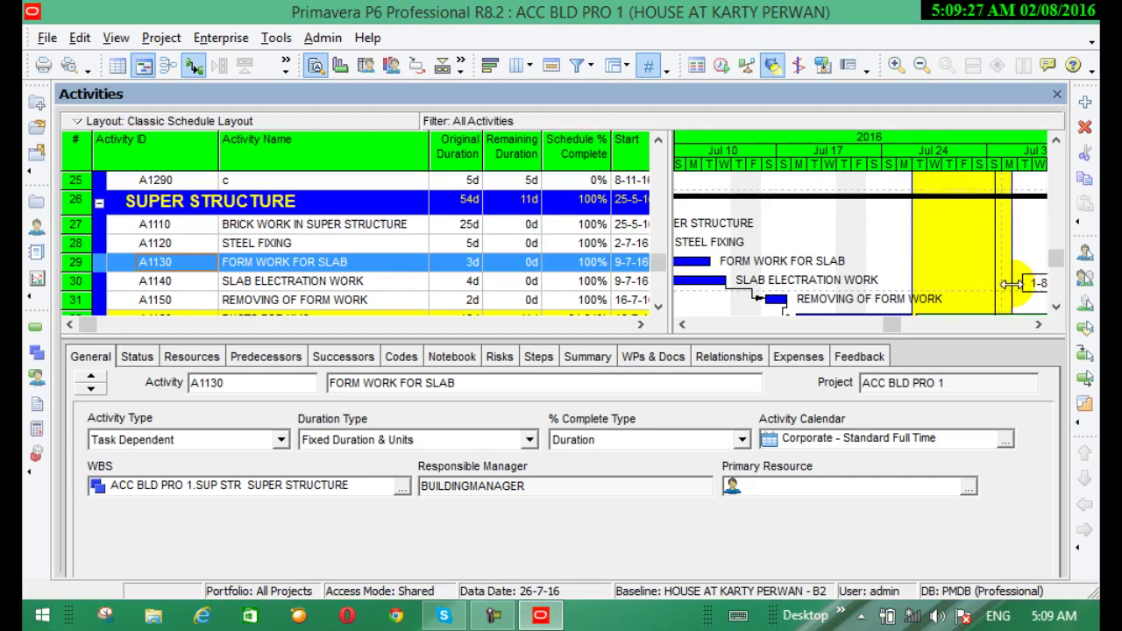
# Reschedule the project at data date 26-7-16 and toggle the progress line
pyautogui.click(721, 67)
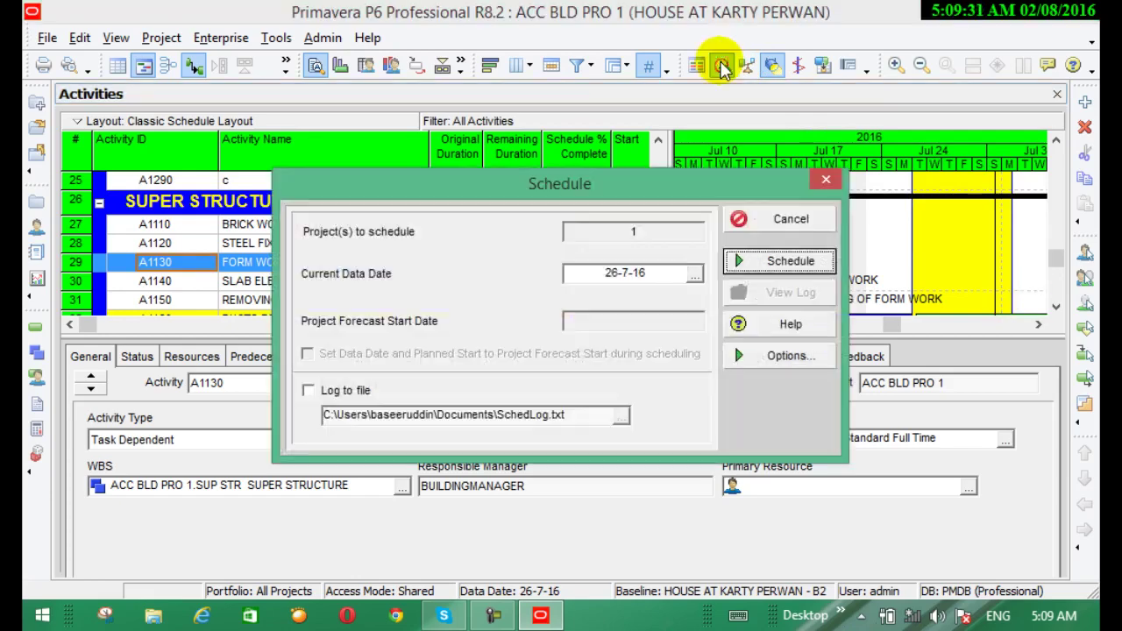
pyautogui.click(774, 262)
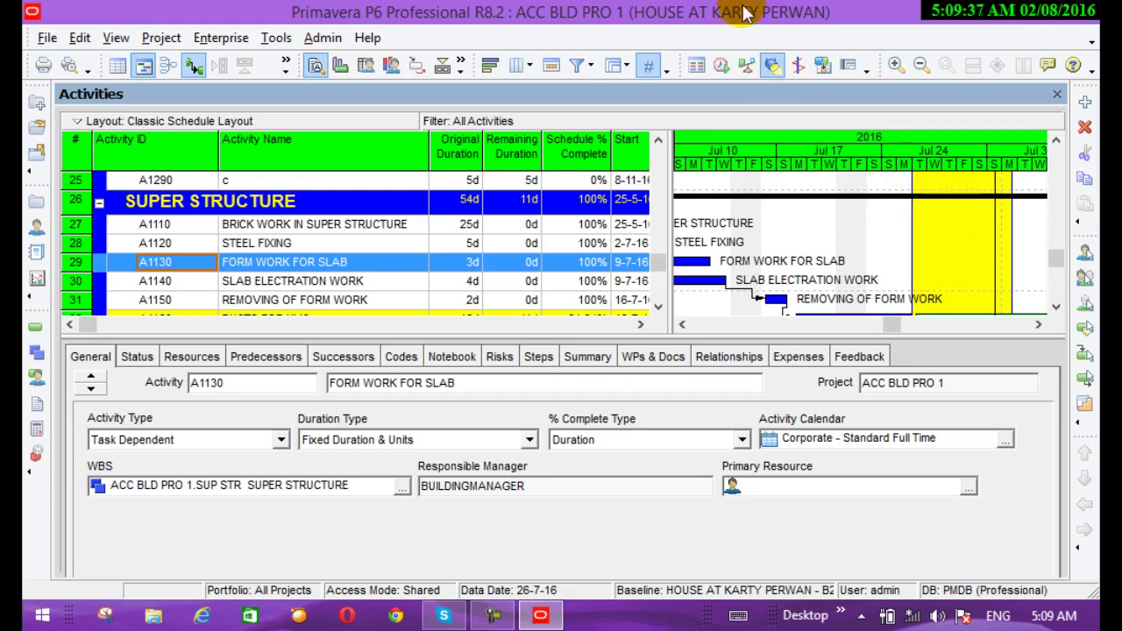
pyautogui.click(799, 67)
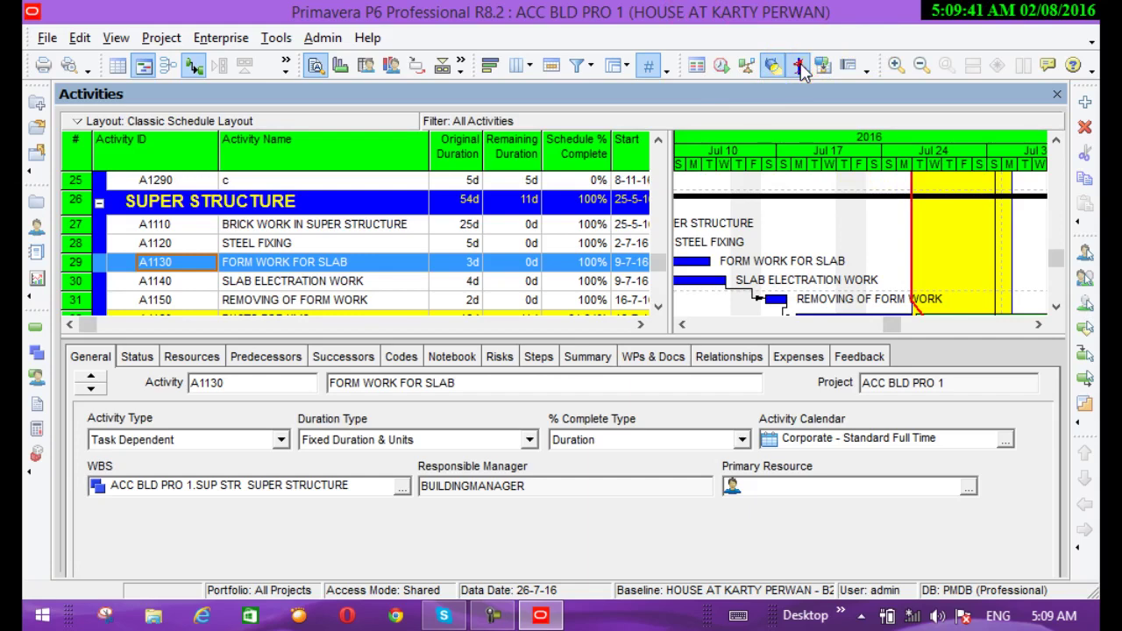
pyautogui.click(800, 67)
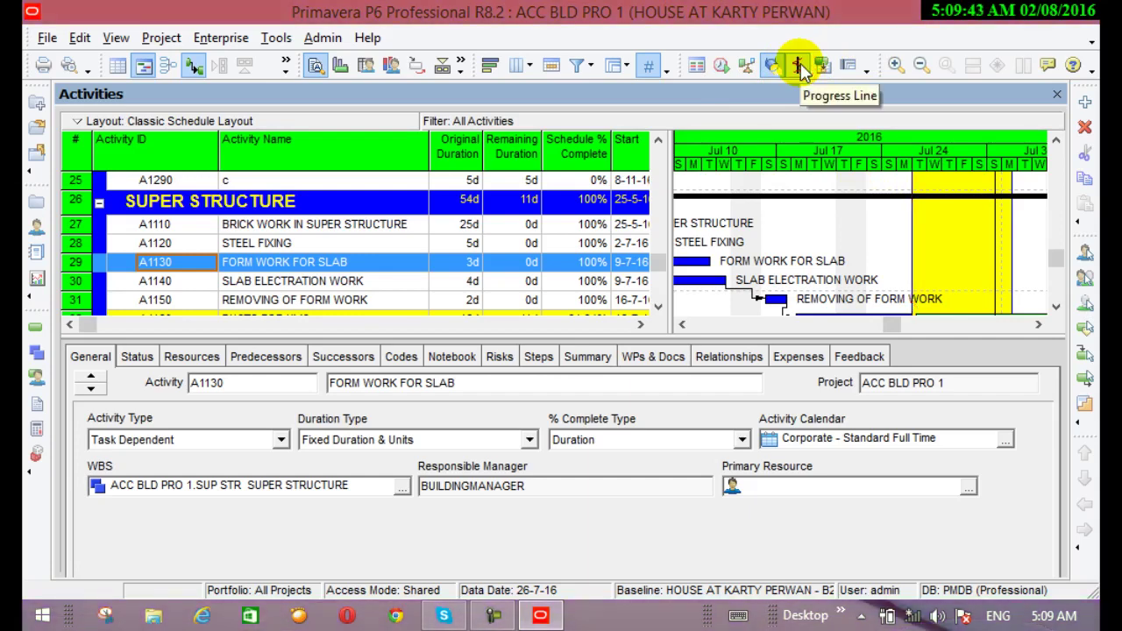
# Select BRICK WORK IN SUPER STRUCTURE, turn off the spotlight and show the red progress line
pyautogui.click(868, 217)
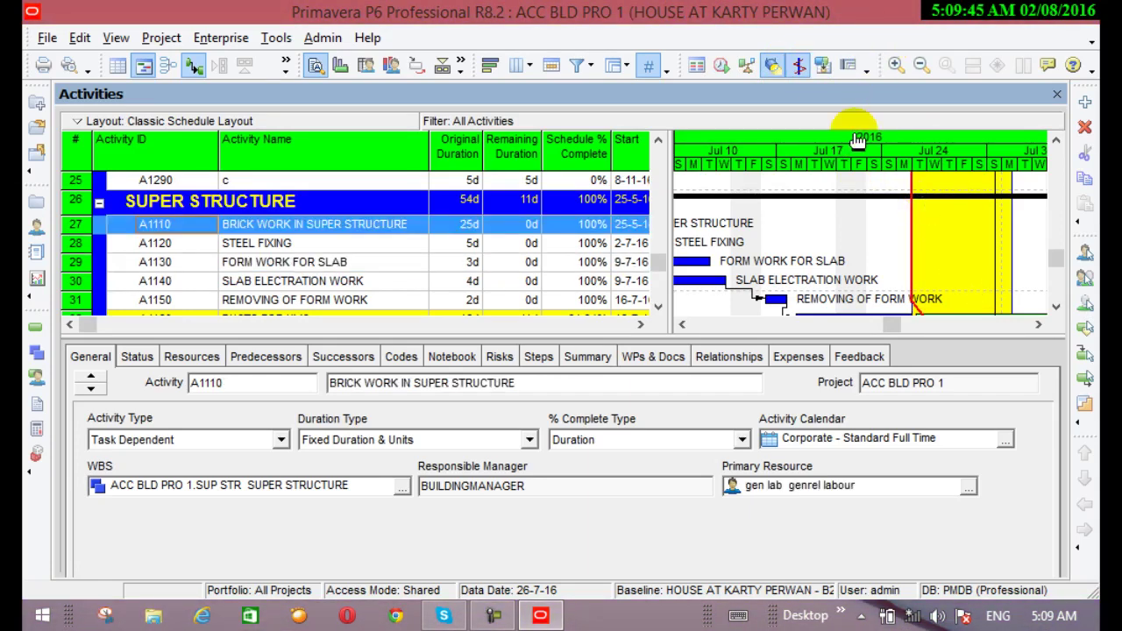
pyautogui.scroll(-2, 868, 226)
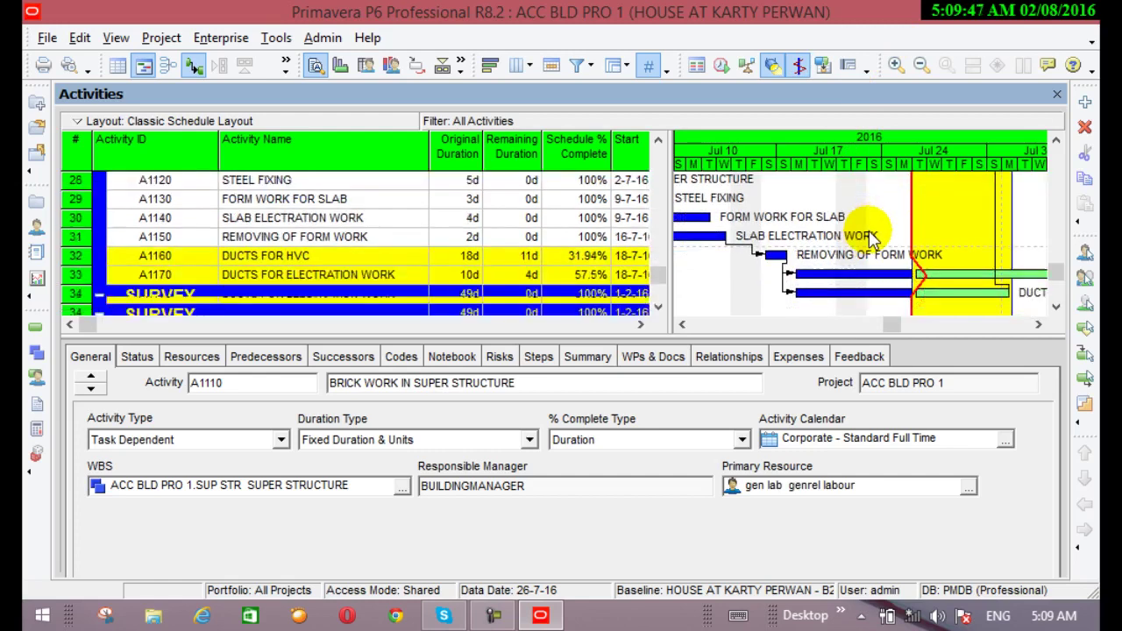
pyautogui.scroll(-3, 911, 298)
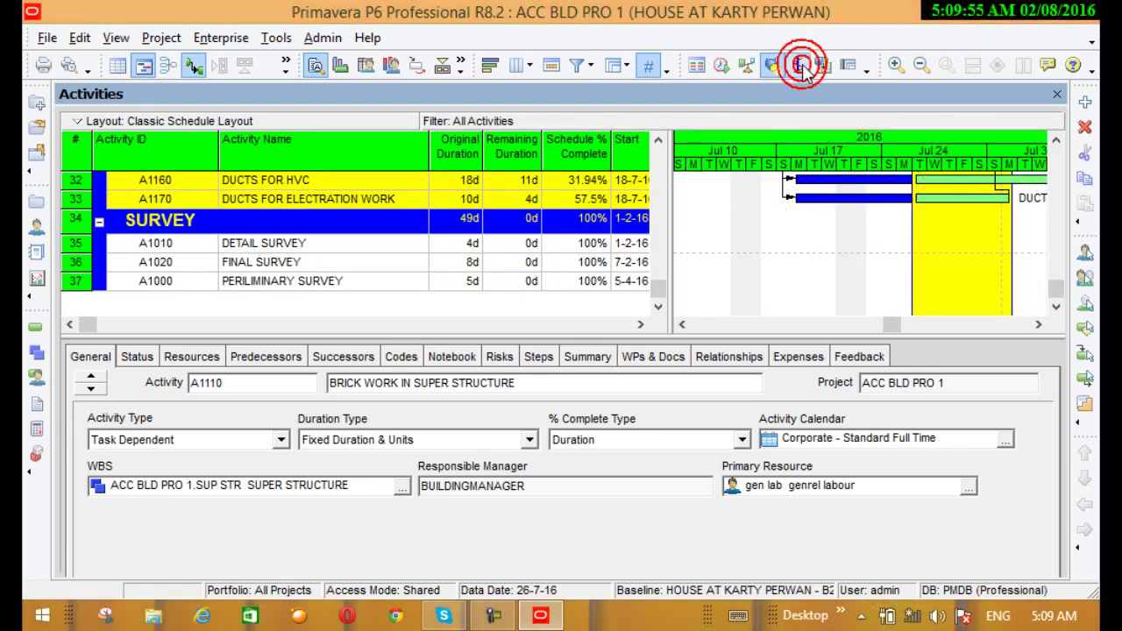
pyautogui.click(773, 64)
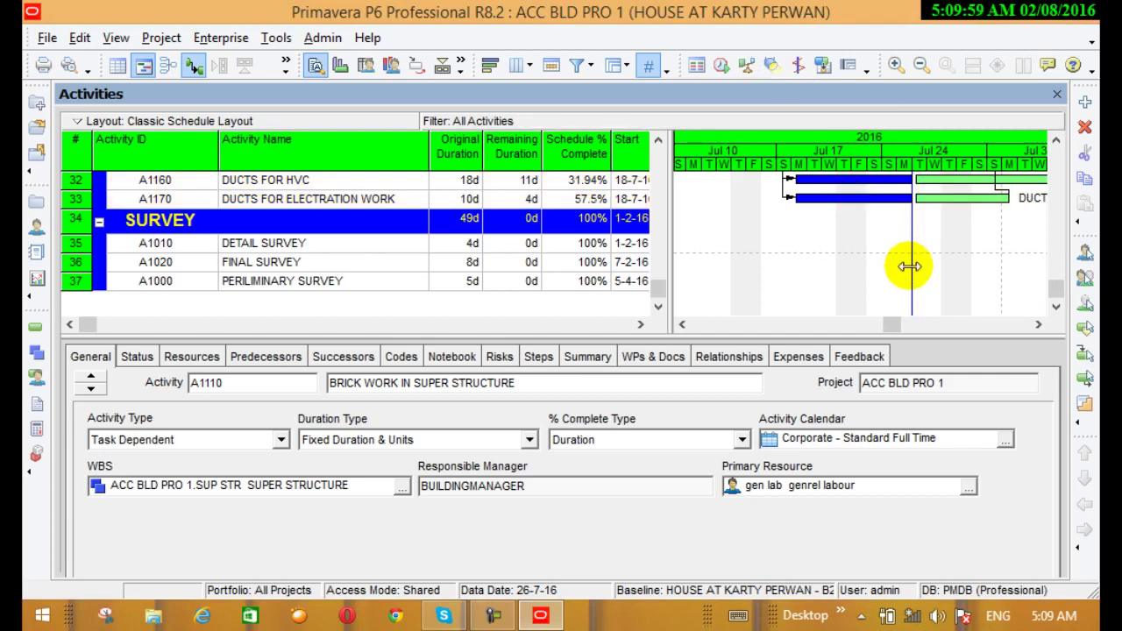
pyautogui.scroll(1, 912, 268)
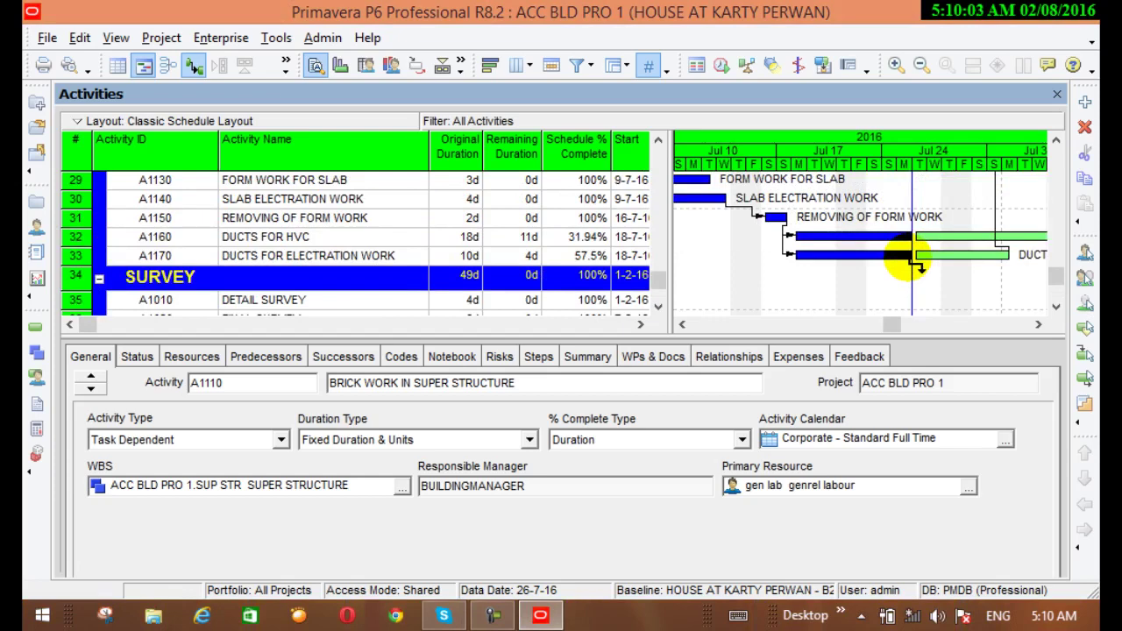
pyautogui.click(795, 63)
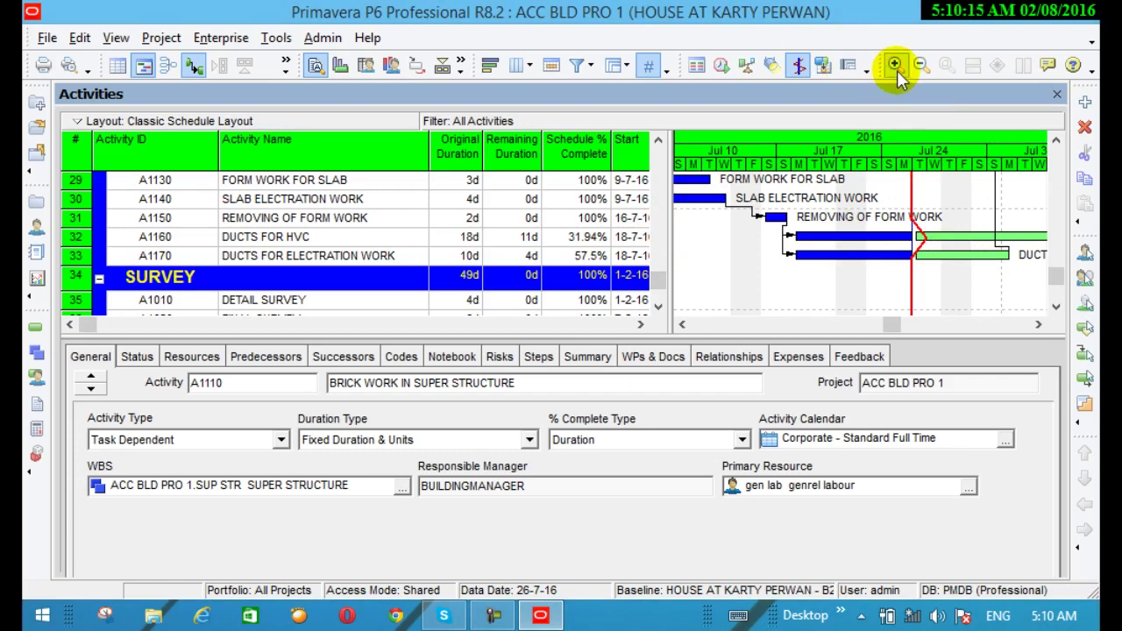
# Zoom the Gantt timescale to quarters spanning 2015 to 2017
pyautogui.click(868, 71)
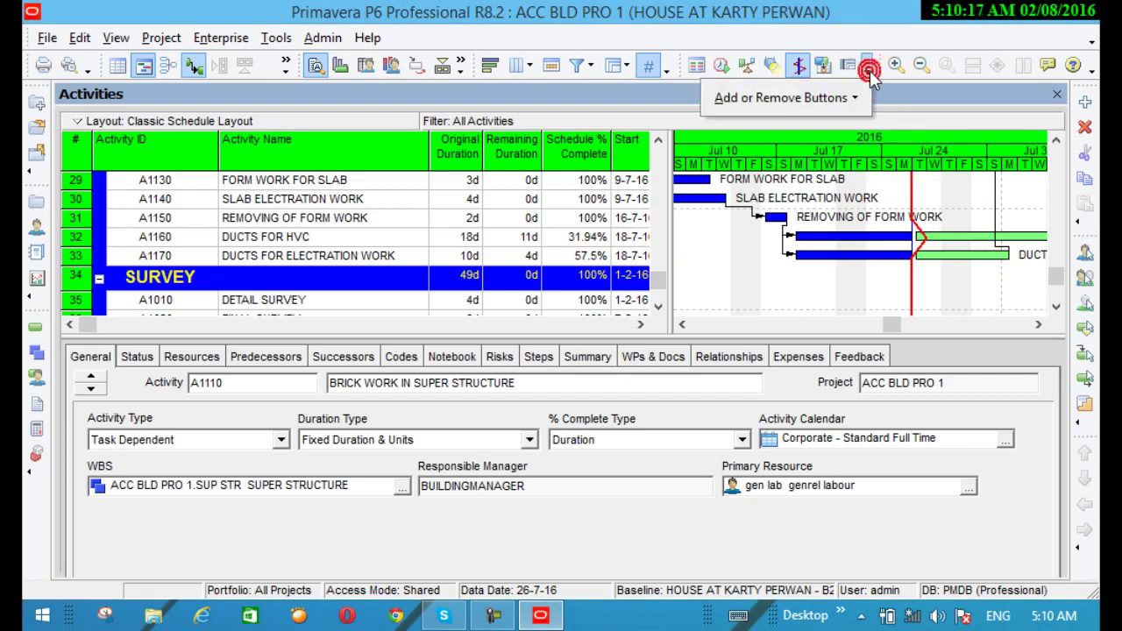
pyautogui.click(829, 97)
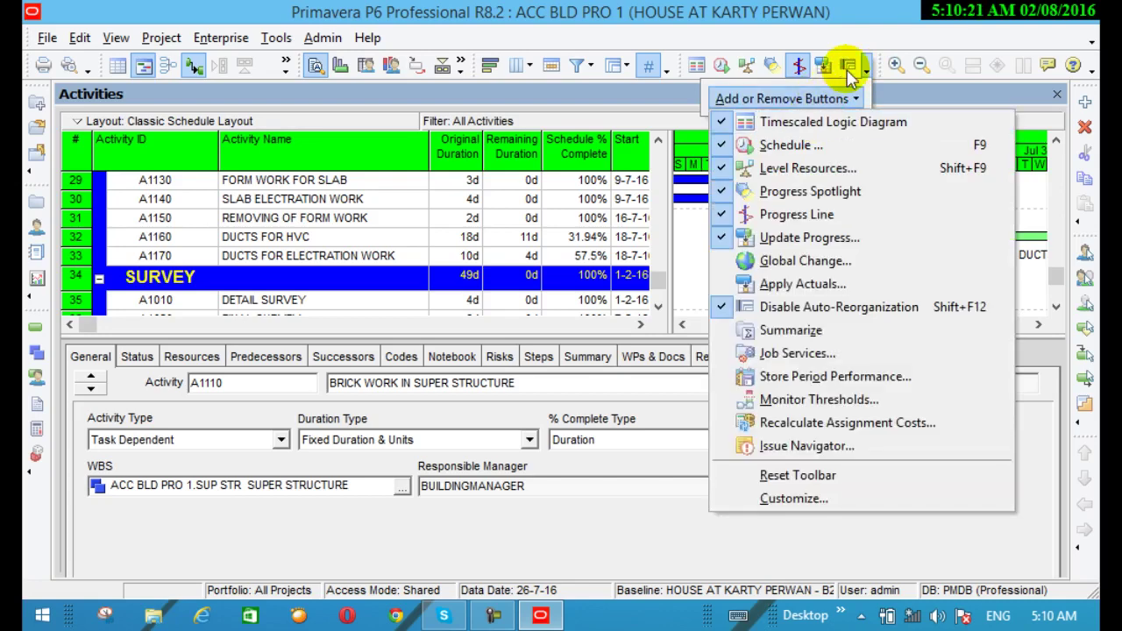
pyautogui.click(895, 66)
pyautogui.click(897, 67)
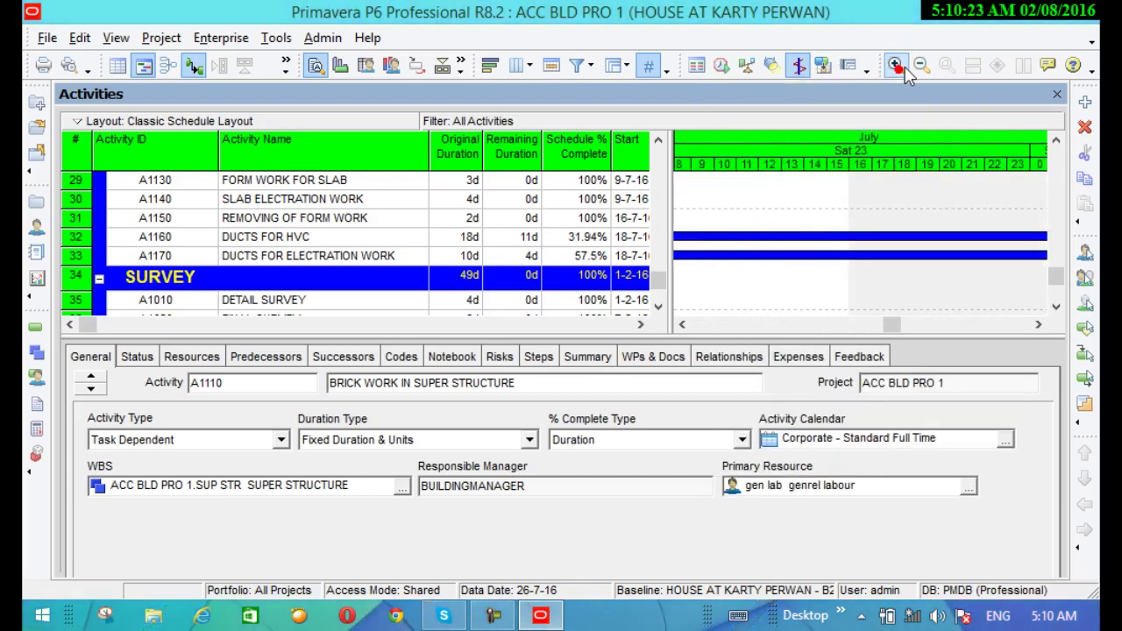
pyautogui.click(918, 66)
pyautogui.click(918, 67)
pyautogui.click(917, 67)
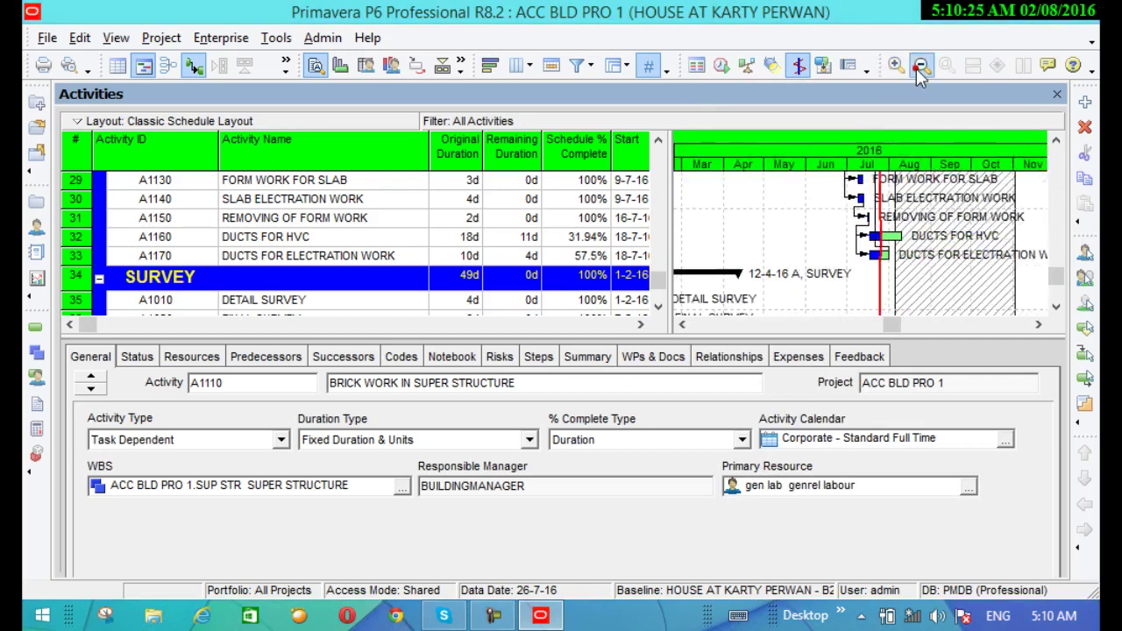
pyautogui.click(917, 67)
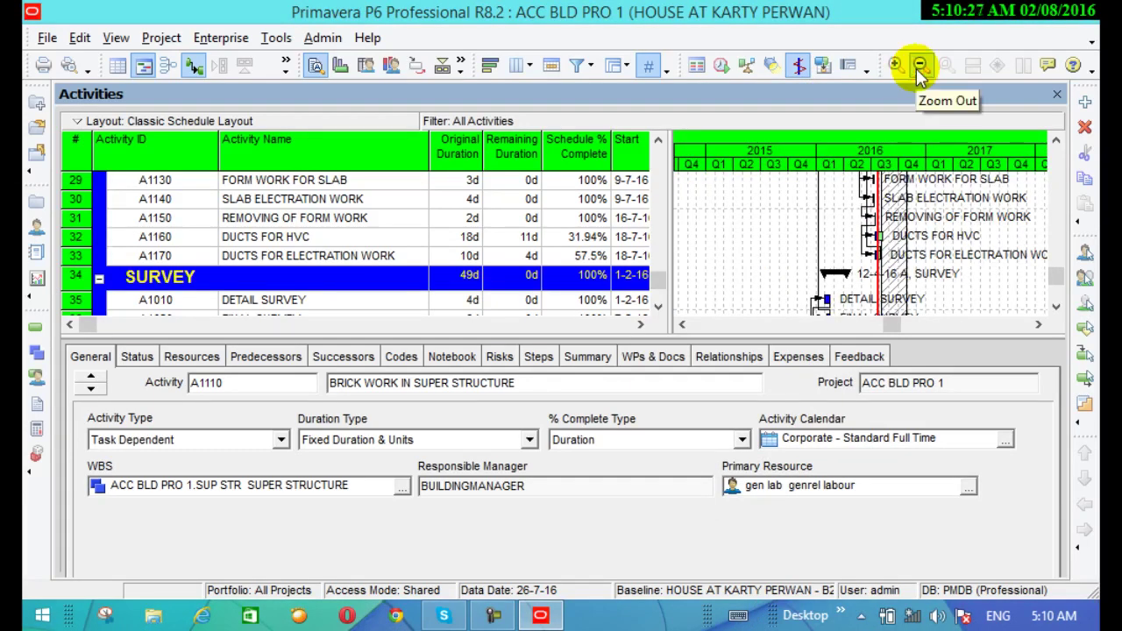
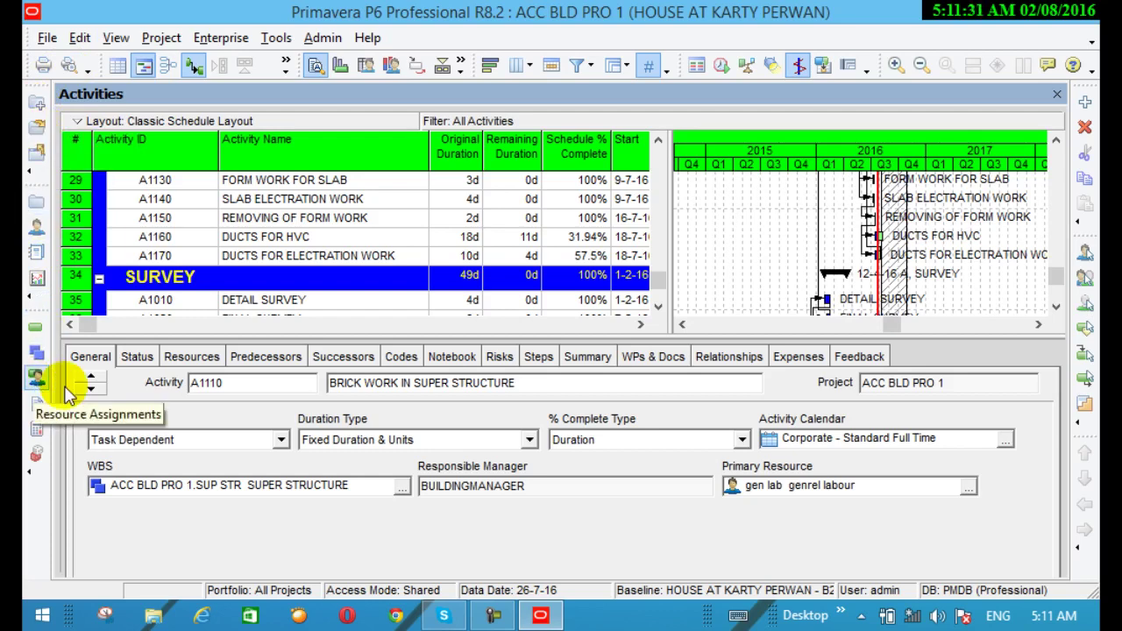
# Open the Project menu's Thresholds for ACC BLD PRO 1, showing the Duration % of Planned threshold
pyautogui.click(514, 614)
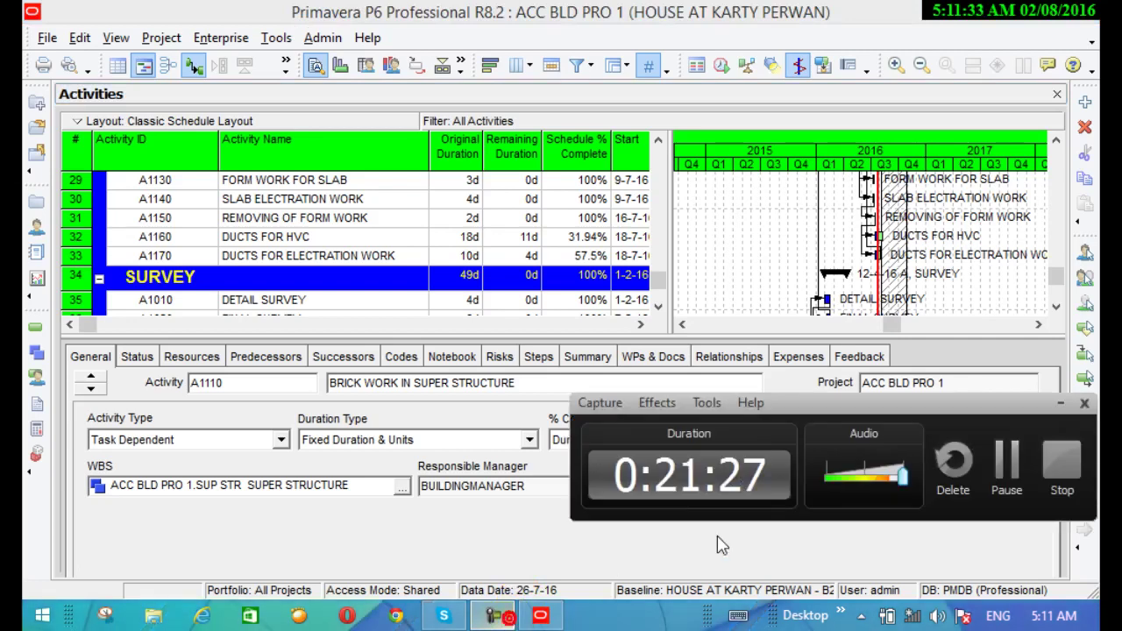
pyautogui.click(1004, 465)
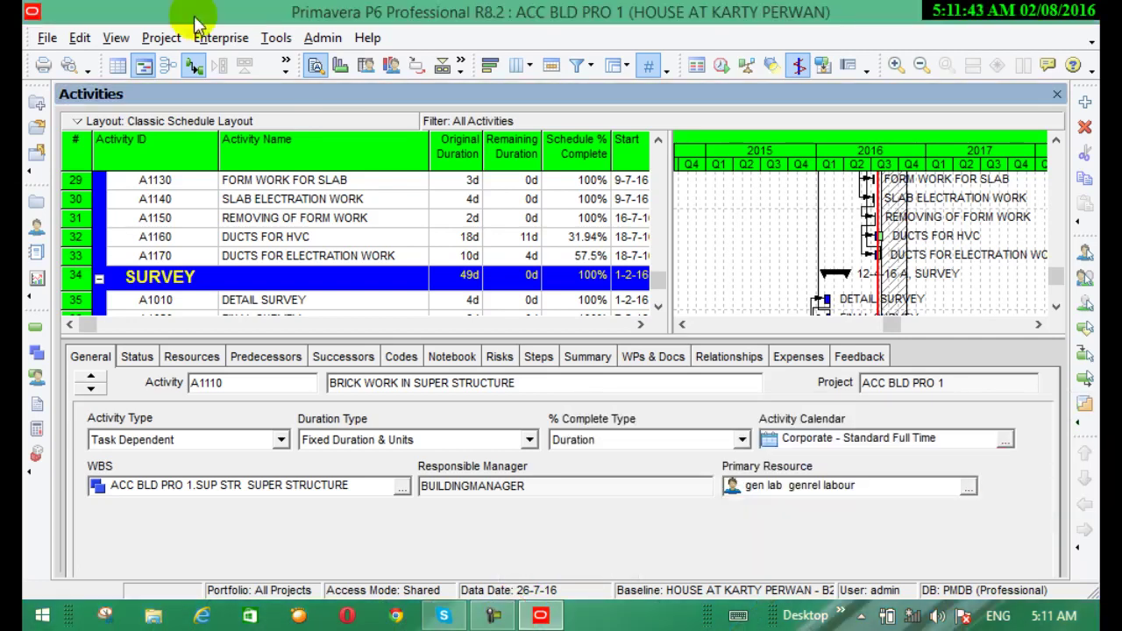
pyautogui.click(157, 38)
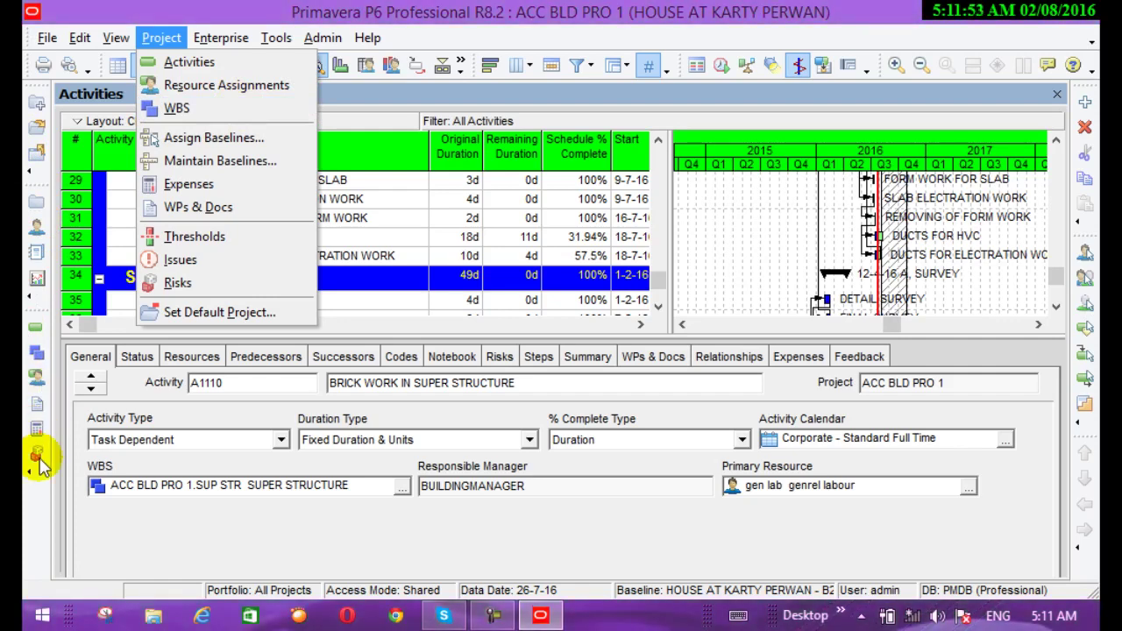
pyautogui.press('Escape')
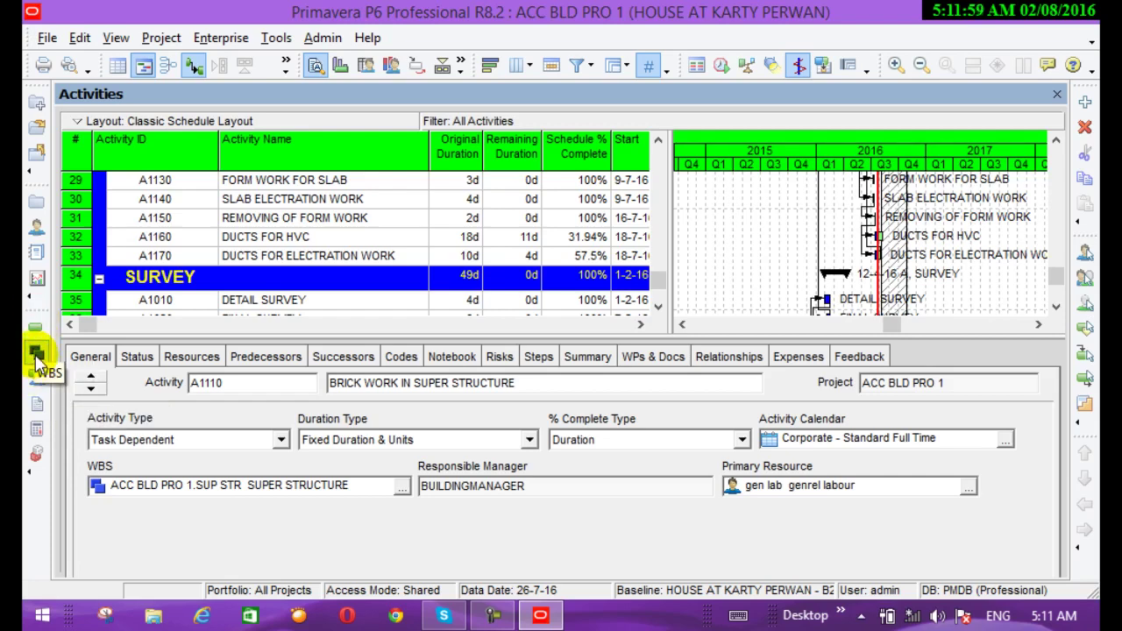
pyautogui.click(169, 41)
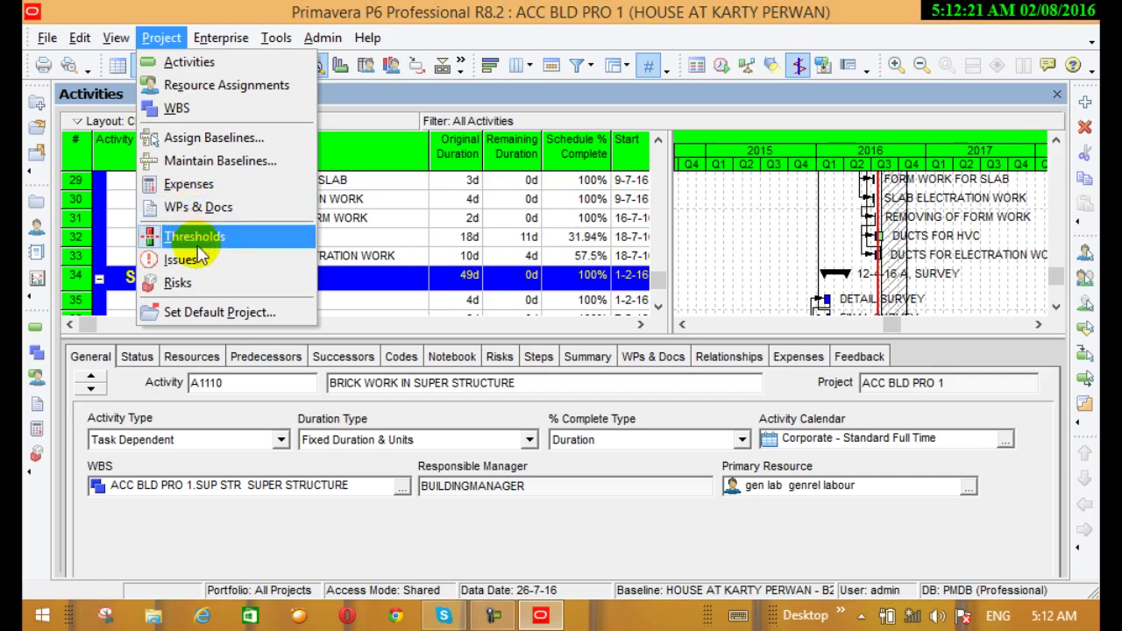
pyautogui.click(198, 233)
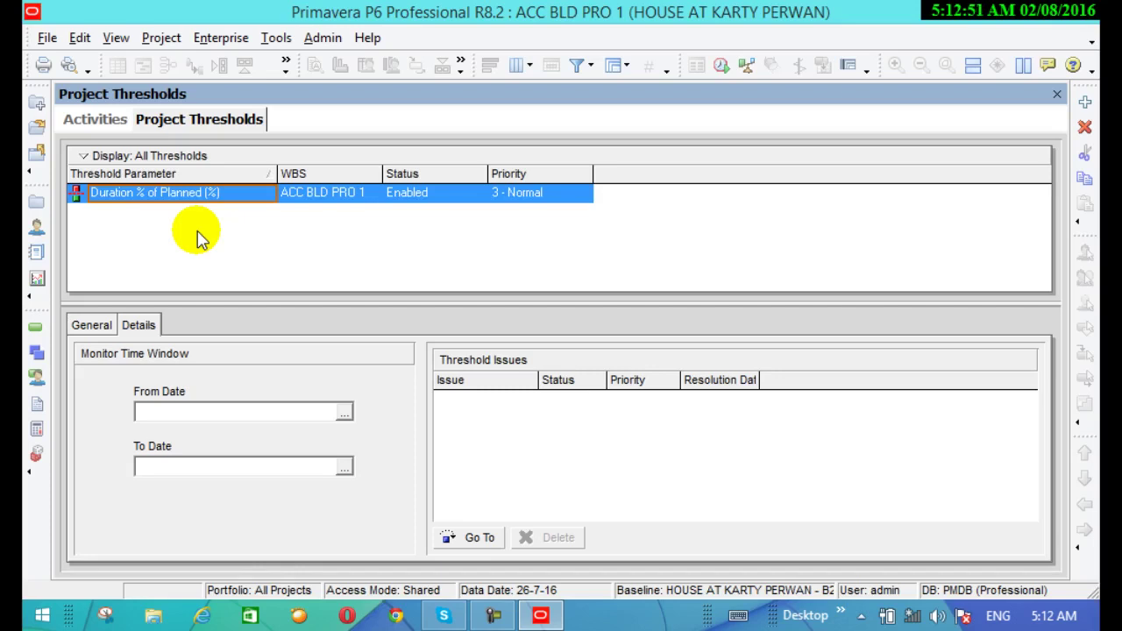
# Change the threshold parameter to Cost % of Planned (%)
pyautogui.click(187, 200)
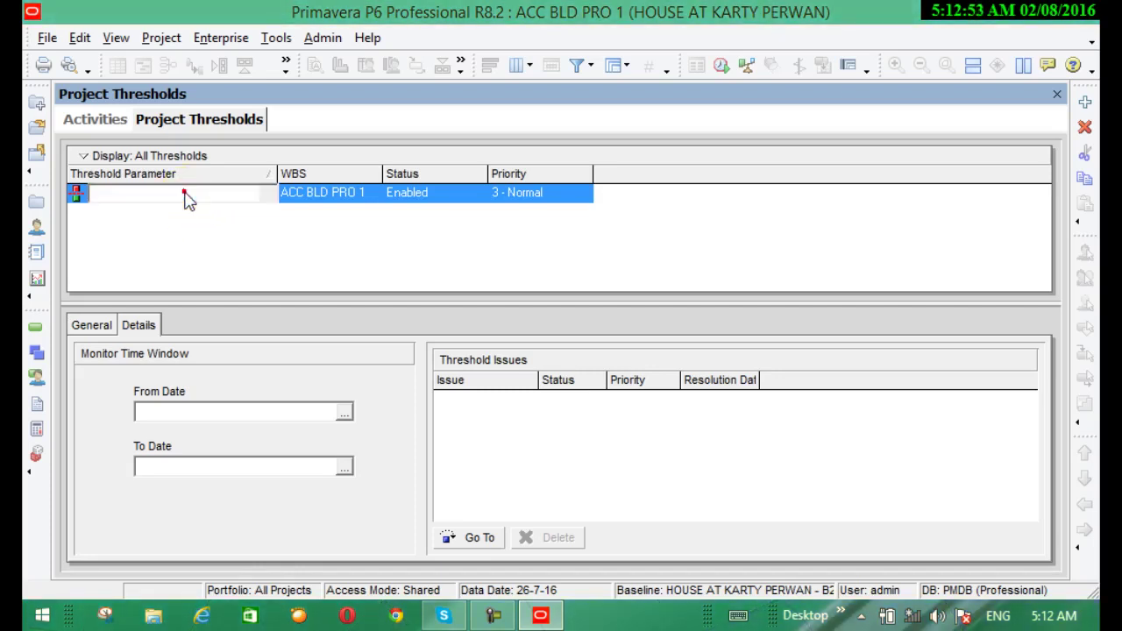
pyautogui.click(256, 194)
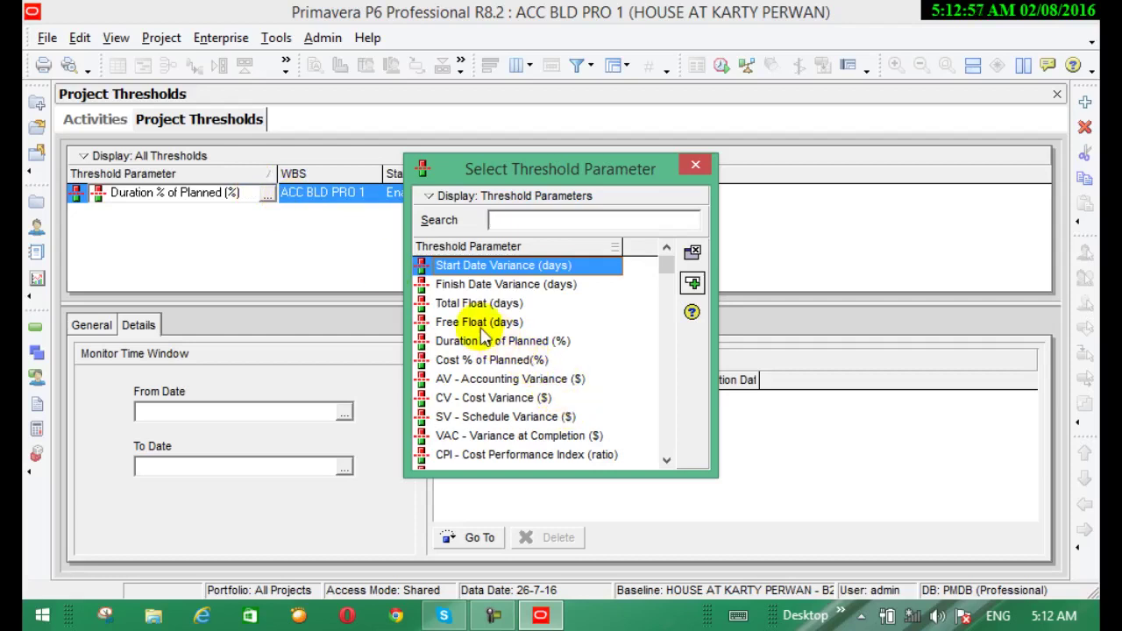
pyautogui.click(449, 361)
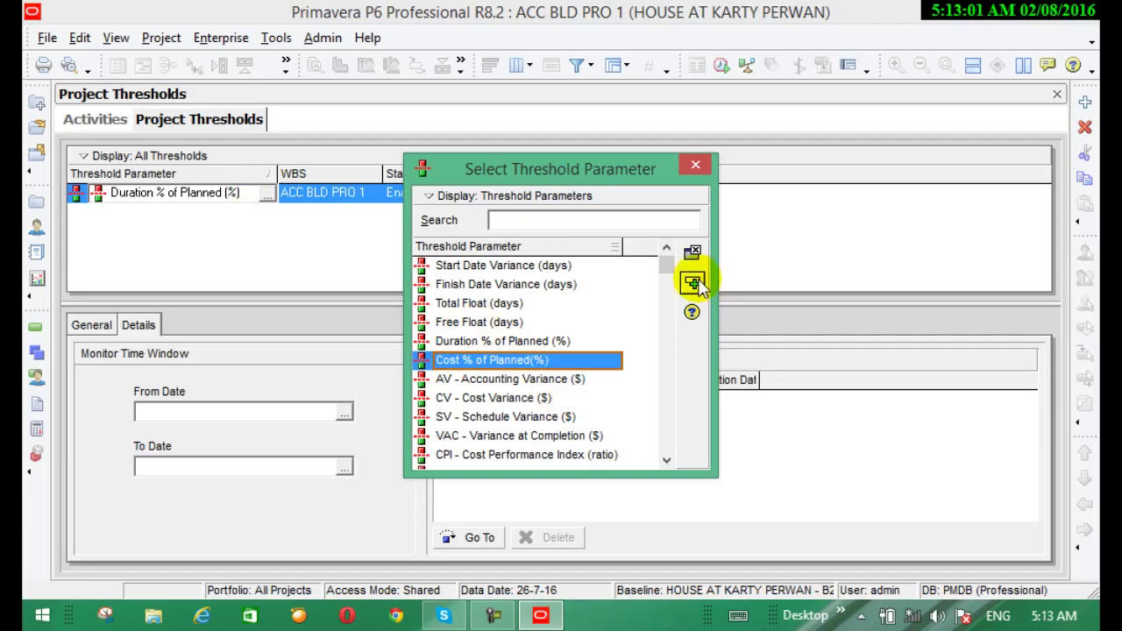
pyautogui.click(693, 283)
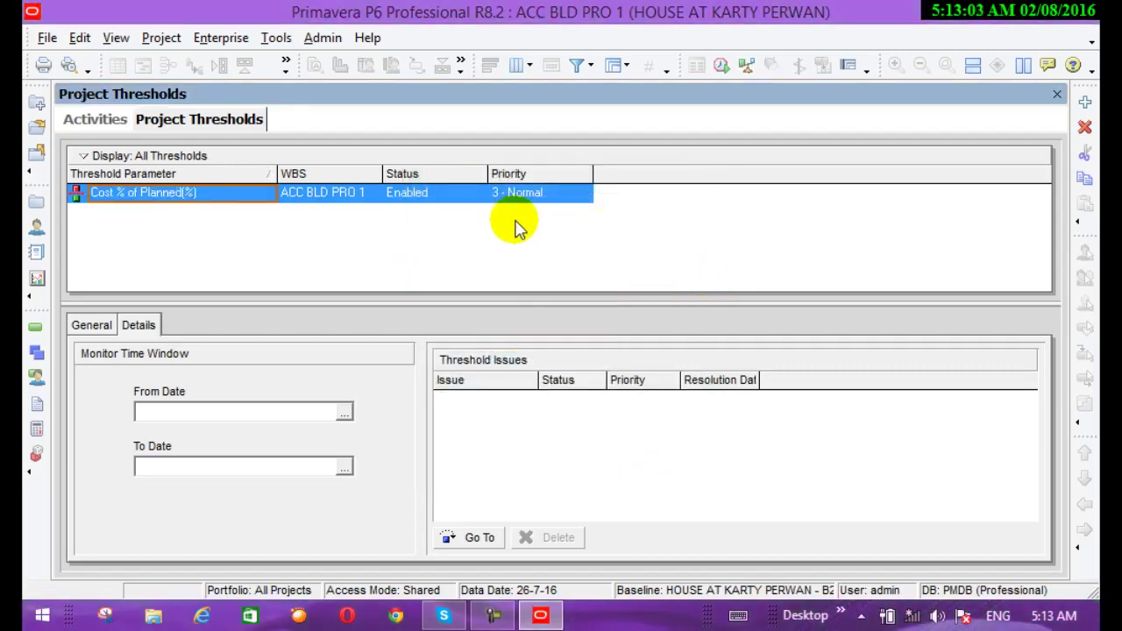
# Reassign Duration % of Planned (%) and show its General settings with 50% and 80% limits
pyautogui.click(272, 198)
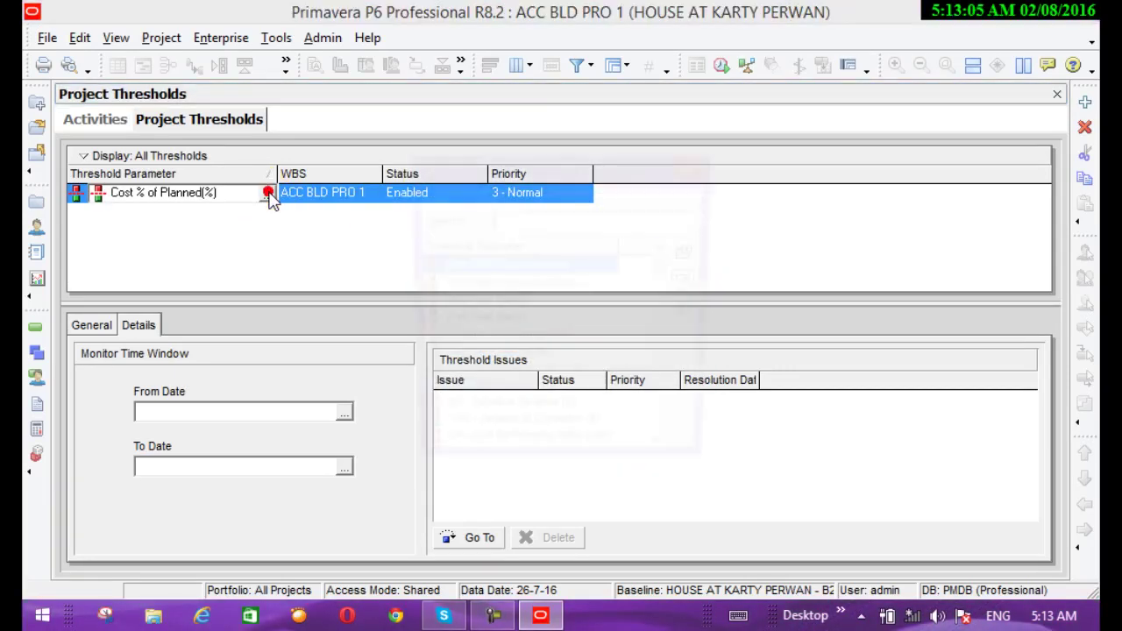
pyautogui.click(266, 193)
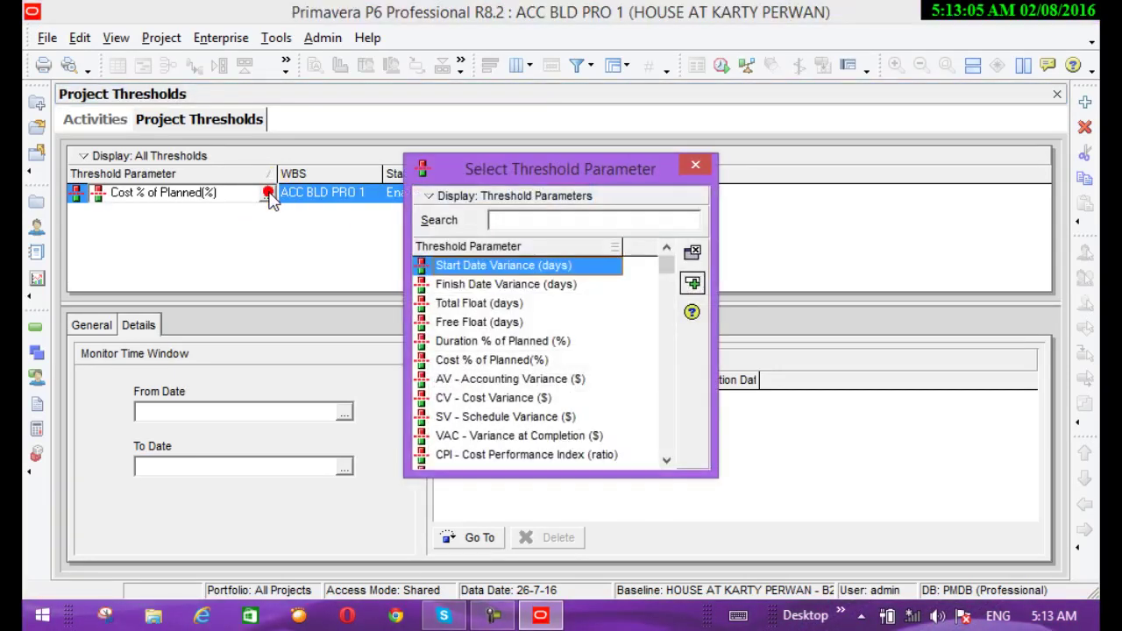
pyautogui.click(487, 340)
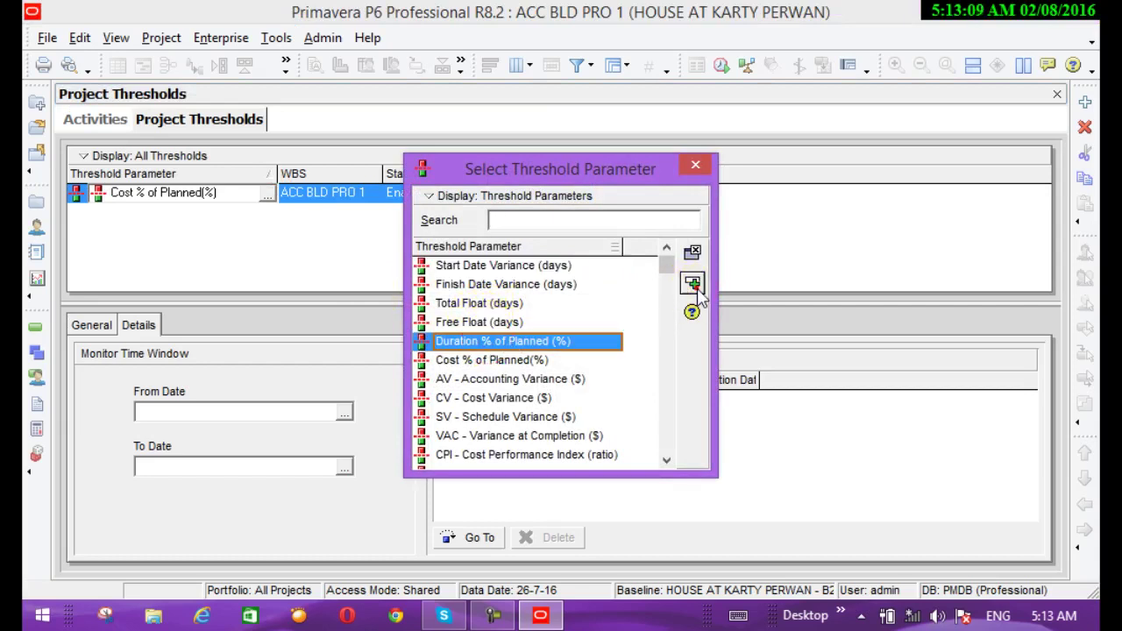
pyautogui.click(691, 283)
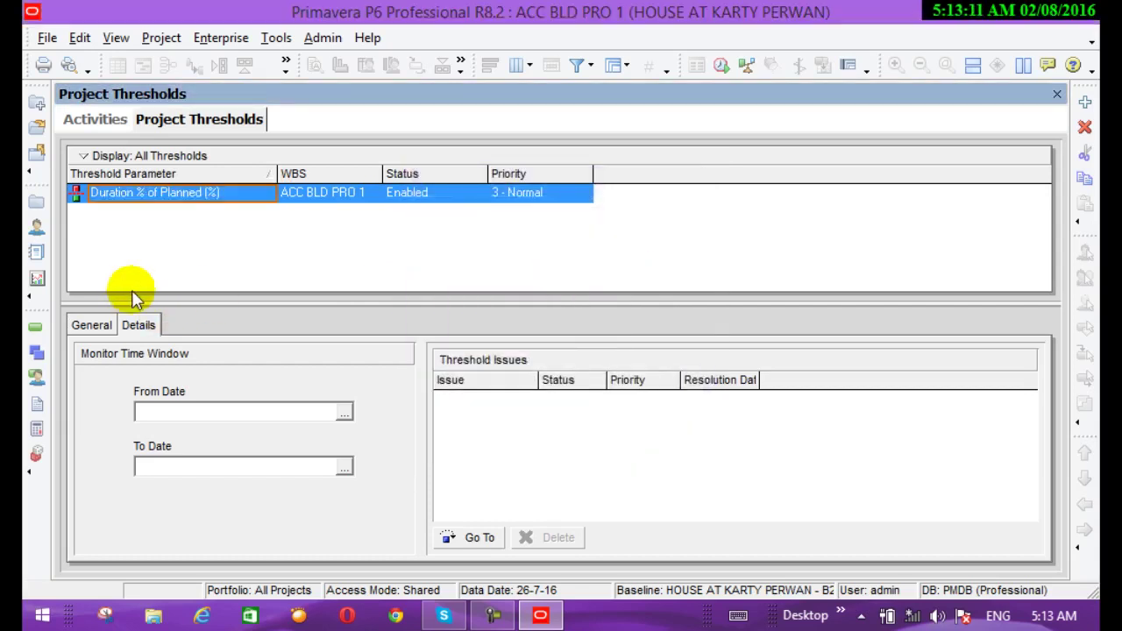
pyautogui.click(101, 321)
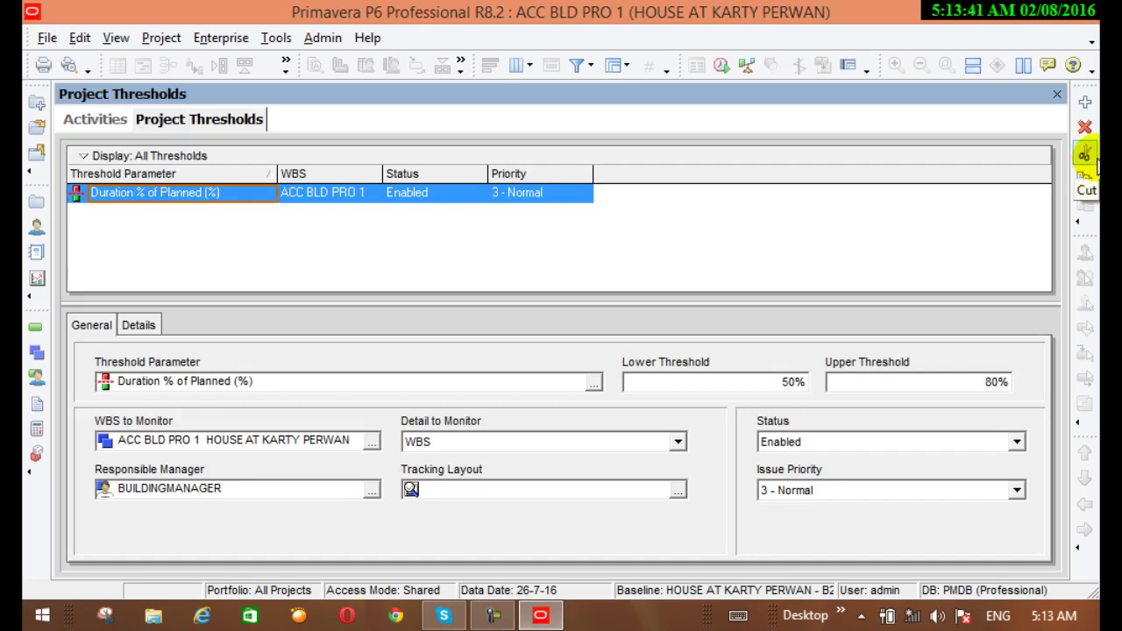
# Check the threshold's Details tab: empty monitor time window and no threshold issues
pyautogui.click(1095, 160)
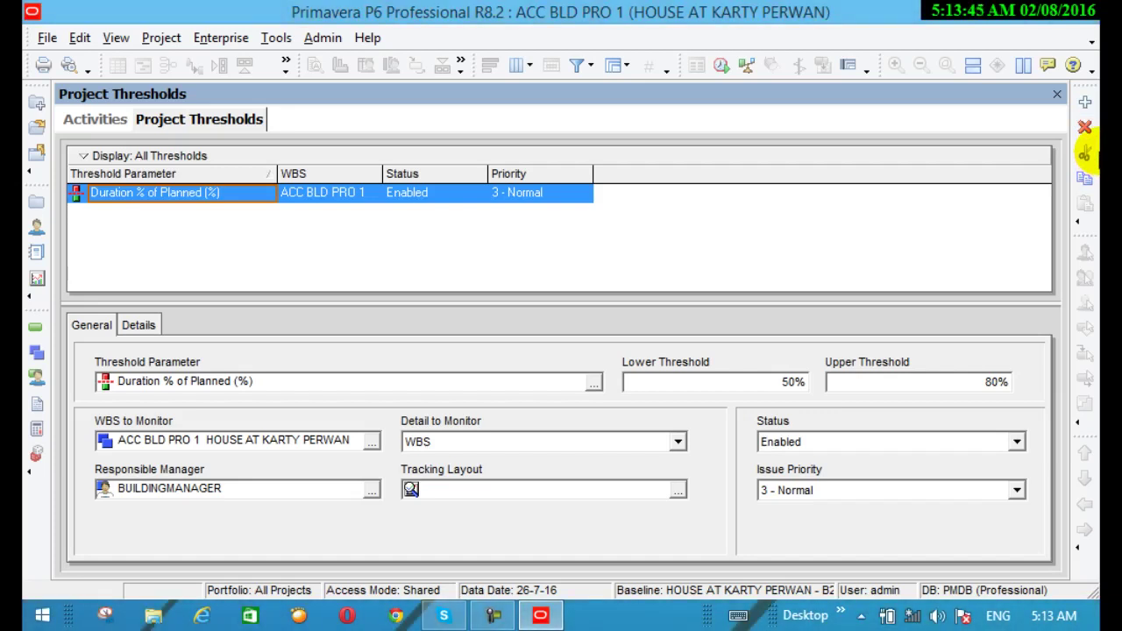
pyautogui.click(136, 323)
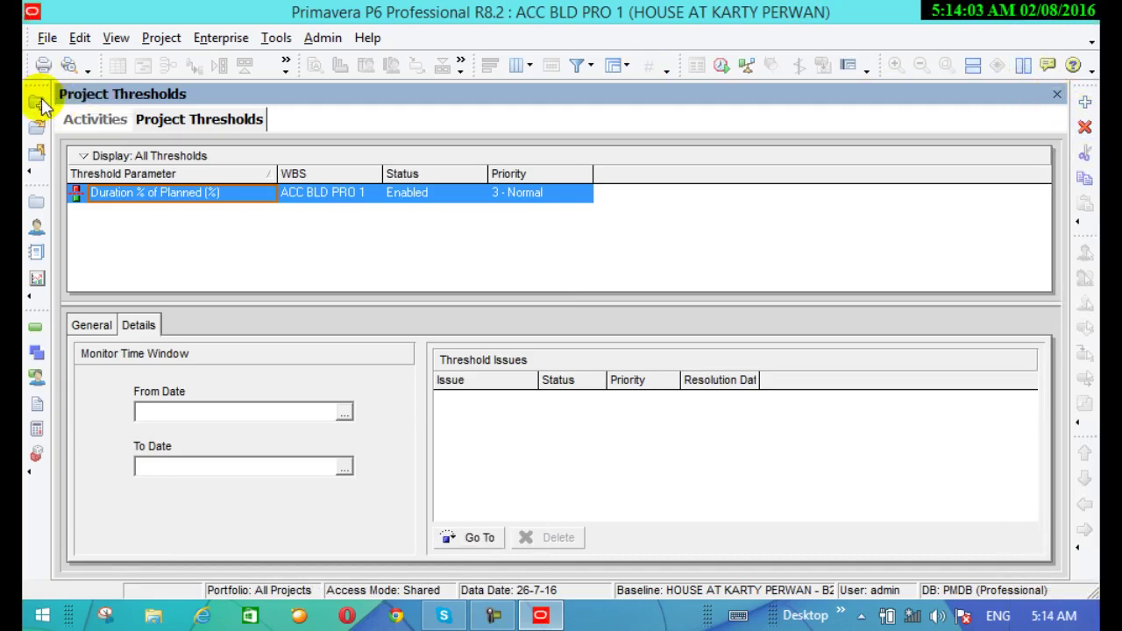
pyautogui.click(45, 38)
pyautogui.click(46, 39)
pyautogui.click(81, 40)
pyautogui.click(158, 44)
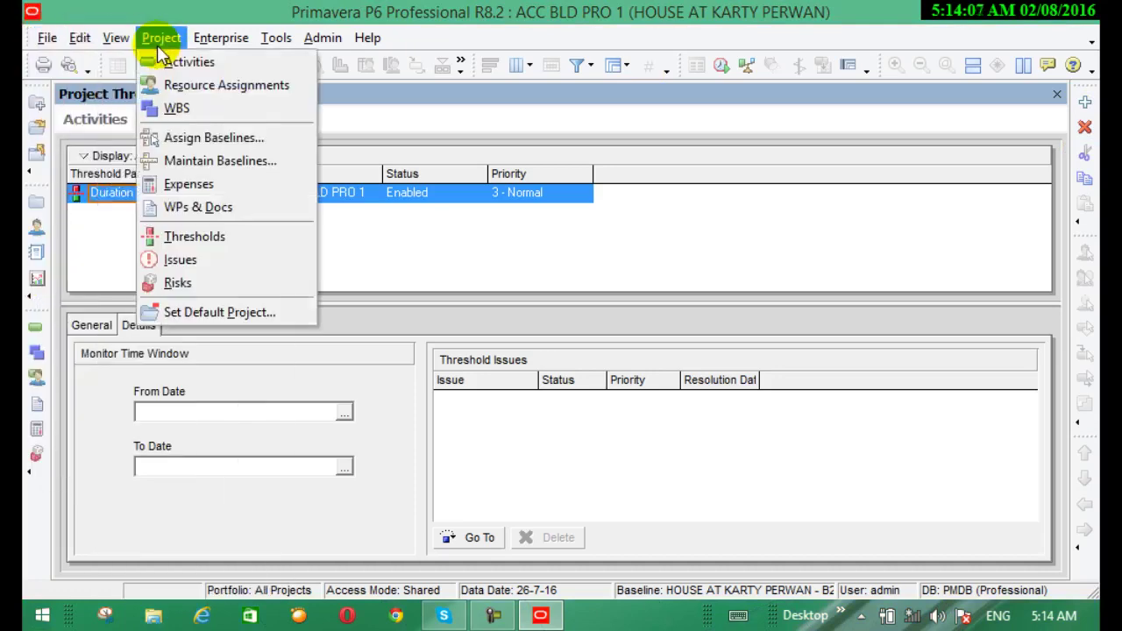
# Open Project Issues, name the new issue 'incmplete work', and show its Details tab
pyautogui.click(195, 260)
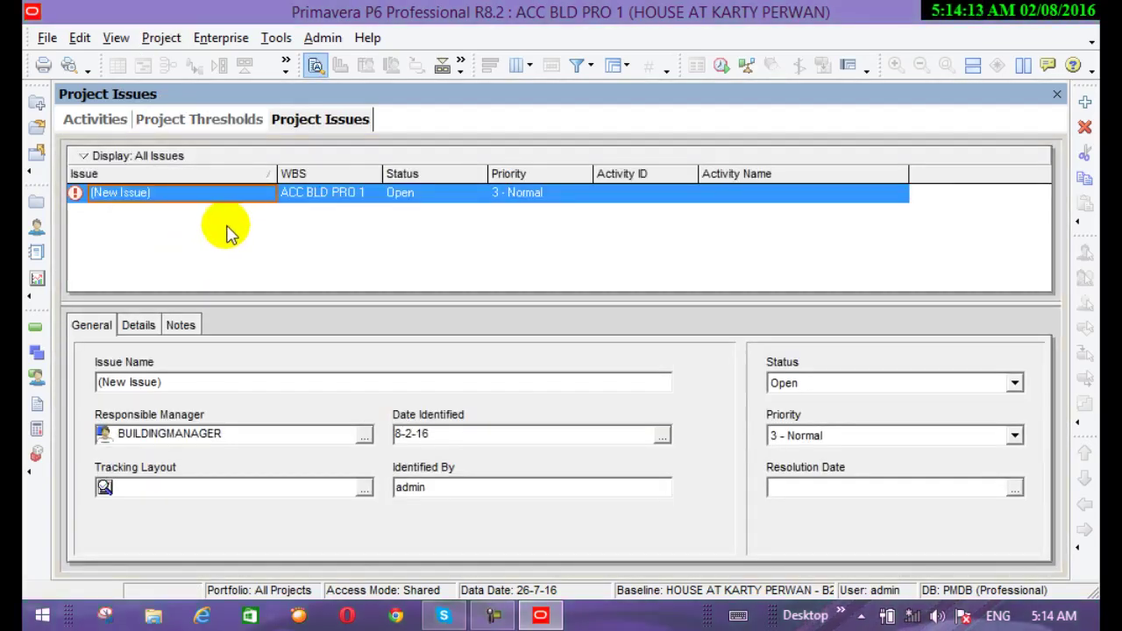
pyautogui.click(243, 193)
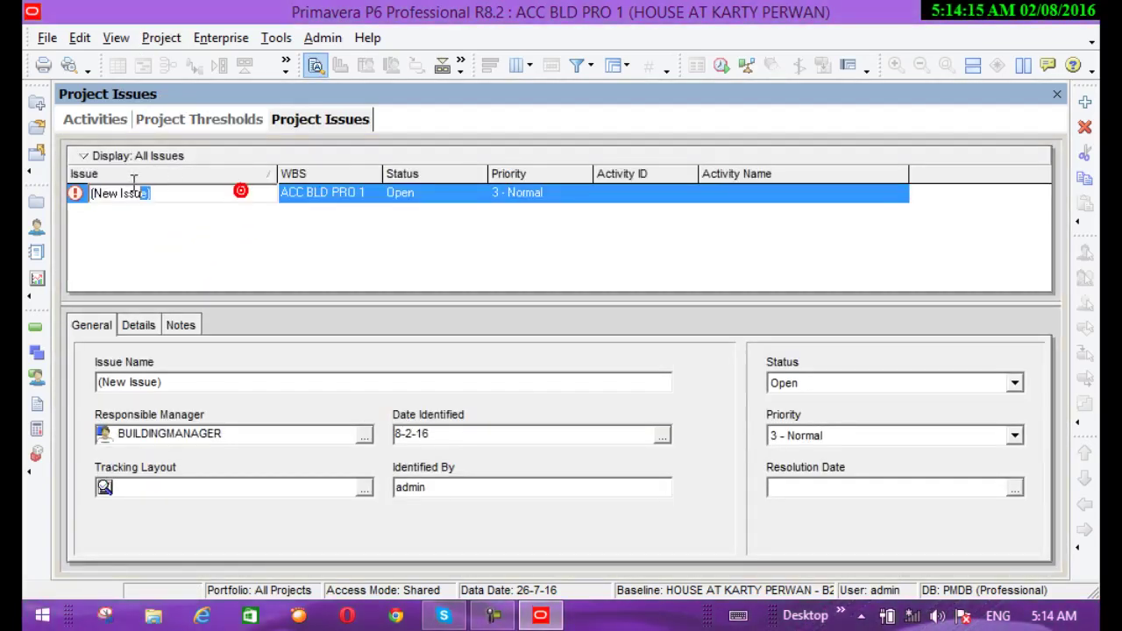
pyautogui.moveTo(134, 180); pyautogui.dragTo(76, 180)
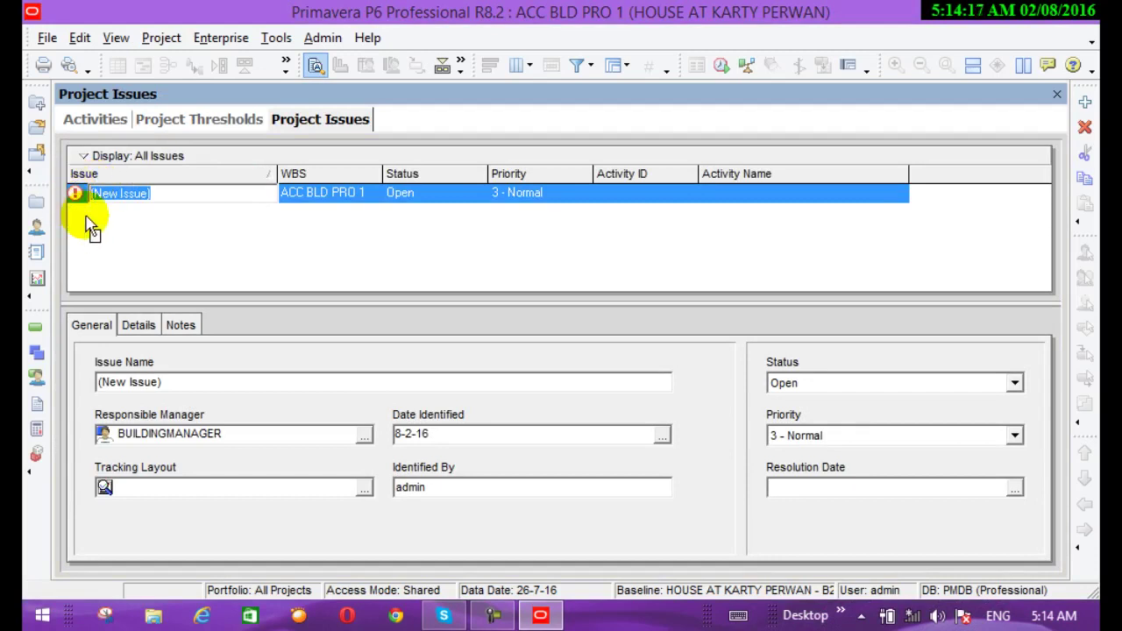
pyautogui.write('im')
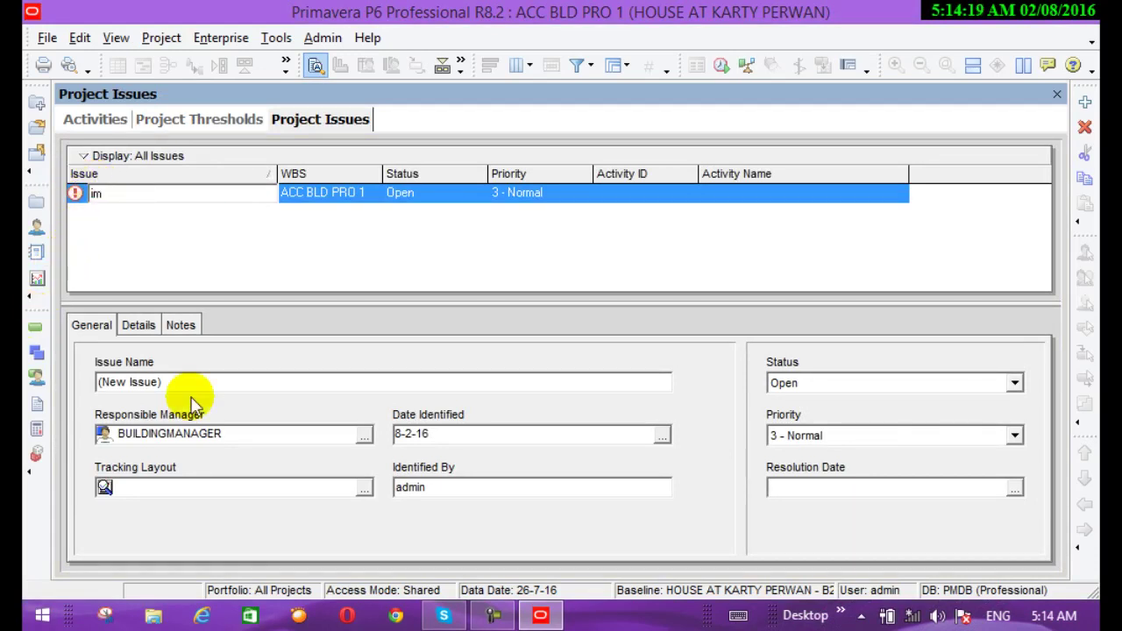
pyautogui.write('nc')
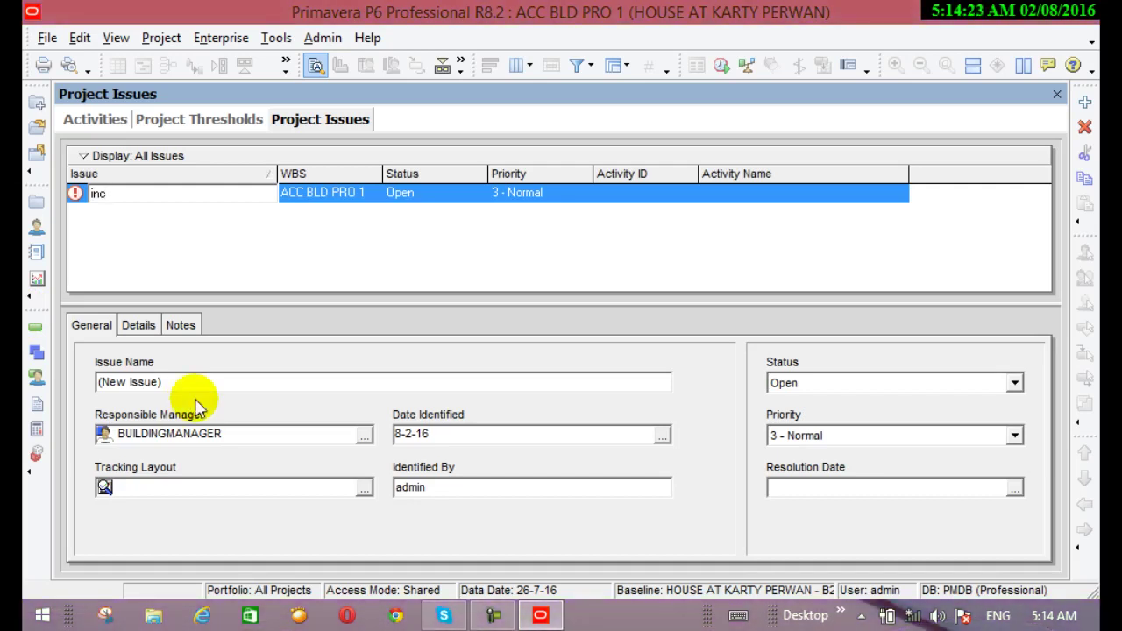
pyautogui.write('mpl')
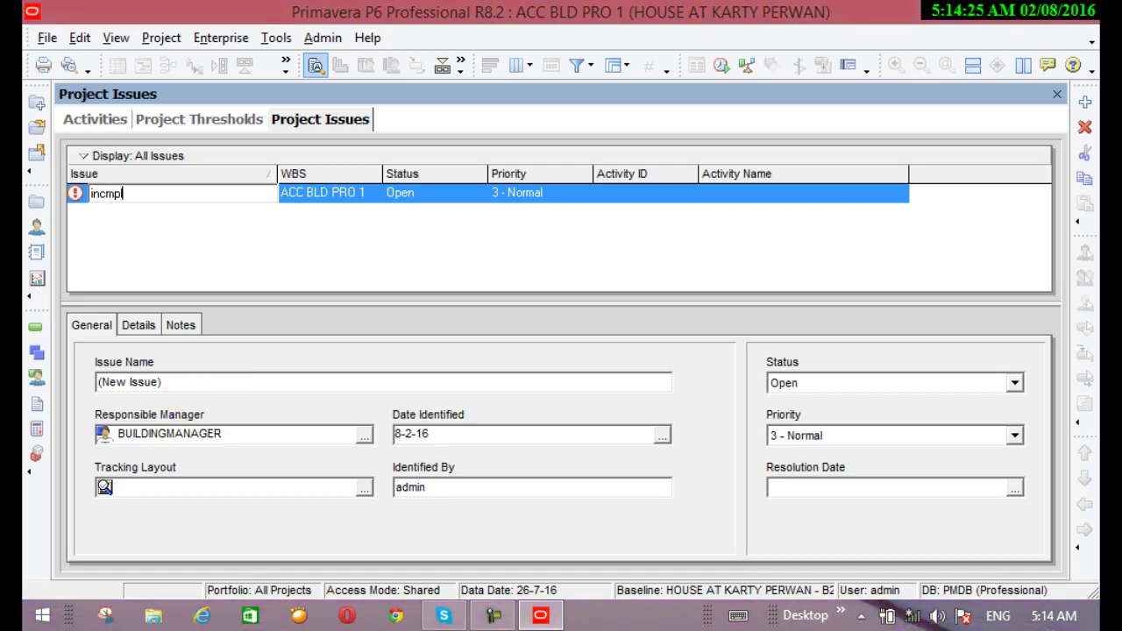
pyautogui.write('ete work')
pyautogui.press('Return')
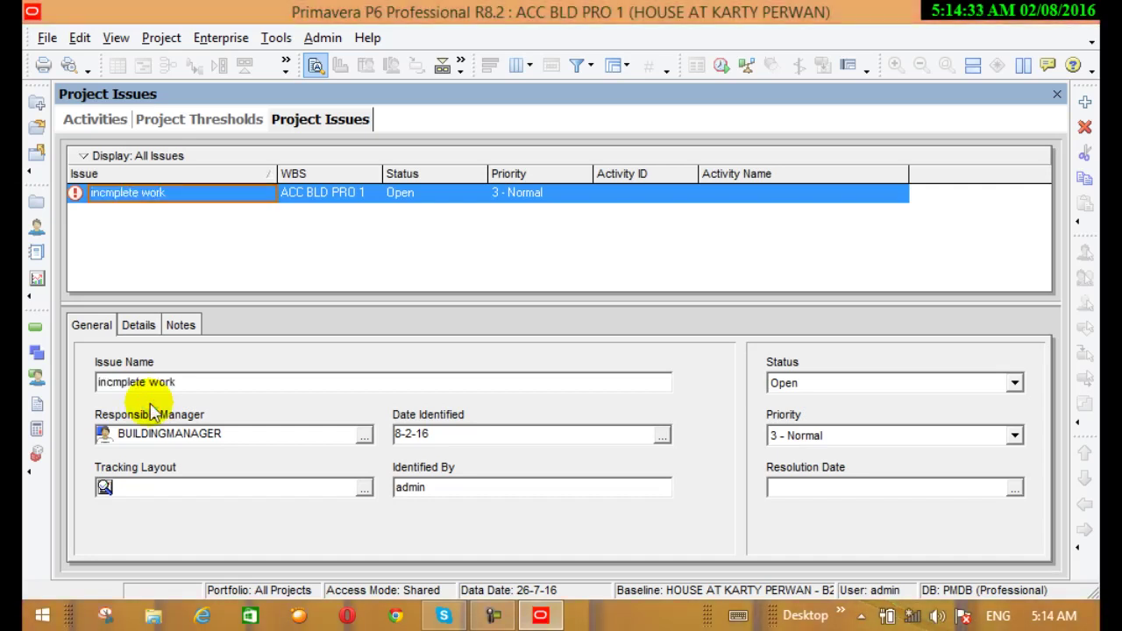
pyautogui.click(139, 325)
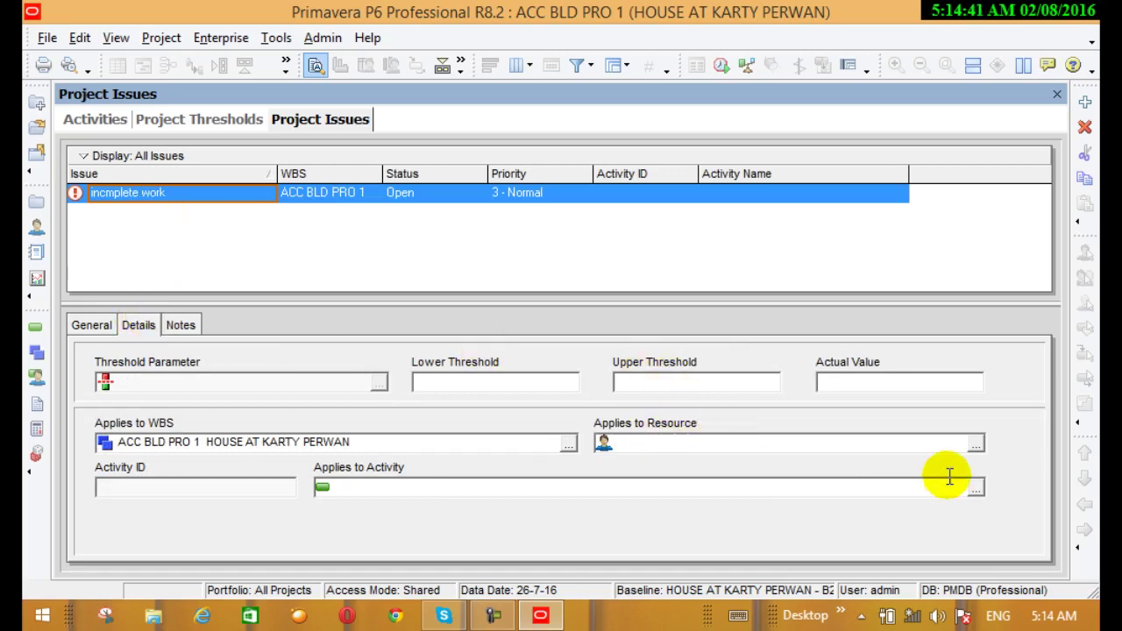
# Open Select Resource for the issue and scroll down to genrel labour, excaveter and concrete
pyautogui.click(976, 445)
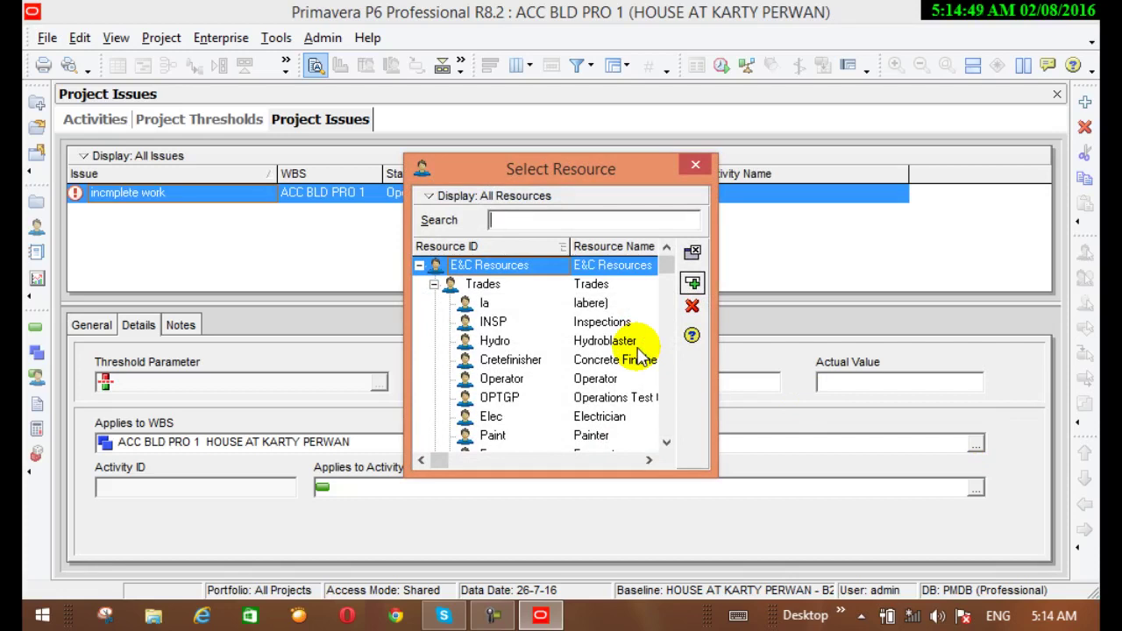
pyautogui.click(696, 166)
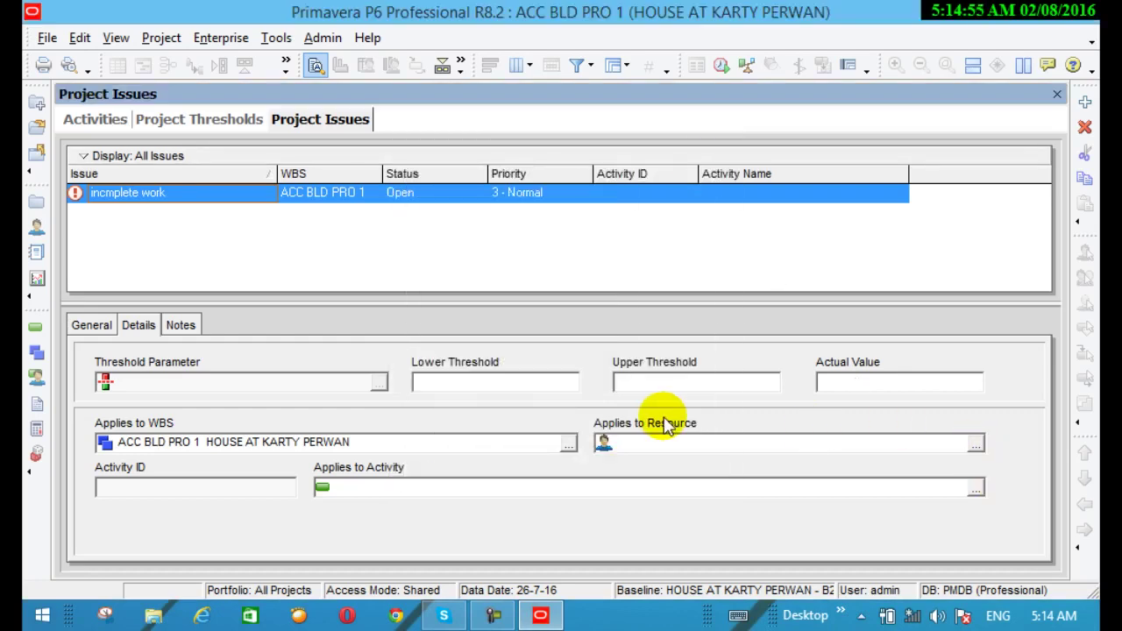
pyautogui.click(976, 445)
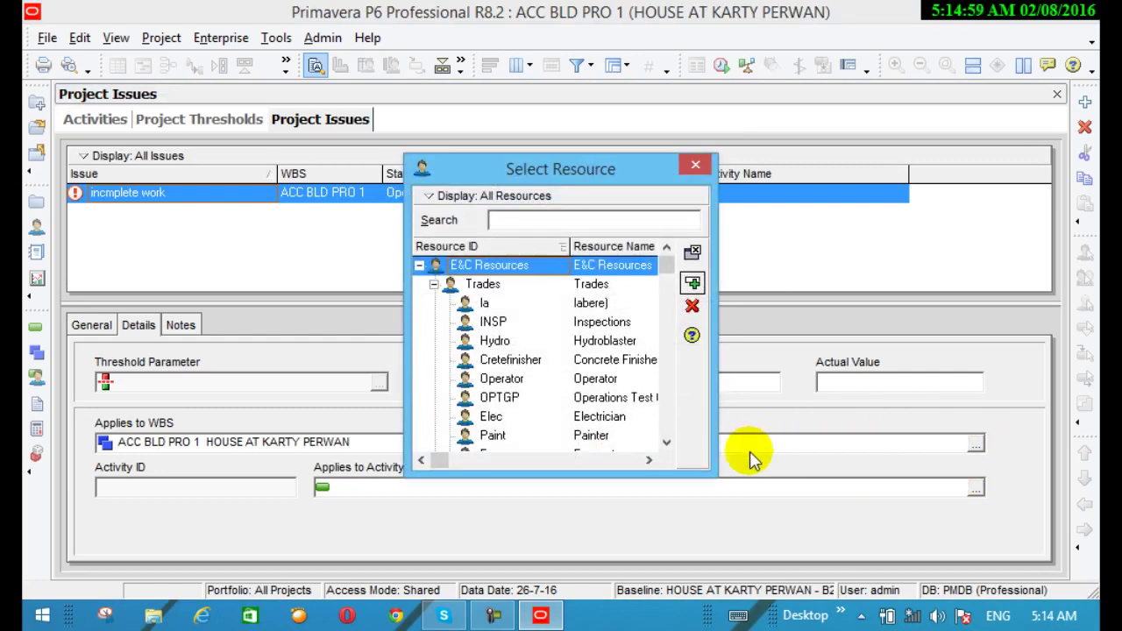
pyautogui.moveTo(668, 444); pyautogui.dragTo(668, 444)
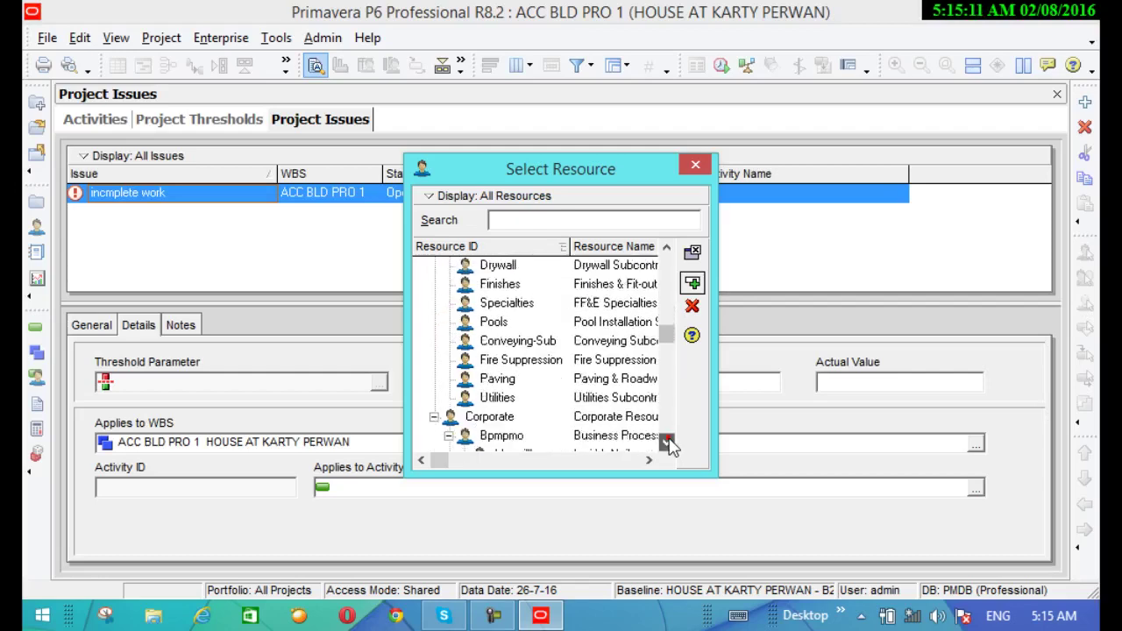
pyautogui.click(669, 441)
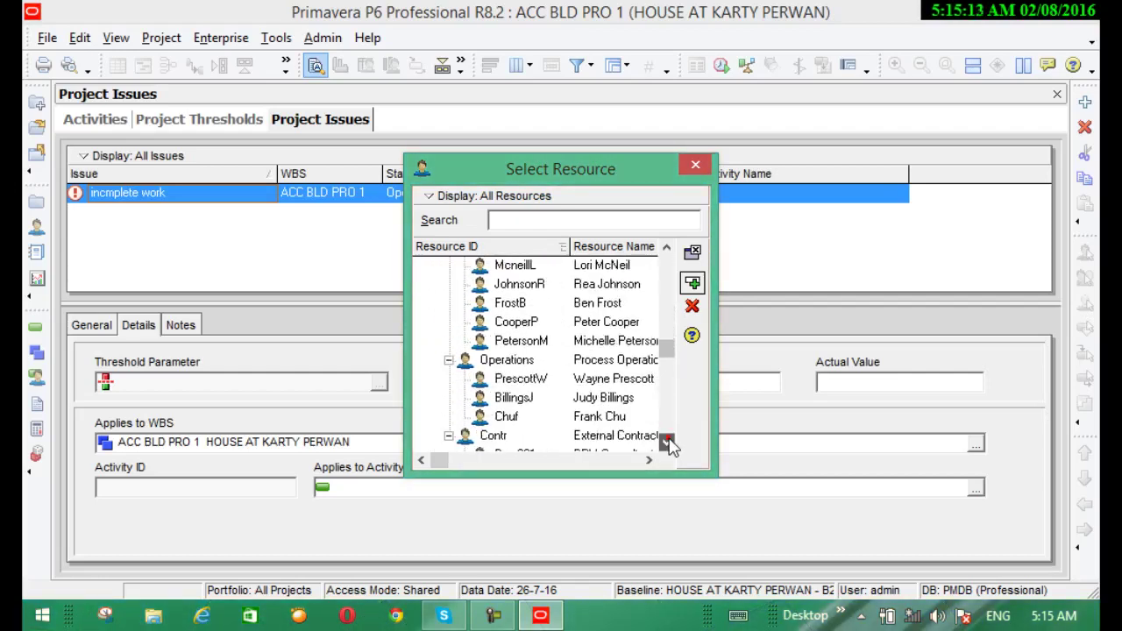
pyautogui.click(668, 441)
pyautogui.click(669, 441)
pyautogui.click(668, 441)
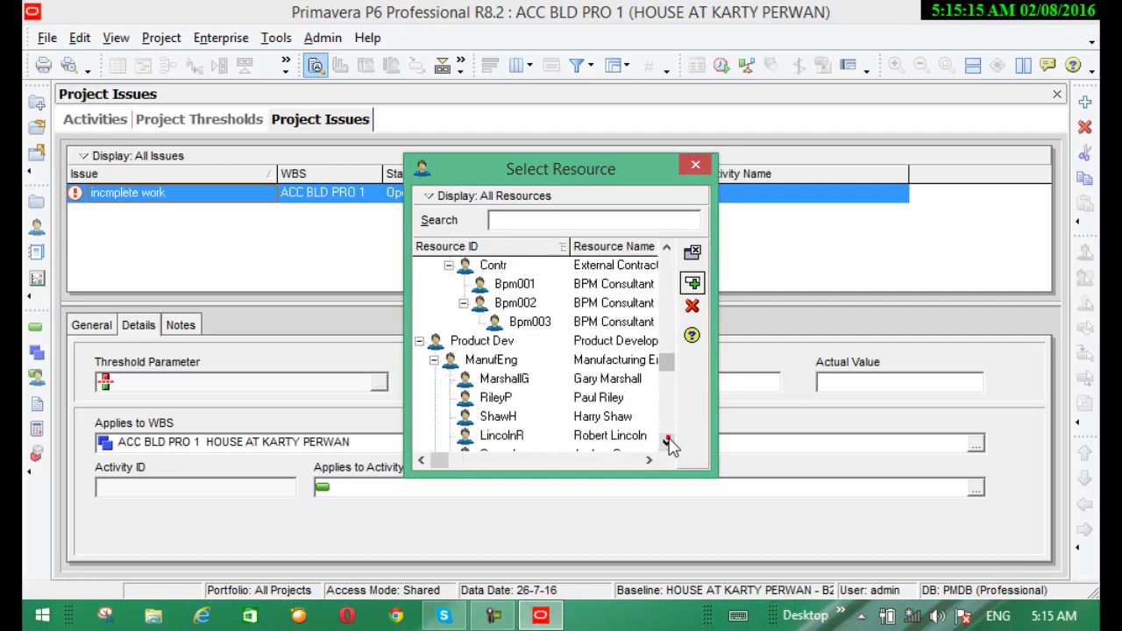
pyautogui.click(668, 441)
pyautogui.click(668, 441)
pyautogui.click(668, 441)
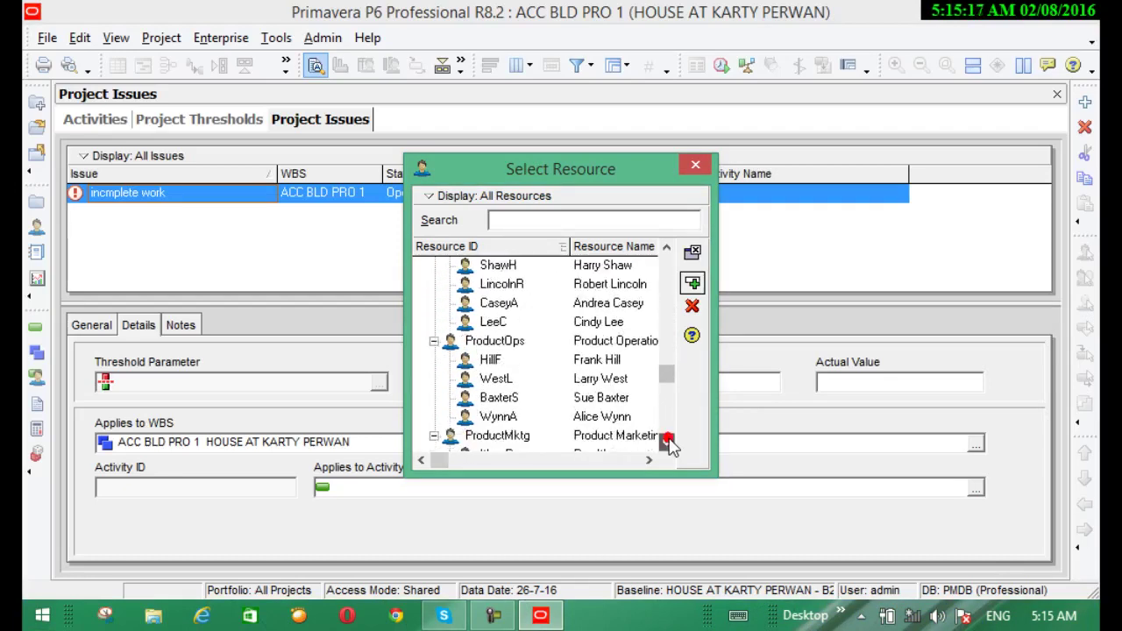
pyautogui.click(668, 441)
pyautogui.click(668, 441)
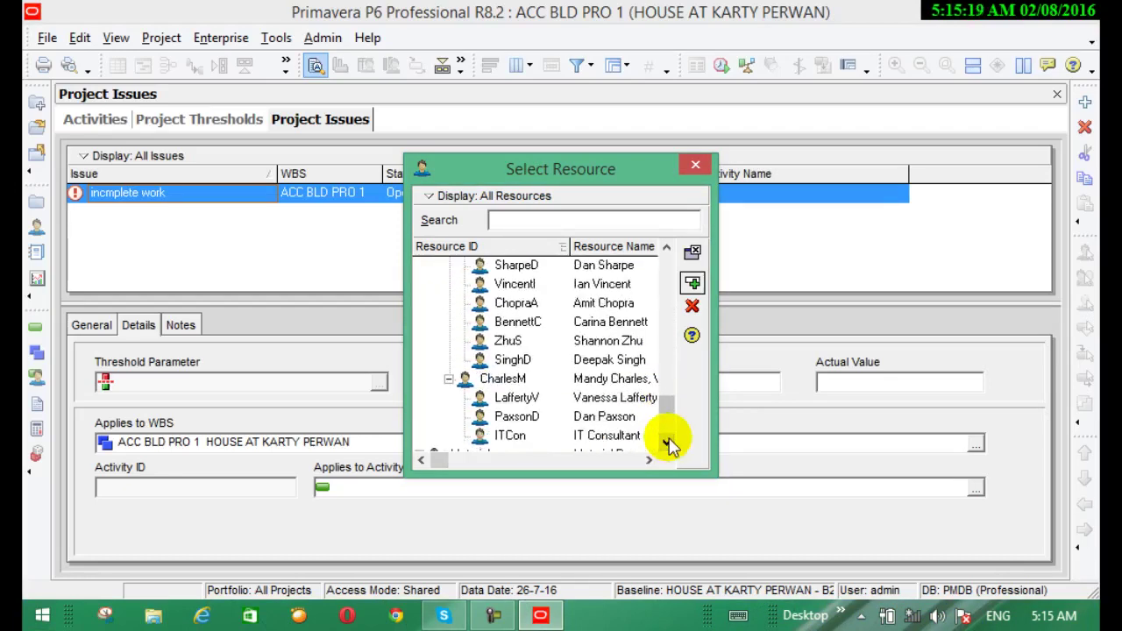
pyautogui.click(669, 441)
pyautogui.click(669, 441)
pyautogui.click(668, 441)
pyautogui.click(668, 441)
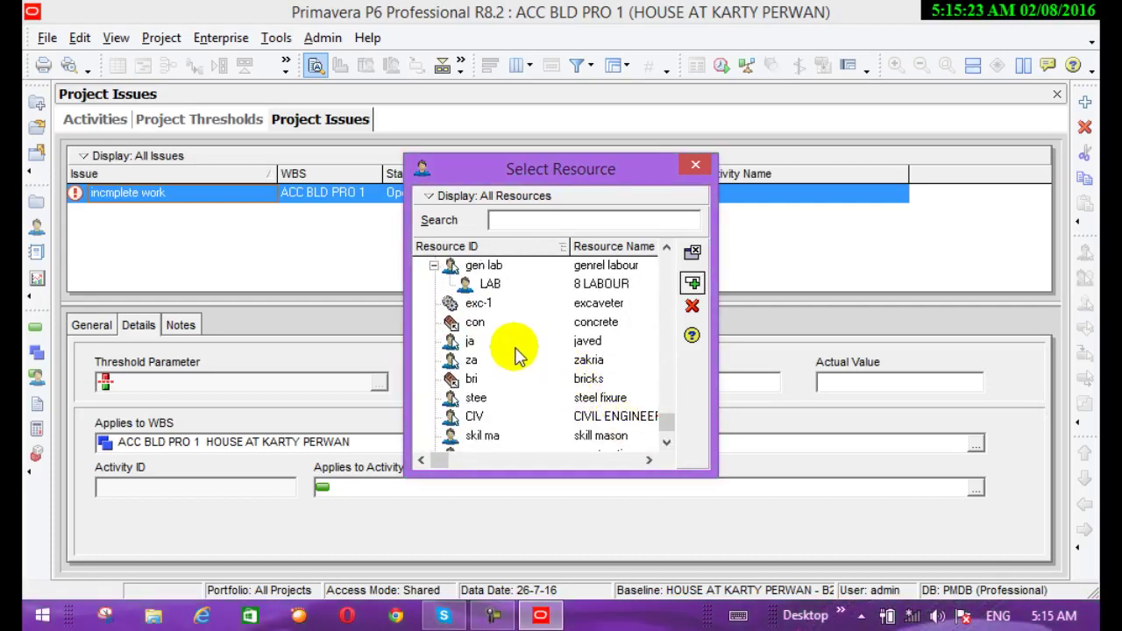
# Assign resource za and activity A1070 EXCAVATION to the 'incmplete work' issue
pyautogui.click(584, 361)
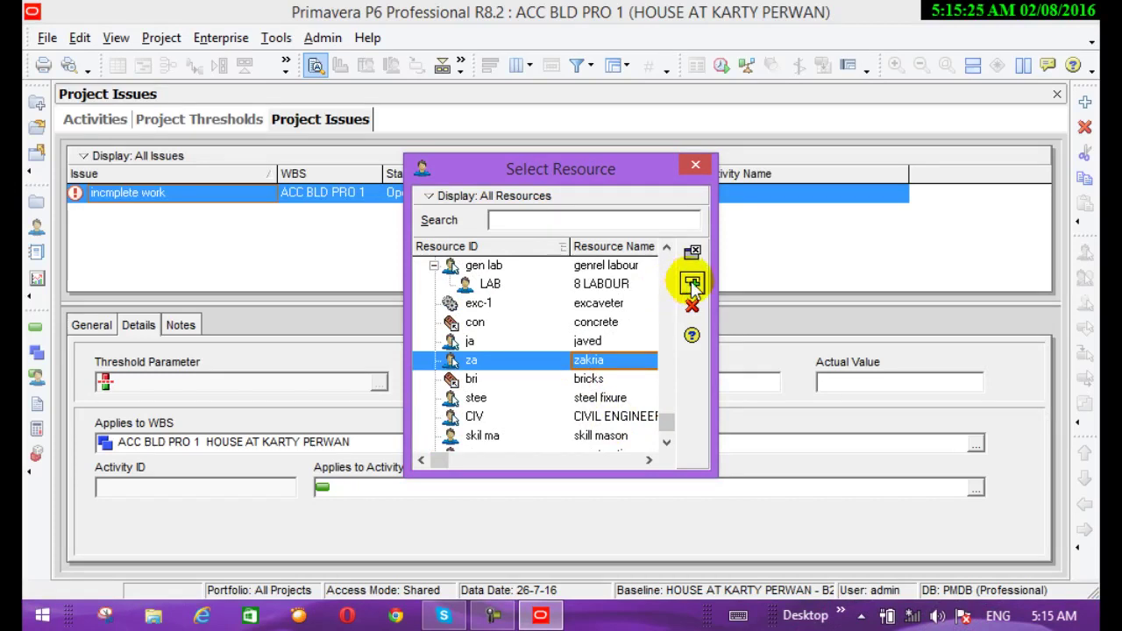
pyautogui.click(692, 282)
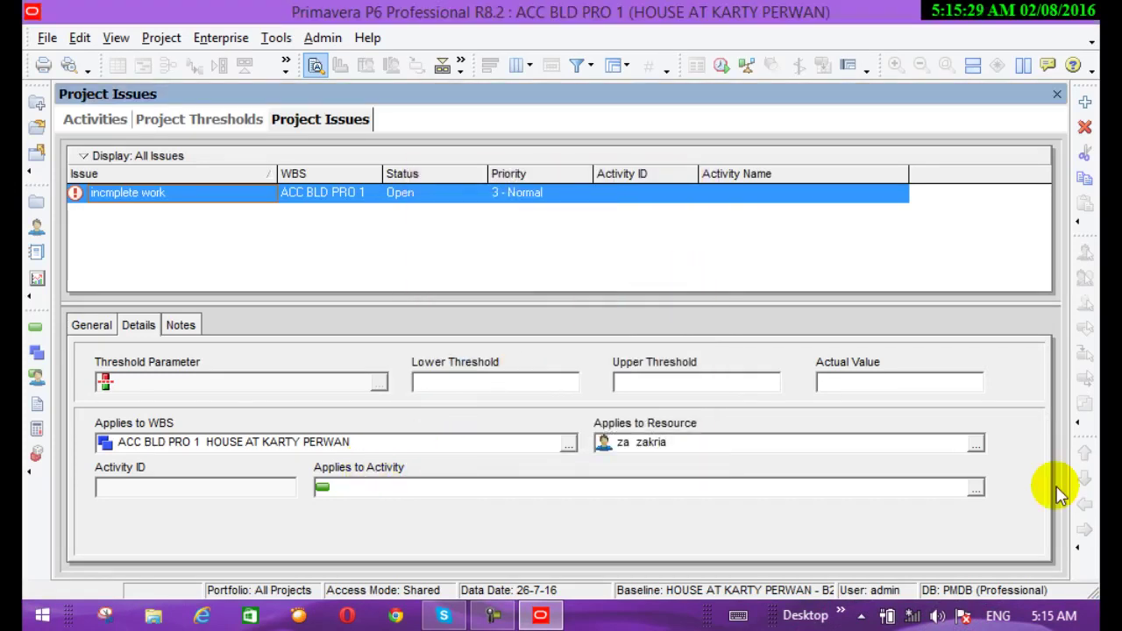
pyautogui.click(975, 488)
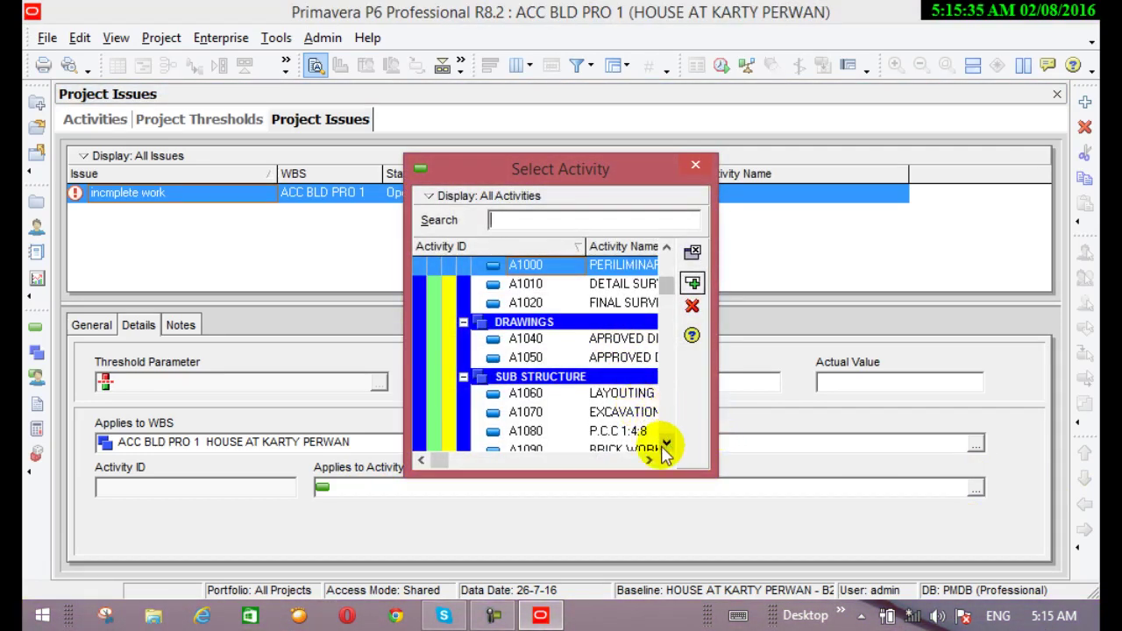
pyautogui.click(604, 410)
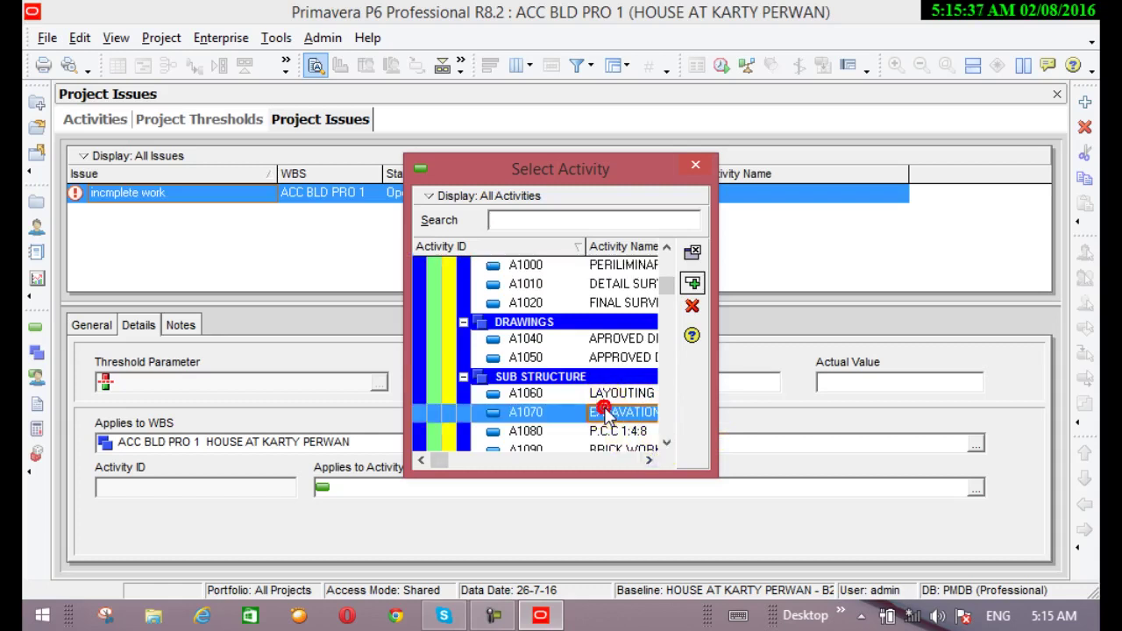
pyautogui.click(693, 284)
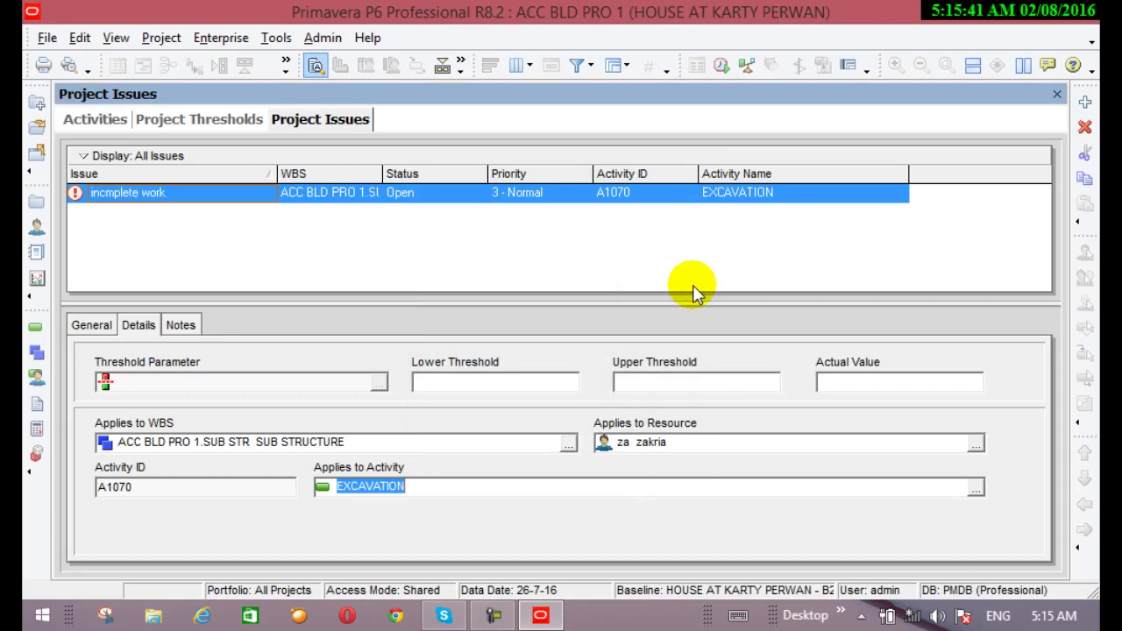
# Enable 'Show the Issue Navigator dialog at startup' in Application user preferences
pyautogui.click(80, 37)
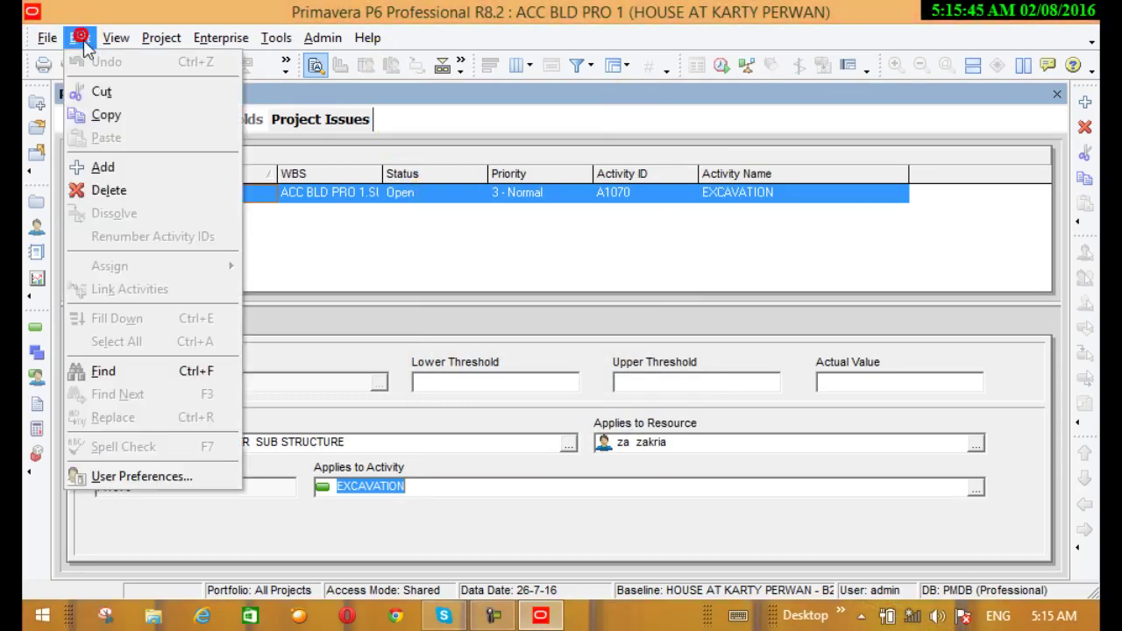
pyautogui.click(160, 476)
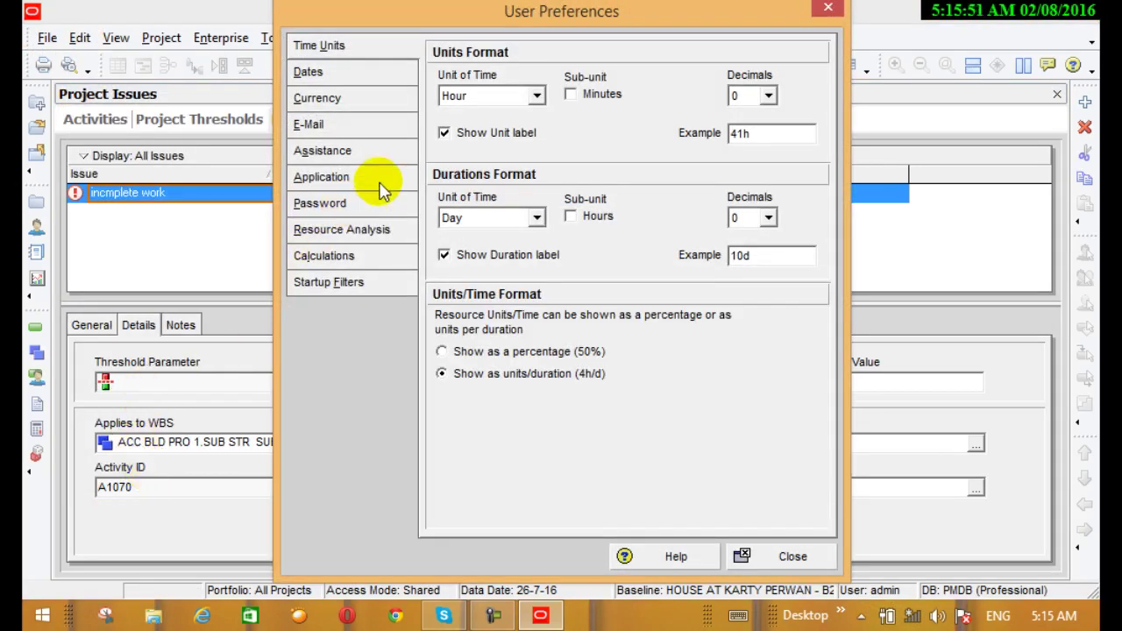
pyautogui.click(374, 183)
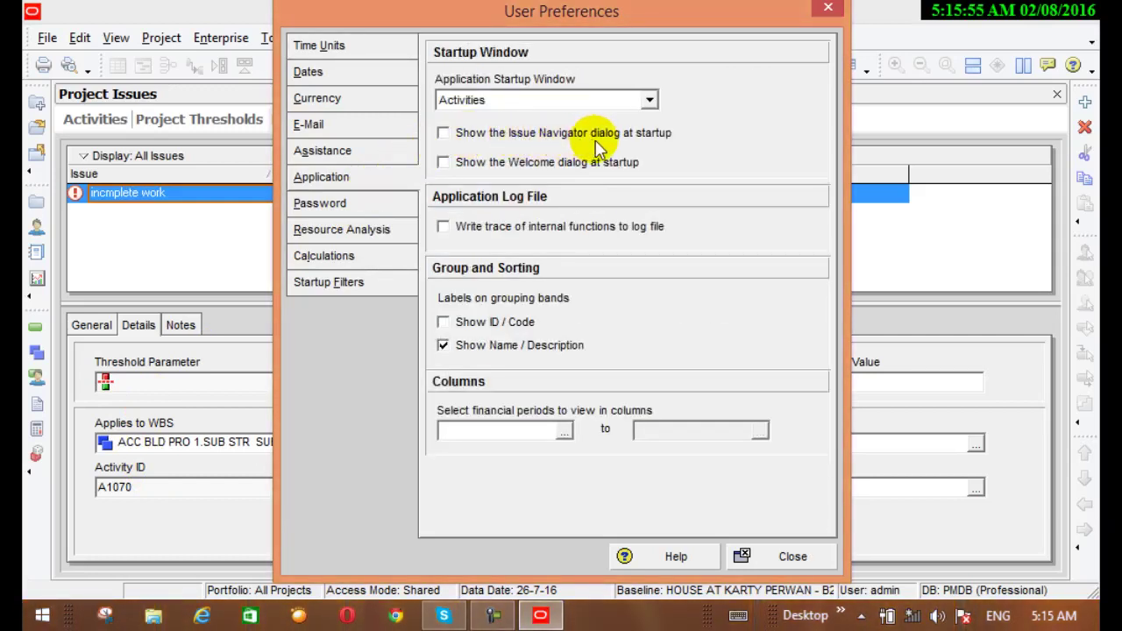
pyautogui.click(443, 132)
pyautogui.click(789, 556)
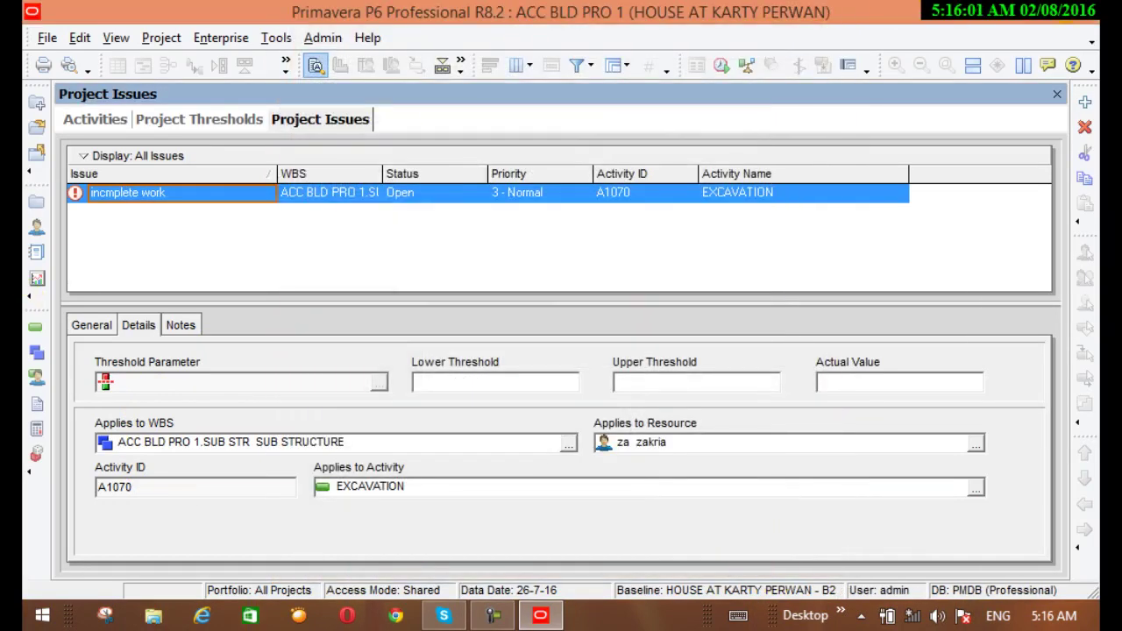
# Close Primavera P6 and confirm the exit with Yes
pyautogui.click(1070, 20)
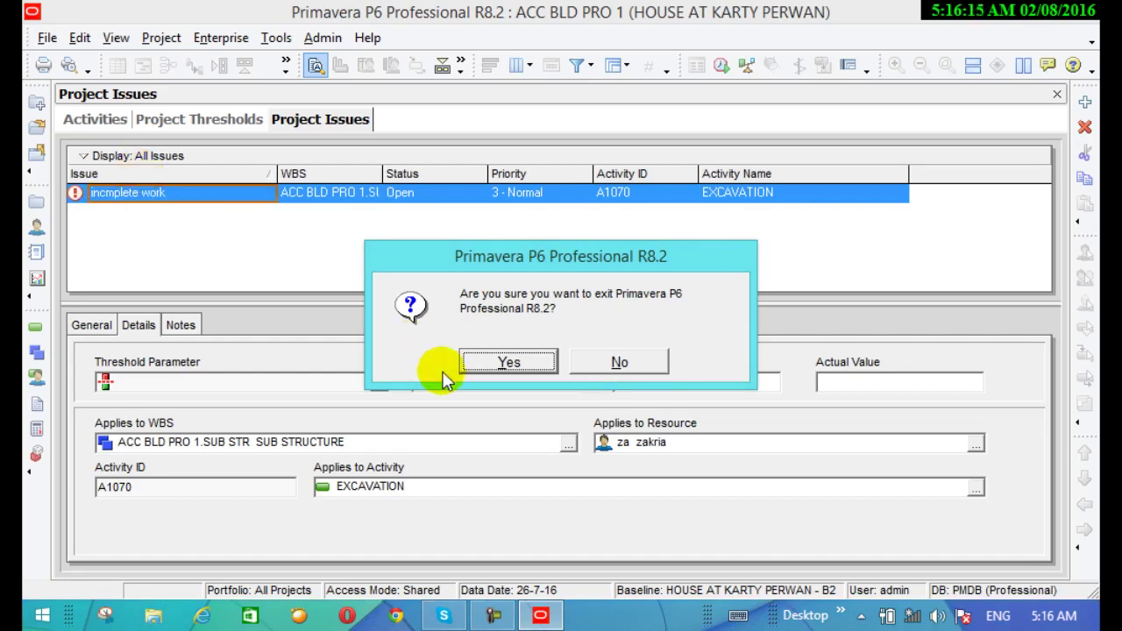
pyautogui.click(494, 366)
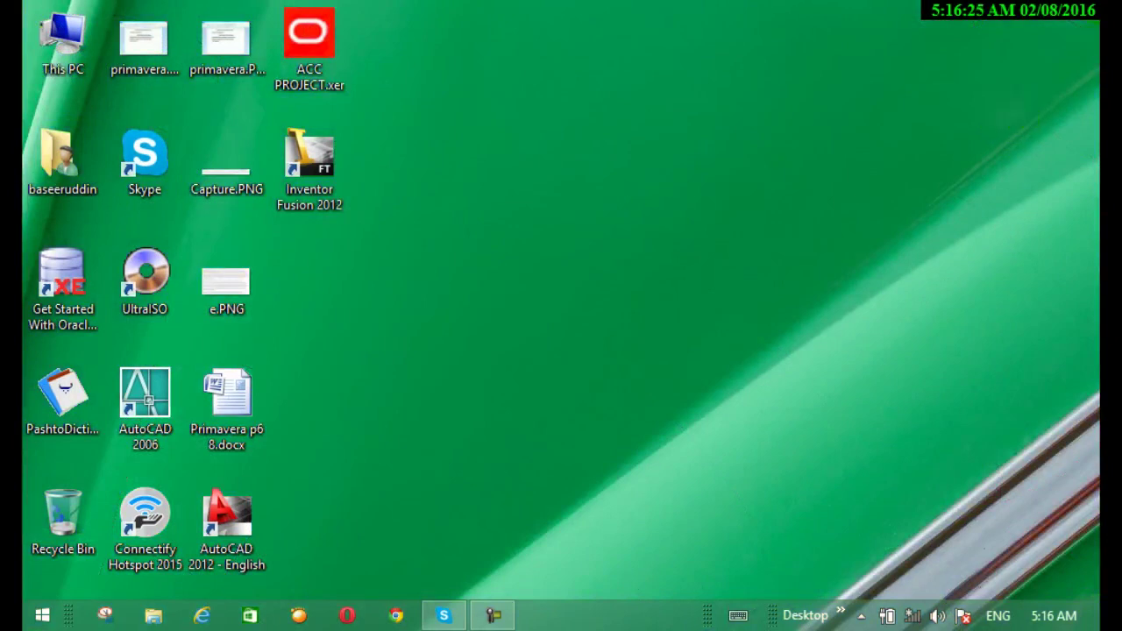
# Search Windows for 'p6' and launch P6 Professional R8.2
pyautogui.moveTo(1061, 26)
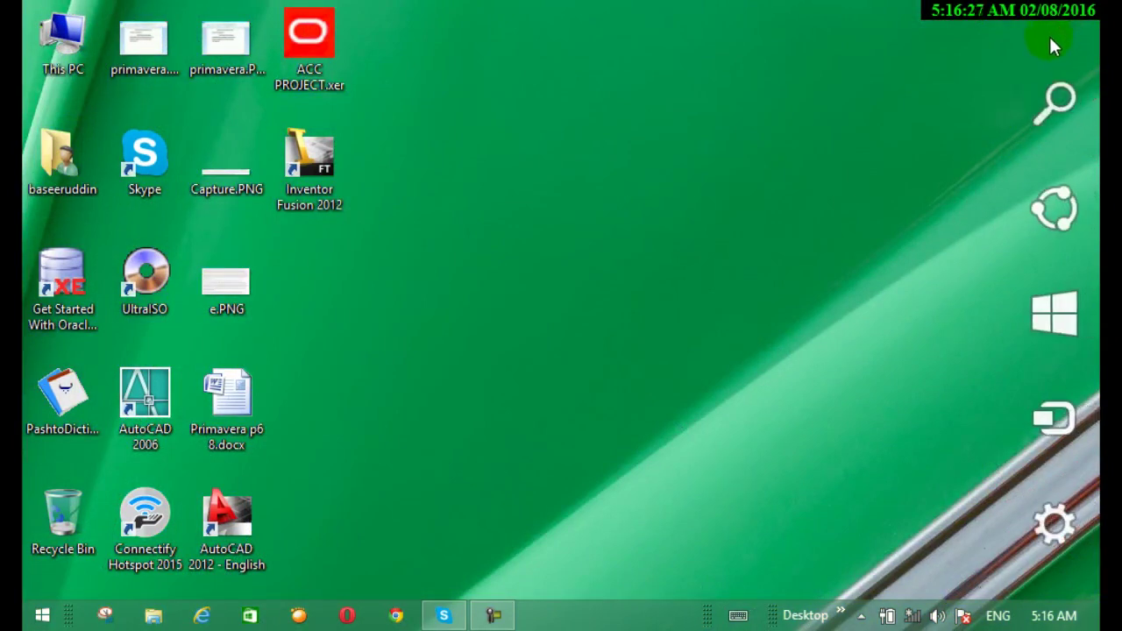
pyautogui.click(1071, 110)
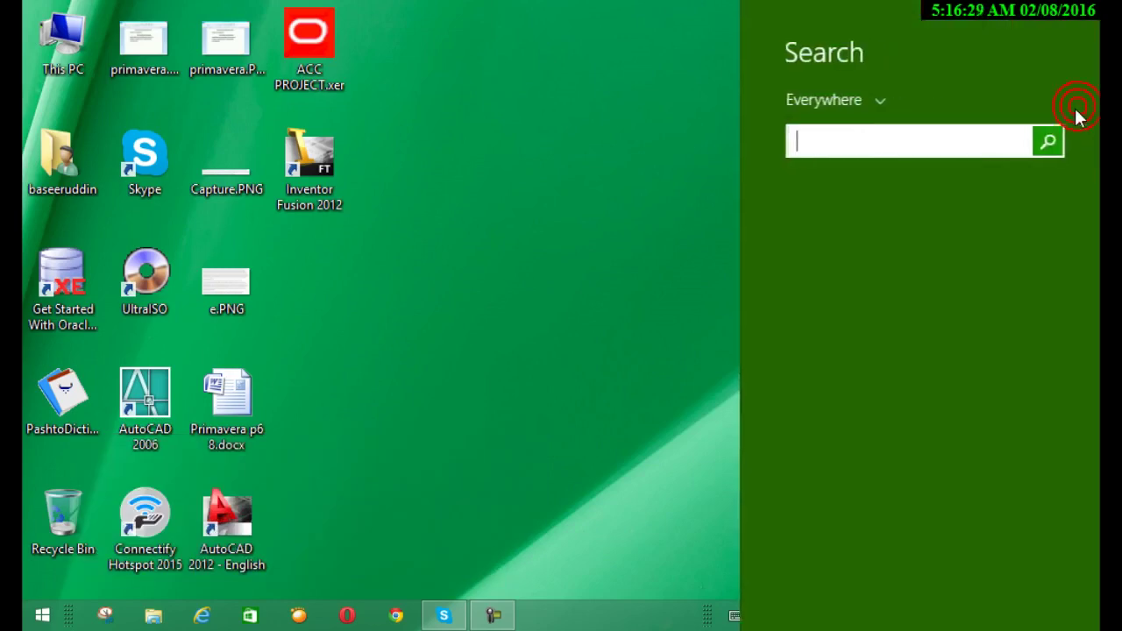
pyautogui.click(901, 141)
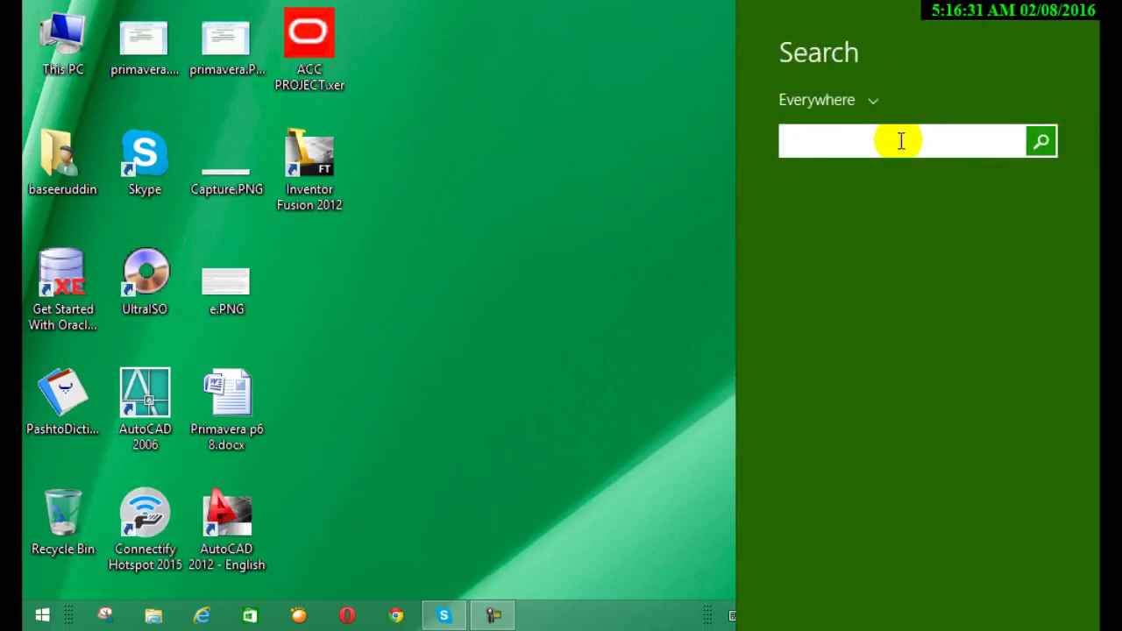
pyautogui.write('p')
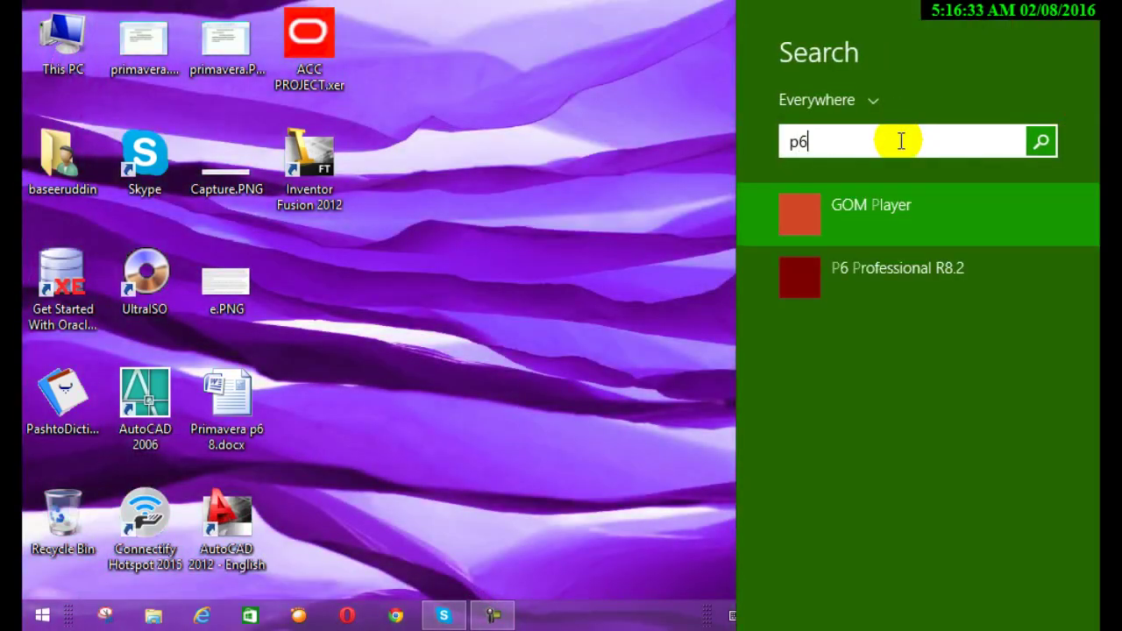
pyautogui.write('6')
pyautogui.click(901, 223)
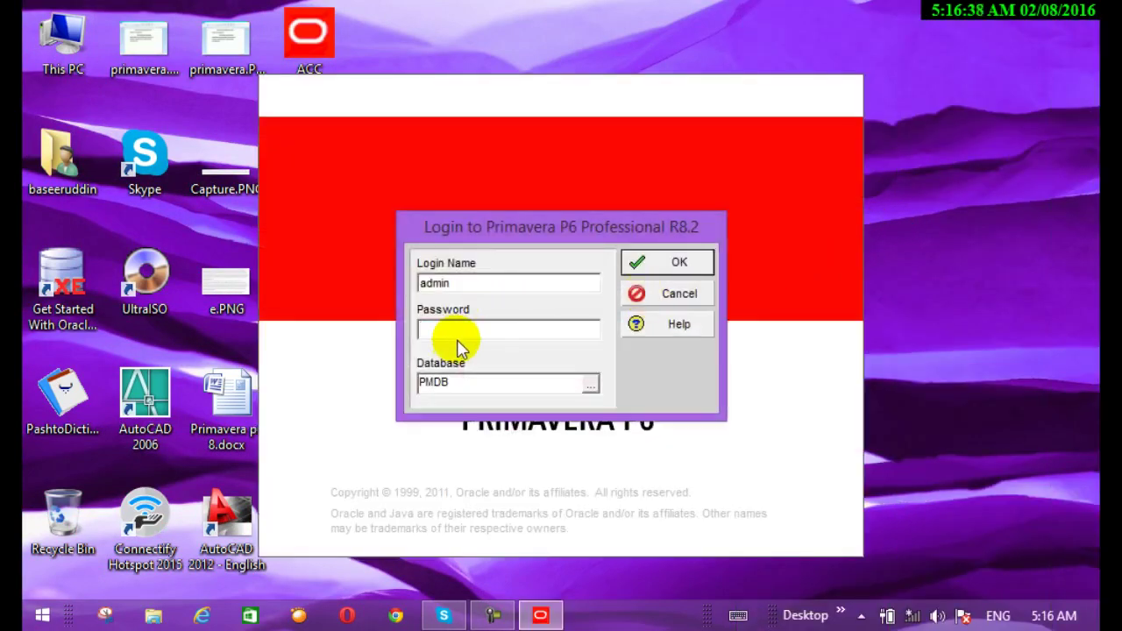
# Enter the login password and connect to the PMDB database
pyautogui.click(455, 327)
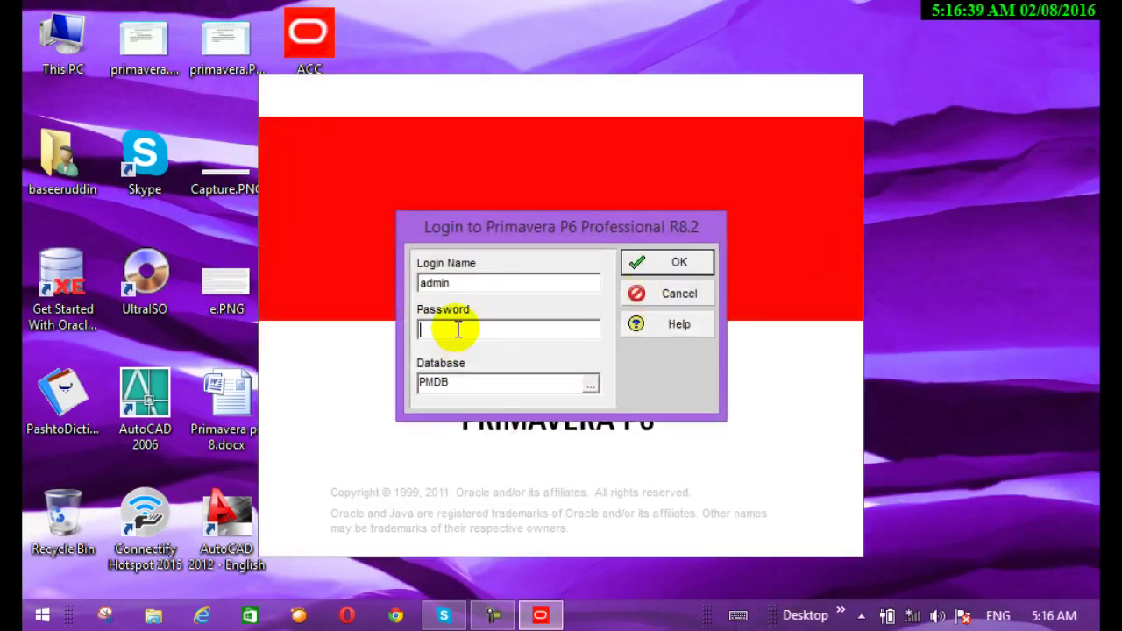
pyautogui.write('admi')
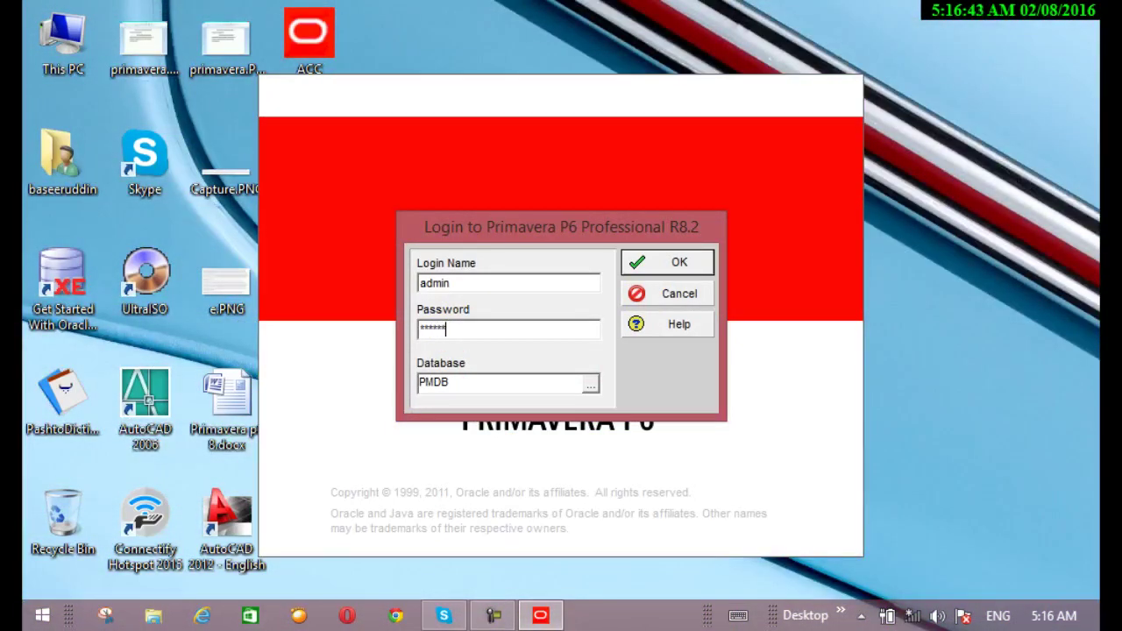
pyautogui.click(677, 265)
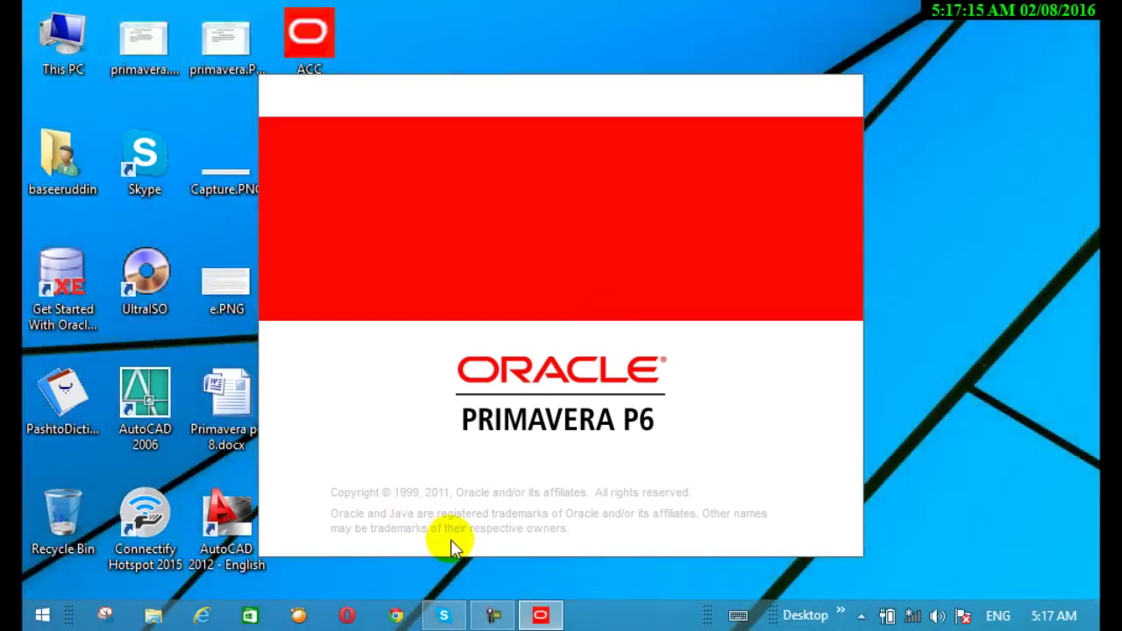
# Bring up the loaded ACC BLD PRO 1 and focus the Issue Navigator listing 'incmplete work'
pyautogui.click(493, 616)
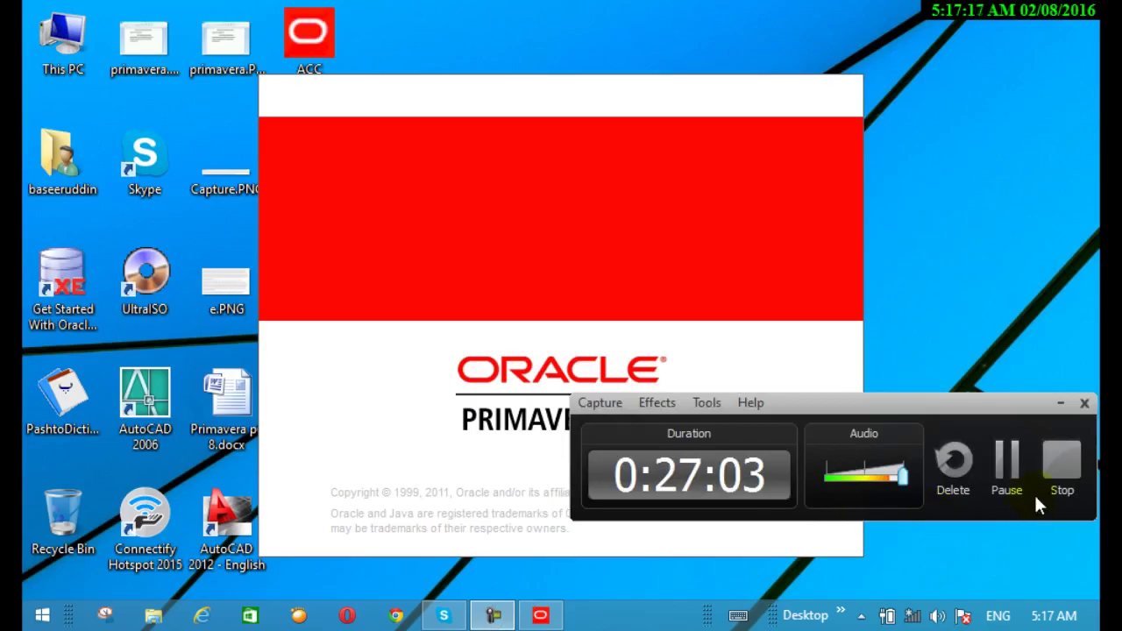
pyautogui.click(1007, 474)
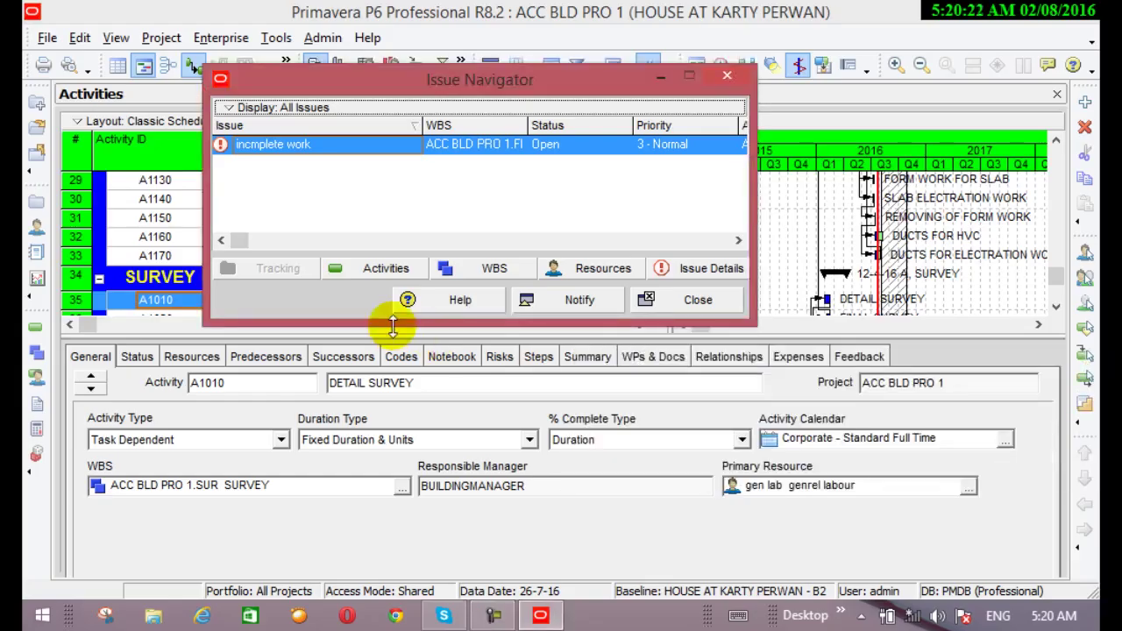
pyautogui.click(376, 183)
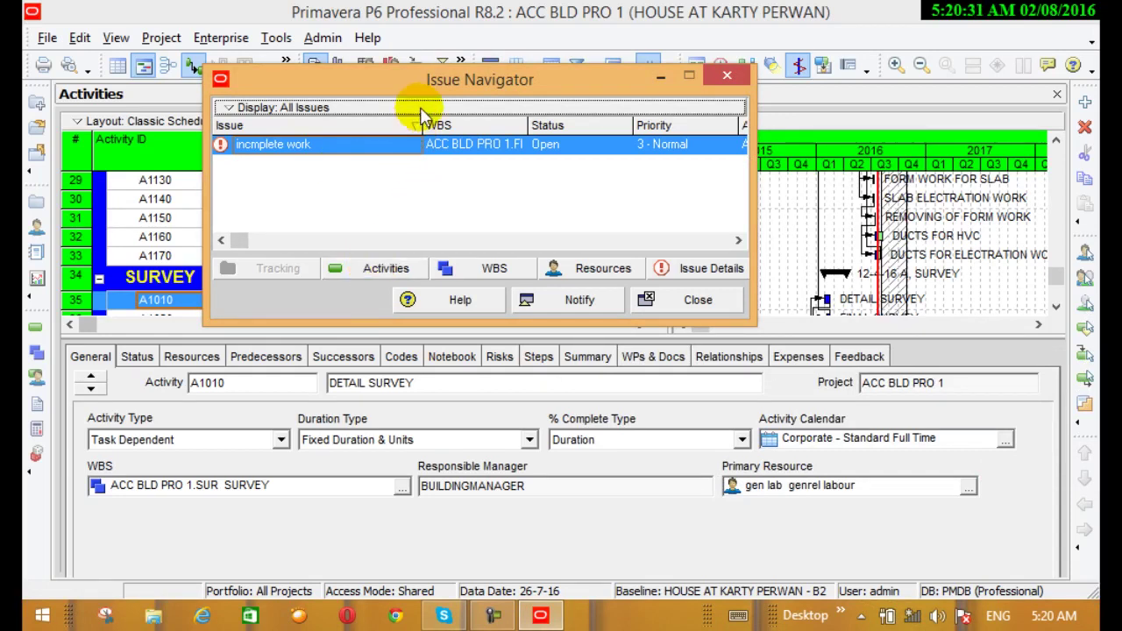
# Trace the incomplete work issue to its activity, WBS element and resource za, a Labor surveyer, then close Issue Navigator
pyautogui.moveTo(438, 79); pyautogui.dragTo(638, 138)
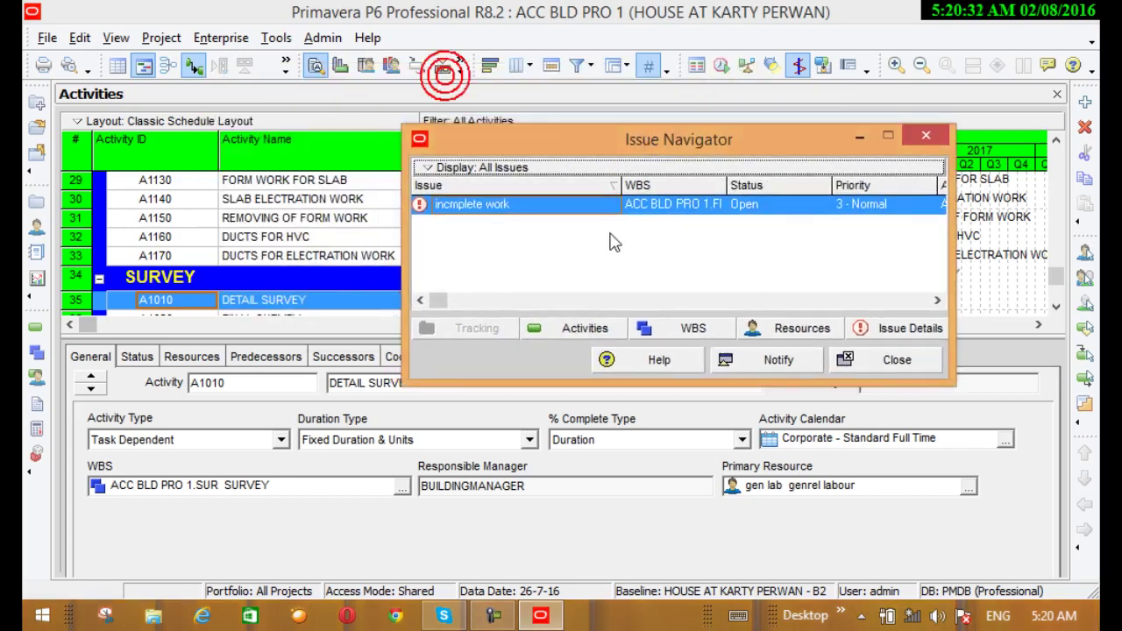
pyautogui.click(585, 332)
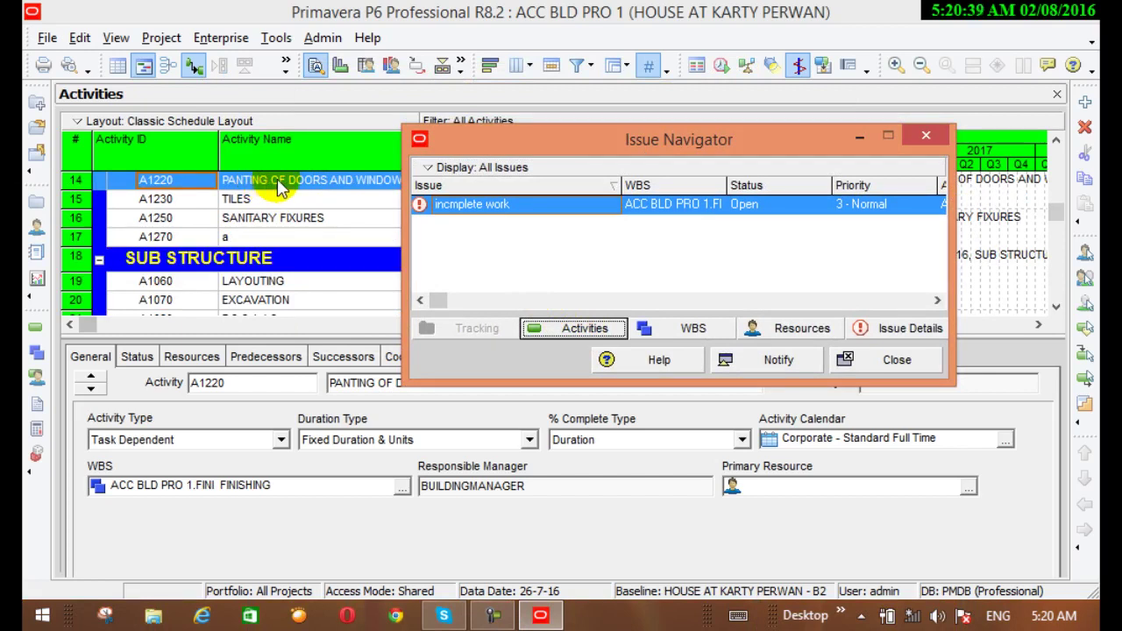
pyautogui.click(705, 333)
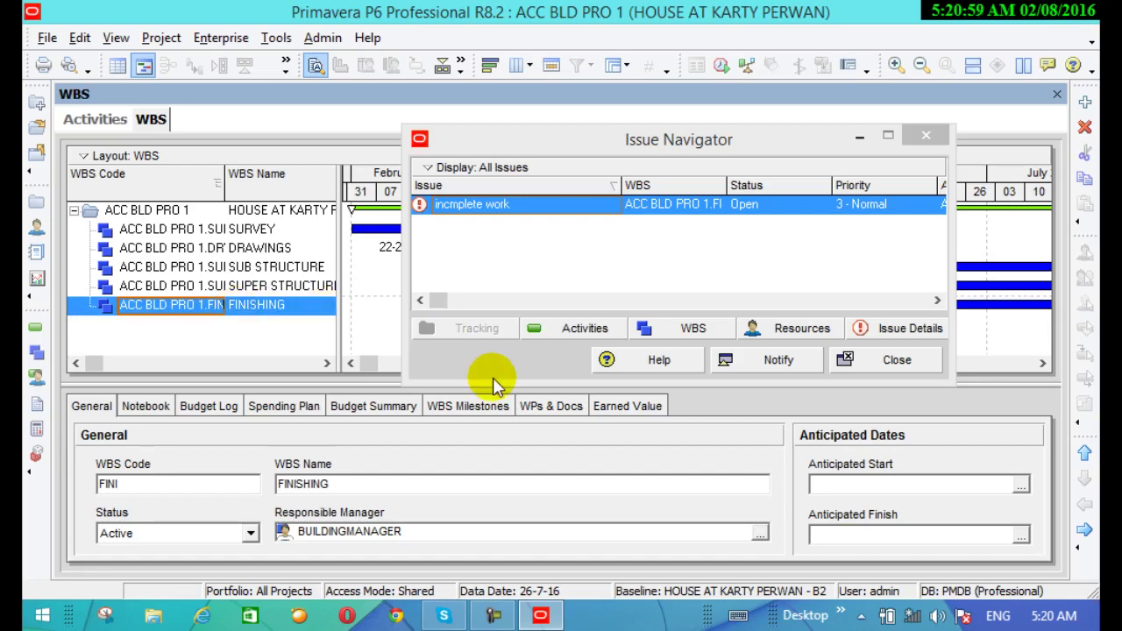
pyautogui.click(787, 328)
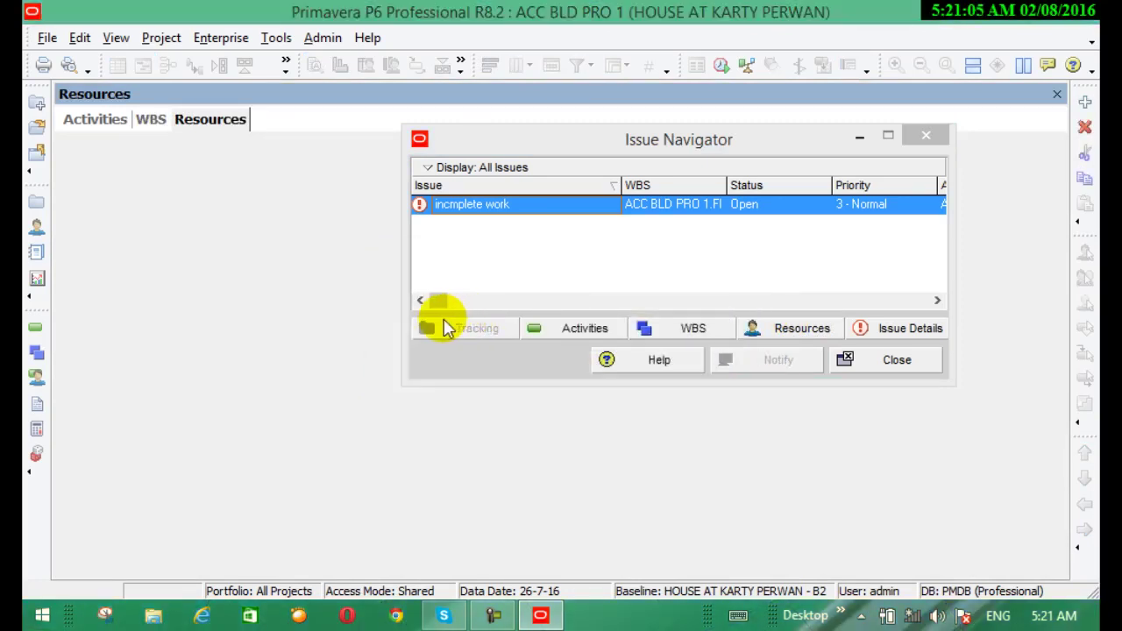
pyautogui.click(317, 333)
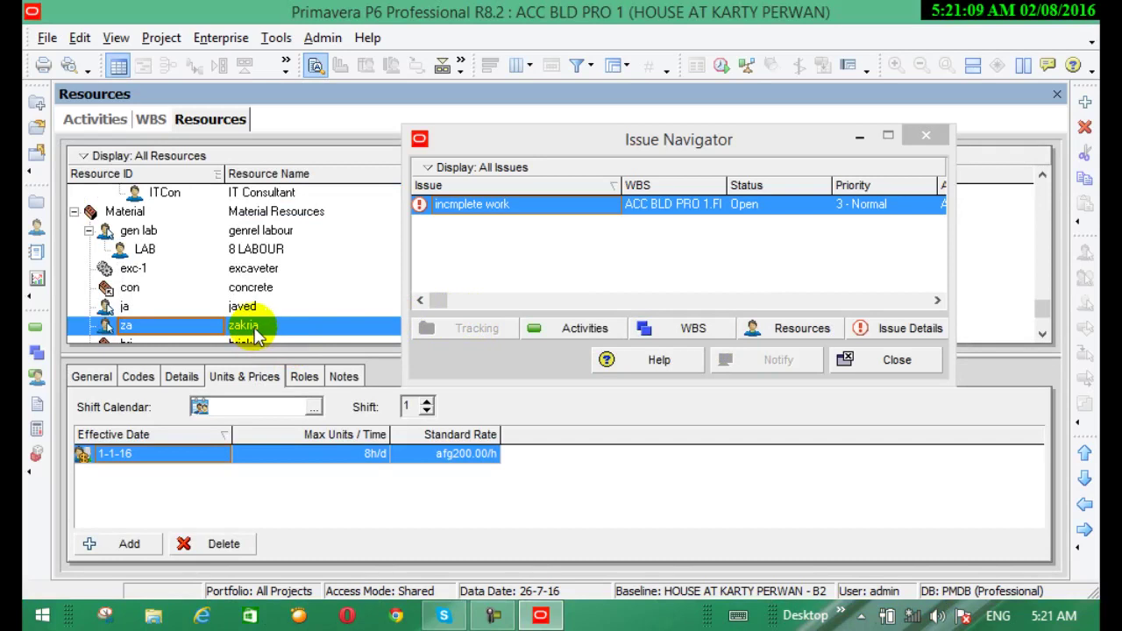
pyautogui.click(894, 361)
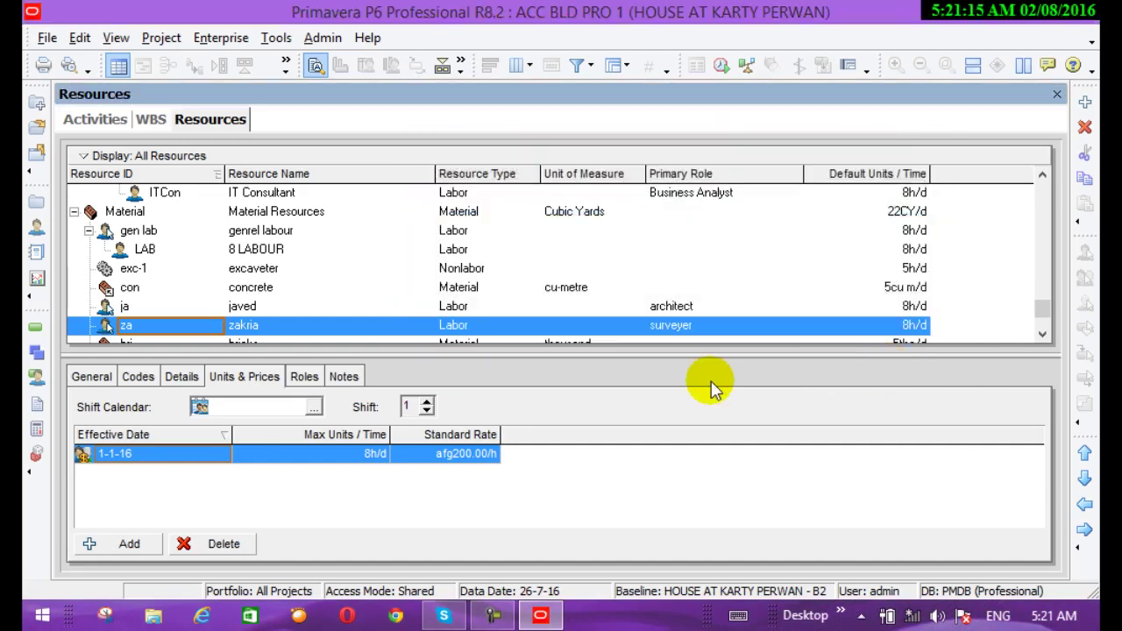
# Switch back to the ACC BLD PRO 1 Activities view after browsing the Project, Enterprise and File menus
pyautogui.click(36, 327)
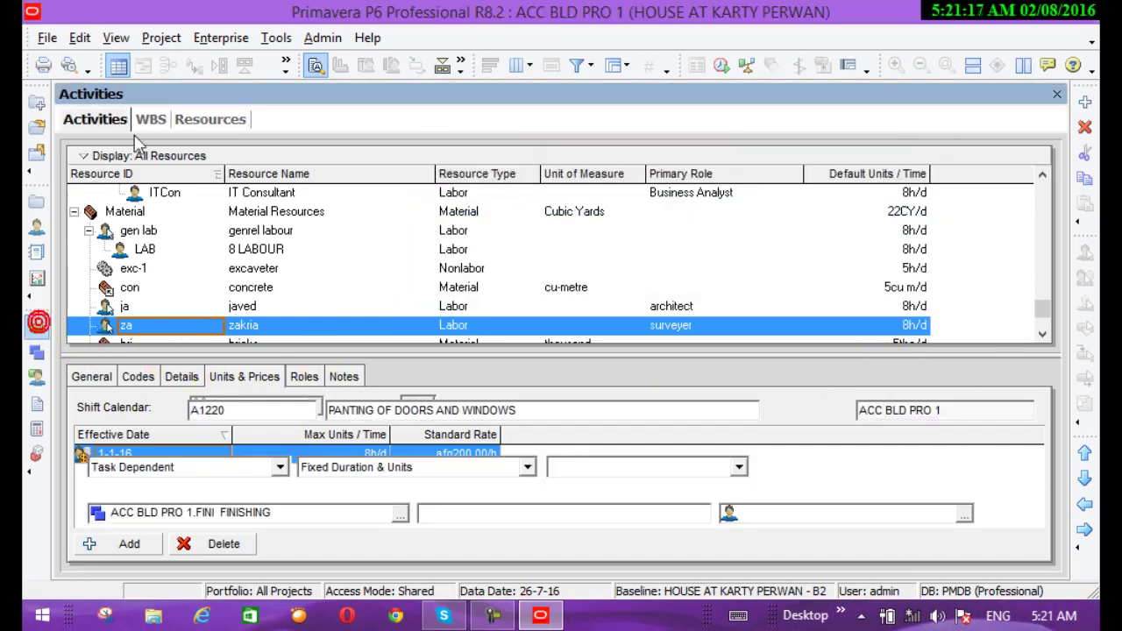
pyautogui.click(158, 37)
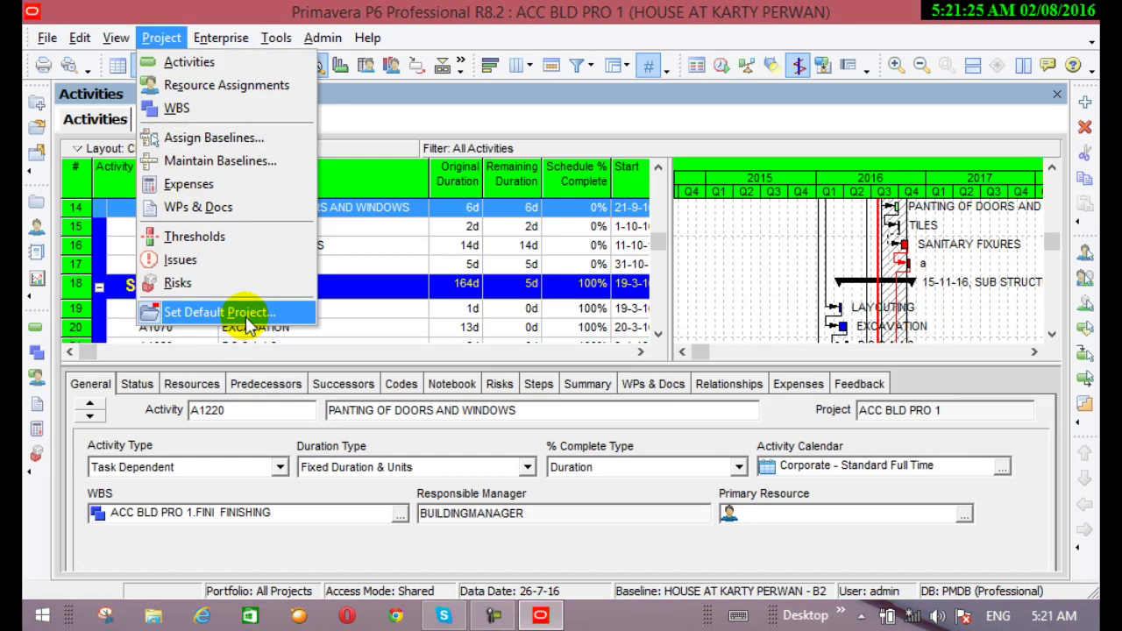
pyautogui.click(195, 27)
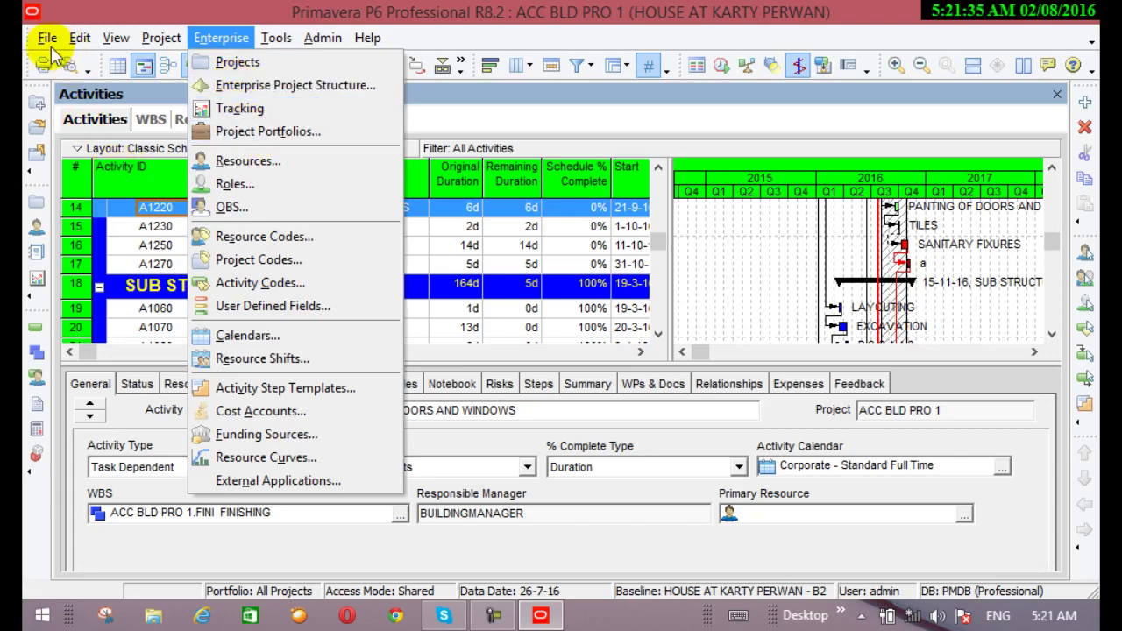
pyautogui.moveTo(44, 38)
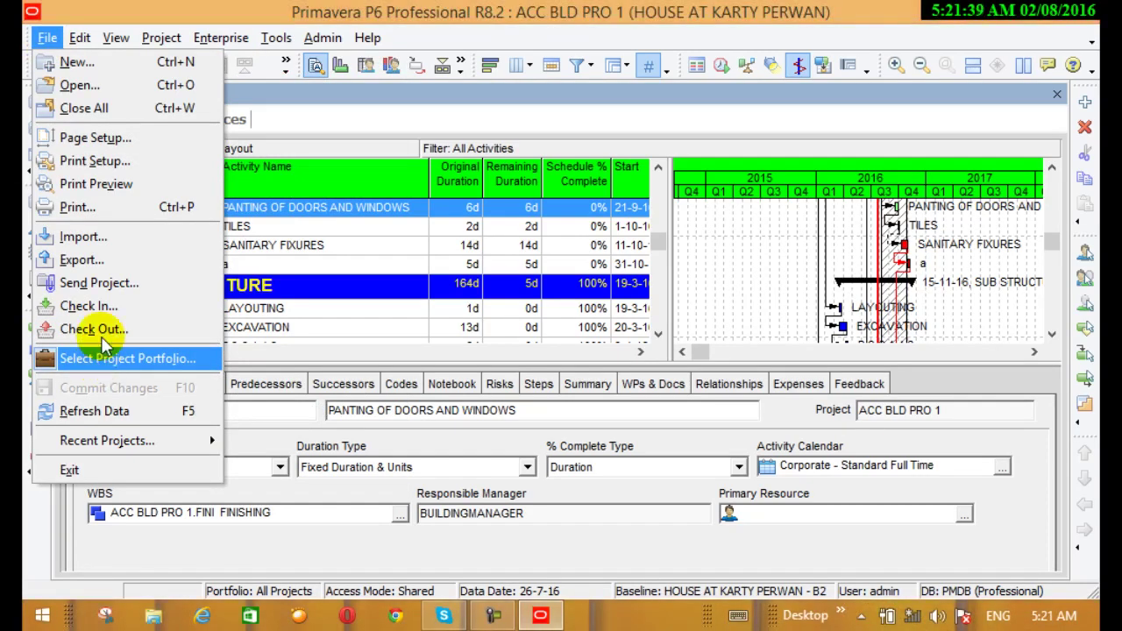
pyautogui.moveTo(226, 37)
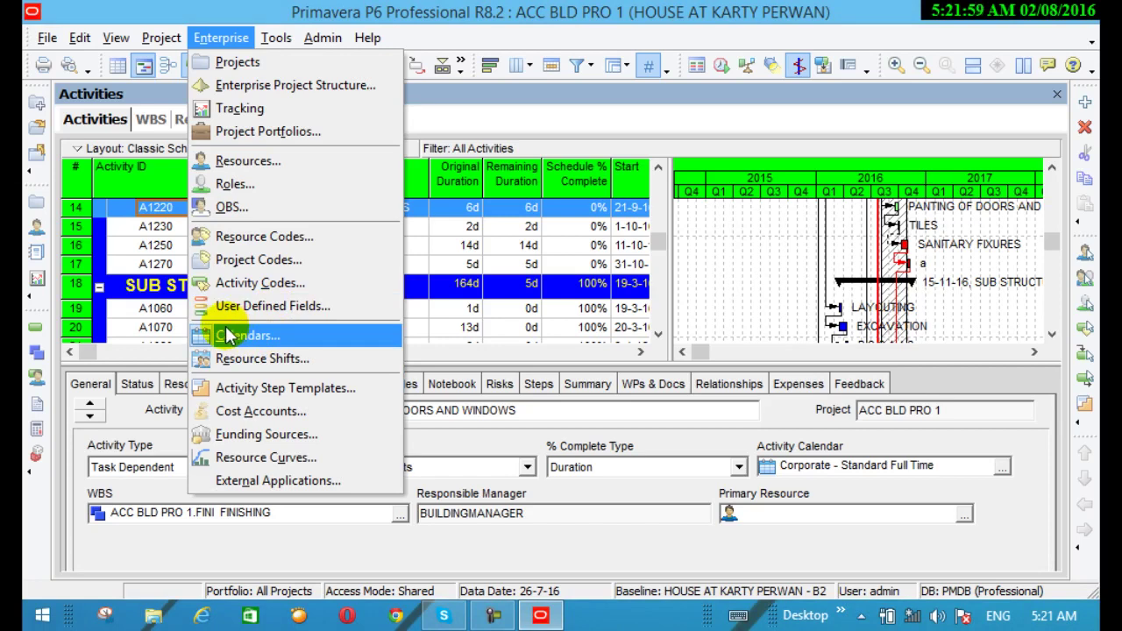
pyautogui.click(235, 10)
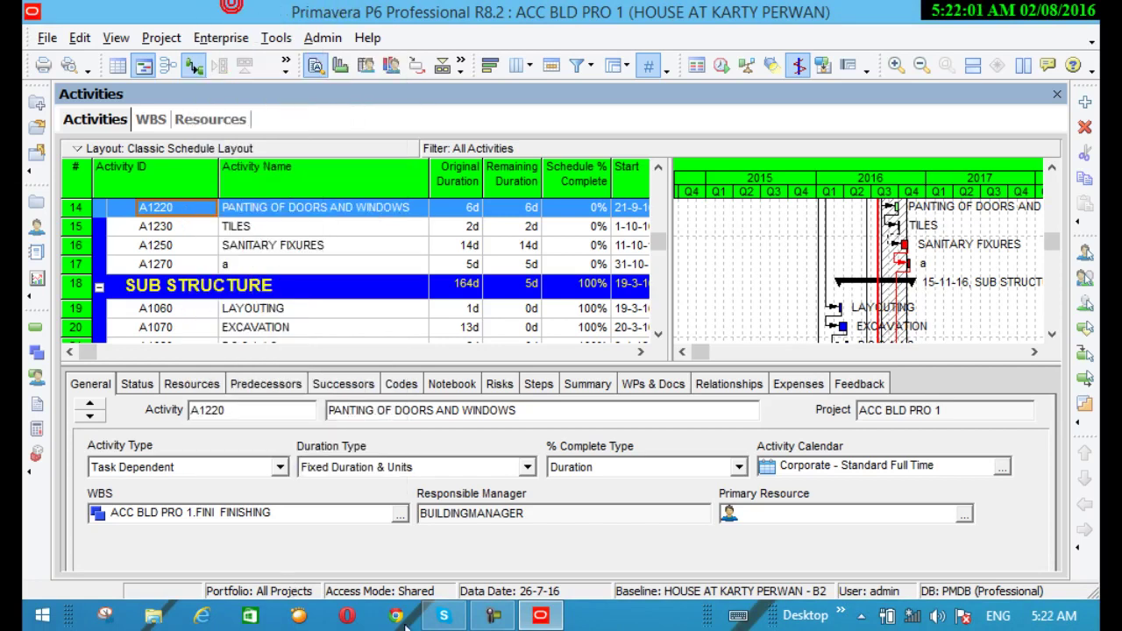
pyautogui.click(493, 615)
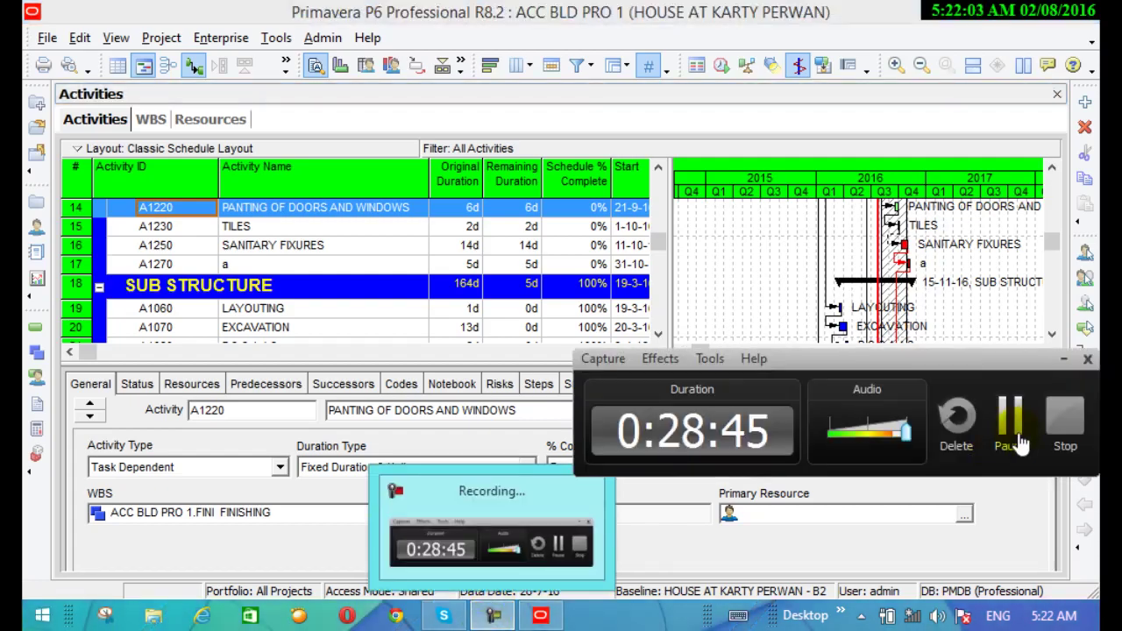